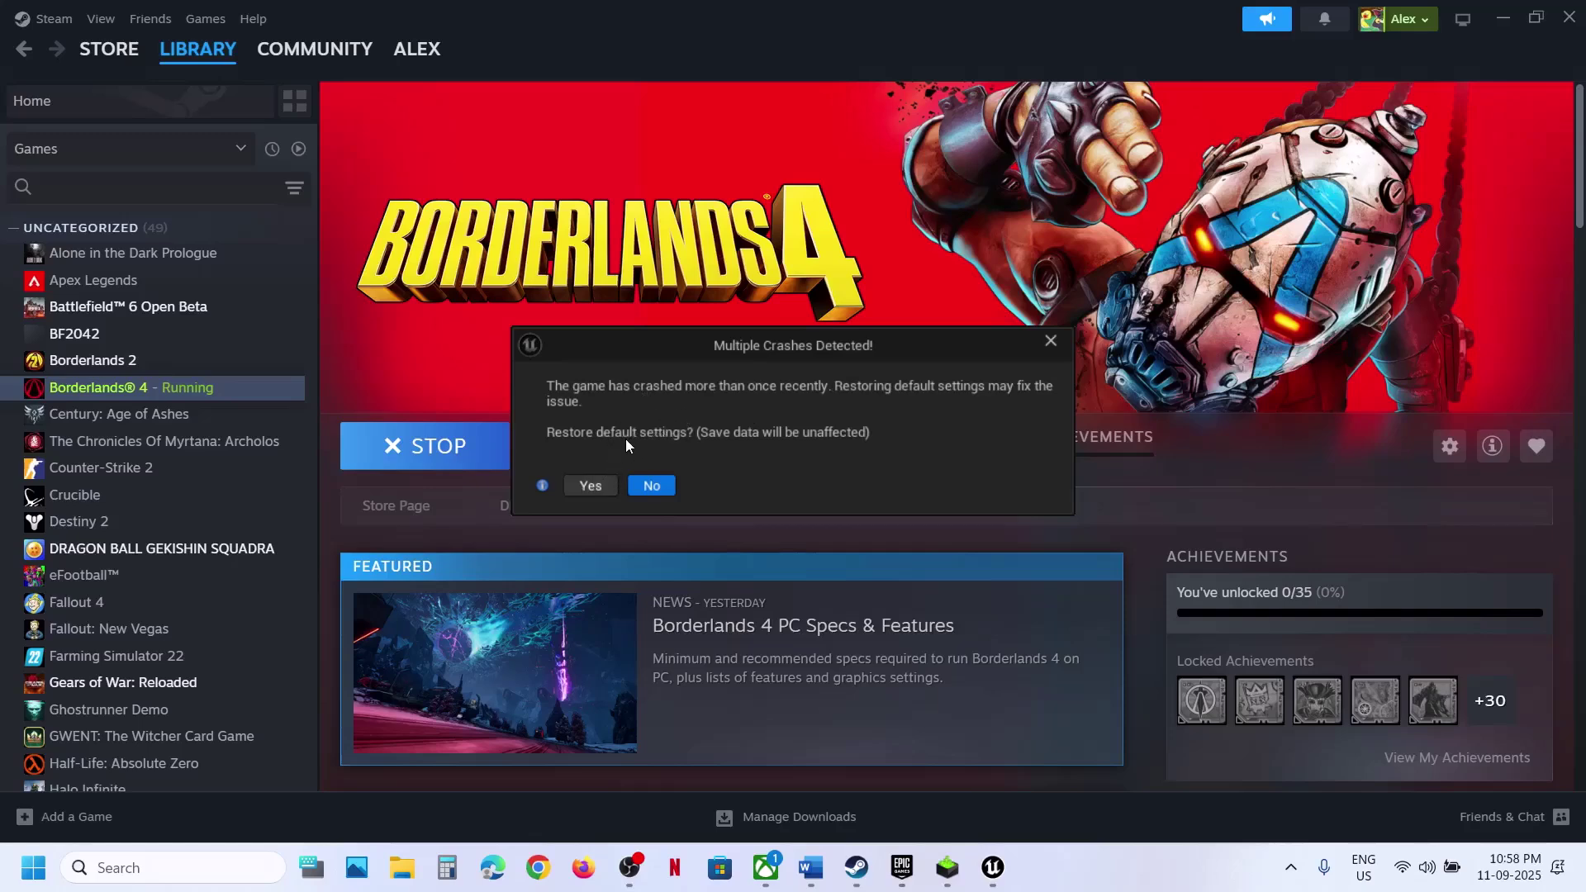
Accept restoring Borderlands 4's default settings in the multiple crashes dialog.
left_click(588, 486)
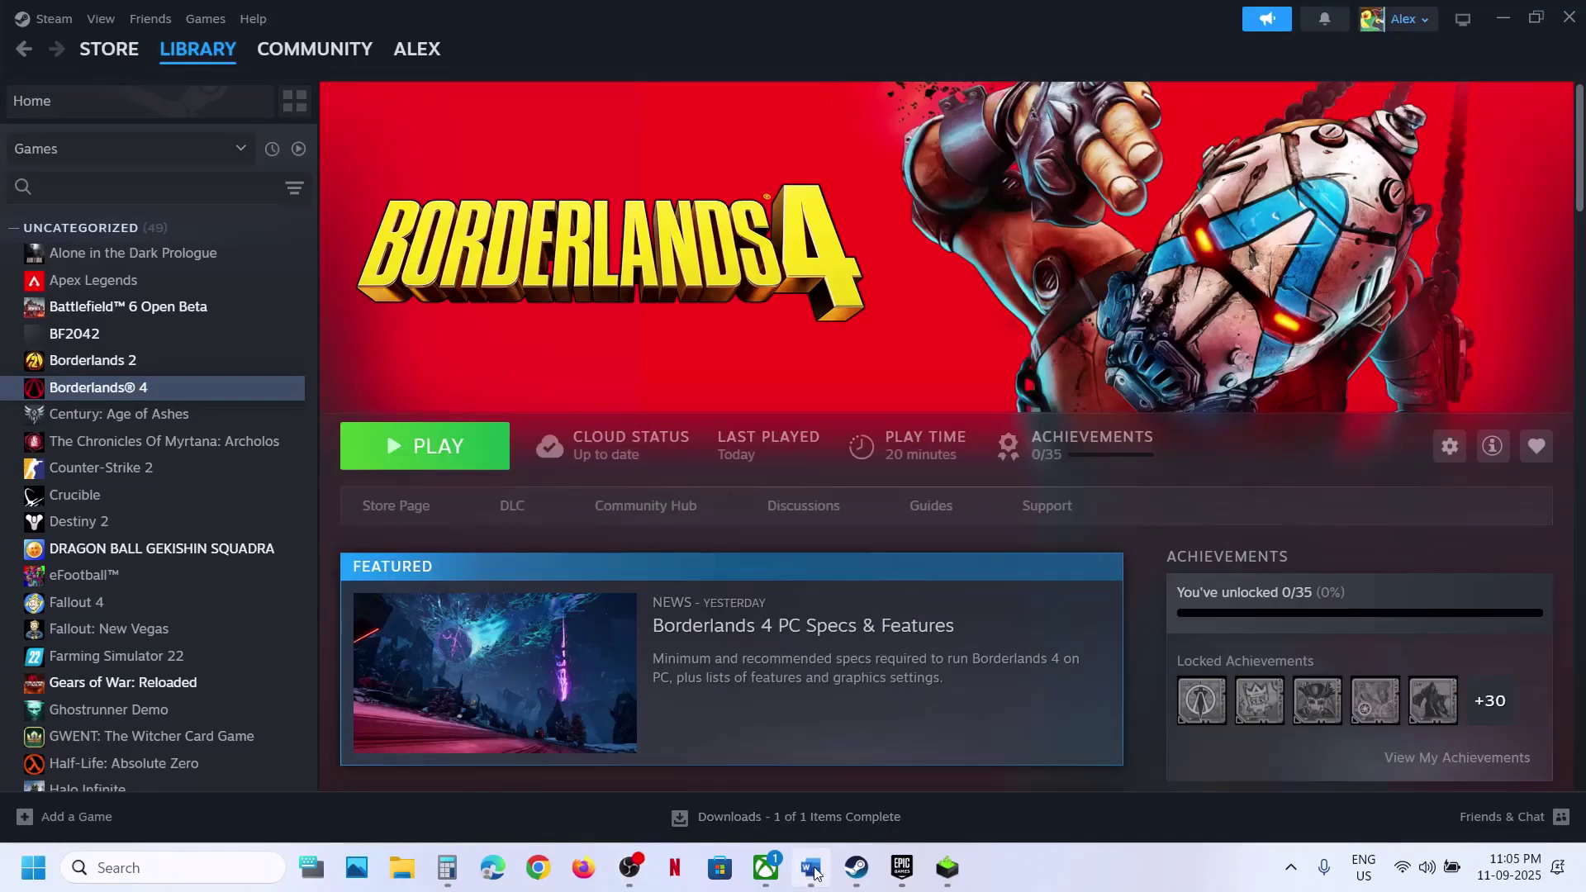
Switch to the B4 document in Word and review Step 1 on resetting default settings and restarting the launchers.
left_click(812, 868)
left_click(828, 320)
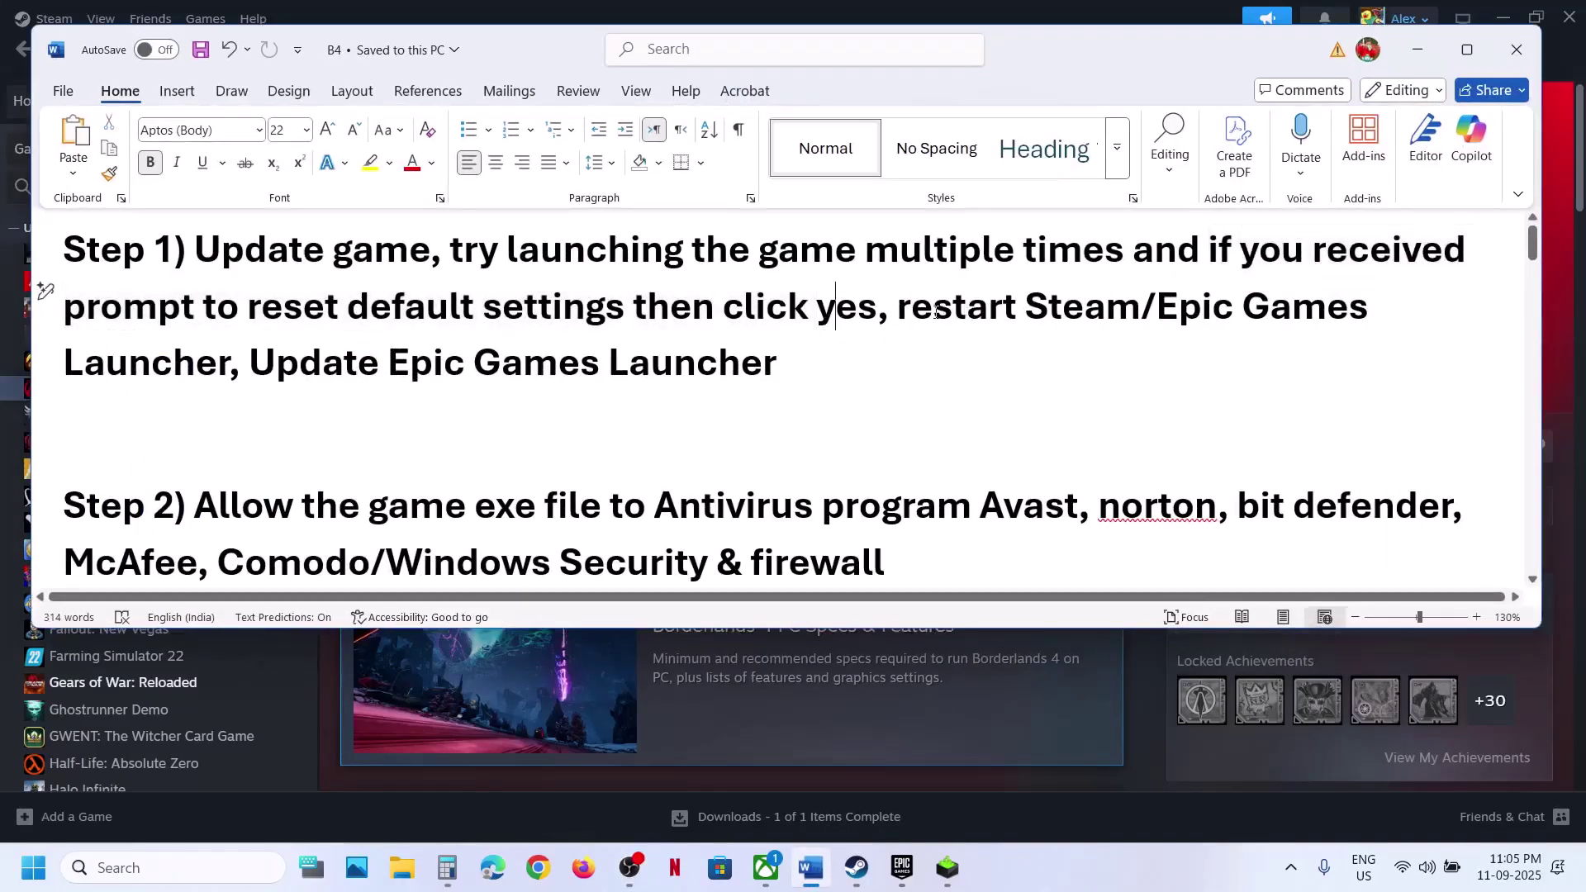
left_click_drag(917, 314, 207, 314)
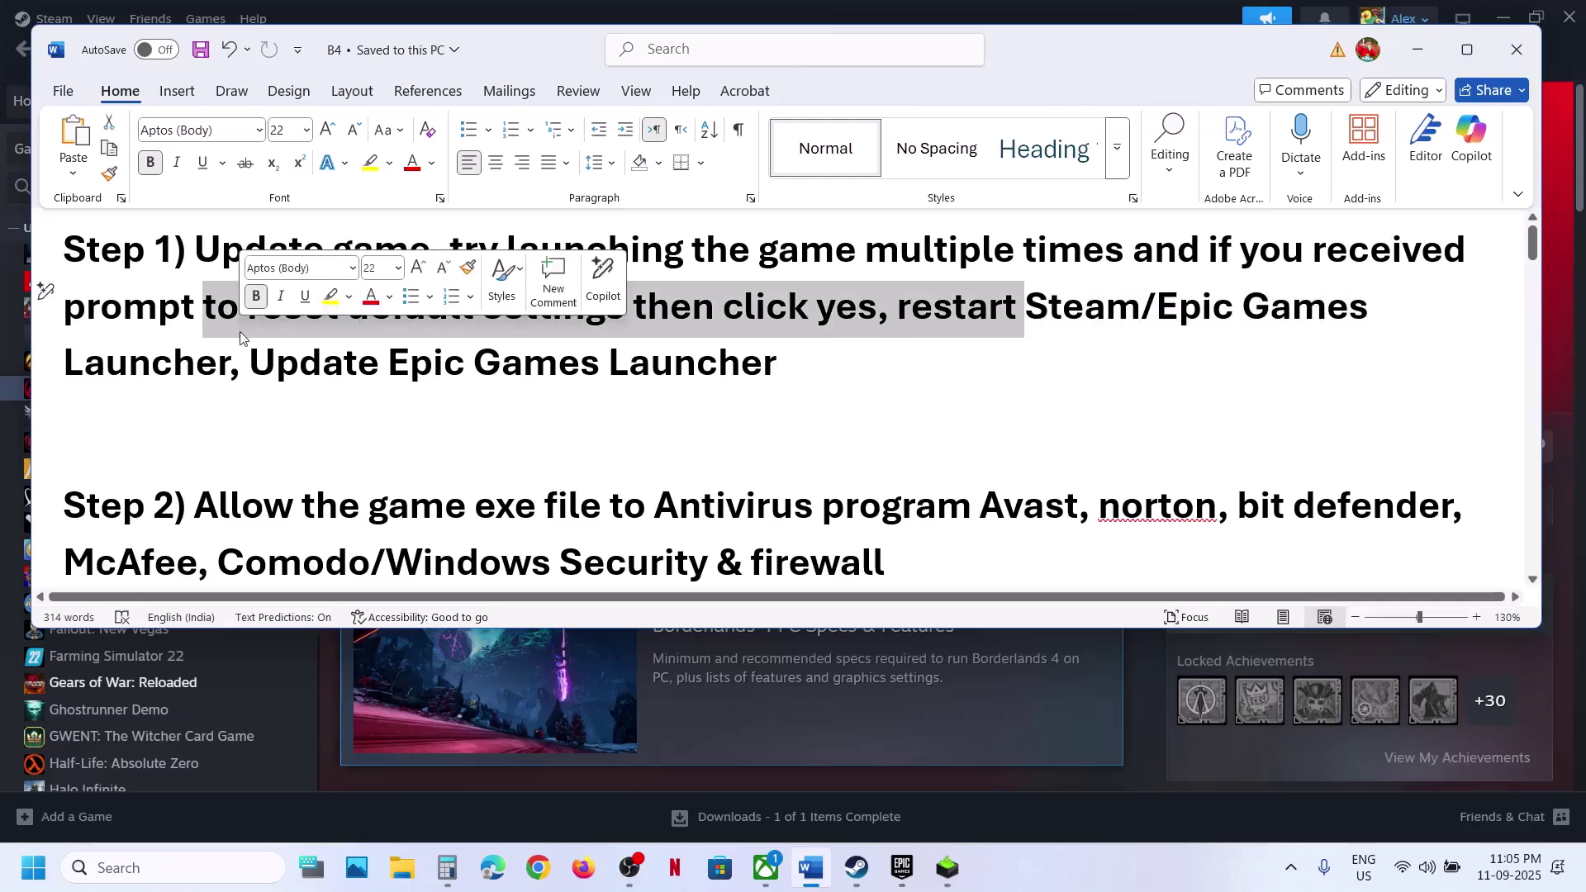
left_click(654, 6)
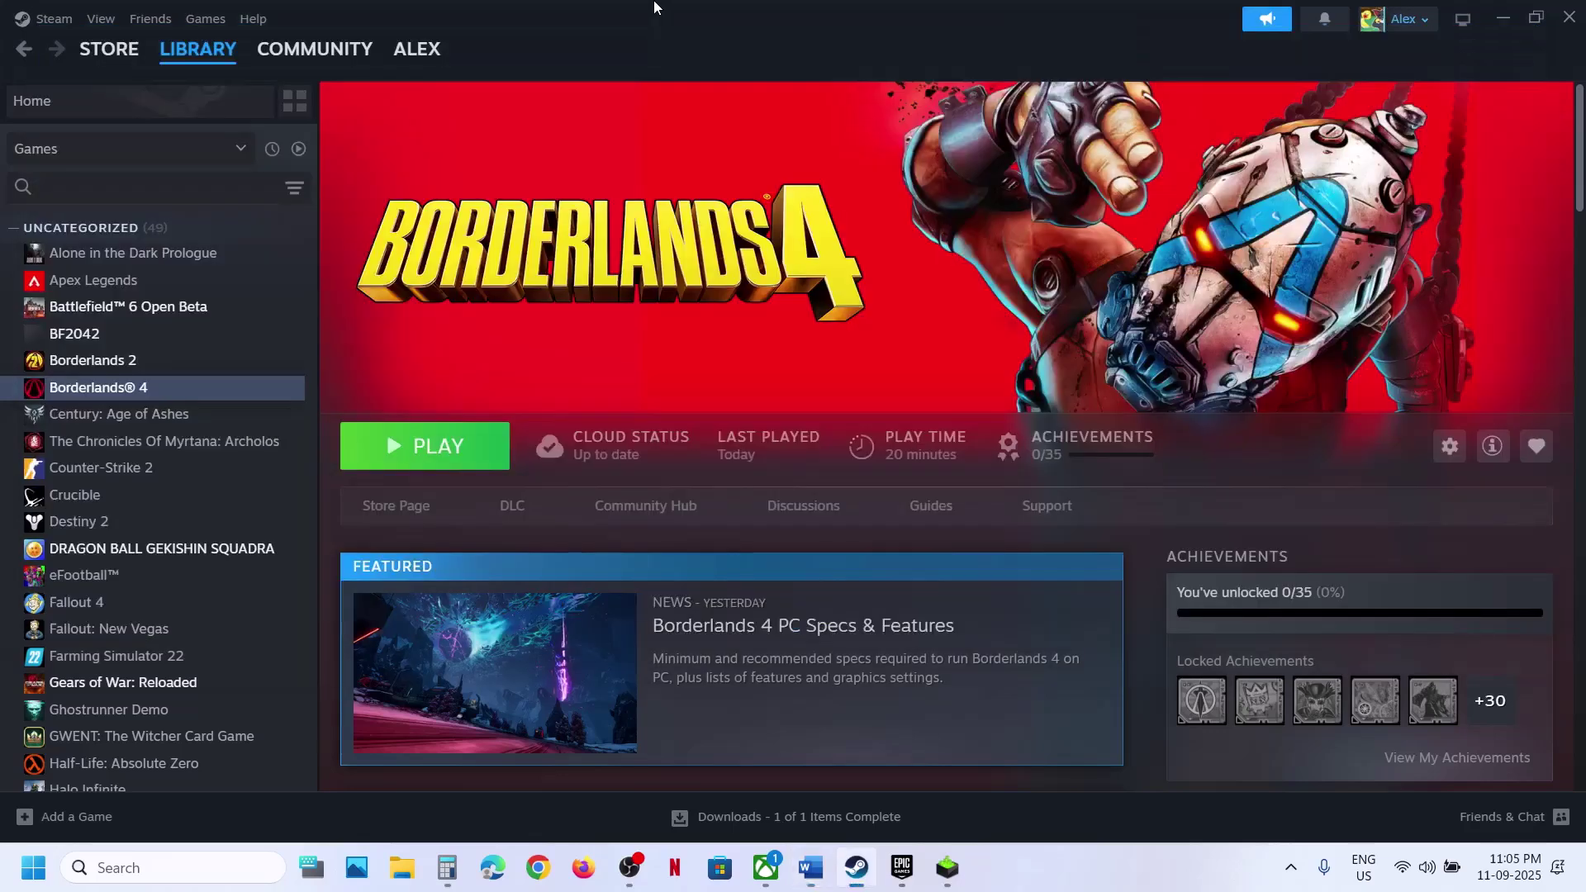
Look up the Exit commands of Steam and of the Epic Games Launcher tray icon, leaving both programs running.
left_click(62, 26)
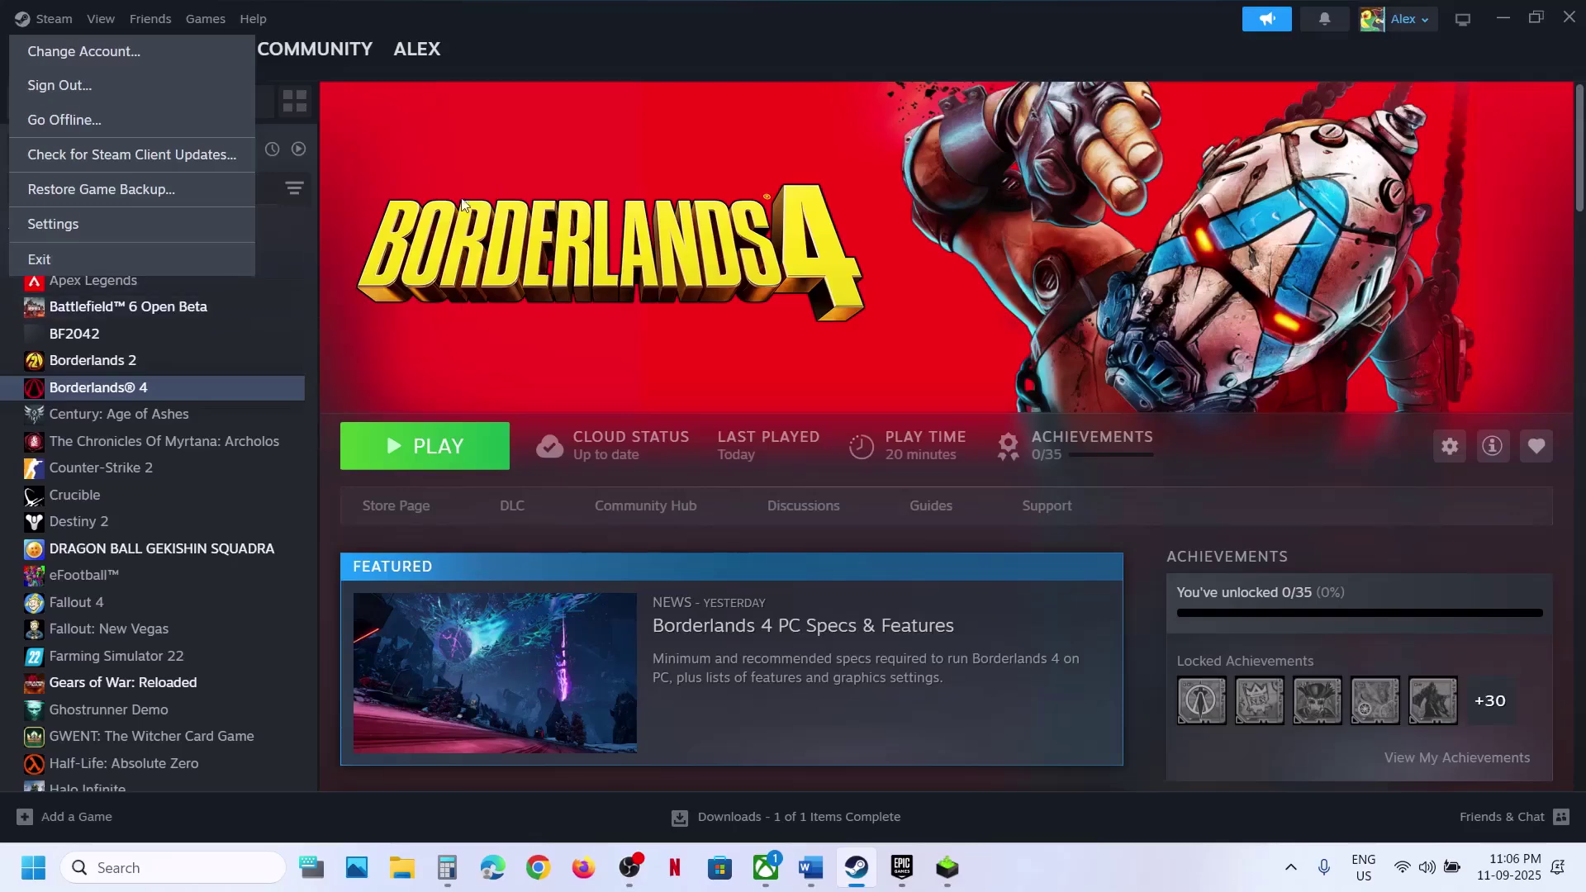
left_click(605, 261)
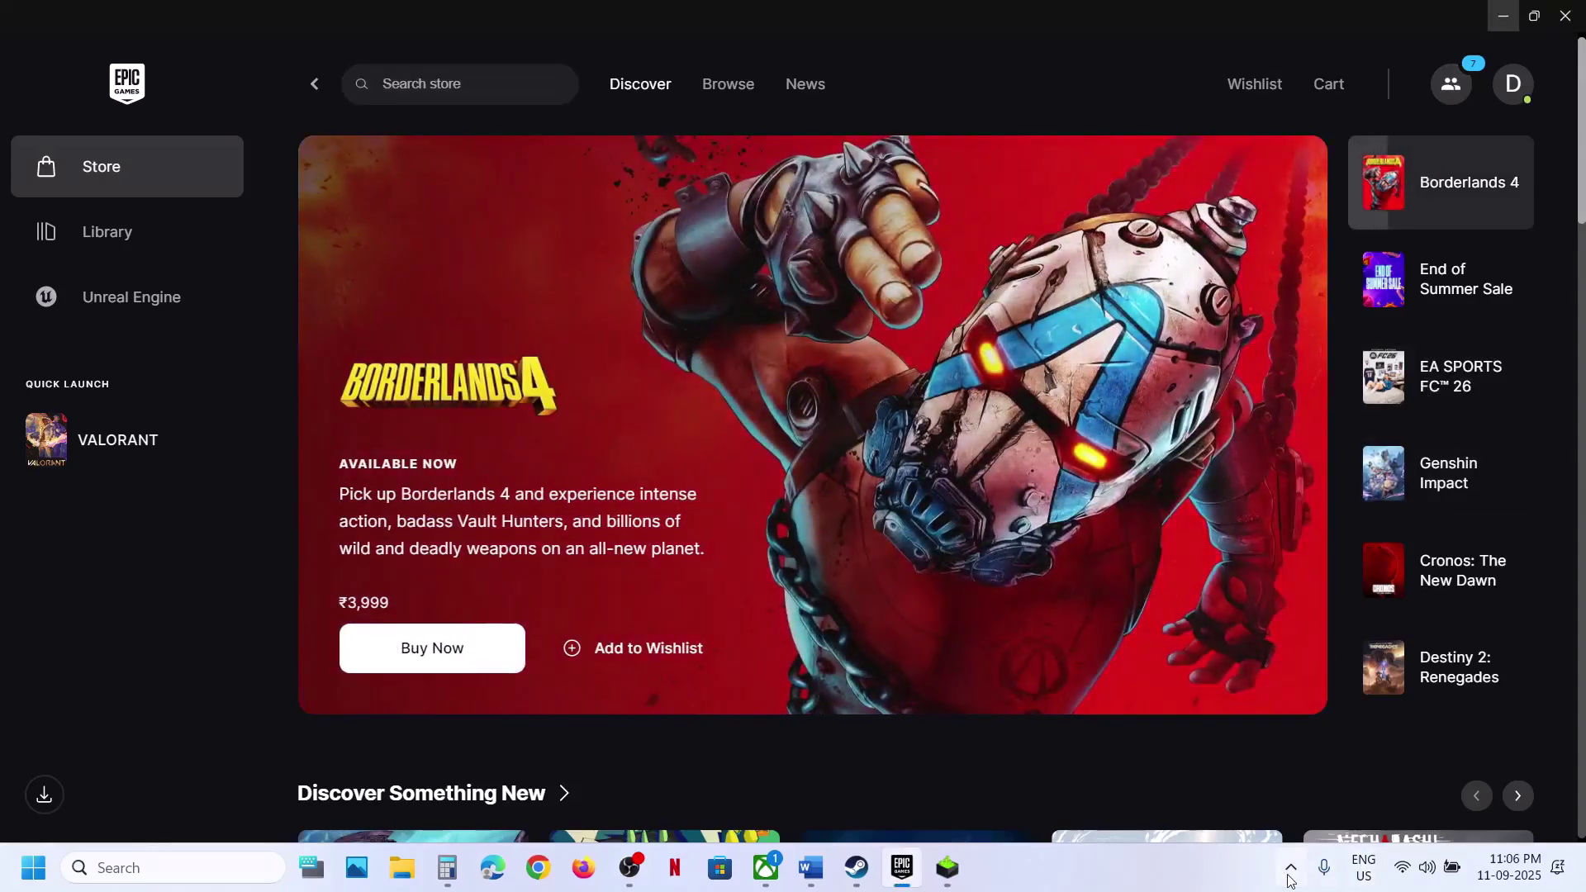
left_click(1290, 875)
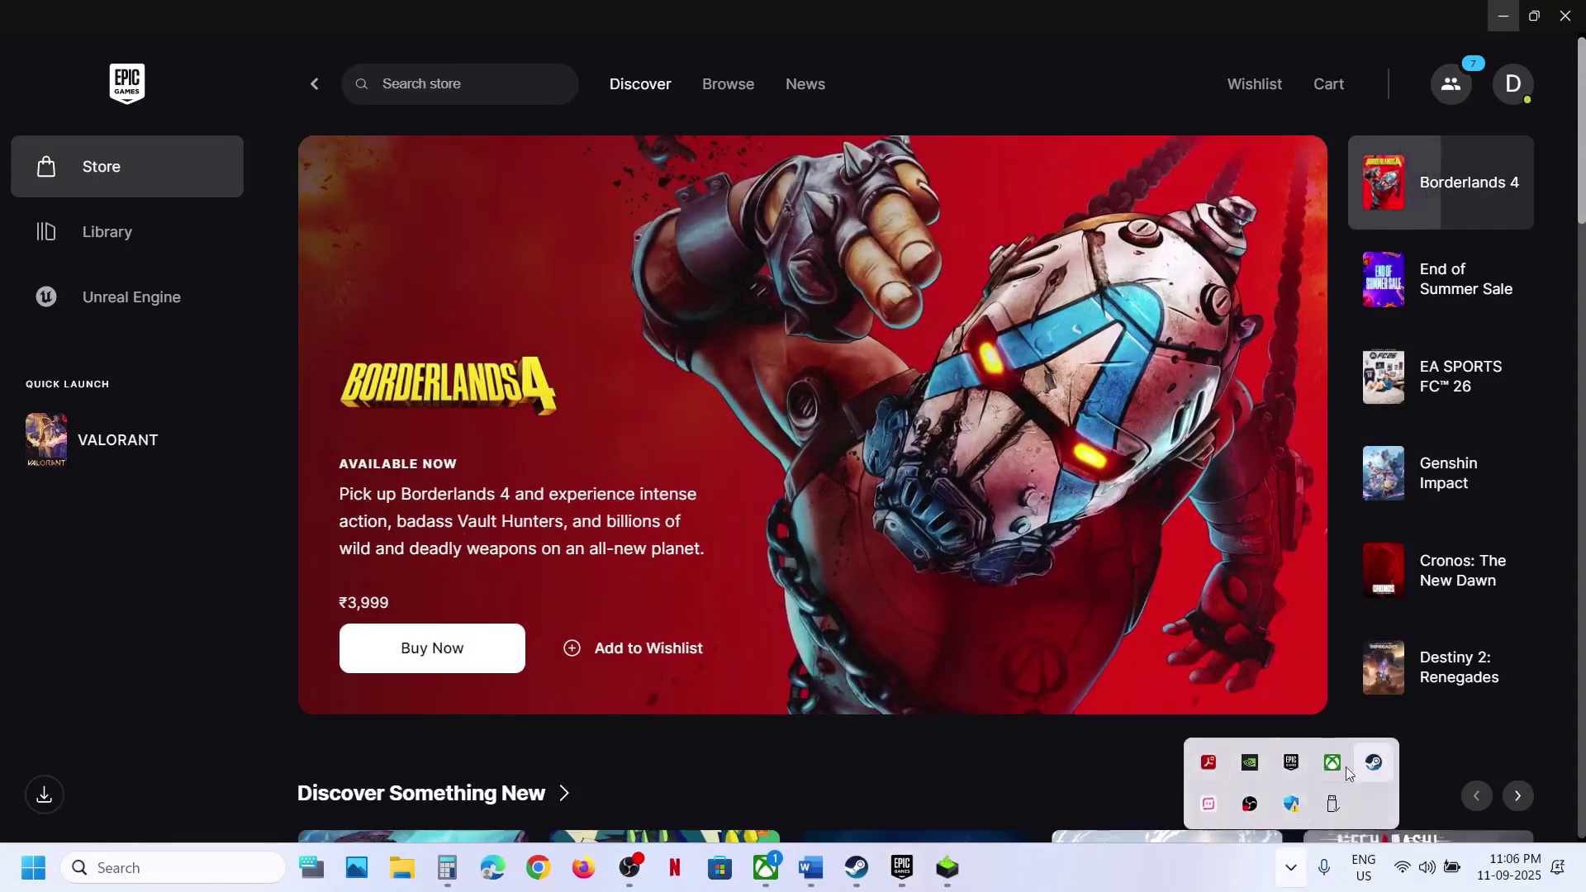
right_click(1292, 769)
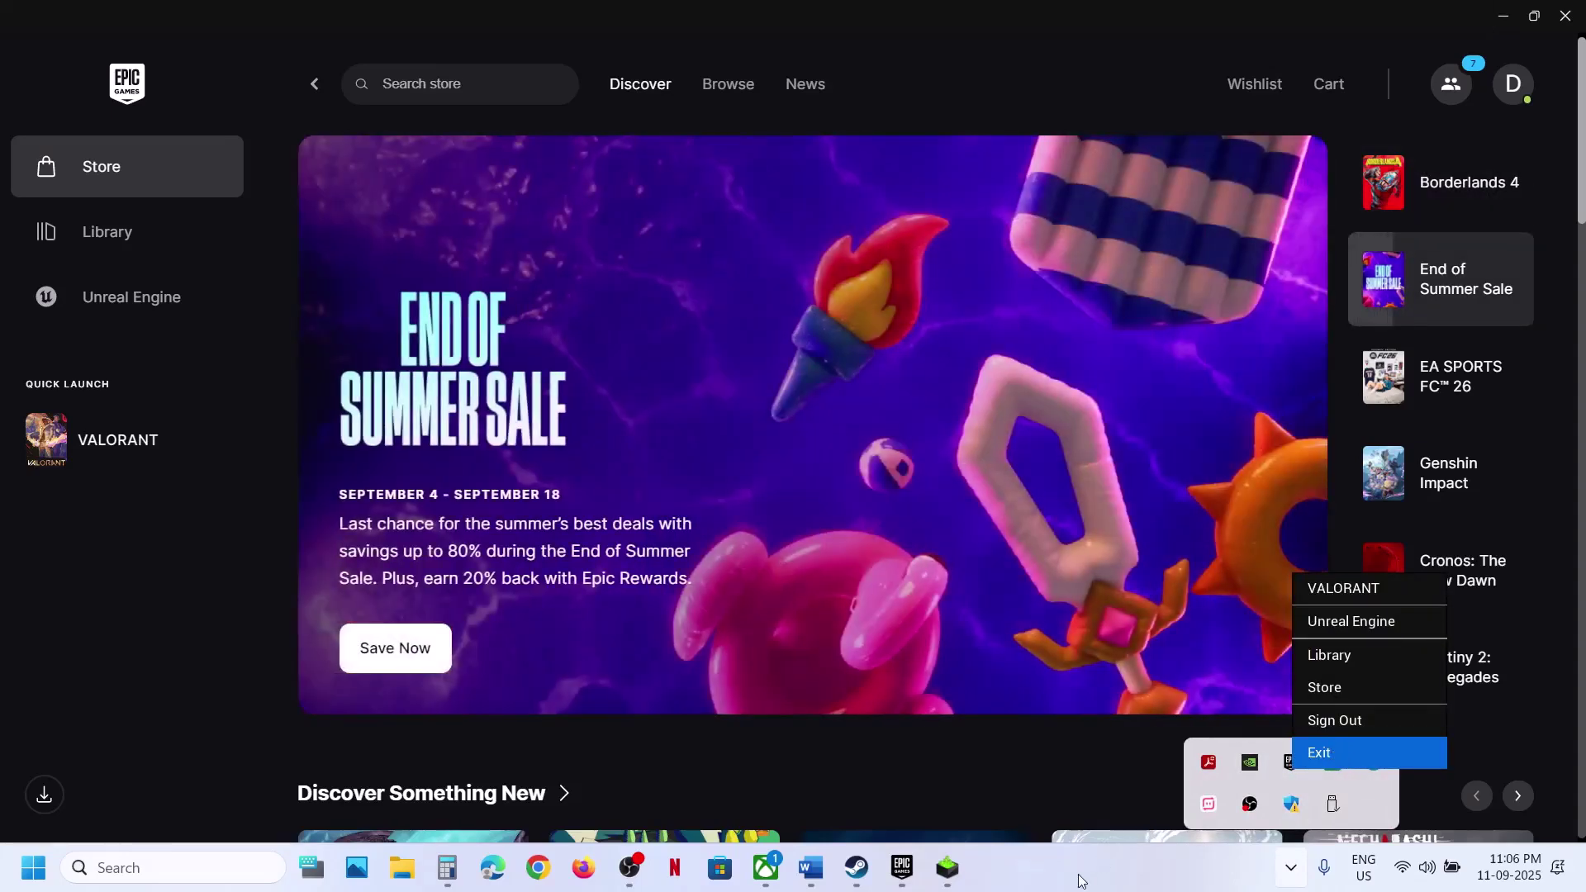
left_click(1077, 881)
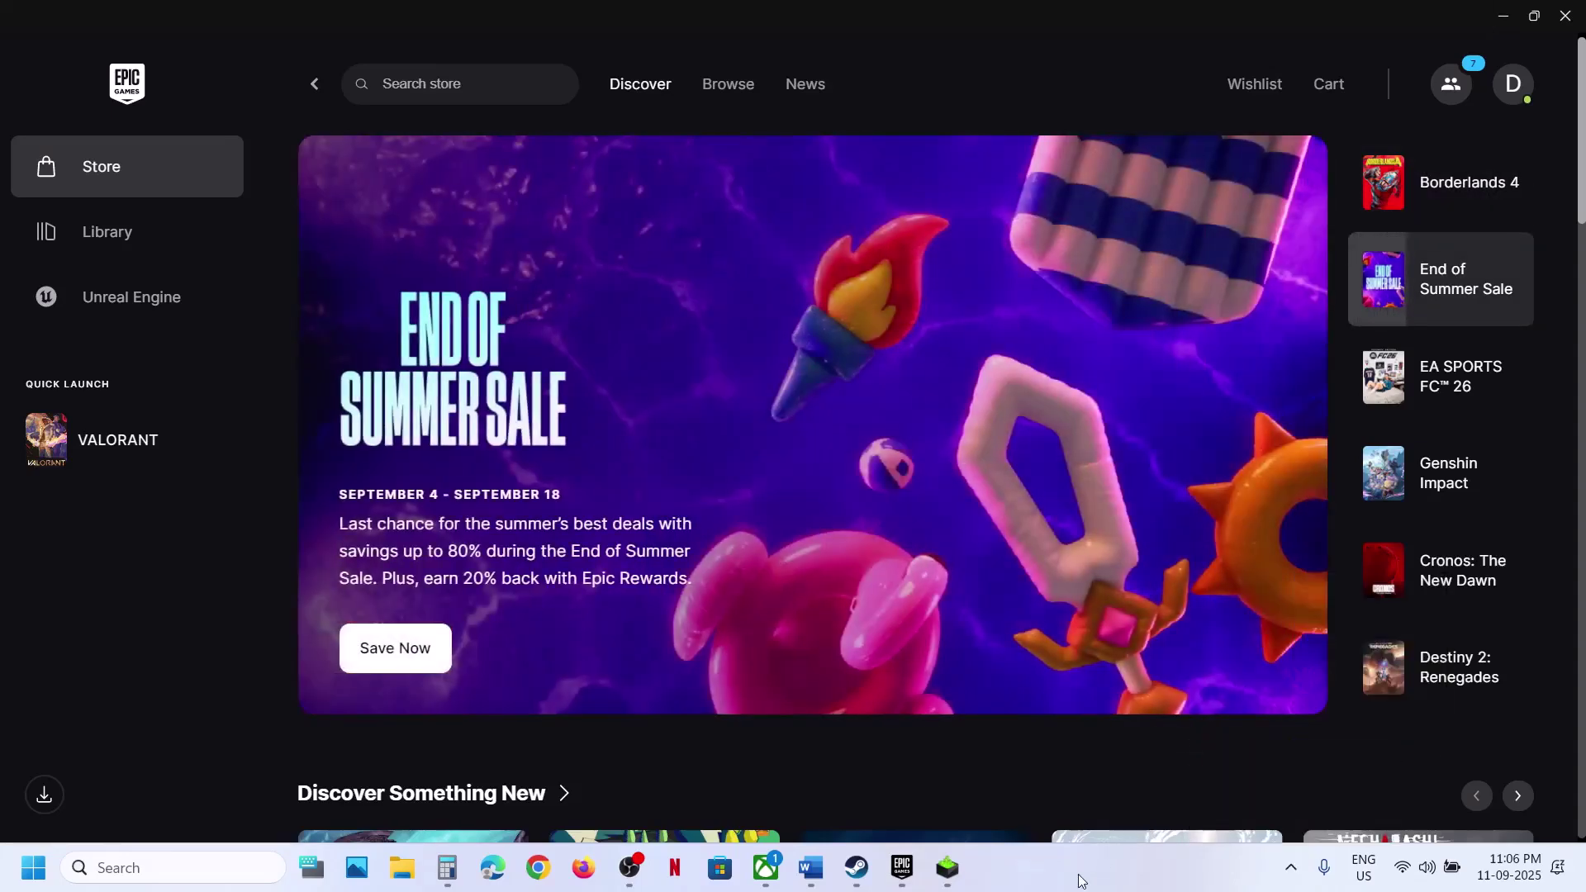
left_click(1444, 212)
Return to the Word notes and highlight "Update Epic Games Launcher" in Step 1.
left_click(802, 864)
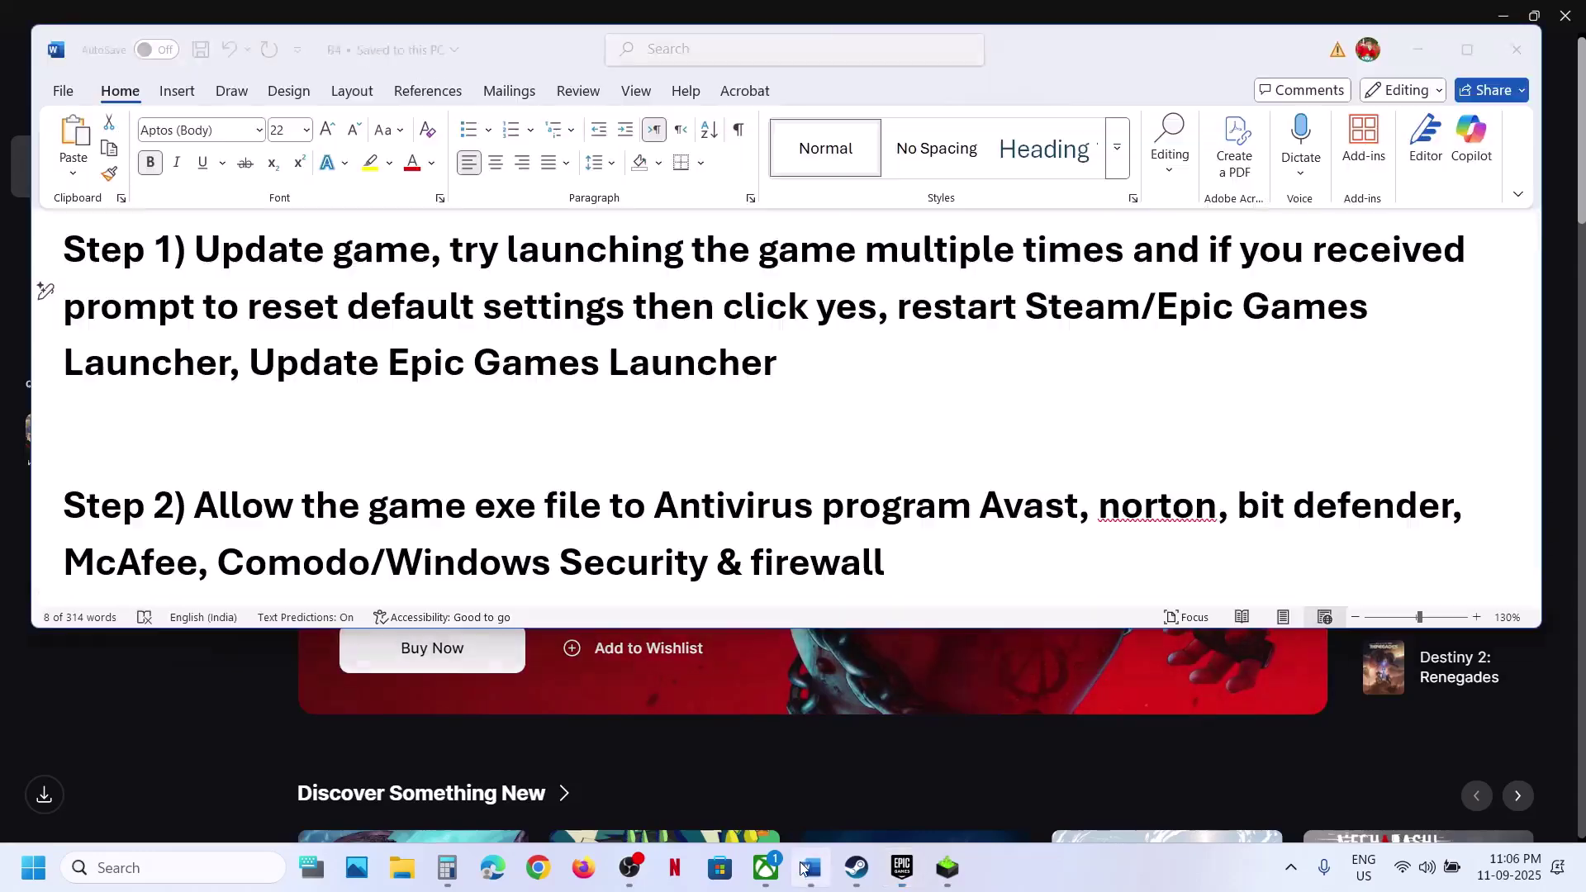
left_click(1048, 302)
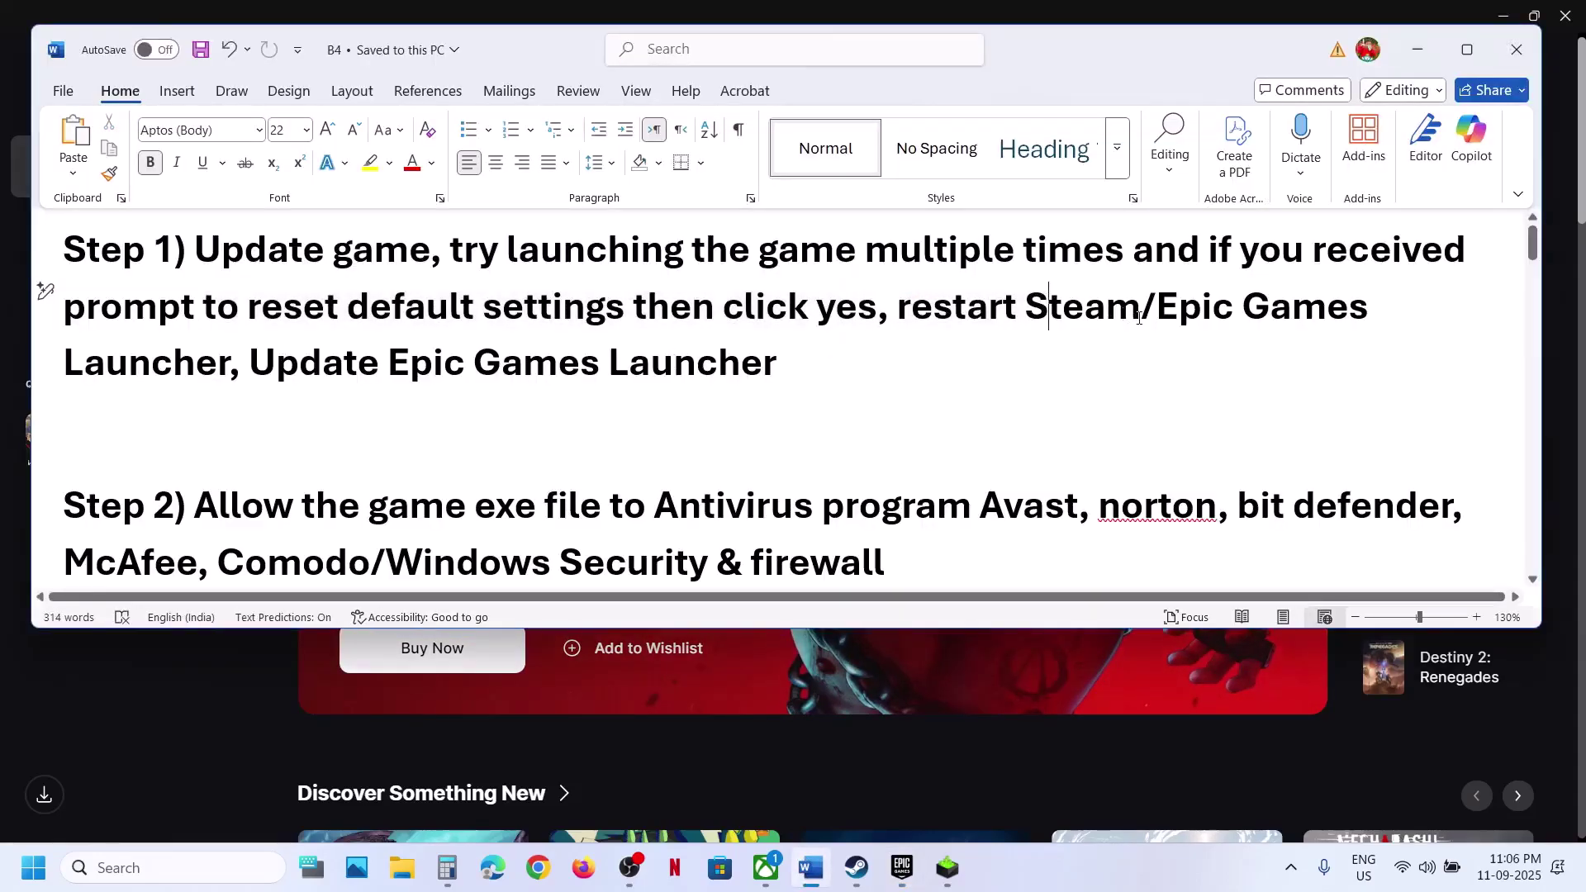
left_click_drag(250, 363, 861, 379)
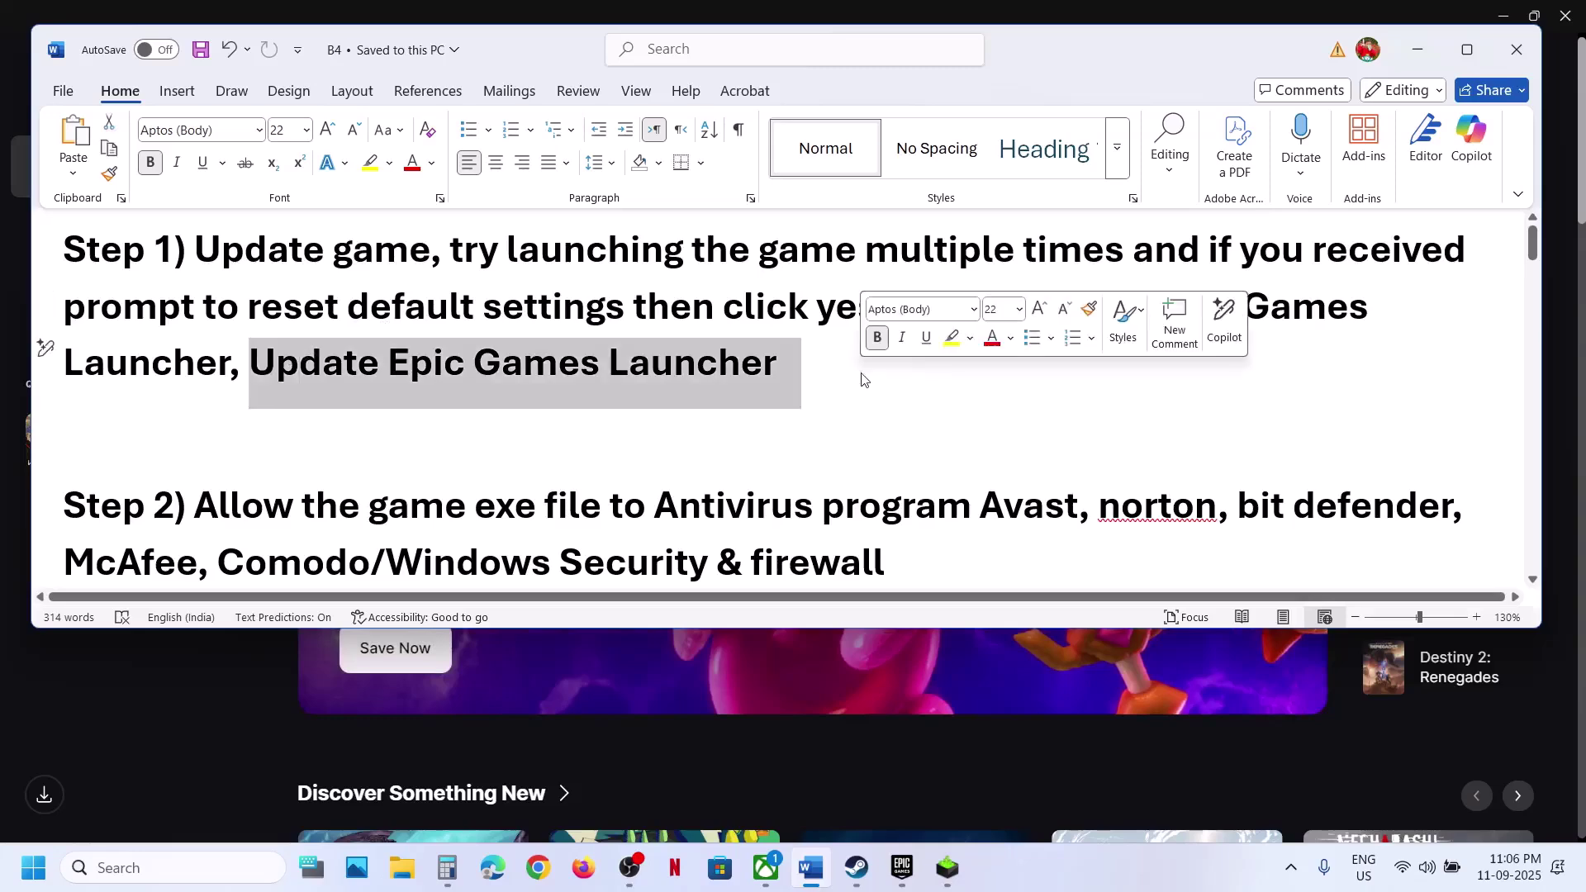
left_click(1417, 50)
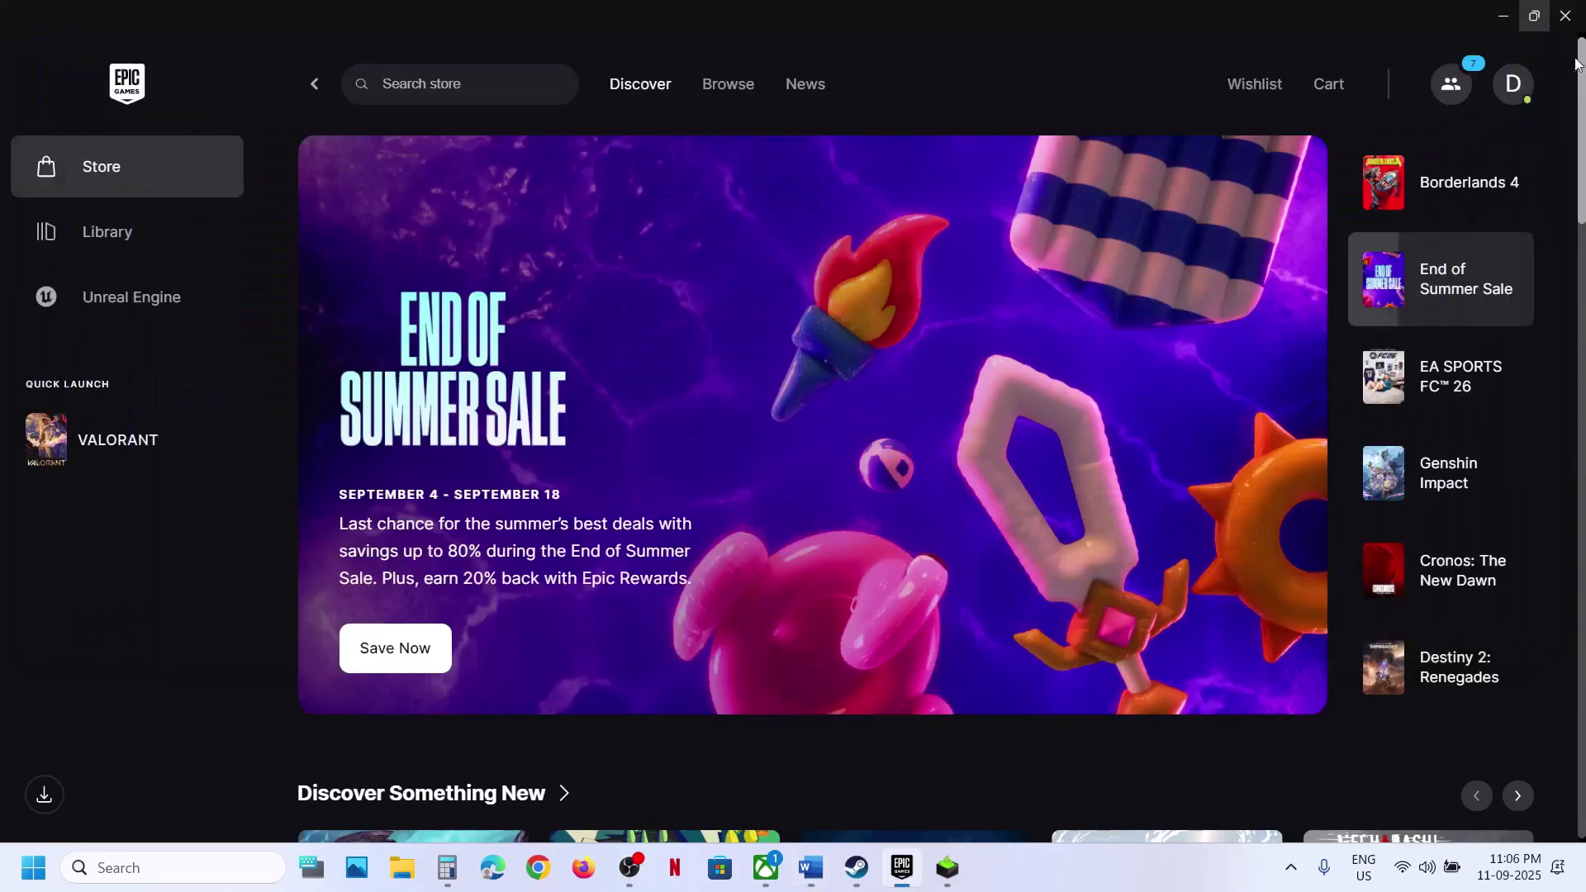
Check the Epic Games Launcher settings page and return to the store.
left_click(1520, 87)
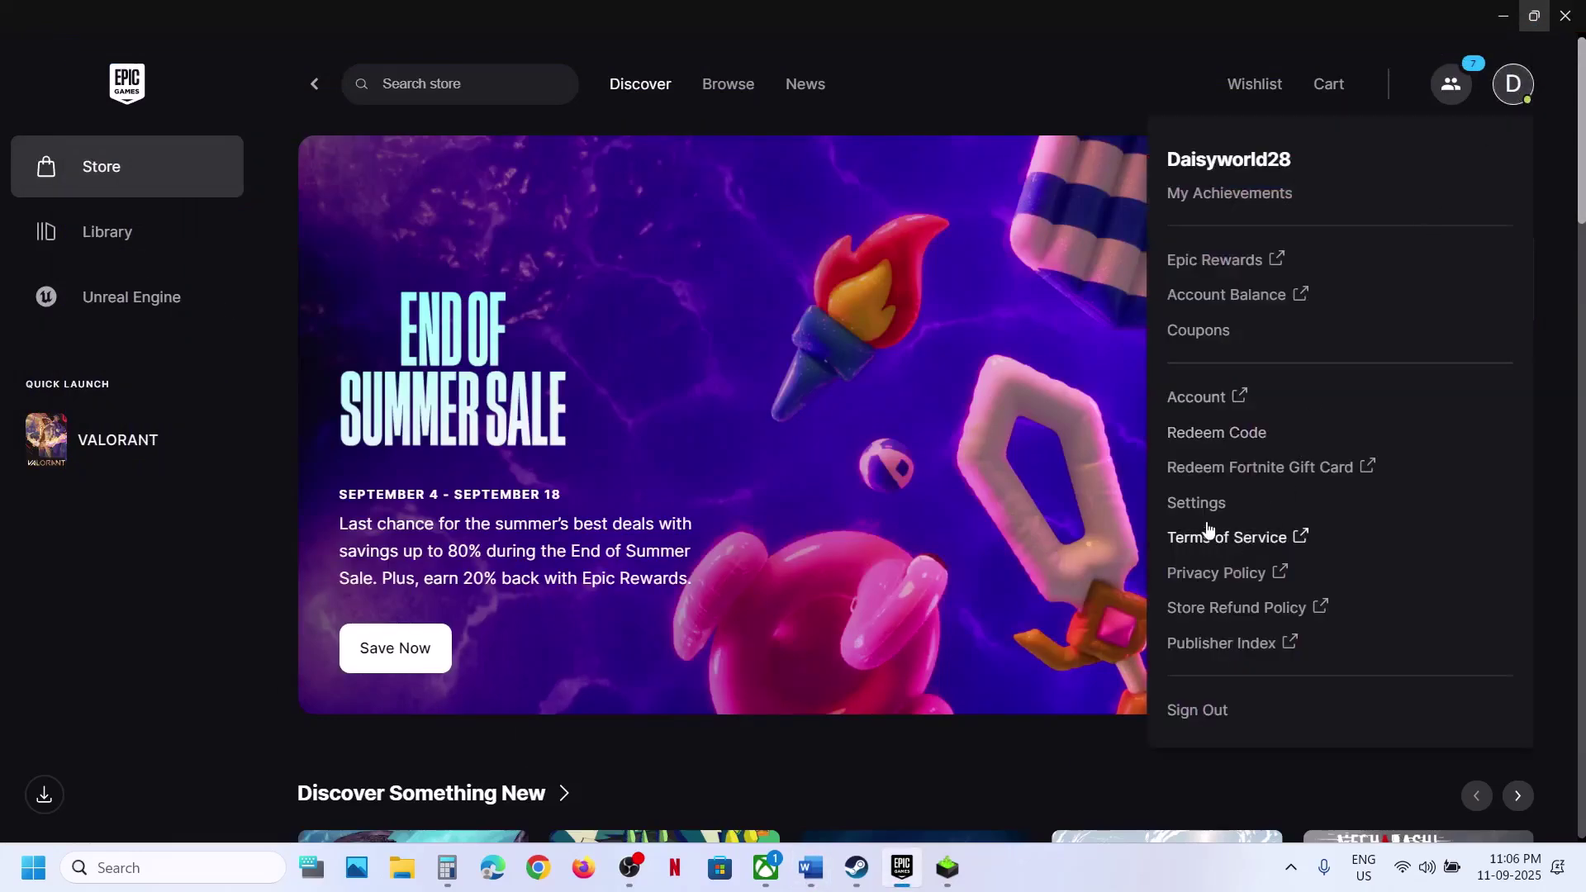
left_click(1173, 505)
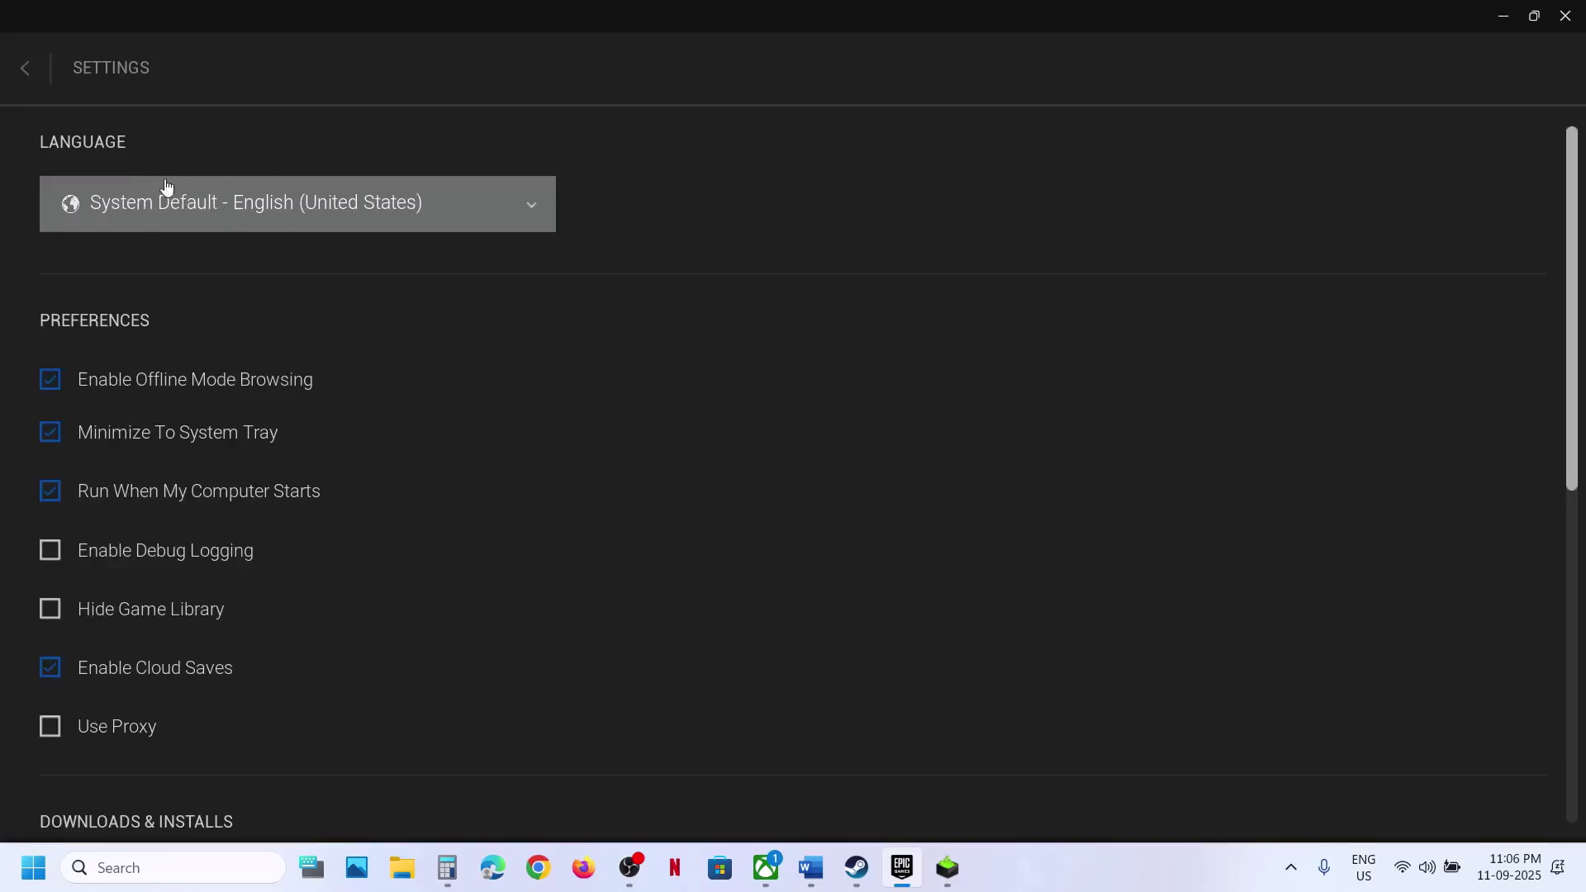
left_click(26, 71)
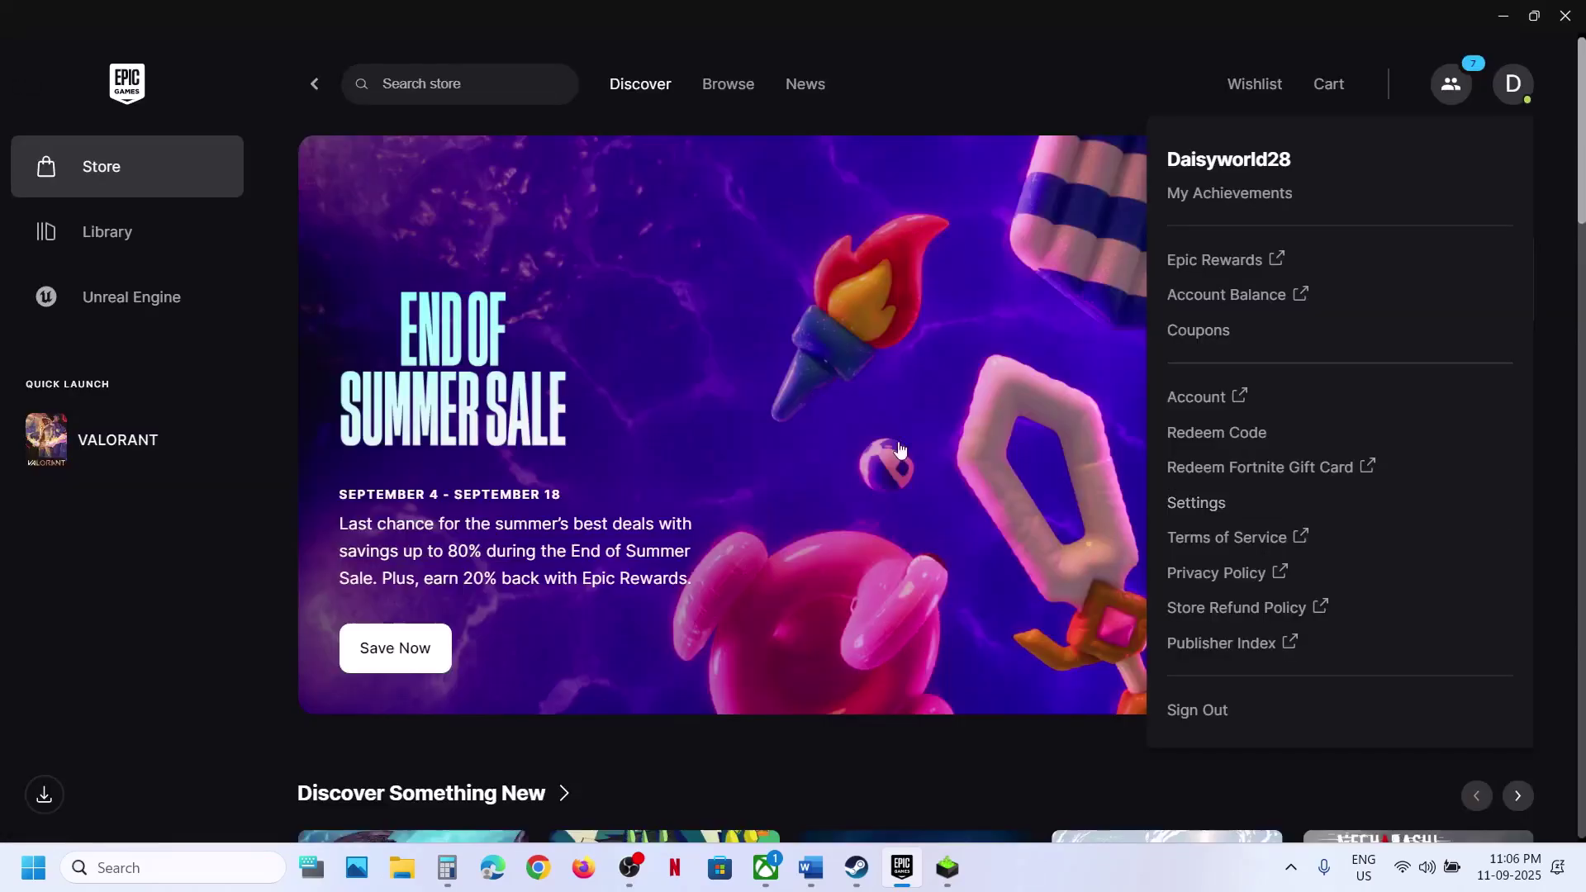
Switch to the Word notes and review Step 2 on allowing the game exe through antivirus, Windows Security and firewall.
left_click(810, 867)
scroll(633, 553, "down", 1)
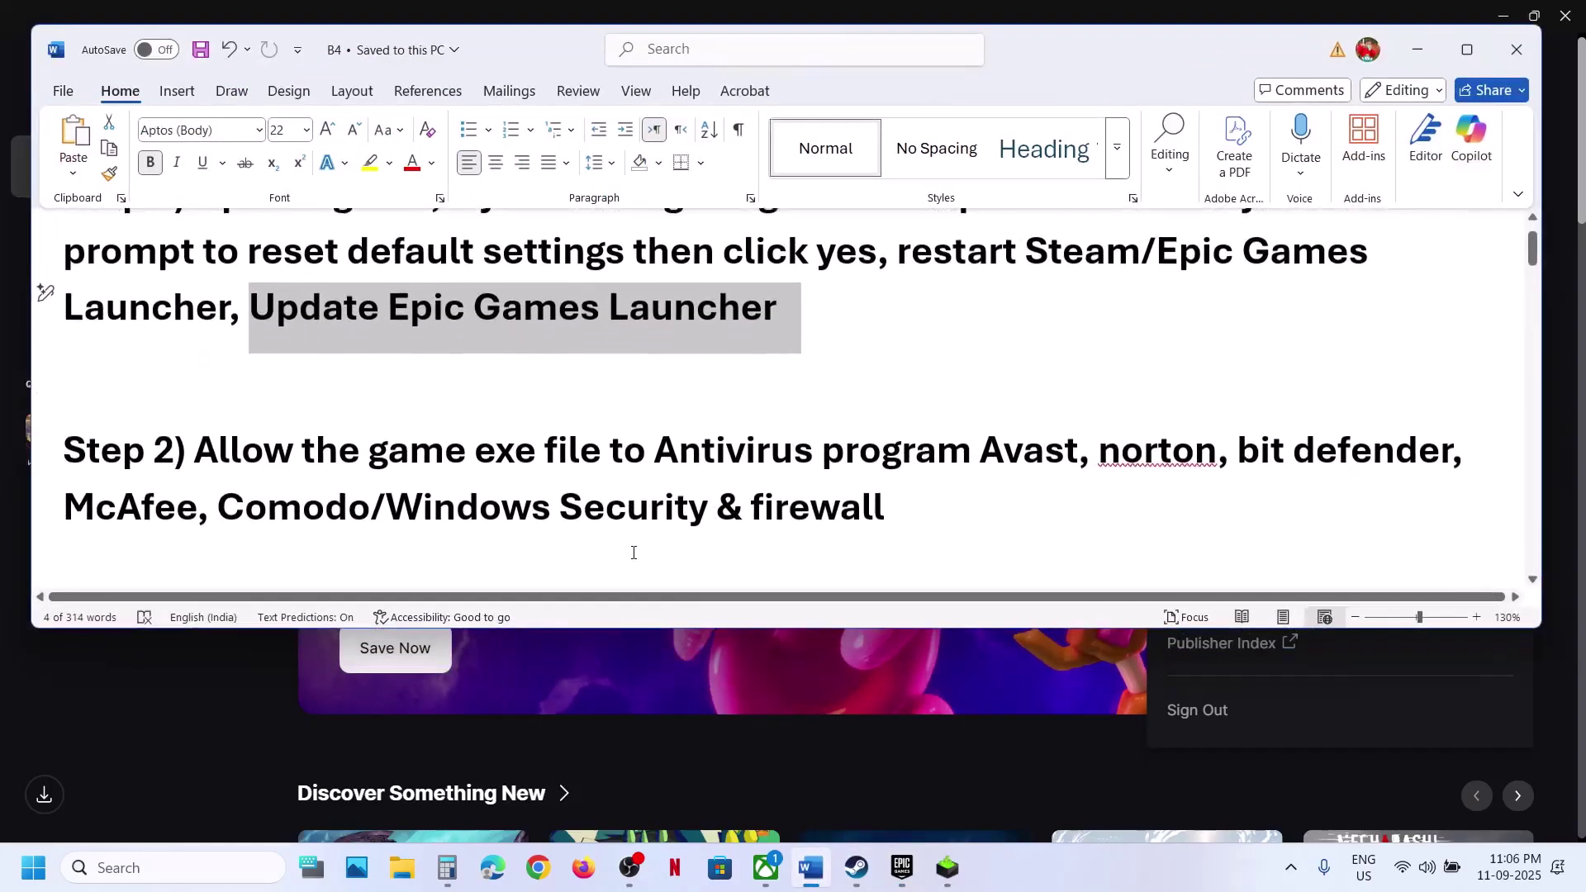
left_click_drag(219, 454, 358, 490)
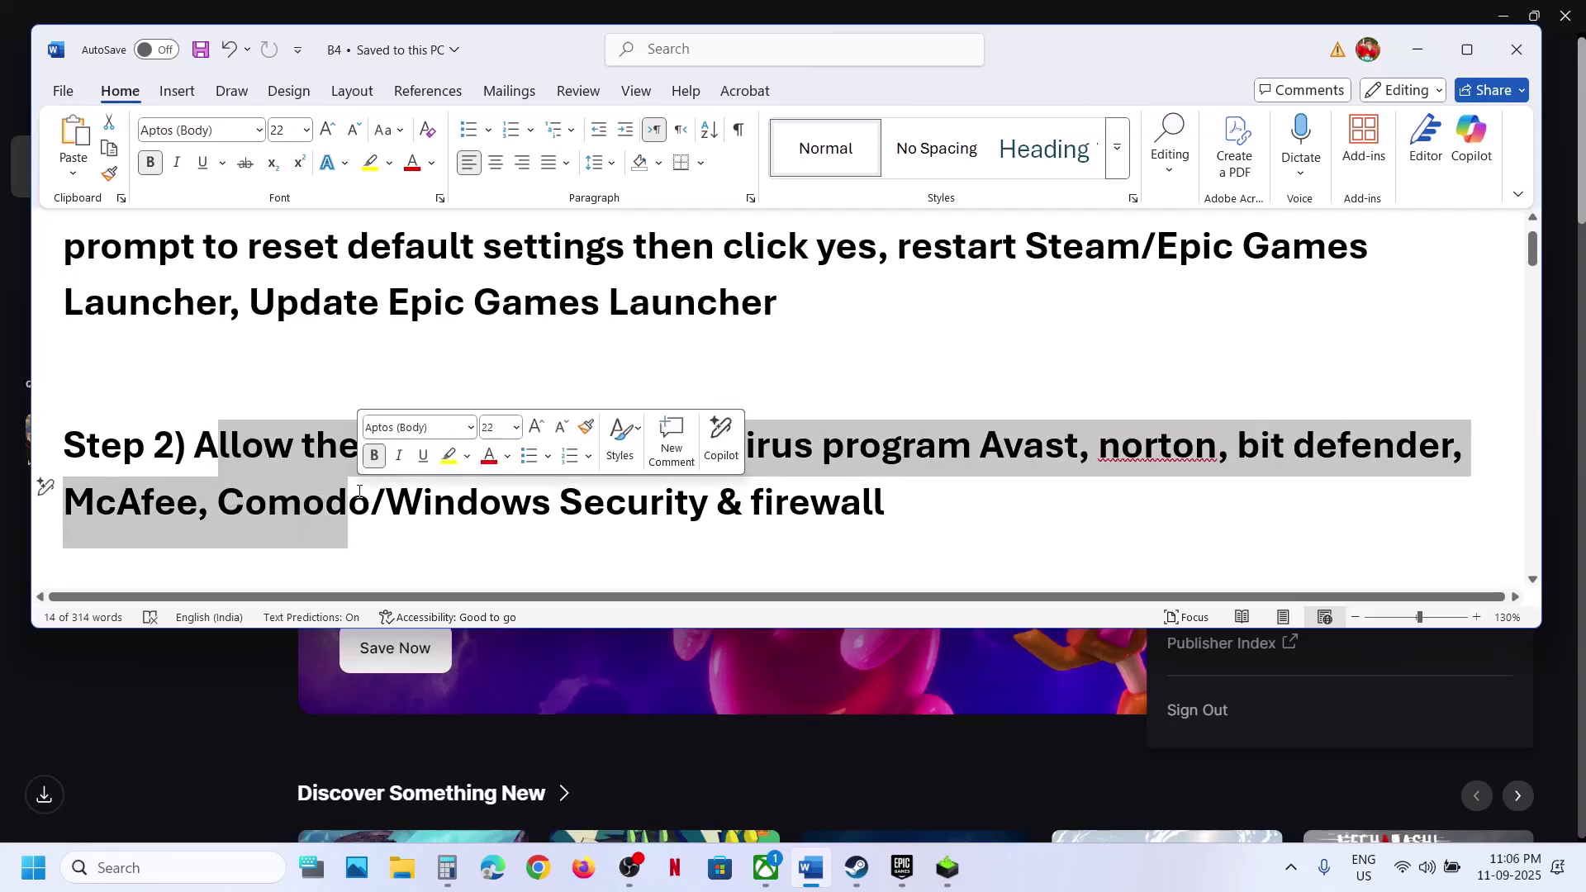
left_click(359, 491)
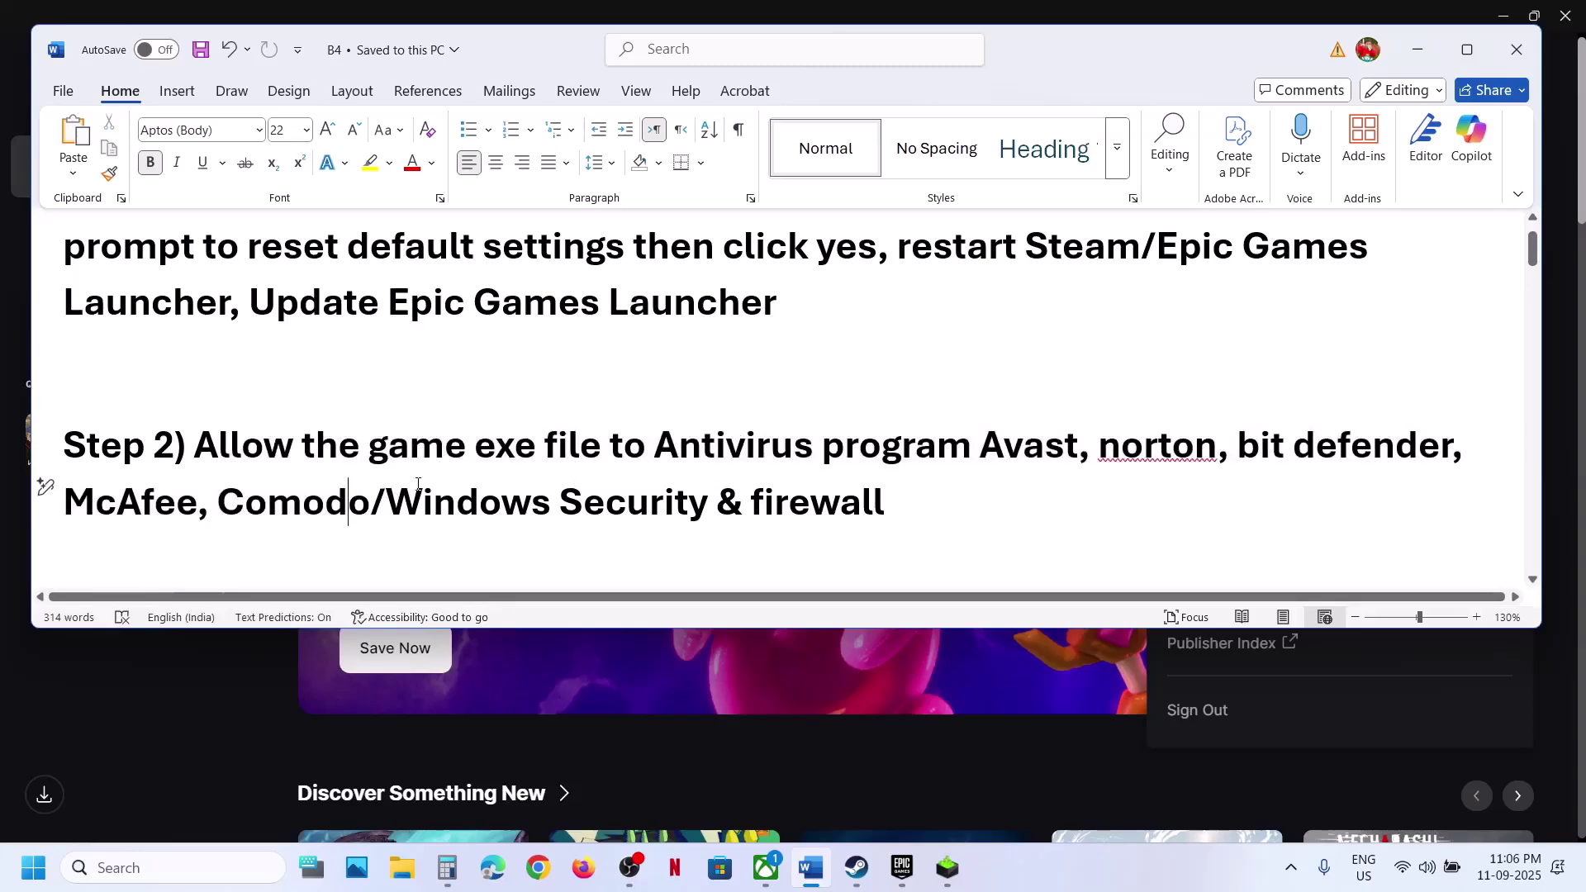
left_click(842, 463, "shift")
Open the list of apps allowed through Controlled folder access under Windows Security's ransomware protection.
key("super+i")
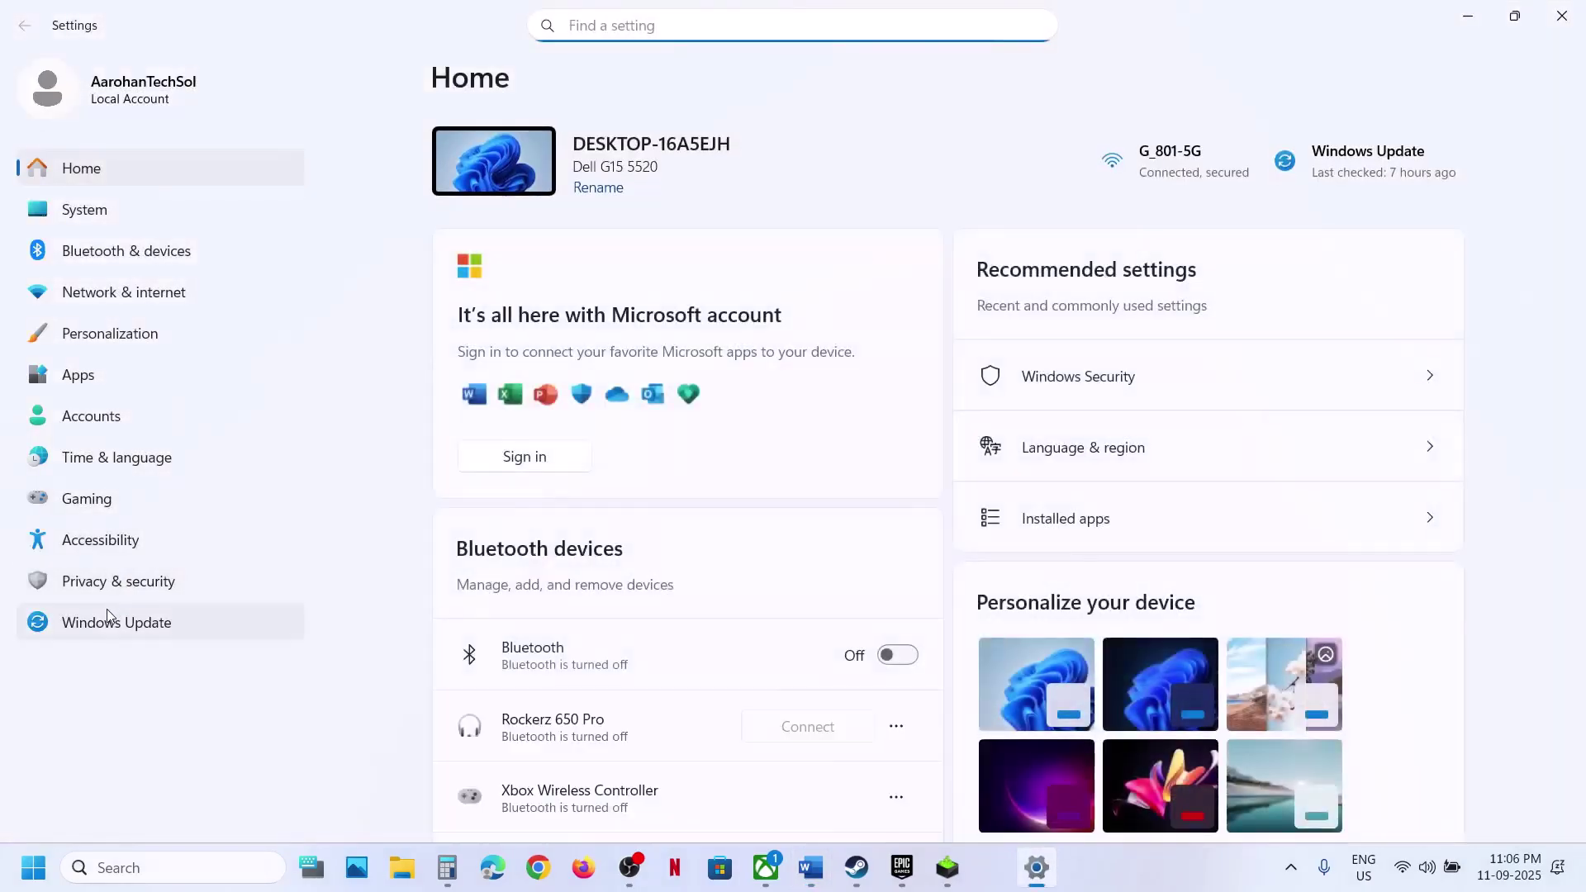
left_click(108, 595)
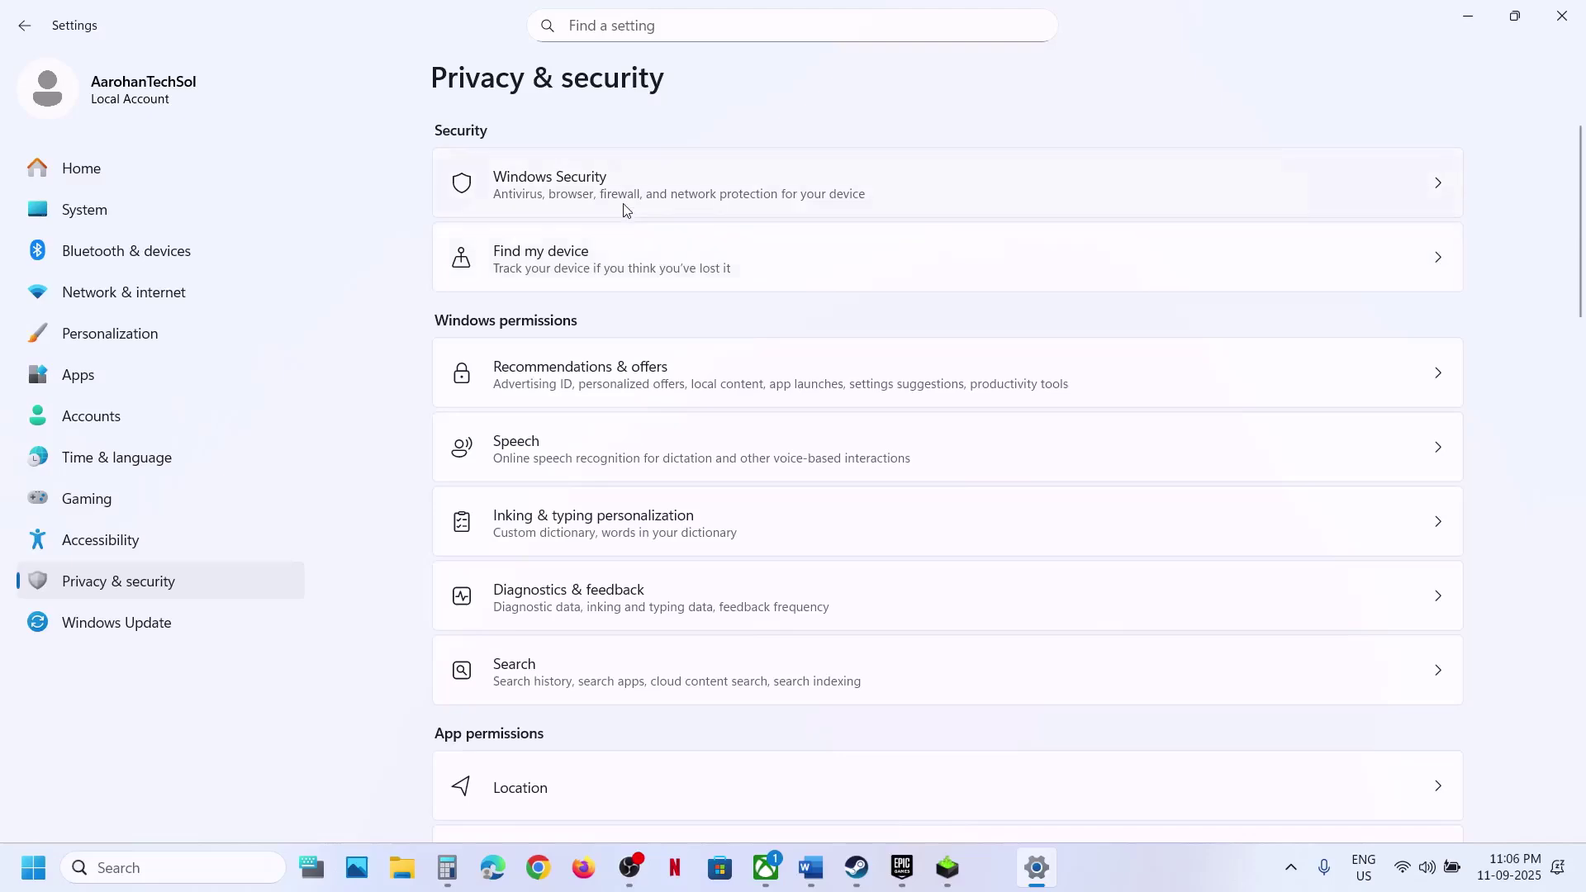
left_click(1261, 159)
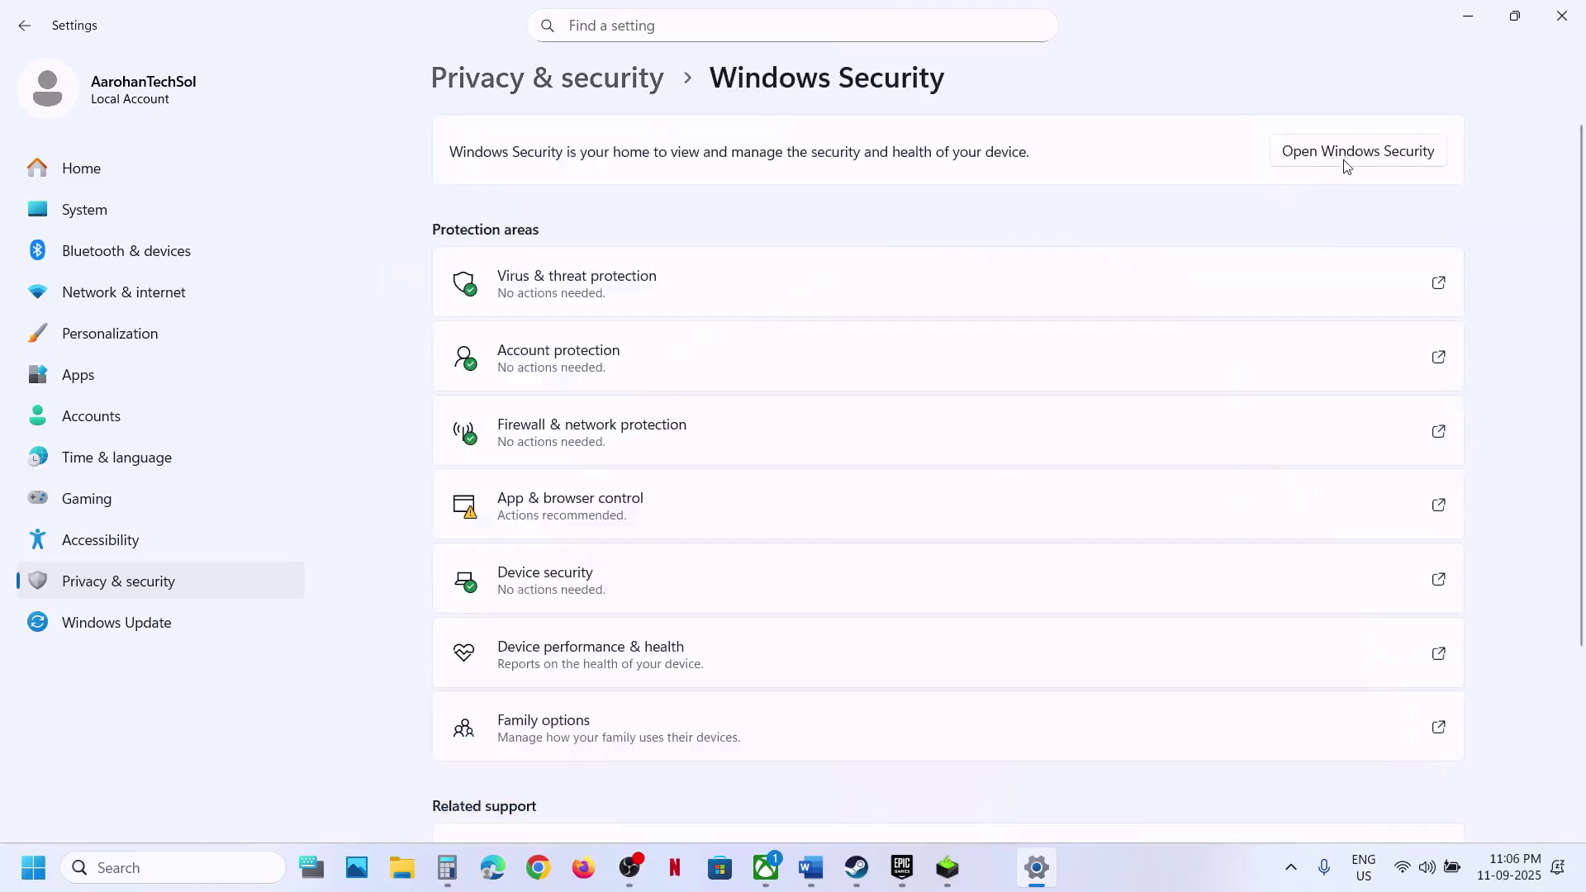
left_click(1115, 265)
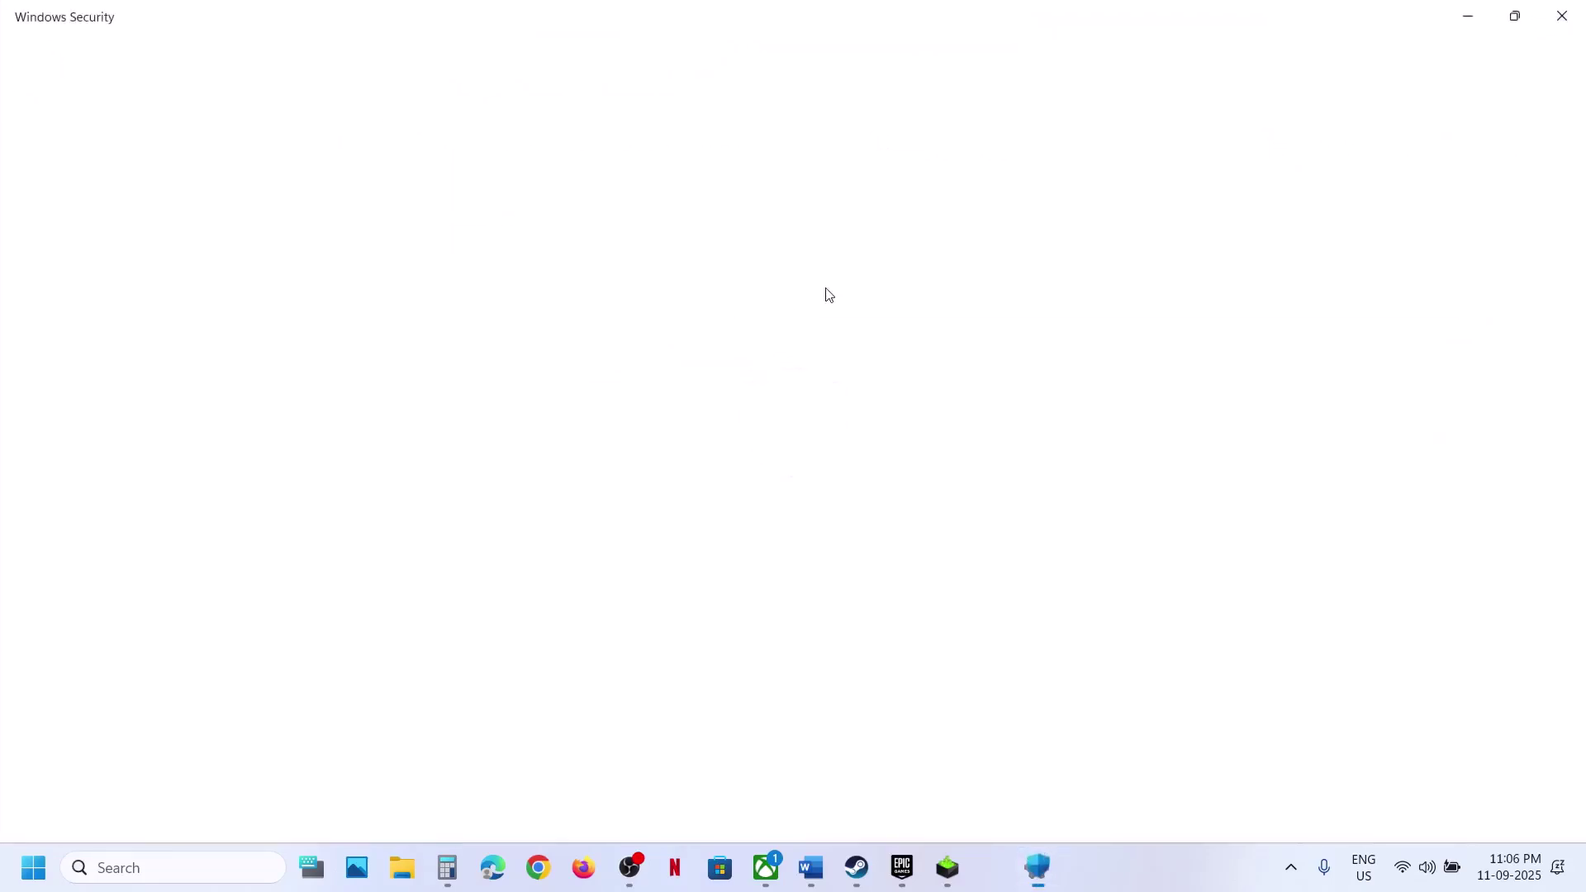
scroll(711, 548, "down", 3)
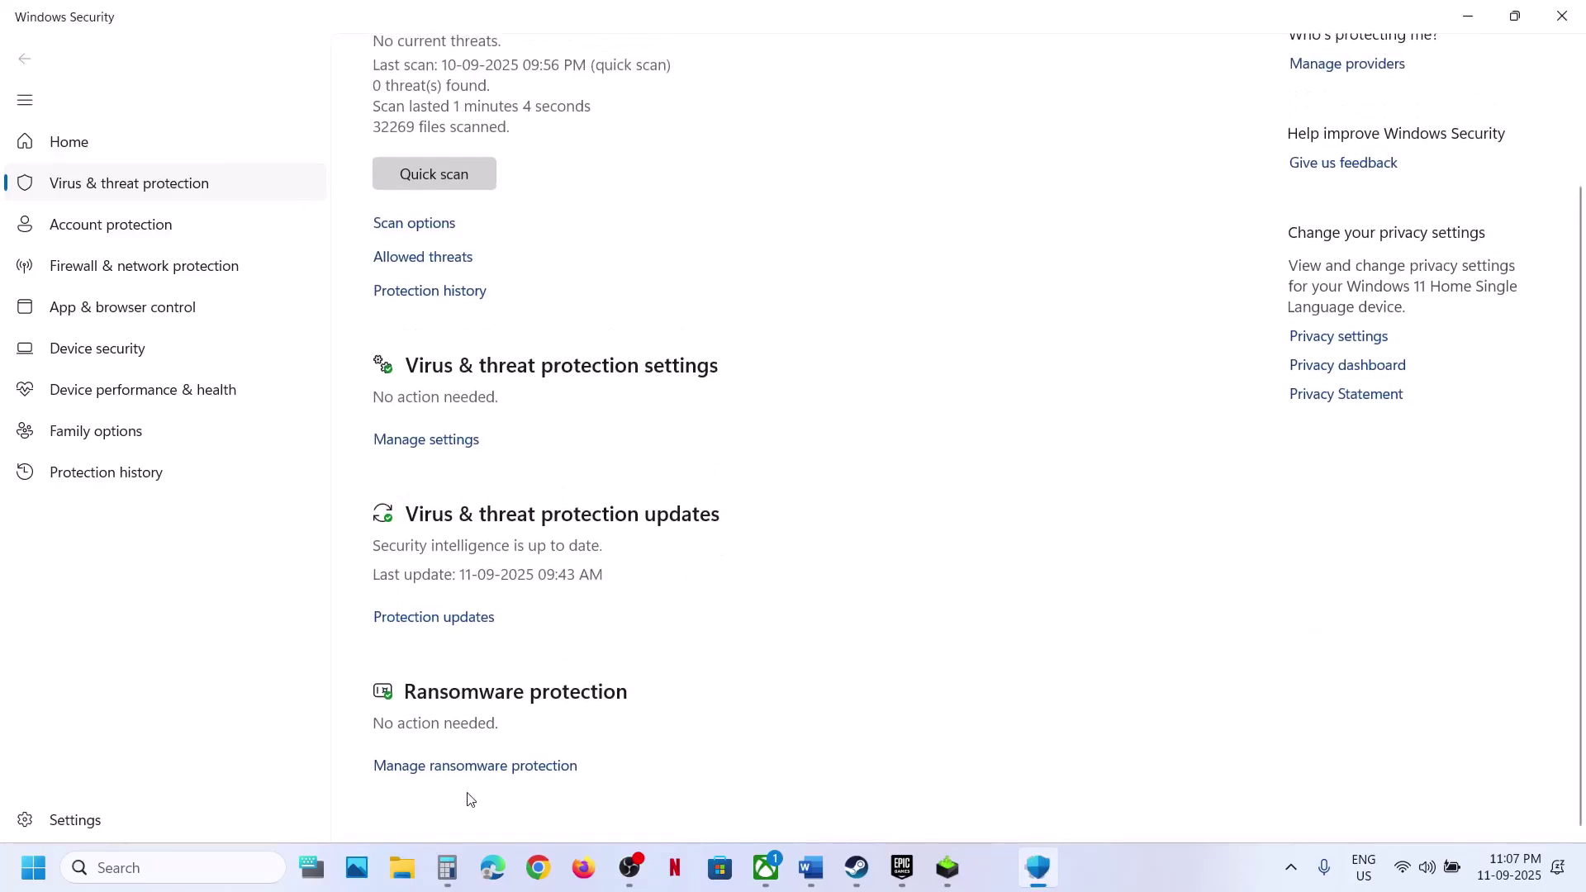
left_click(458, 767)
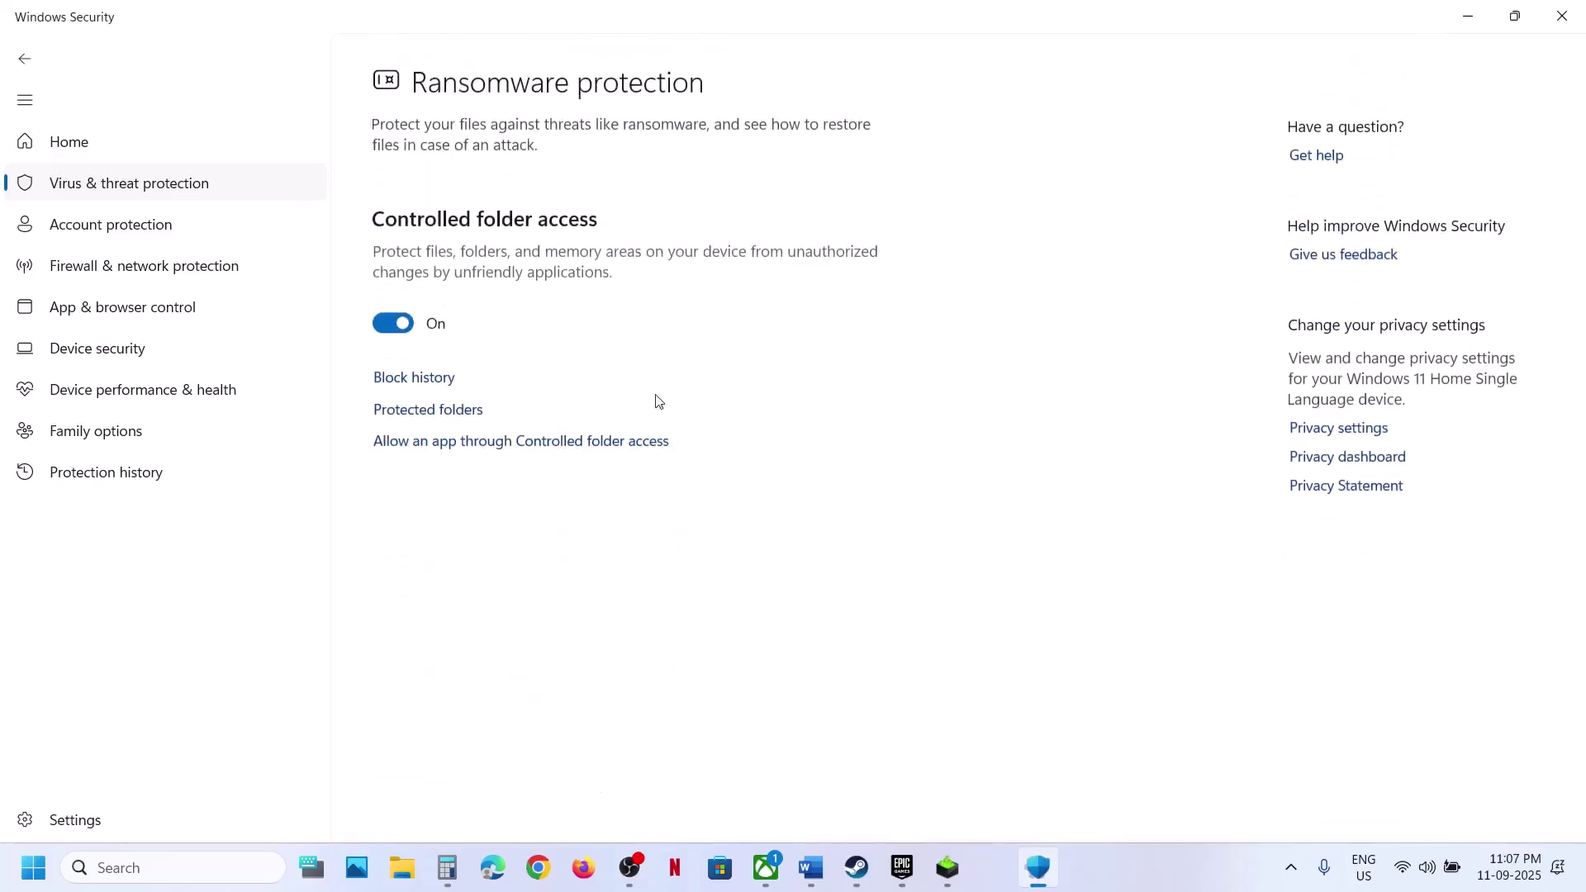
left_click(429, 439)
left_click(687, 596)
scroll(503, 159, "down", 2)
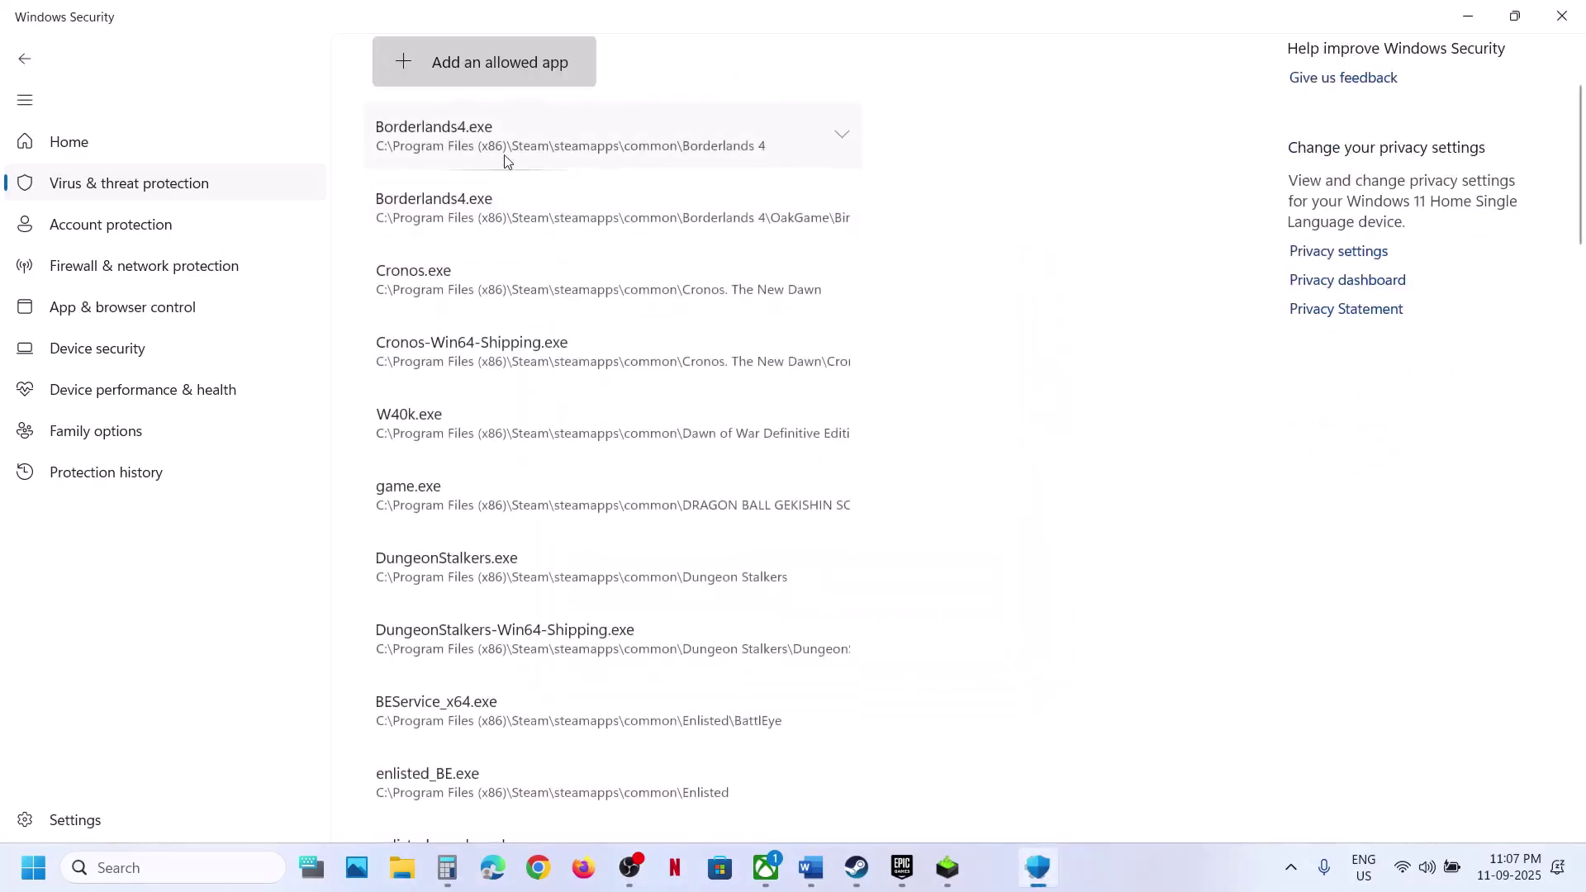
Add the Borderlands4 application from the Steam game folder steamapps\common\Borderlands 4 as an allowed app.
left_click(457, 80)
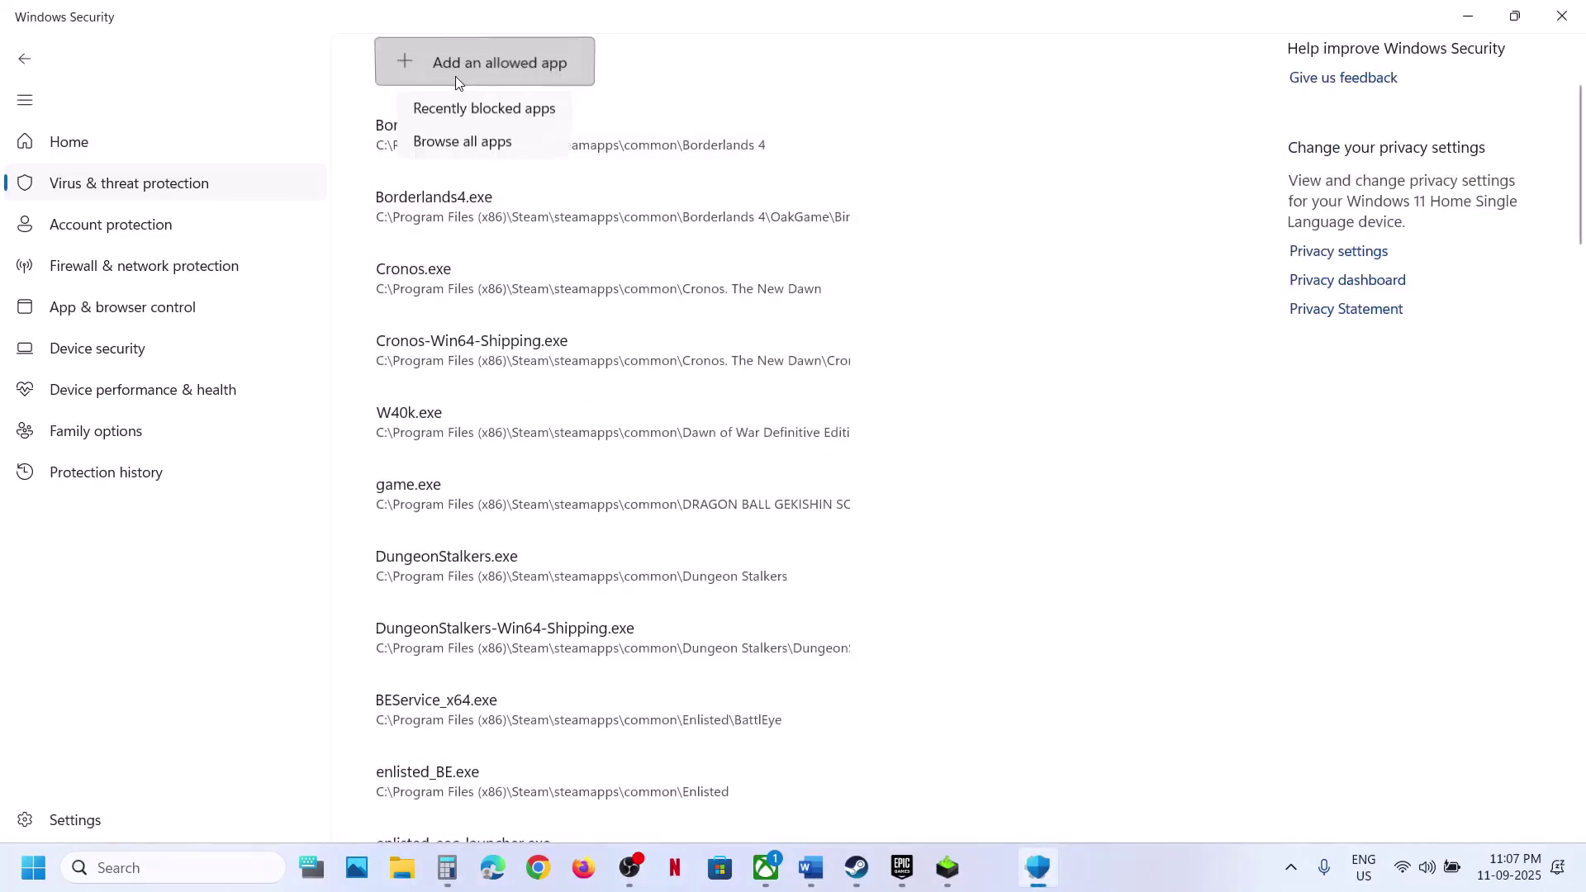
left_click(494, 147)
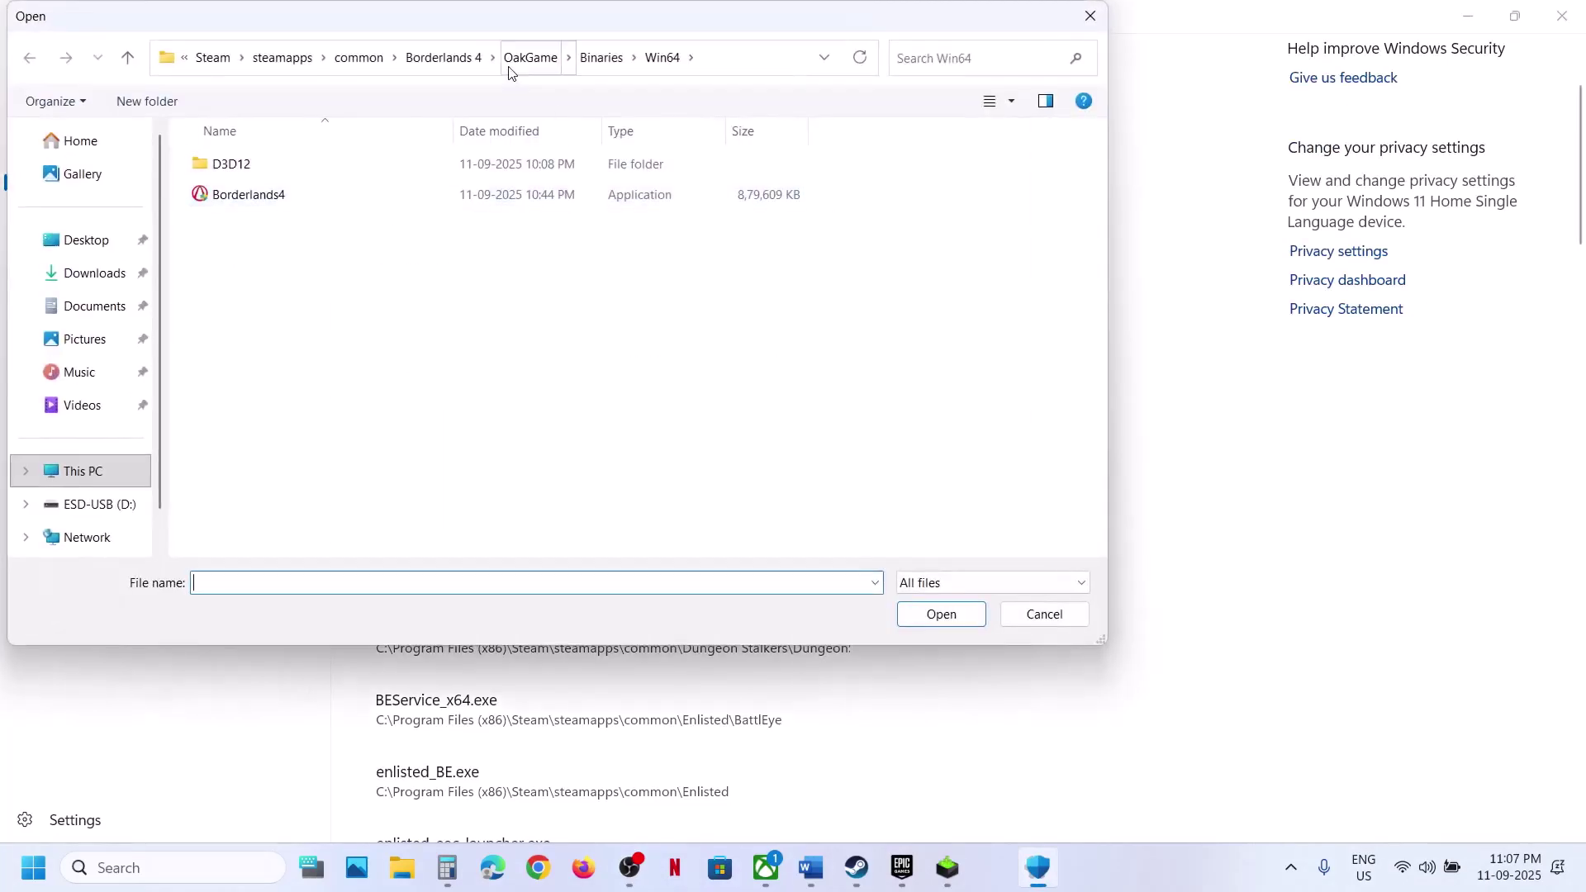
left_click(452, 65)
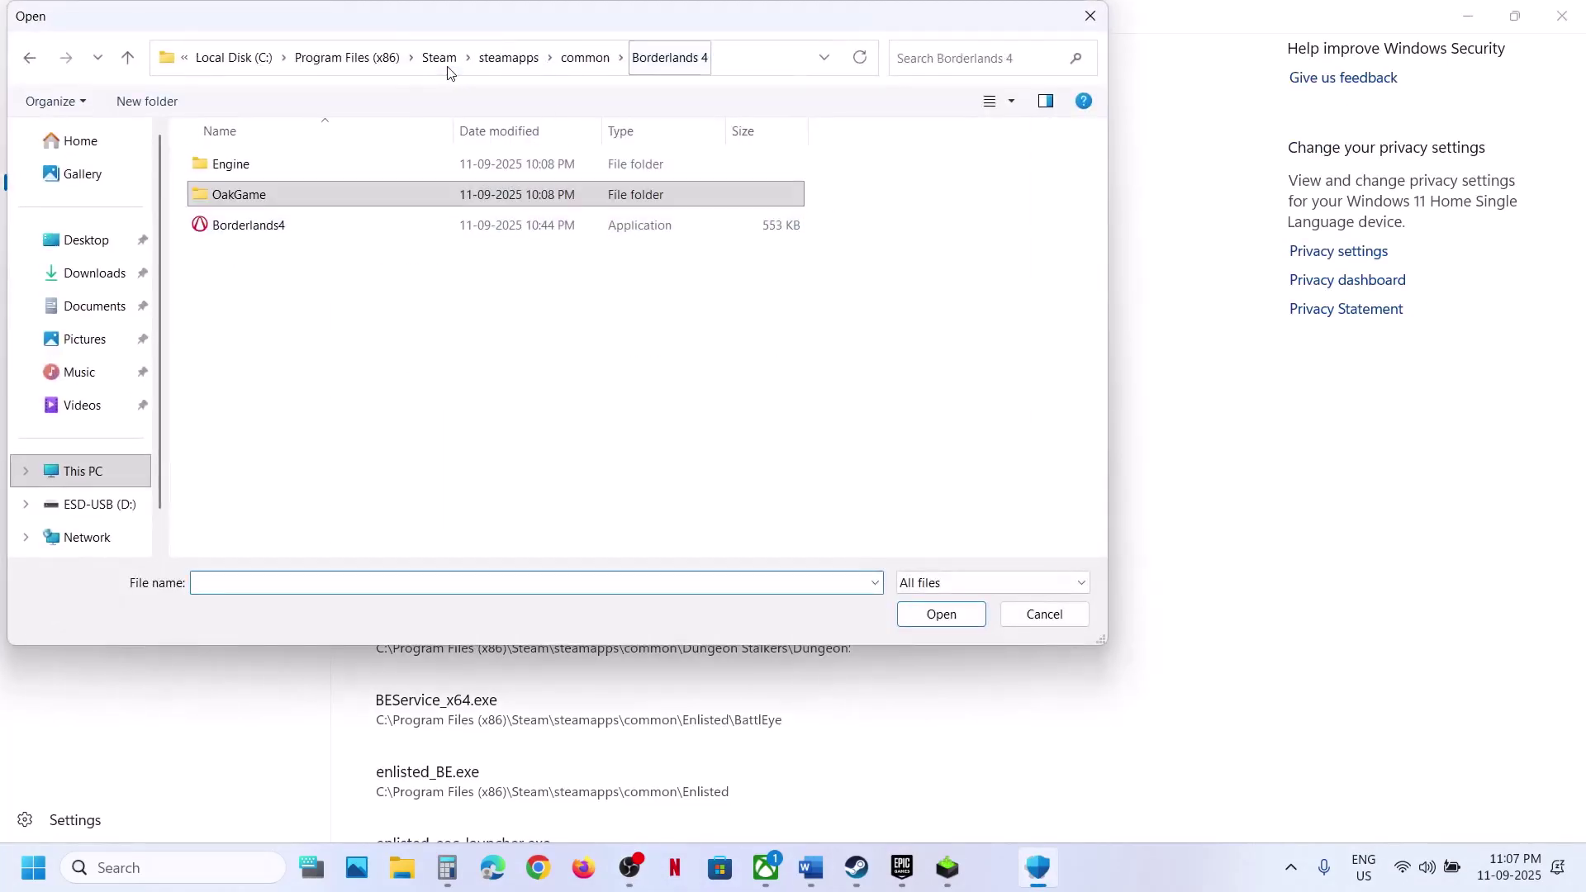
left_click(750, 67)
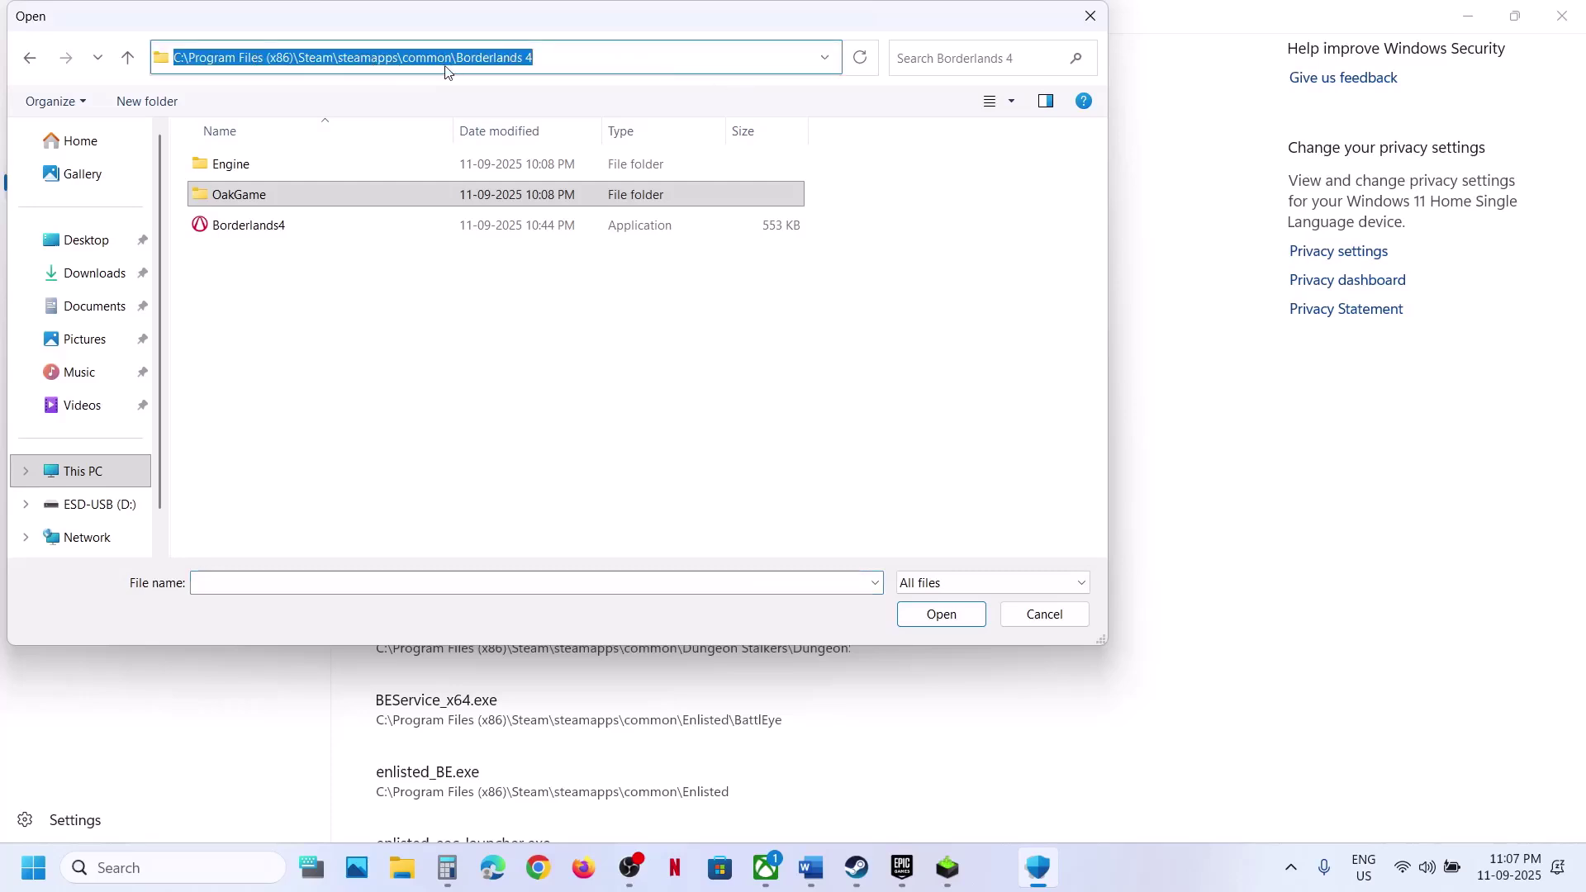
left_click(246, 224)
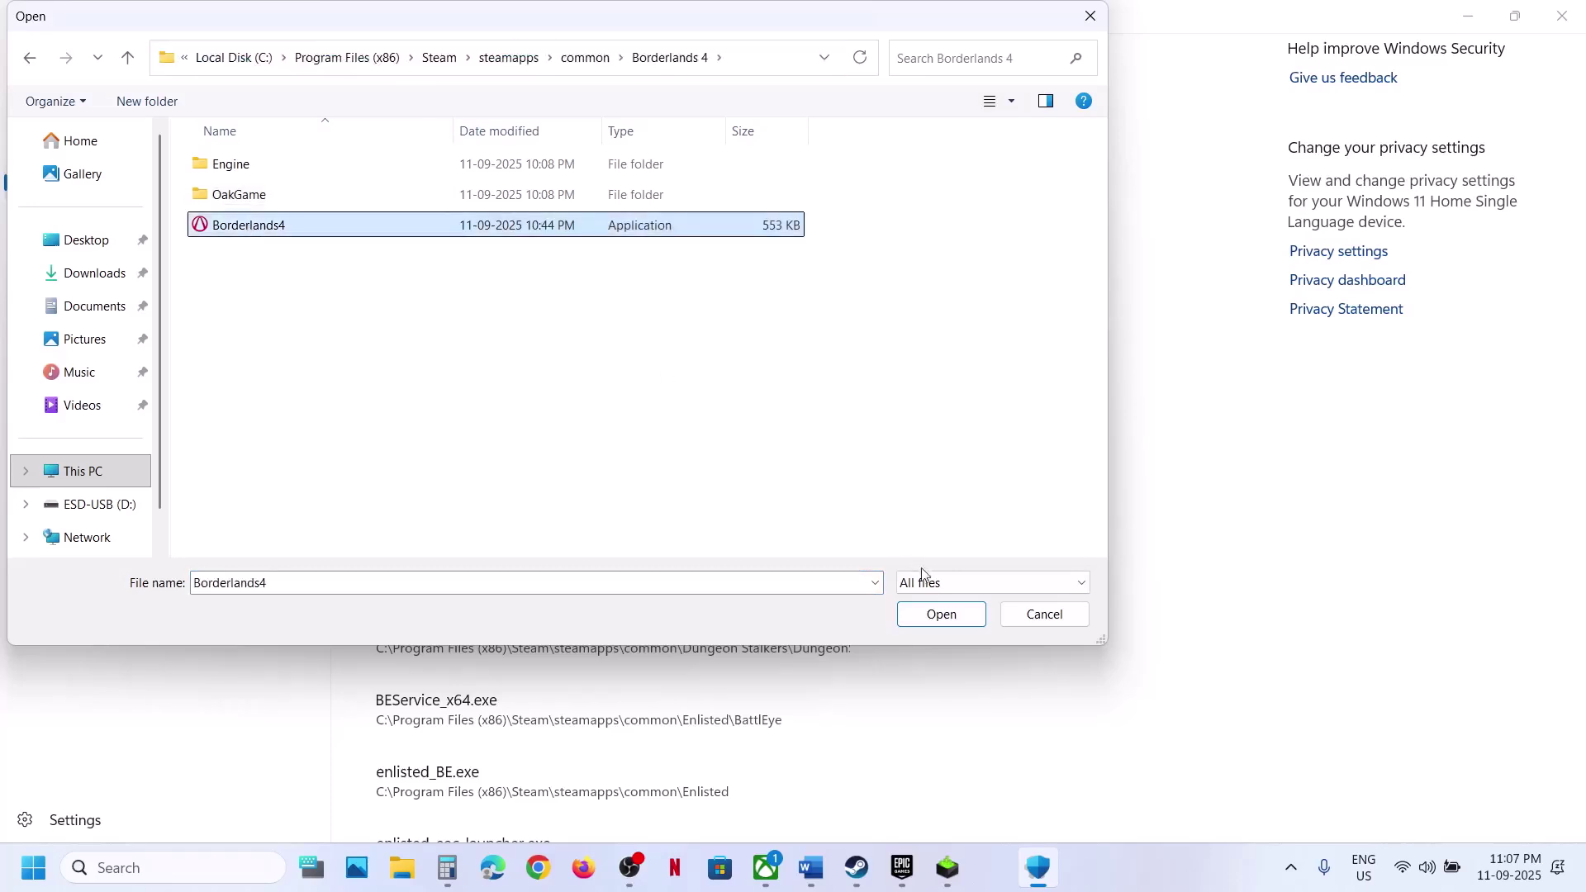
left_click(940, 614)
Add the Borderlands4 application from the OakGame\Binaries\Win64 subfolder as another allowed app for Controlled folder access.
left_click(499, 78)
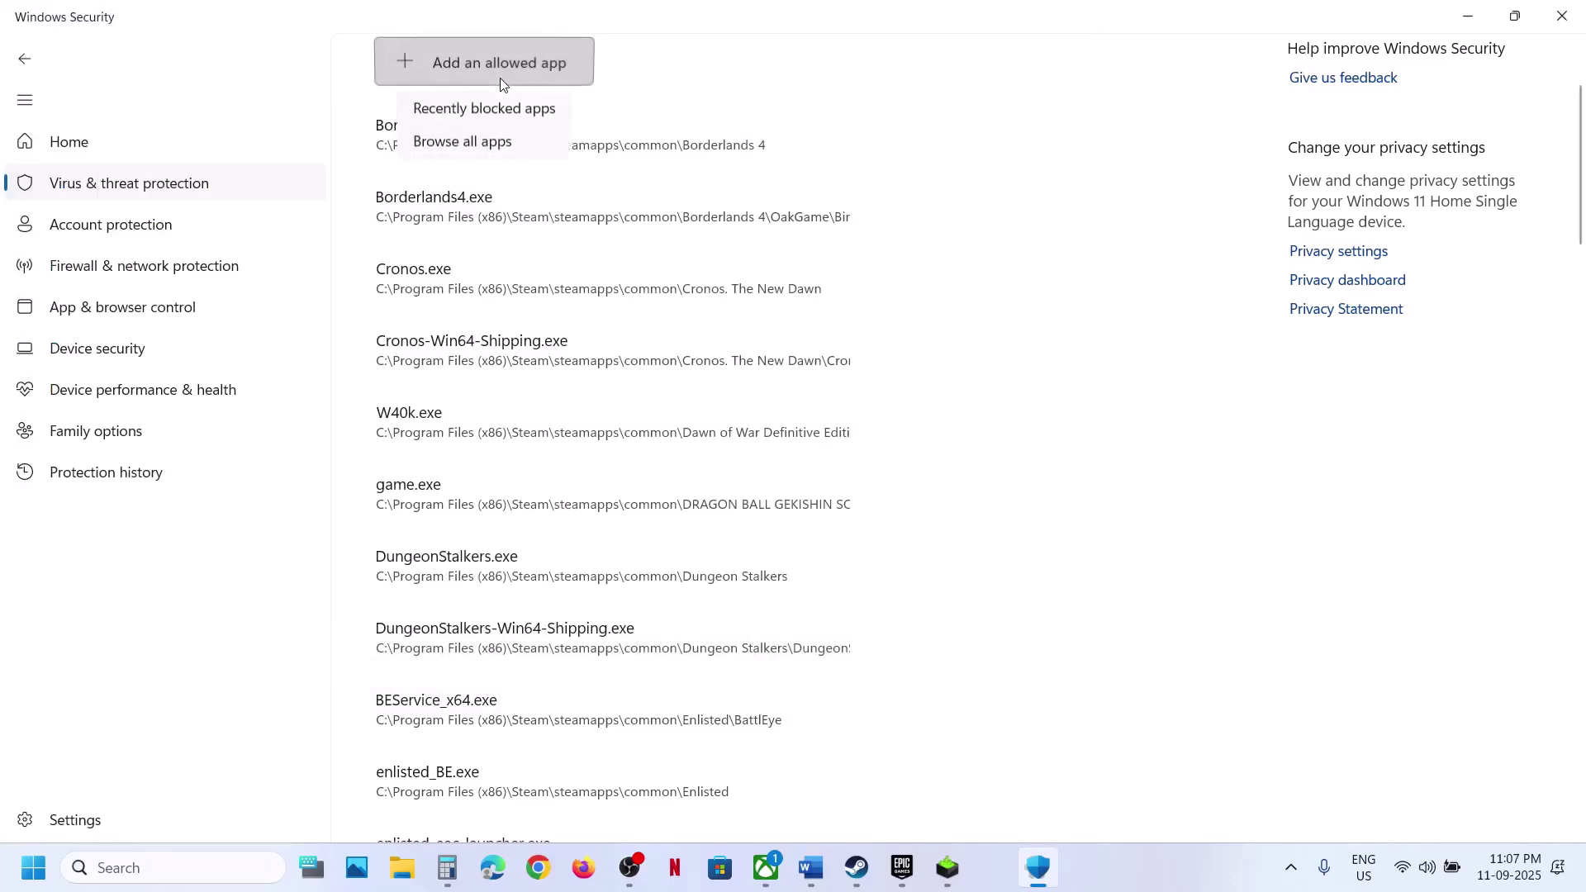
left_click(506, 142)
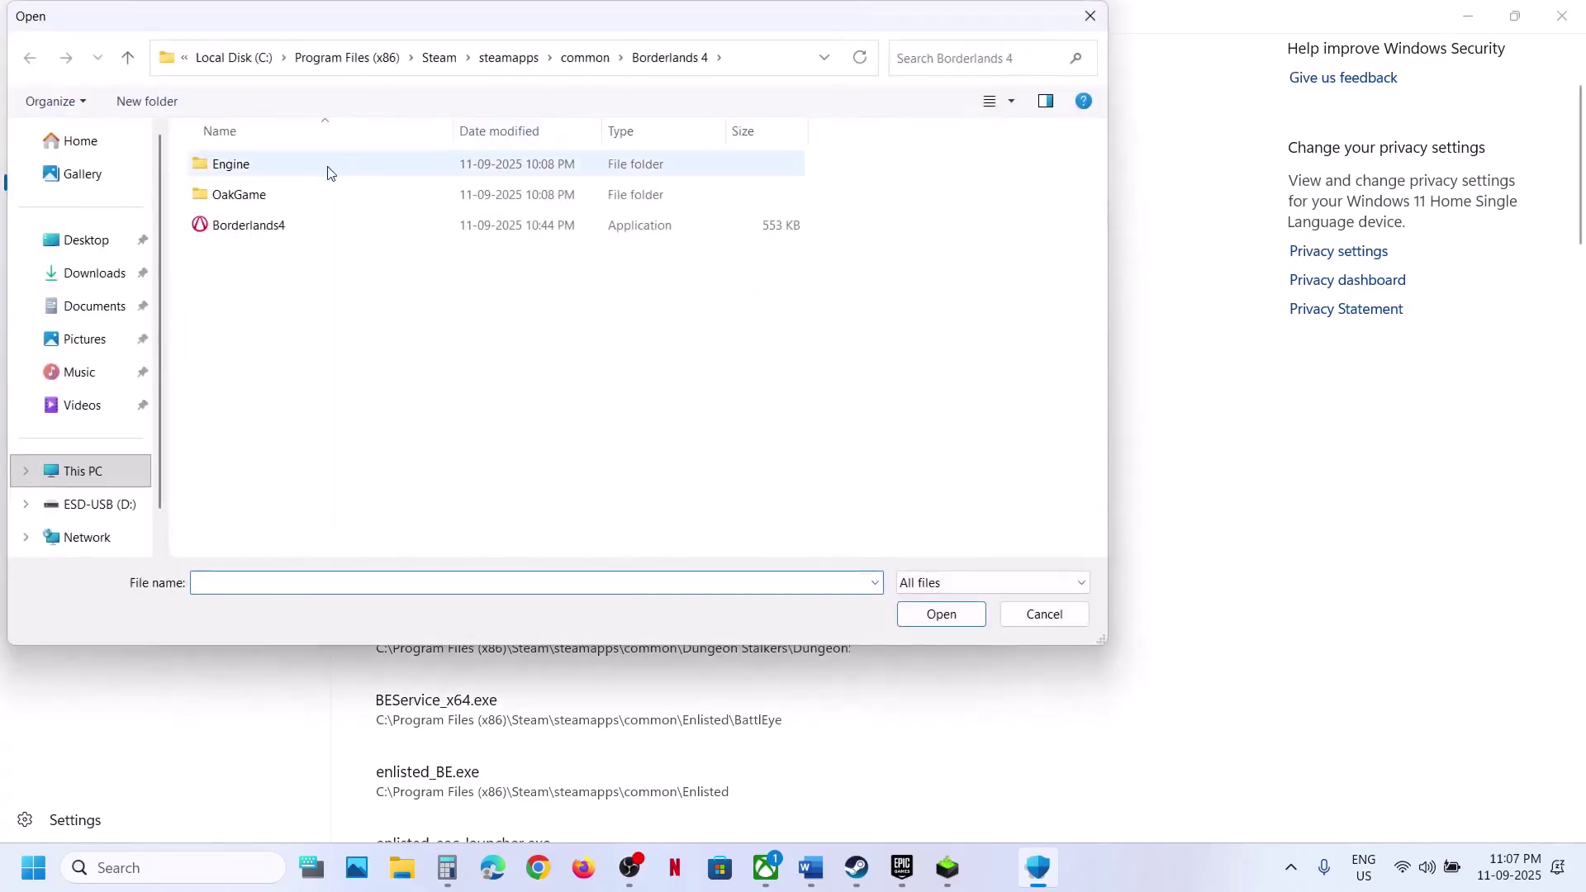
double_click(246, 195)
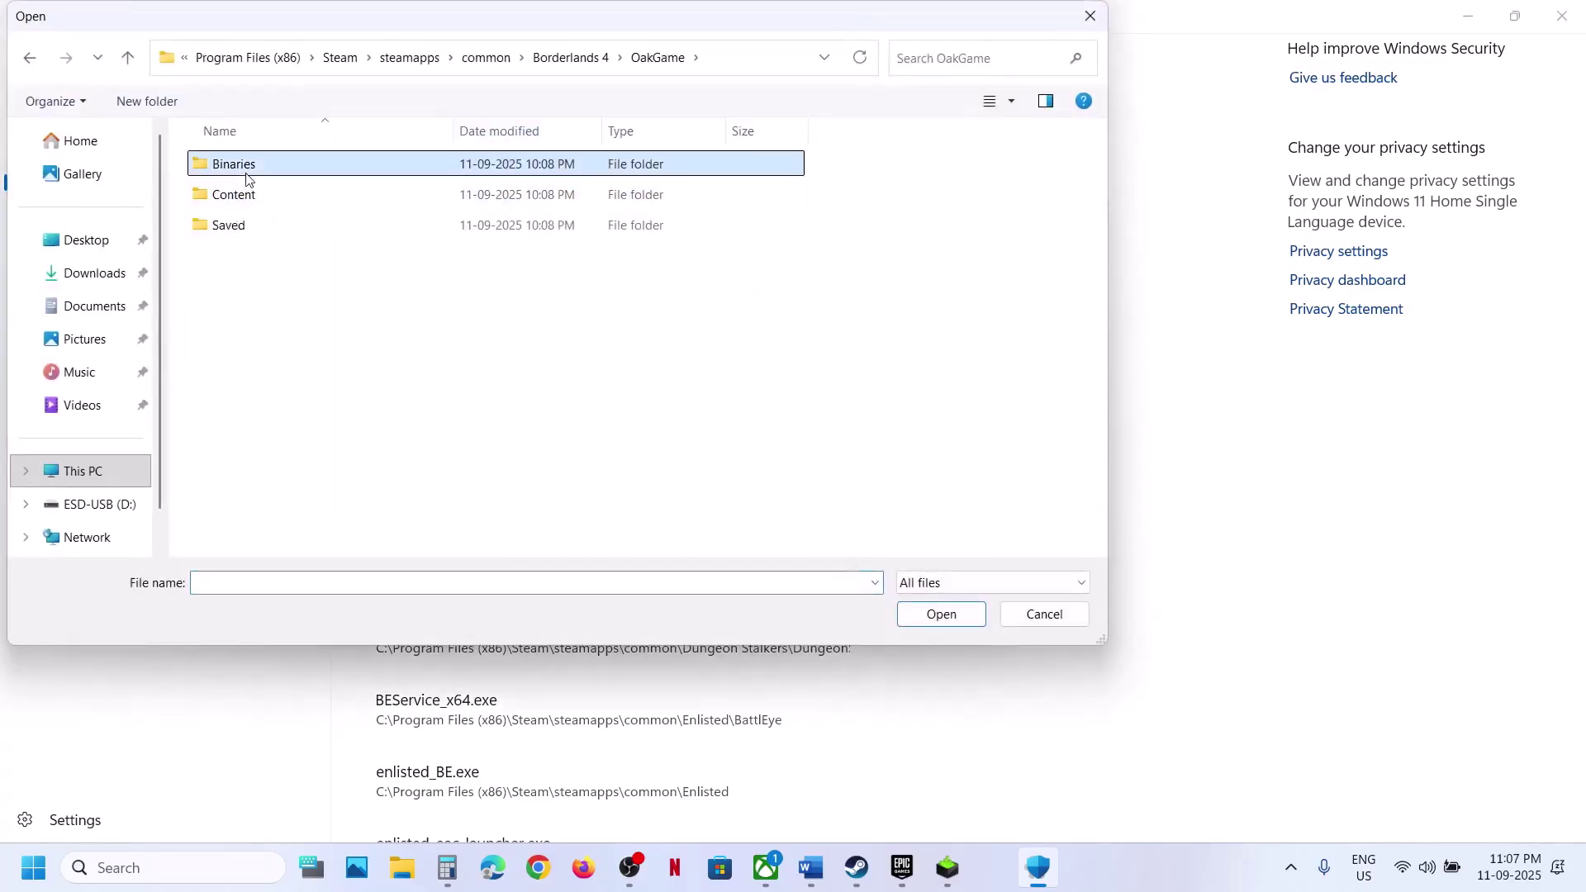
double_click(246, 170)
double_click(248, 170)
left_click(281, 194)
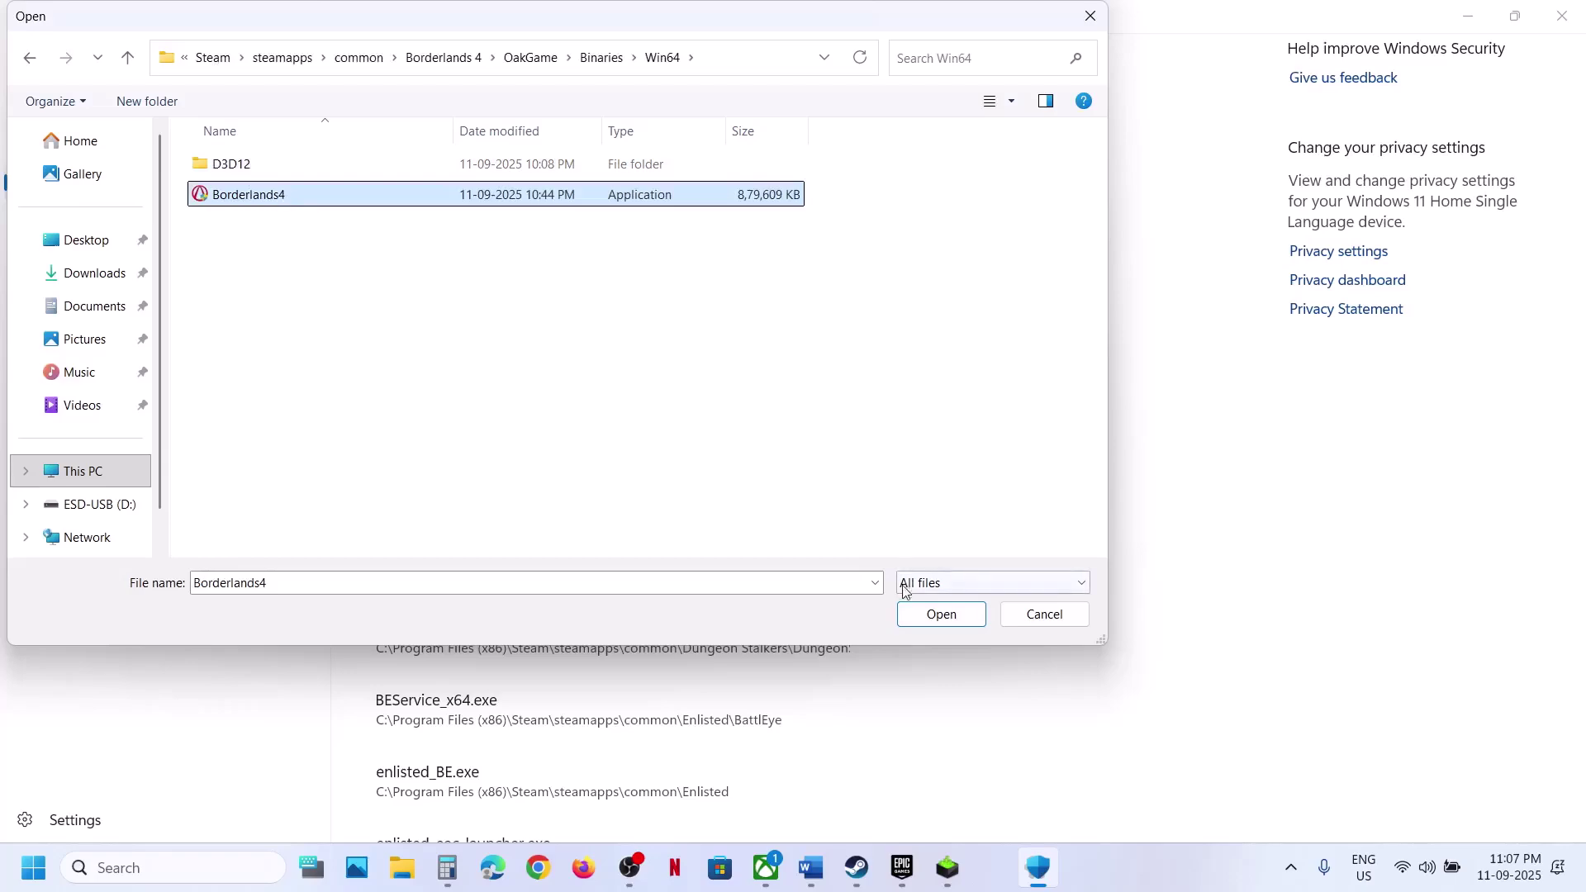
left_click(941, 614)
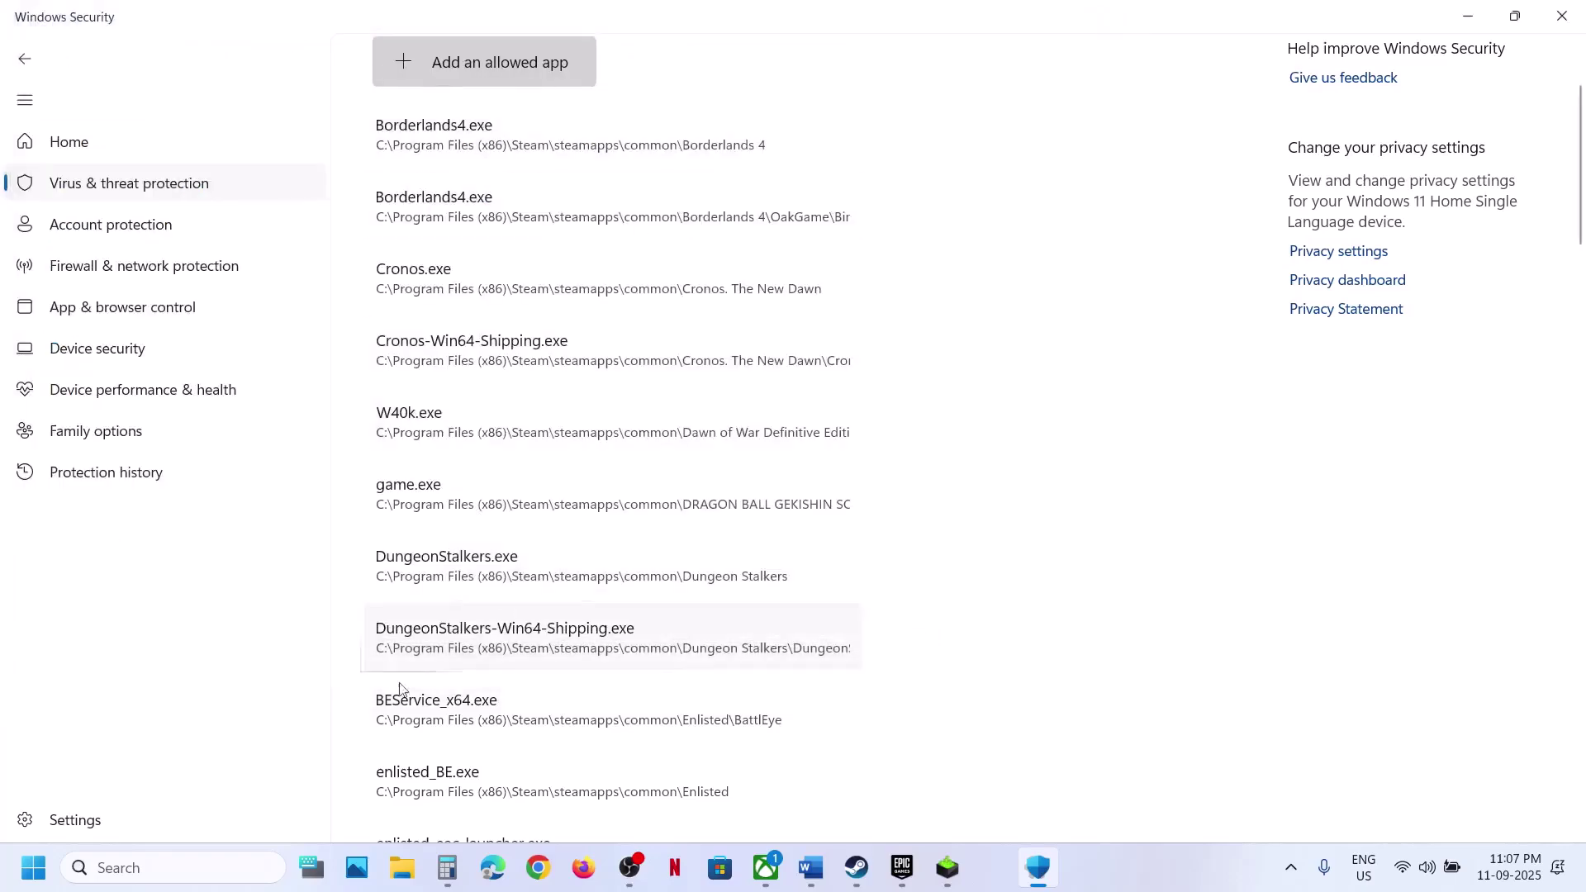
Open Windows Defender Firewall's list of allowed apps through Control Panel's System and Security settings and unlock it for changes.
left_click(170, 872)
type("contro")
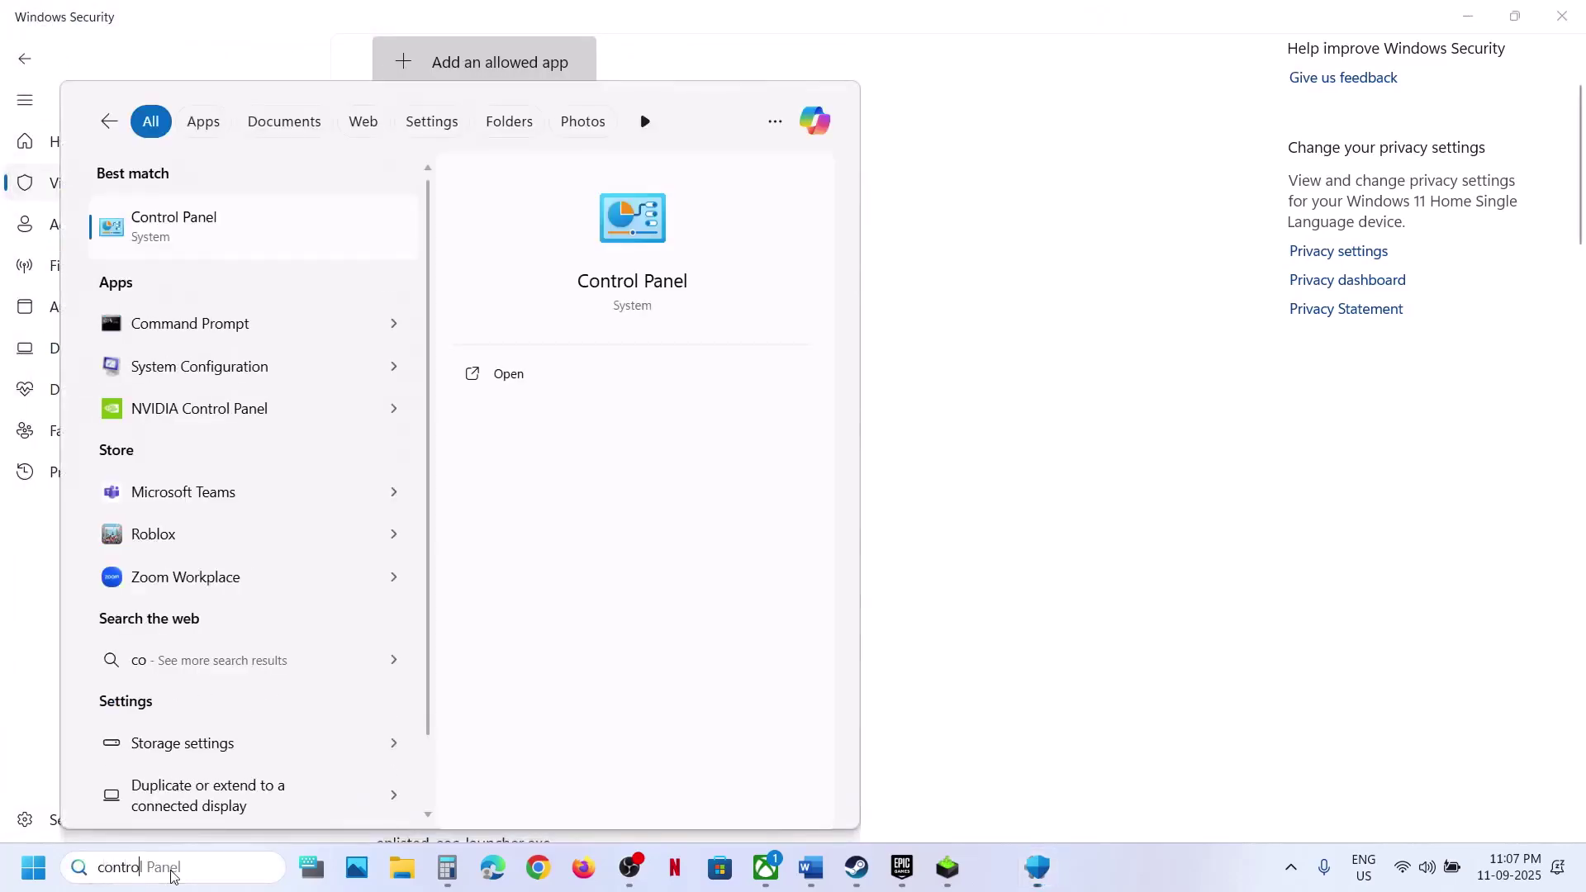
type("l")
key("Return")
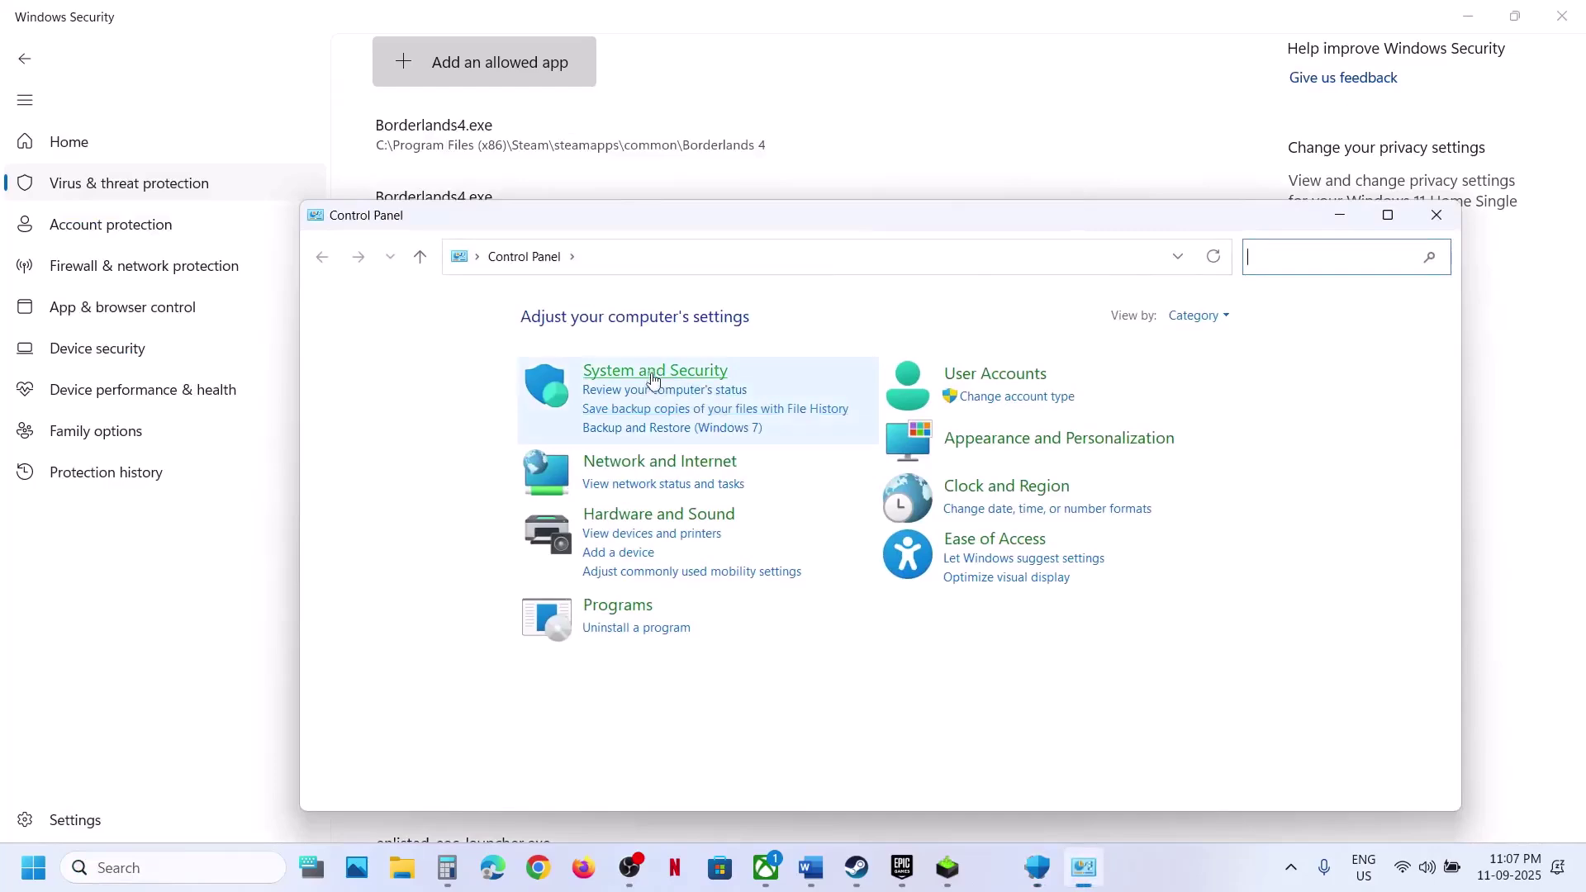
left_click(653, 379)
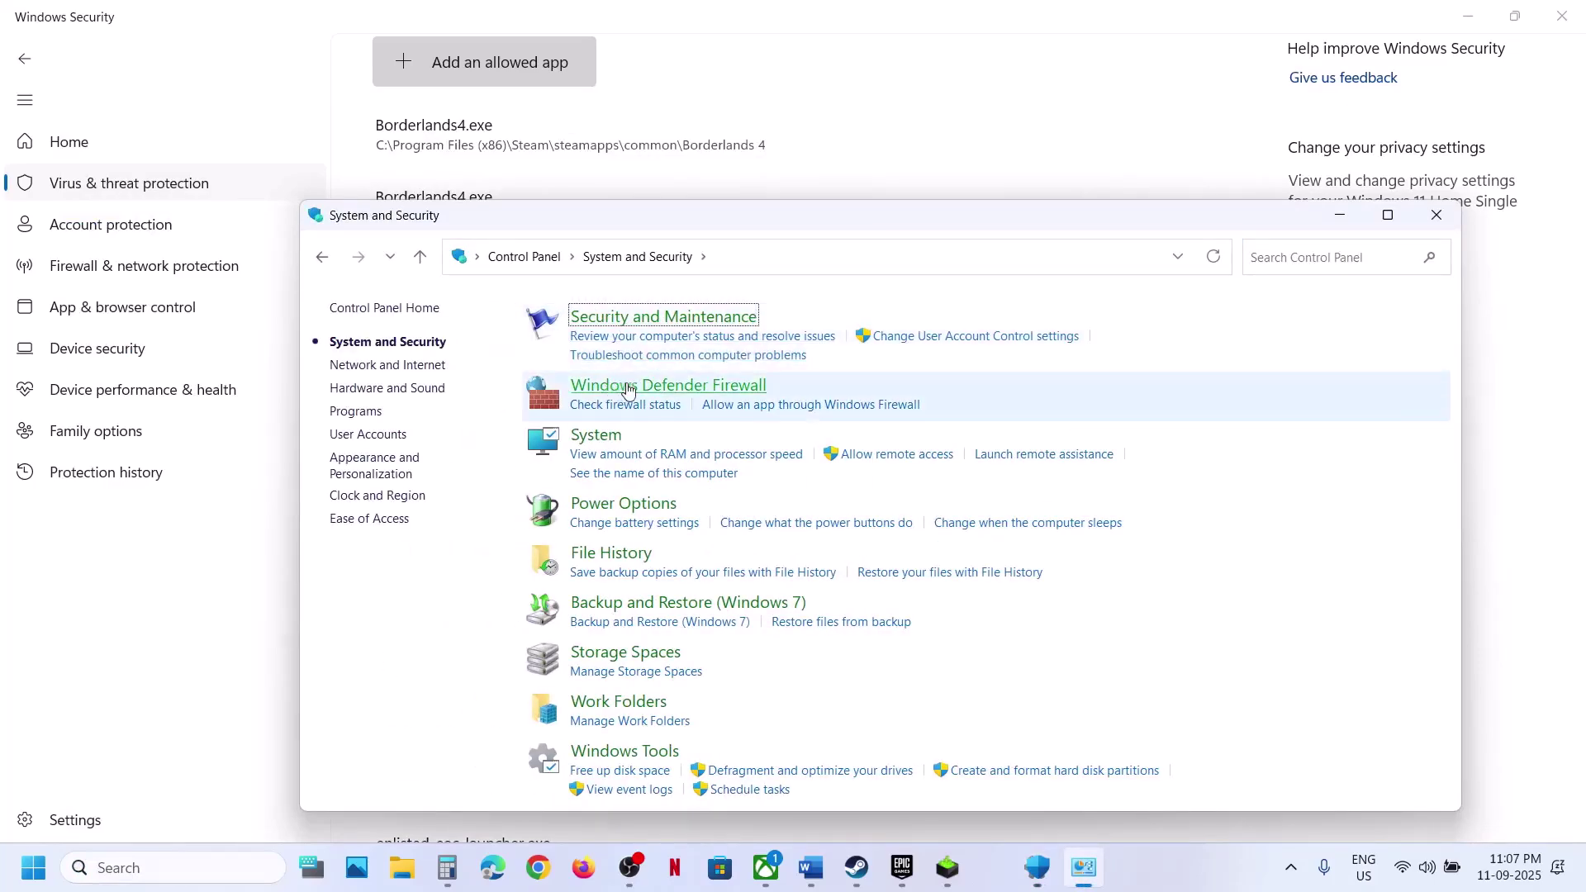
left_click(544, 375)
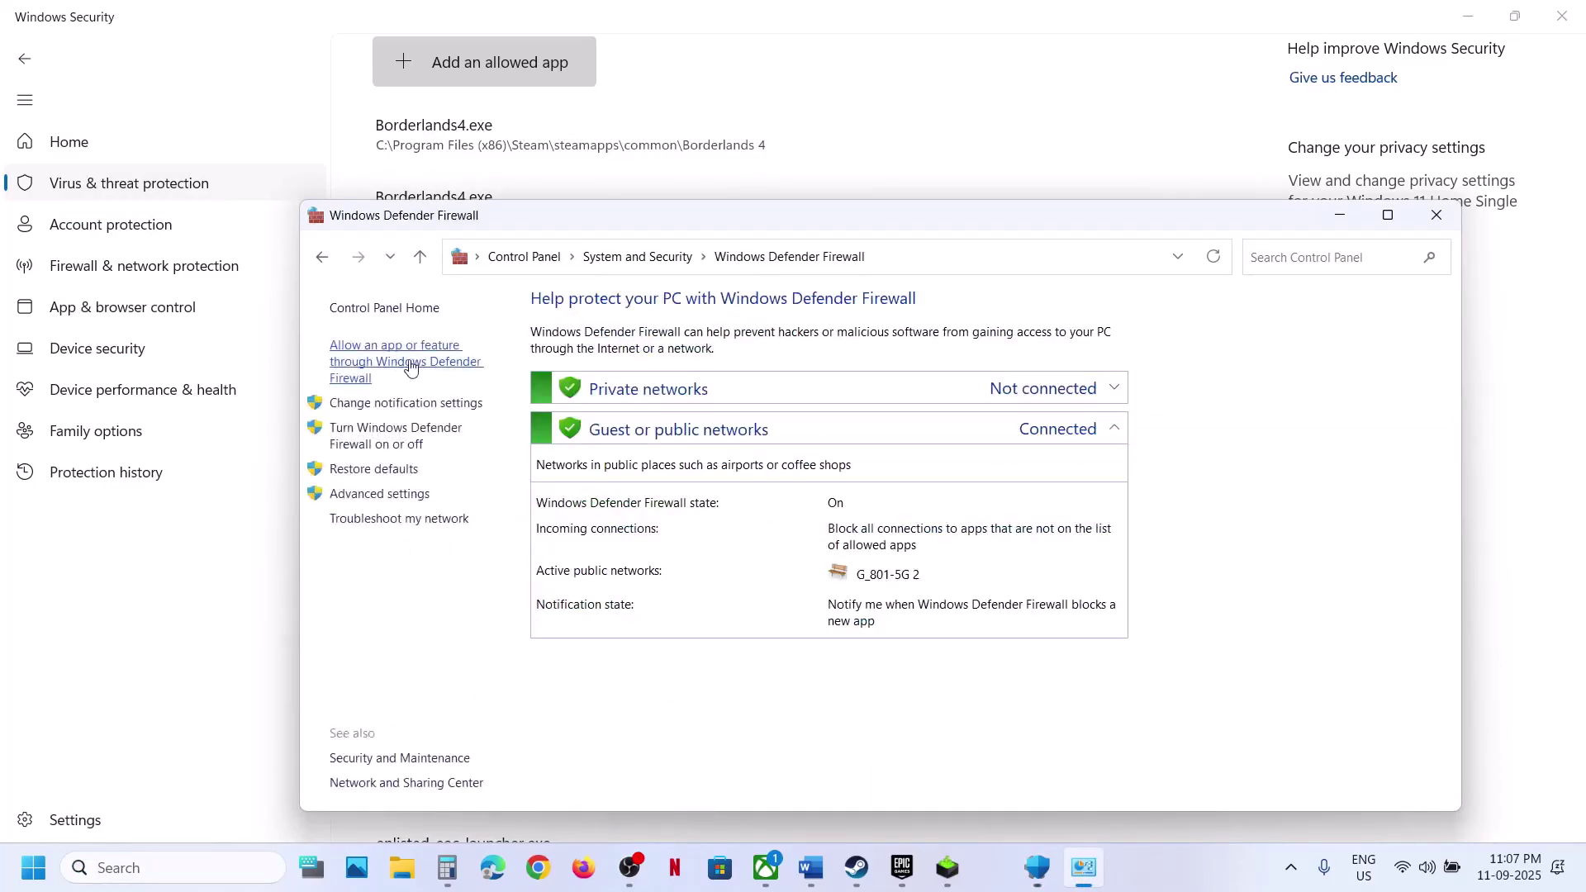
left_click(411, 365)
left_click(1143, 366)
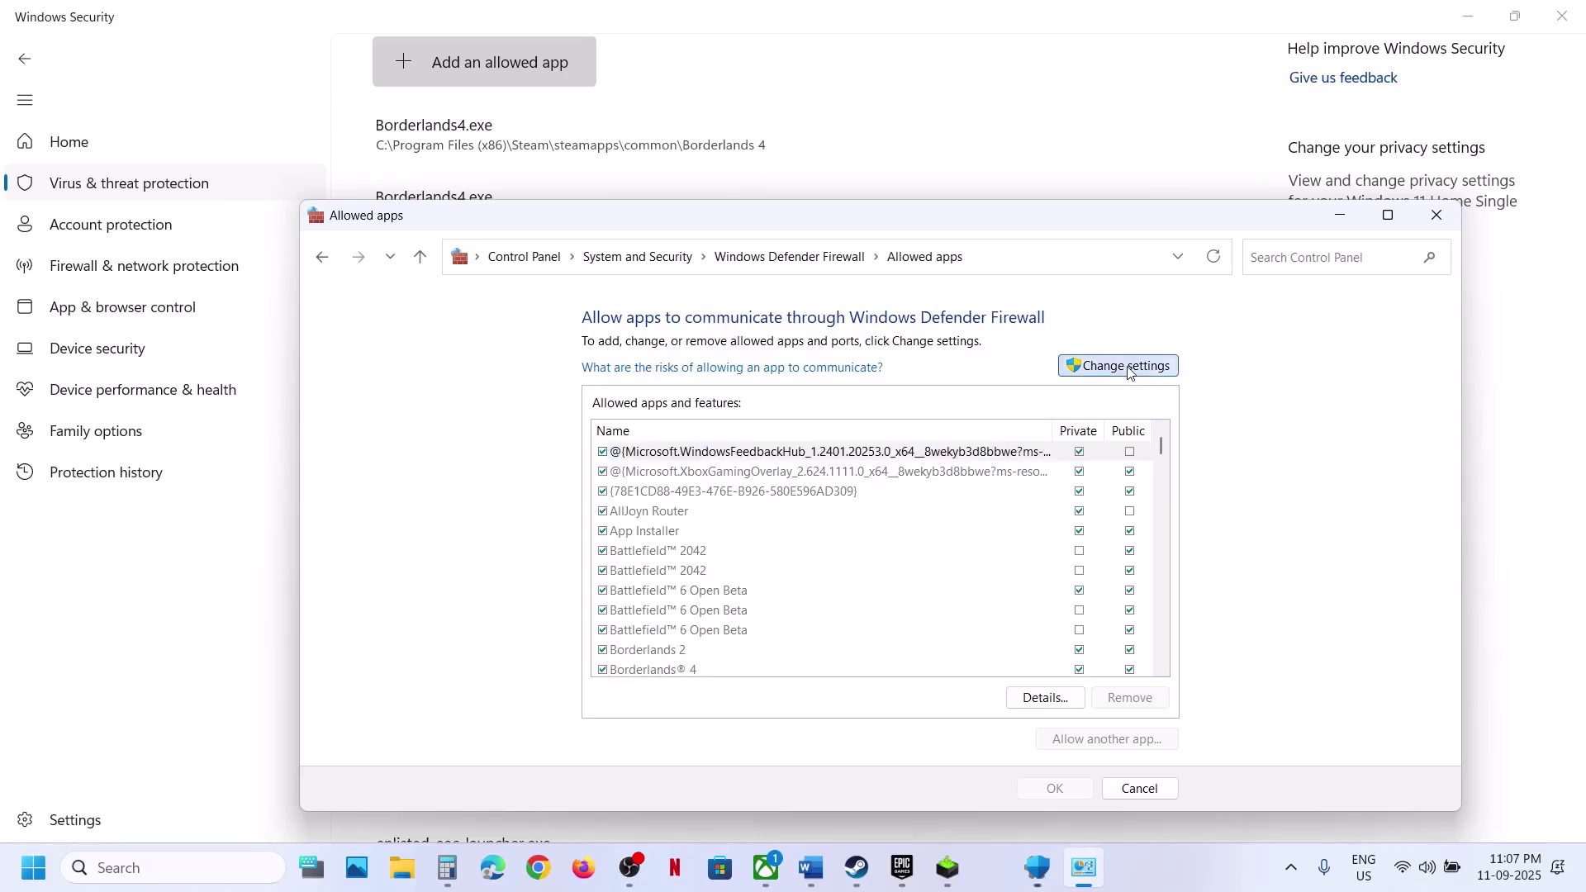
Try to allow the Borderlands4 application from the steamapps\common\Borderlands 4 folder through the firewall.
left_click(1107, 739)
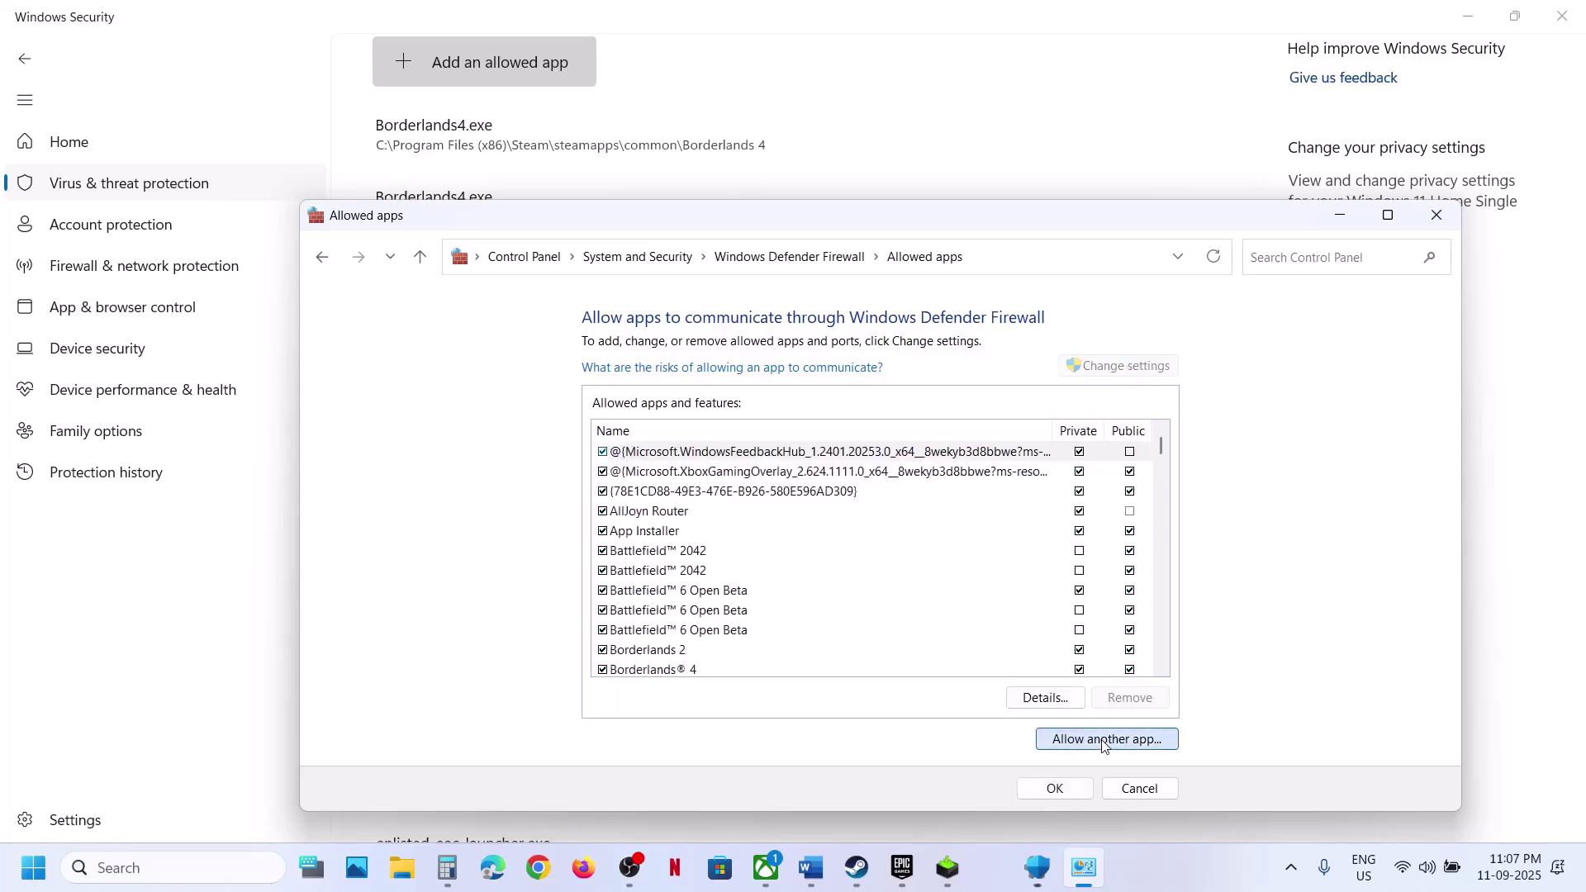
left_click(1024, 619)
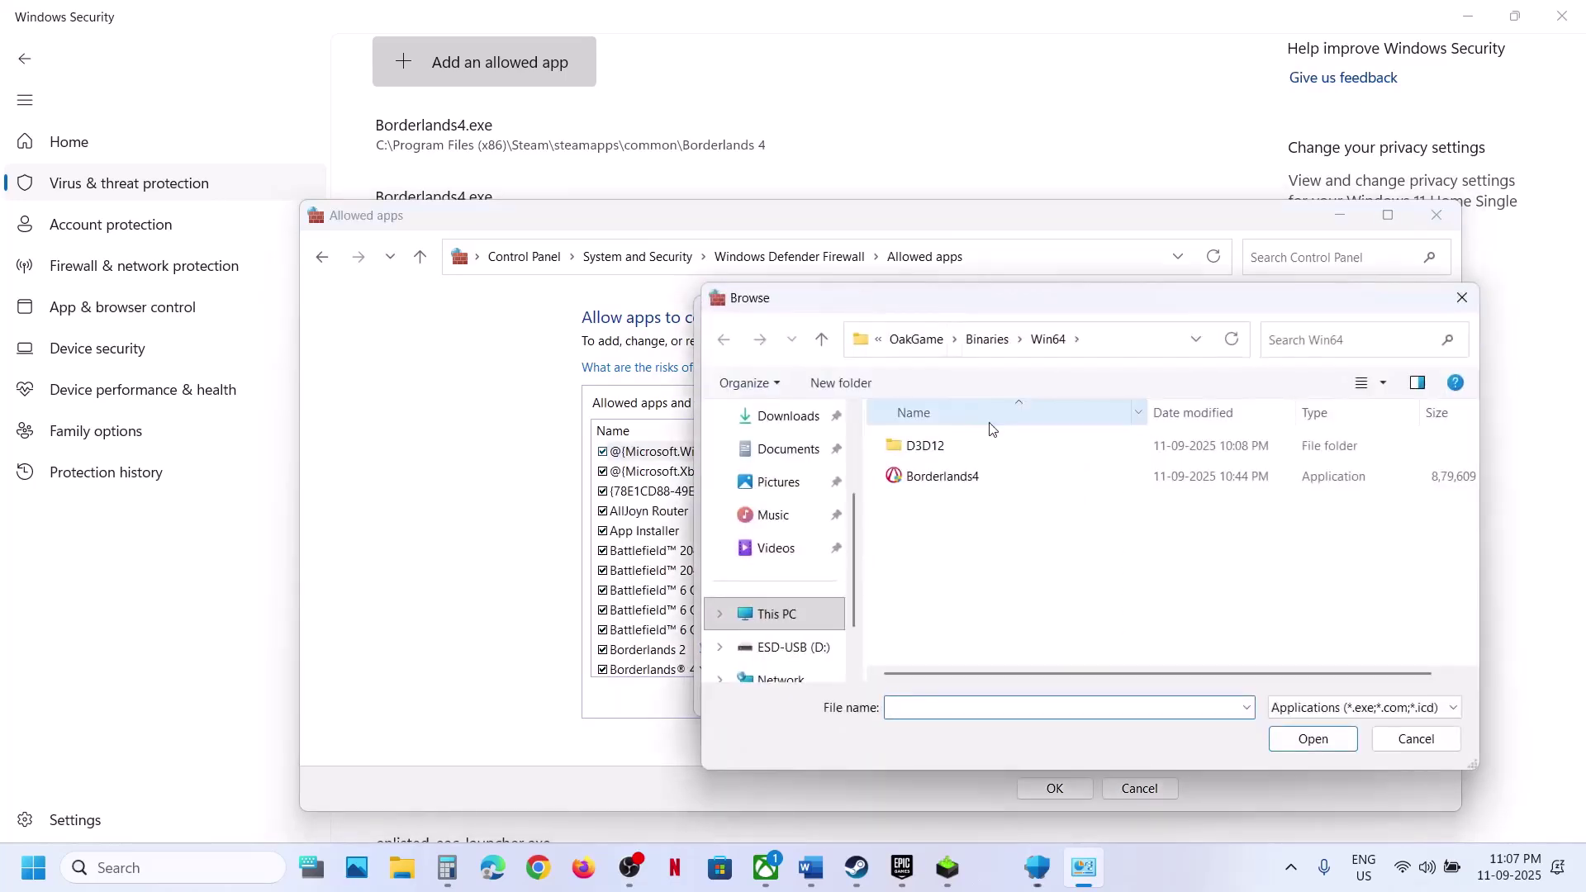
left_click(929, 348)
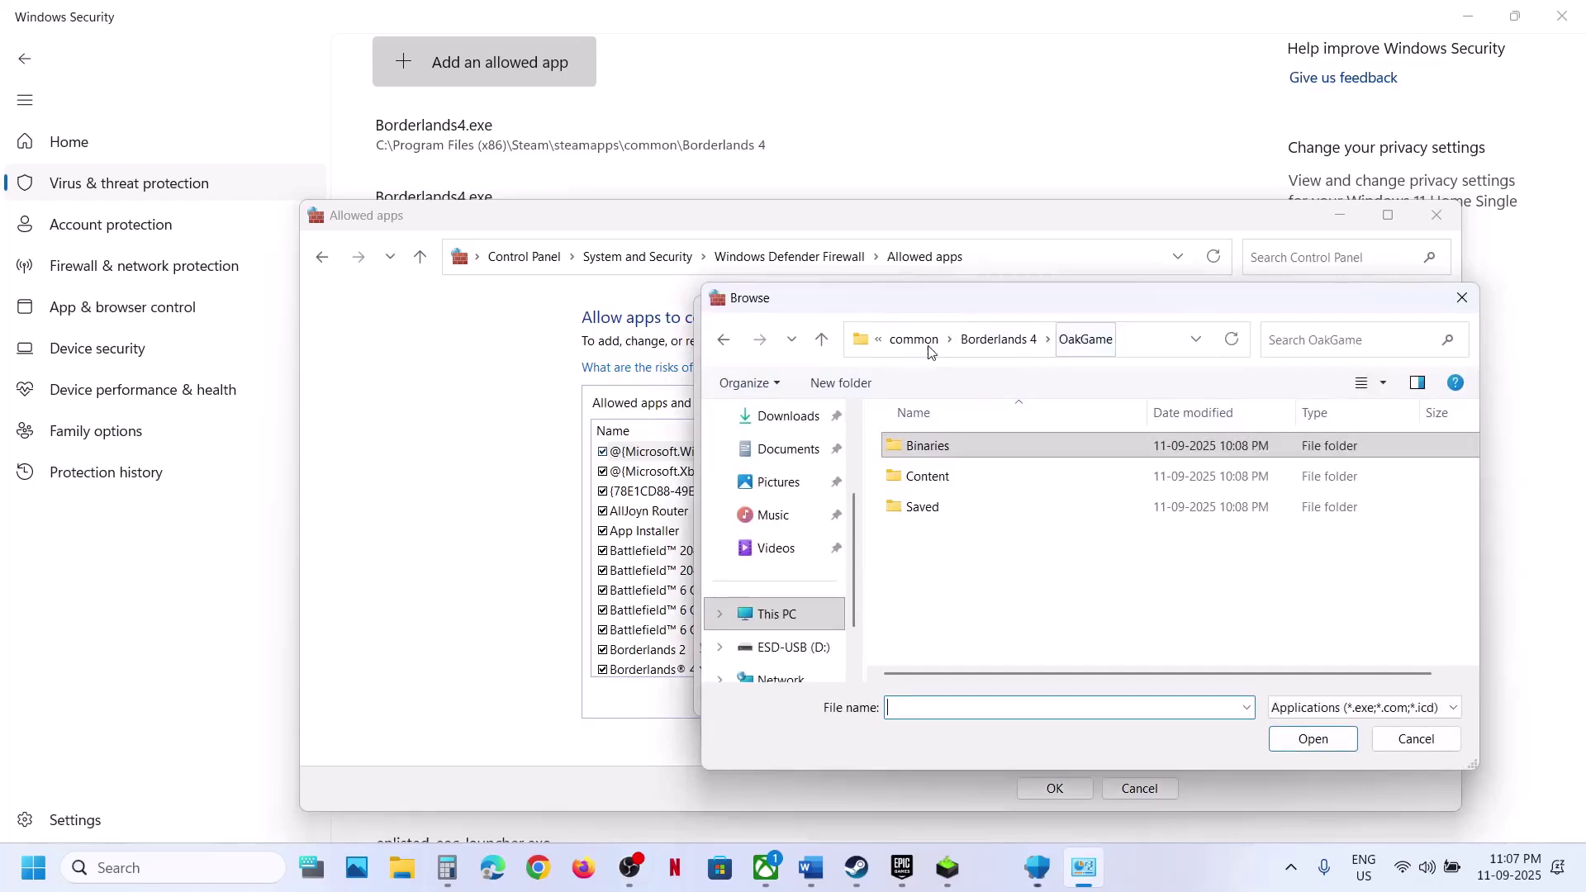
left_click(1003, 340)
left_click(983, 507)
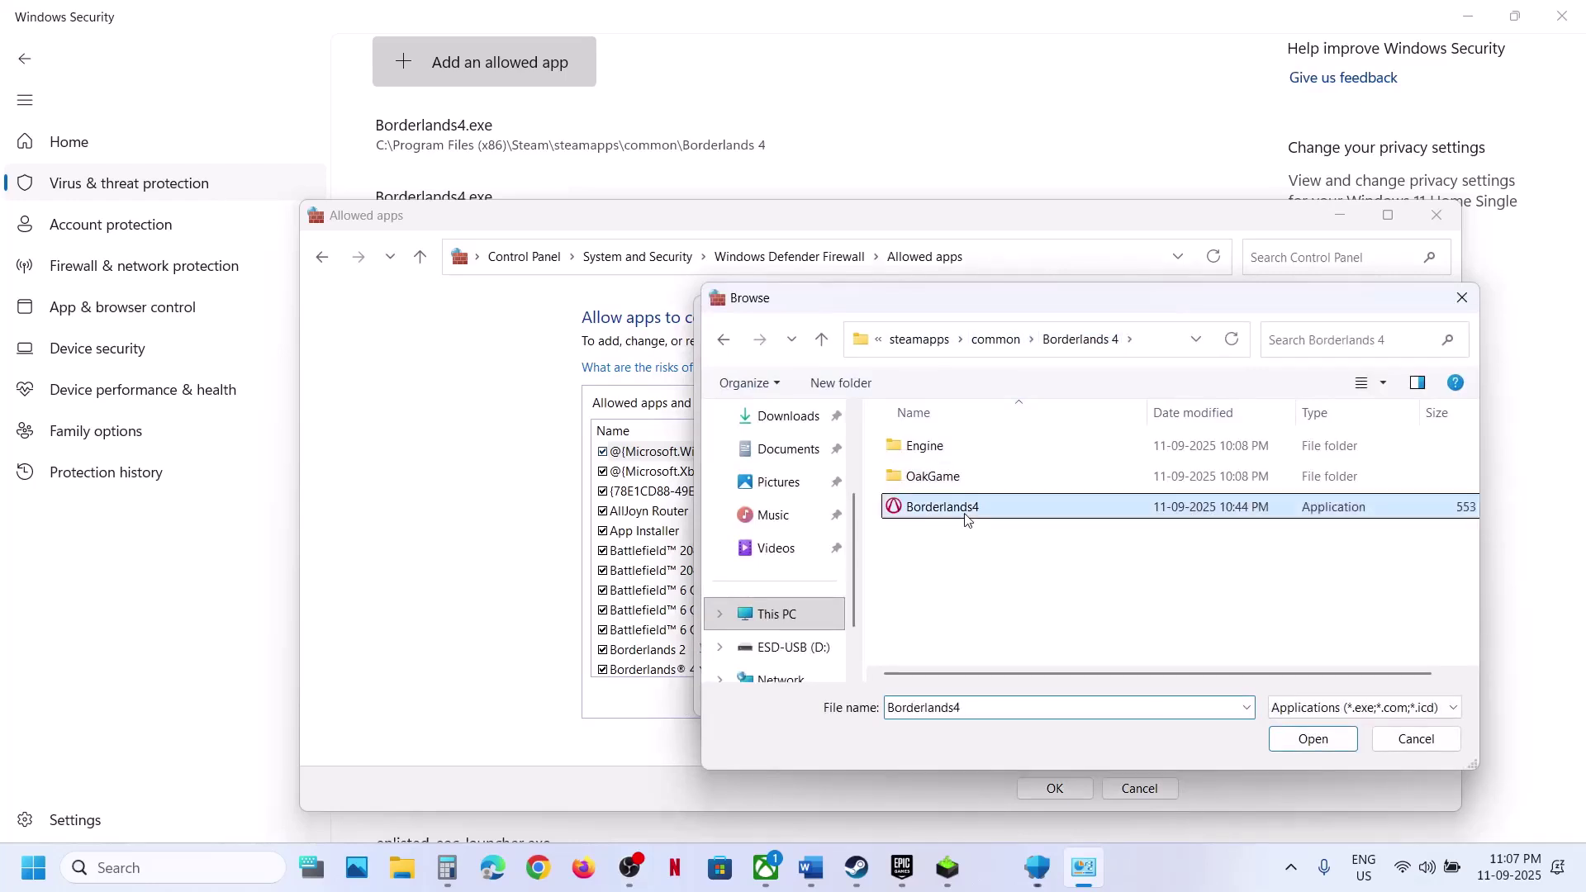
left_click(1312, 740)
left_click(944, 700)
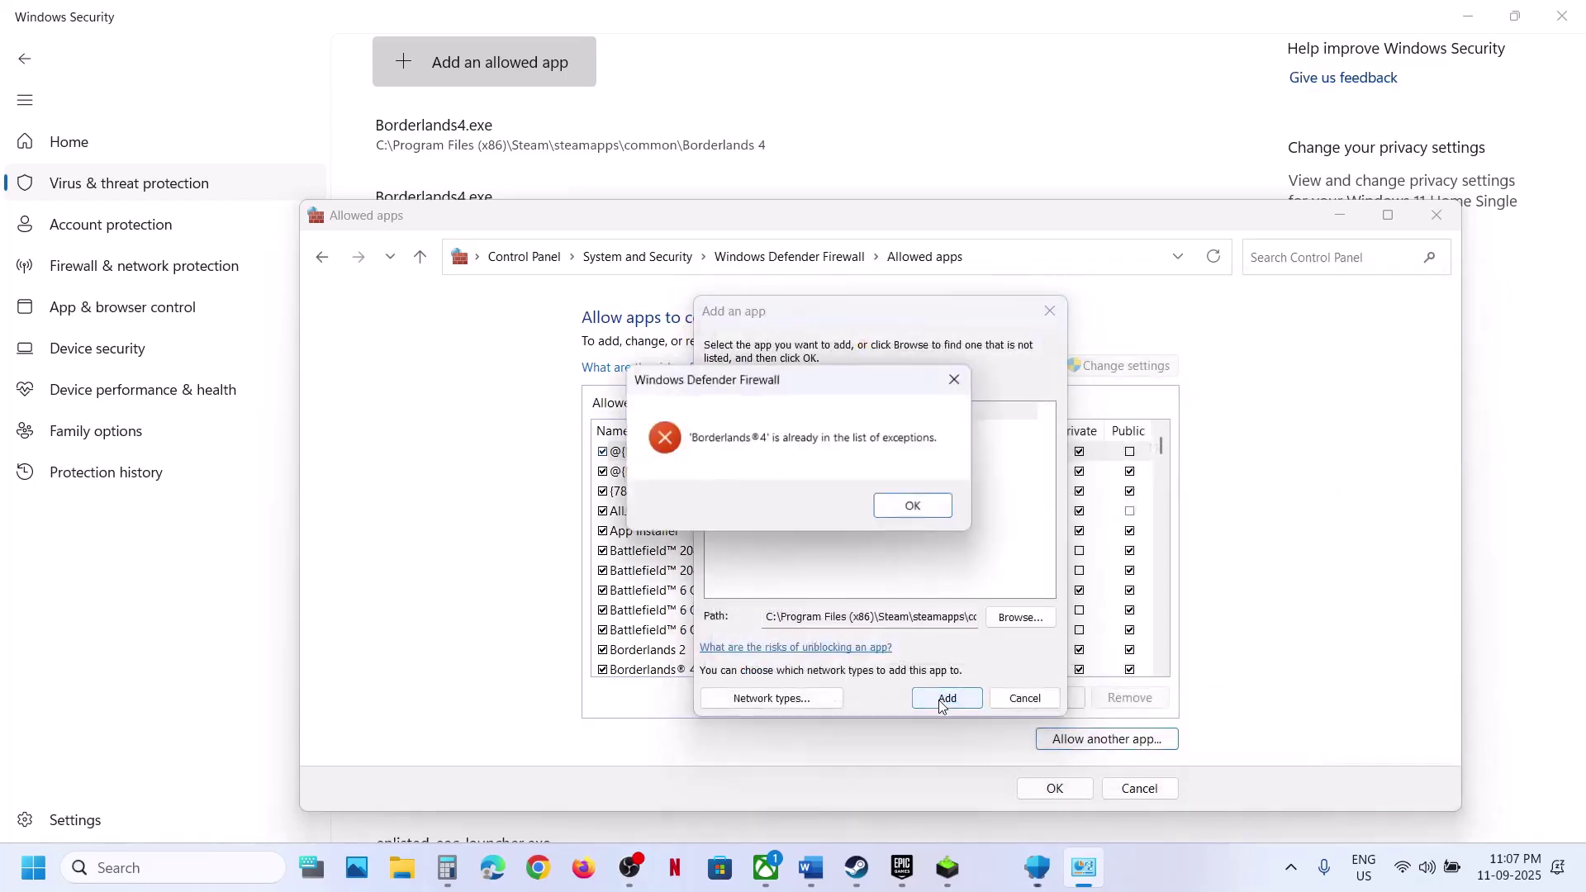
left_click(916, 510)
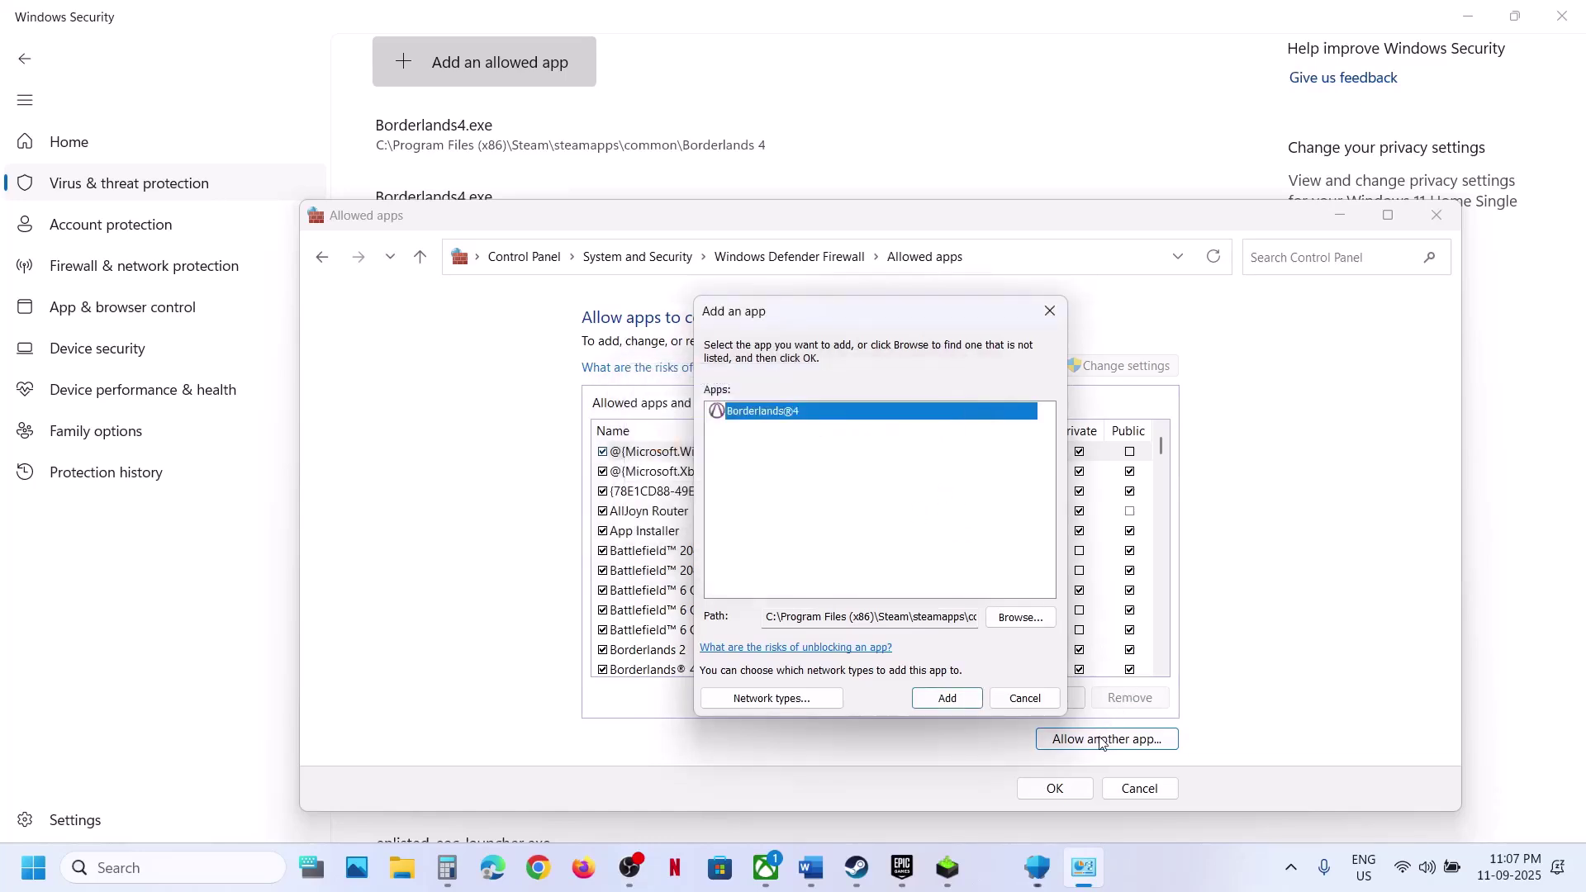
Try to allow the Borderlands4 application from OakGame\Binaries\Win64 through the firewall and leave the add-app dialog.
left_click(1020, 620)
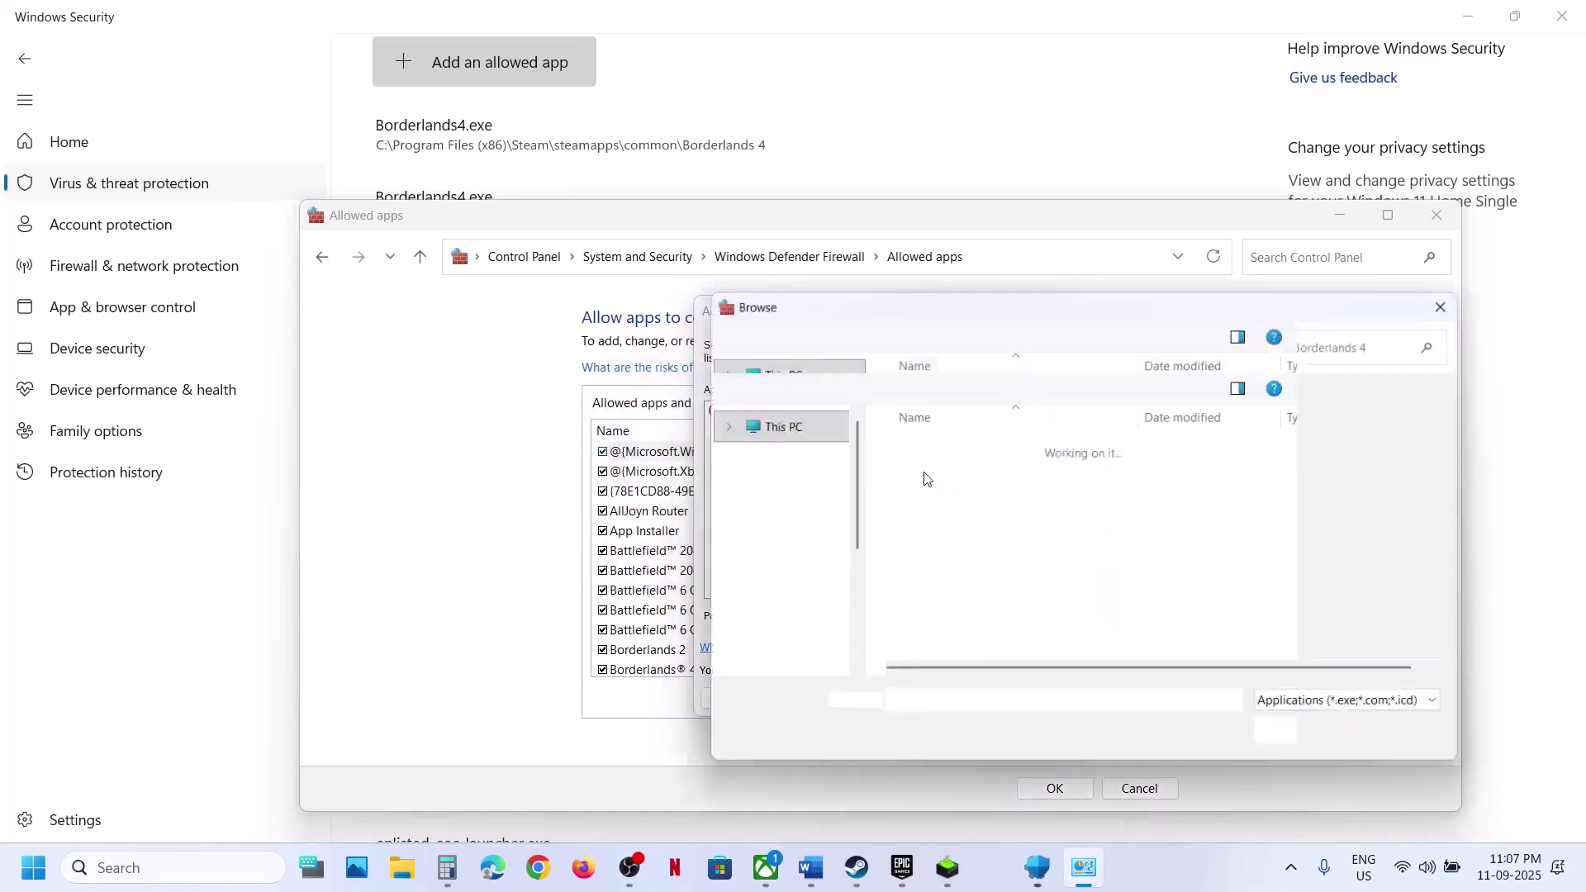
left_click(948, 483)
double_click(948, 477)
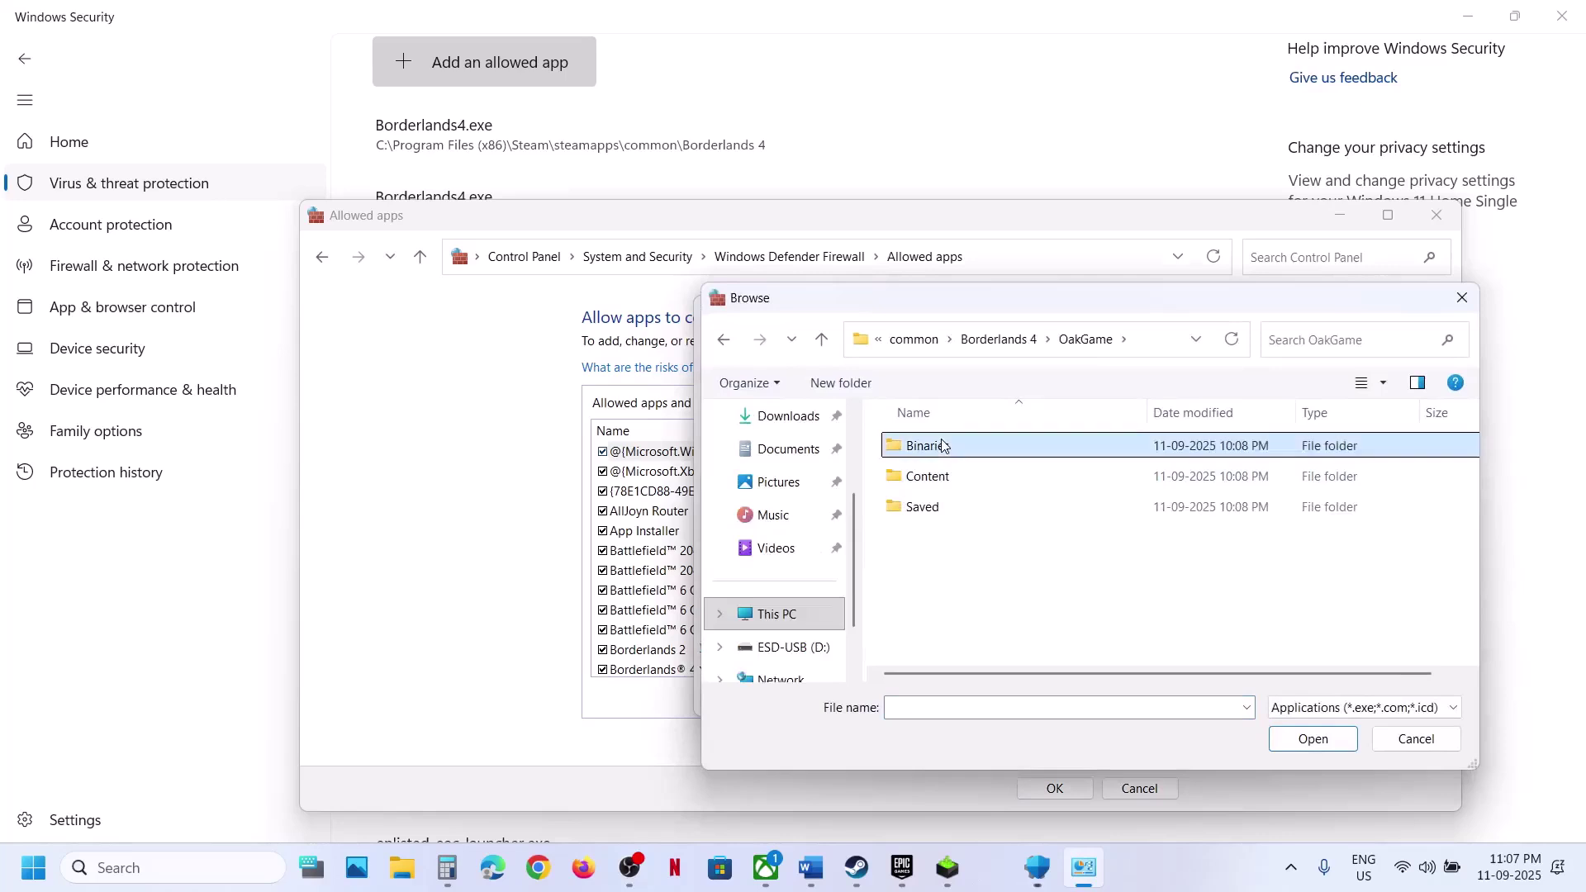
double_click(940, 445)
double_click(940, 445)
left_click(977, 479)
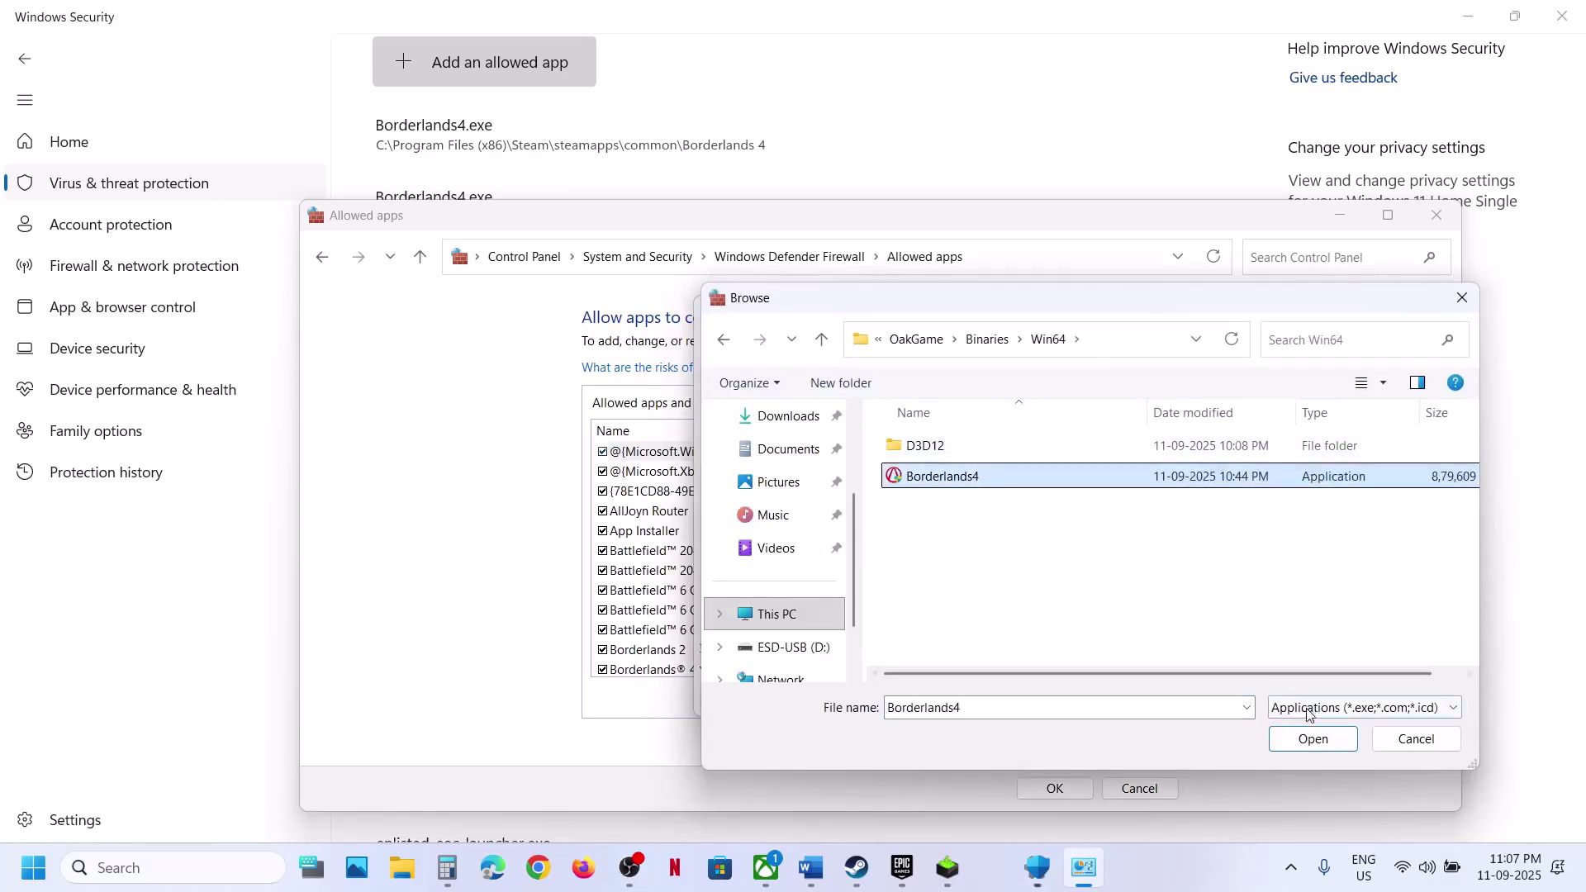
left_click(1308, 739)
left_click(954, 699)
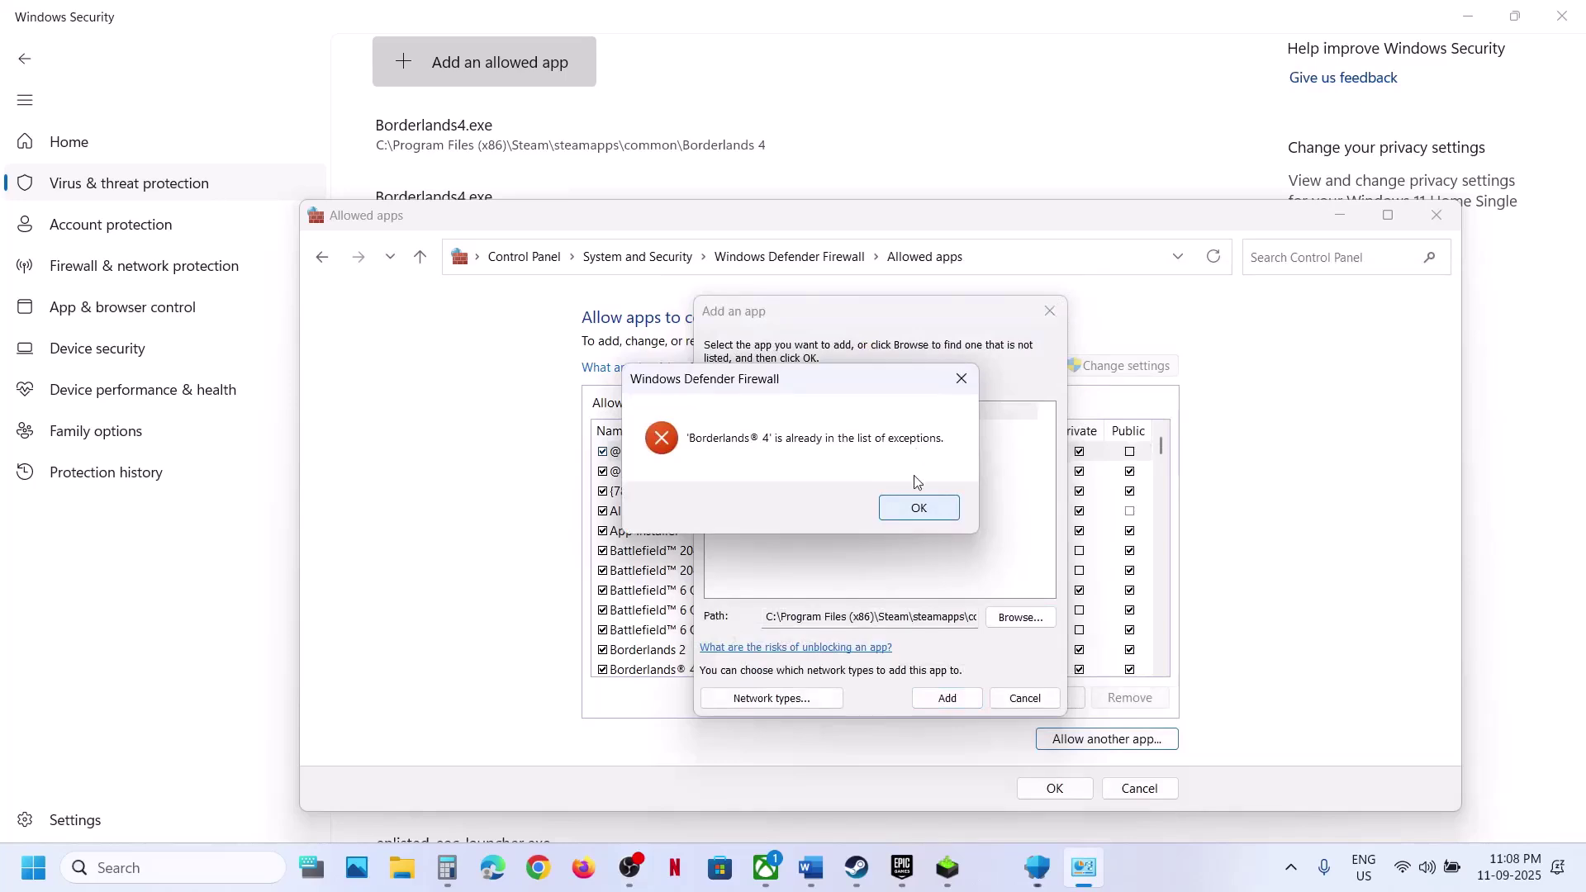
left_click(913, 506)
left_click(1049, 311)
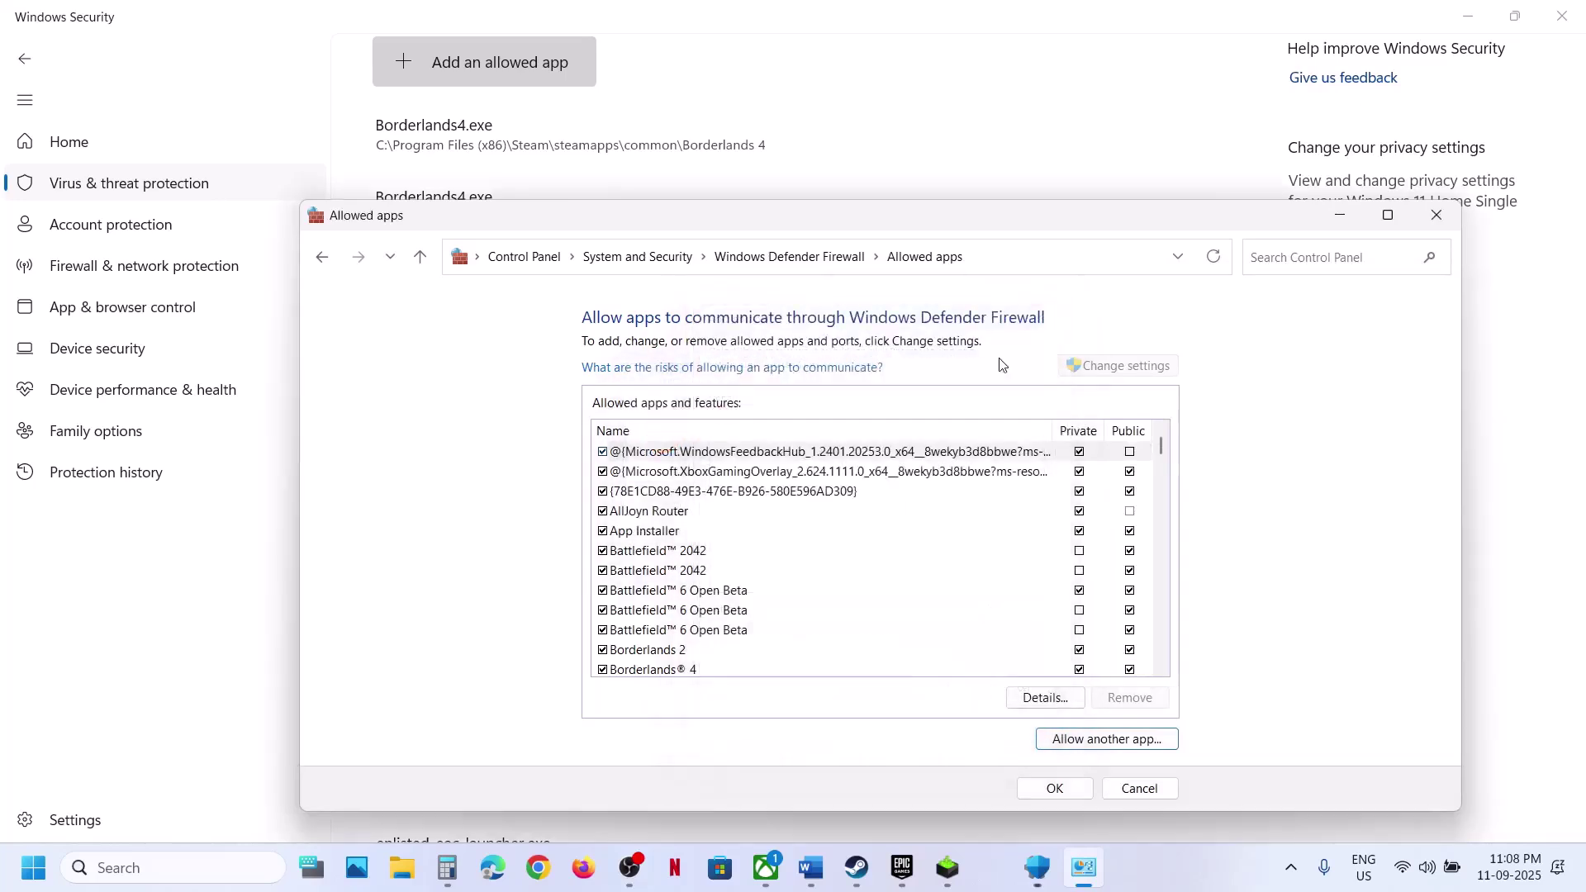
Check the Borderlands 4 entries among the firewall's allowed apps and close the firewall, Windows Security and Settings windows.
left_click(692, 671)
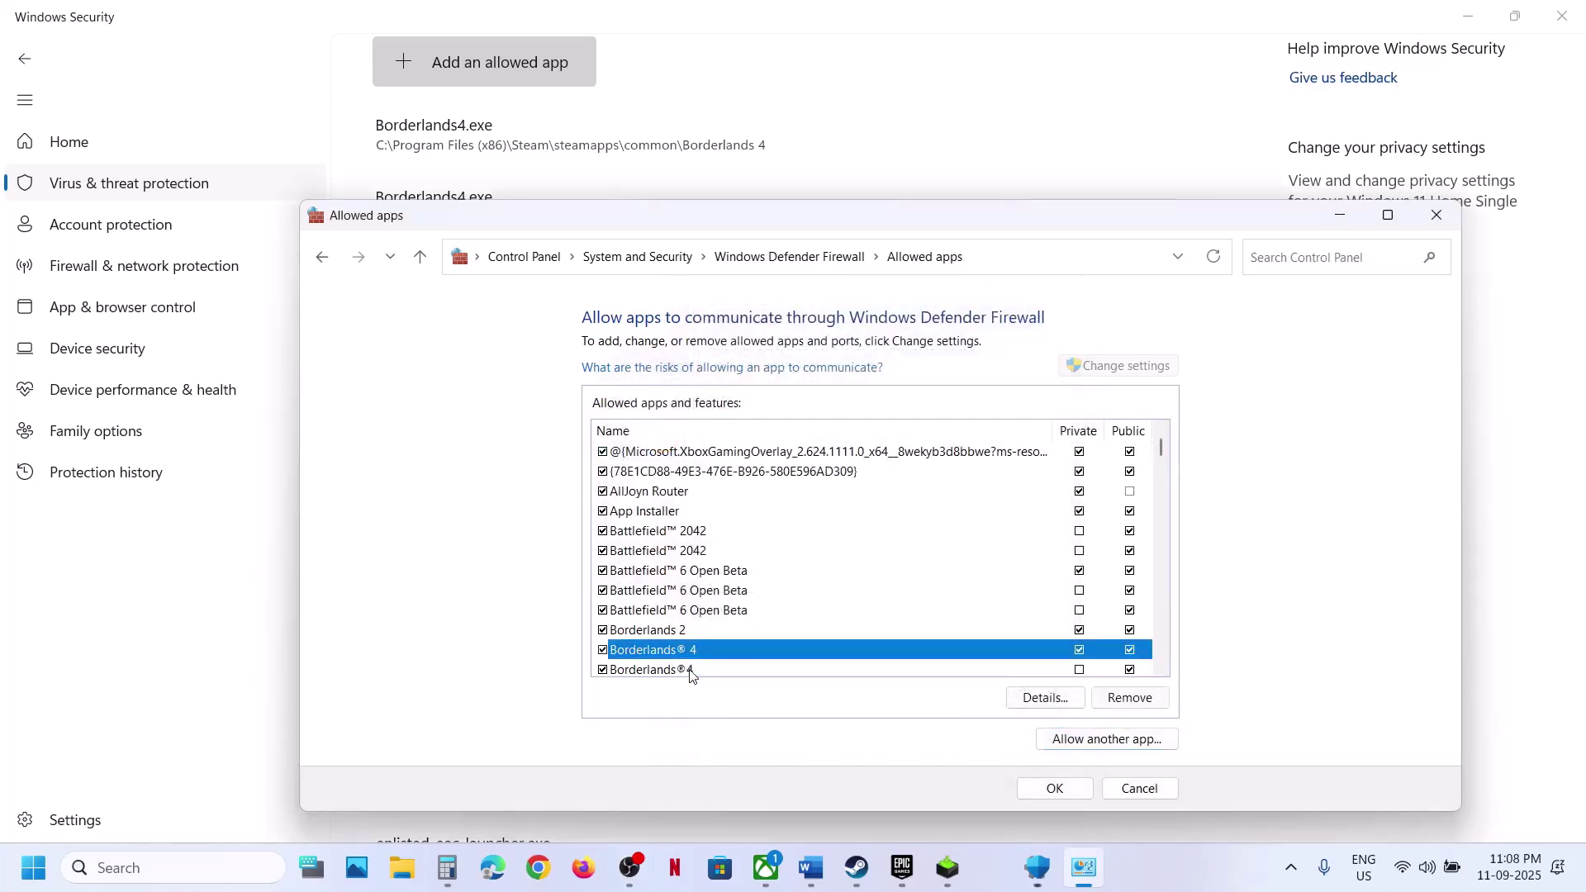
left_click(1437, 214)
left_click(1569, 16)
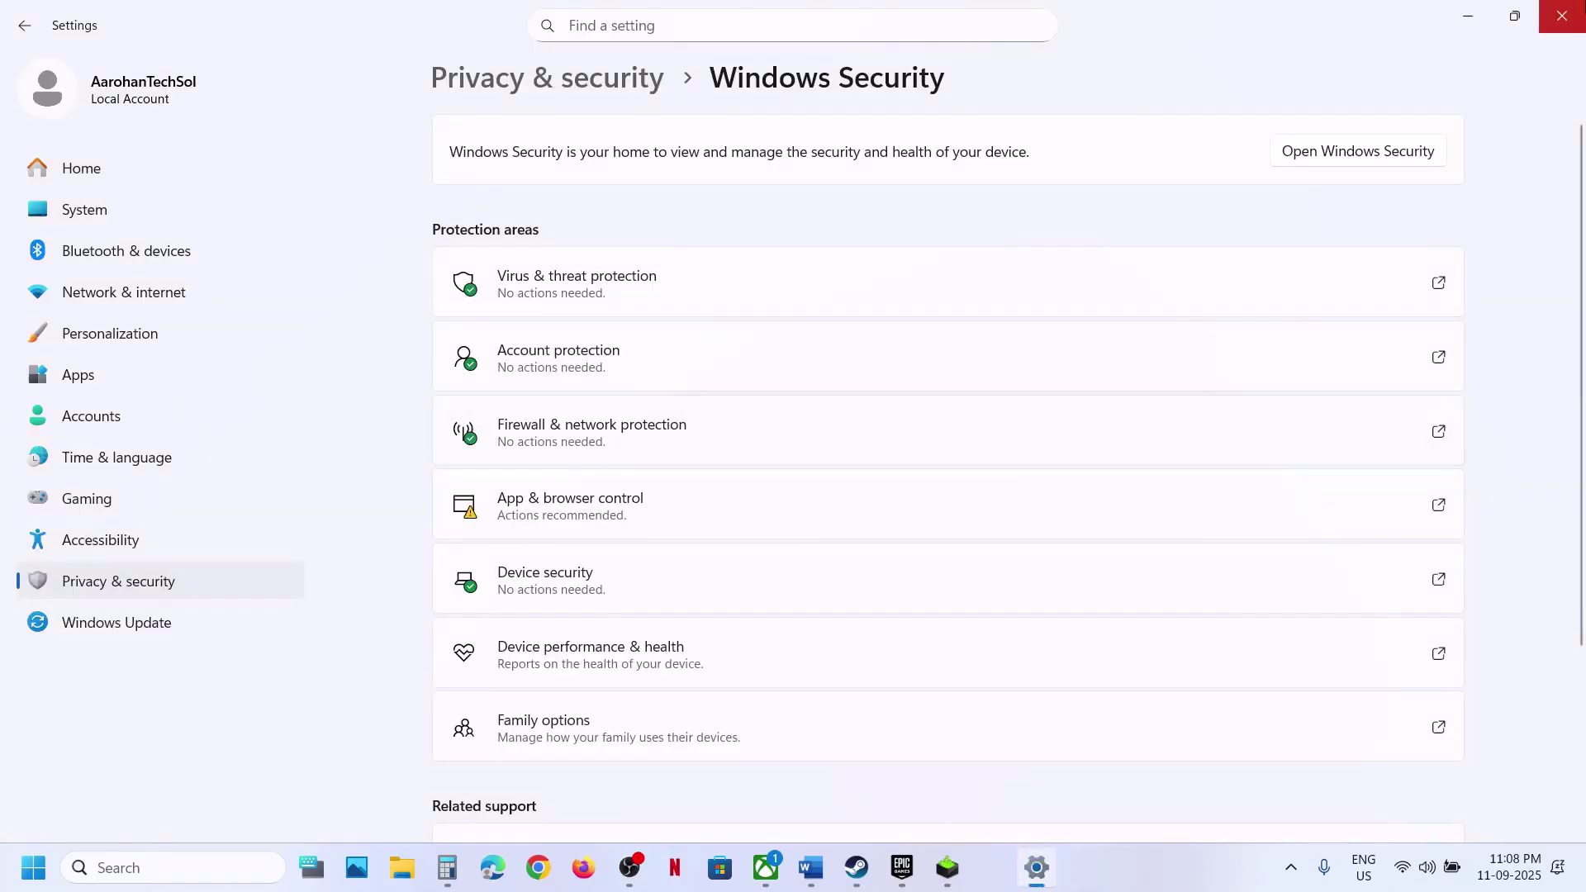
left_click(1569, 17)
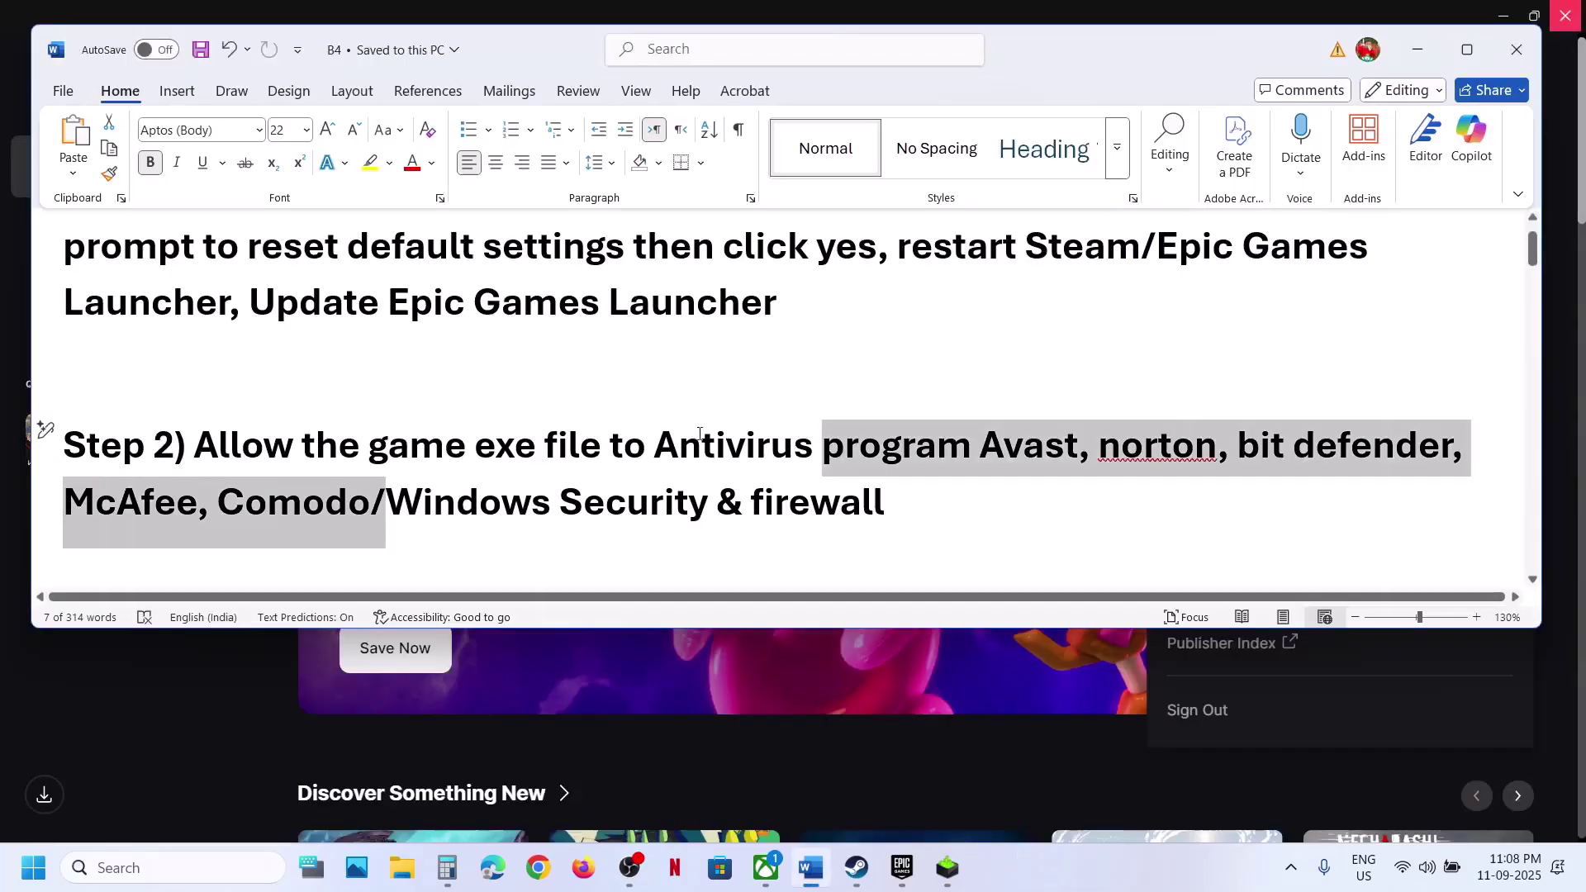
Review Step 3 in the Word notes on renaming the config folder, highlighting the warning about losing saved settings.
left_click(623, 520)
scroll(320, 422, "down", 3)
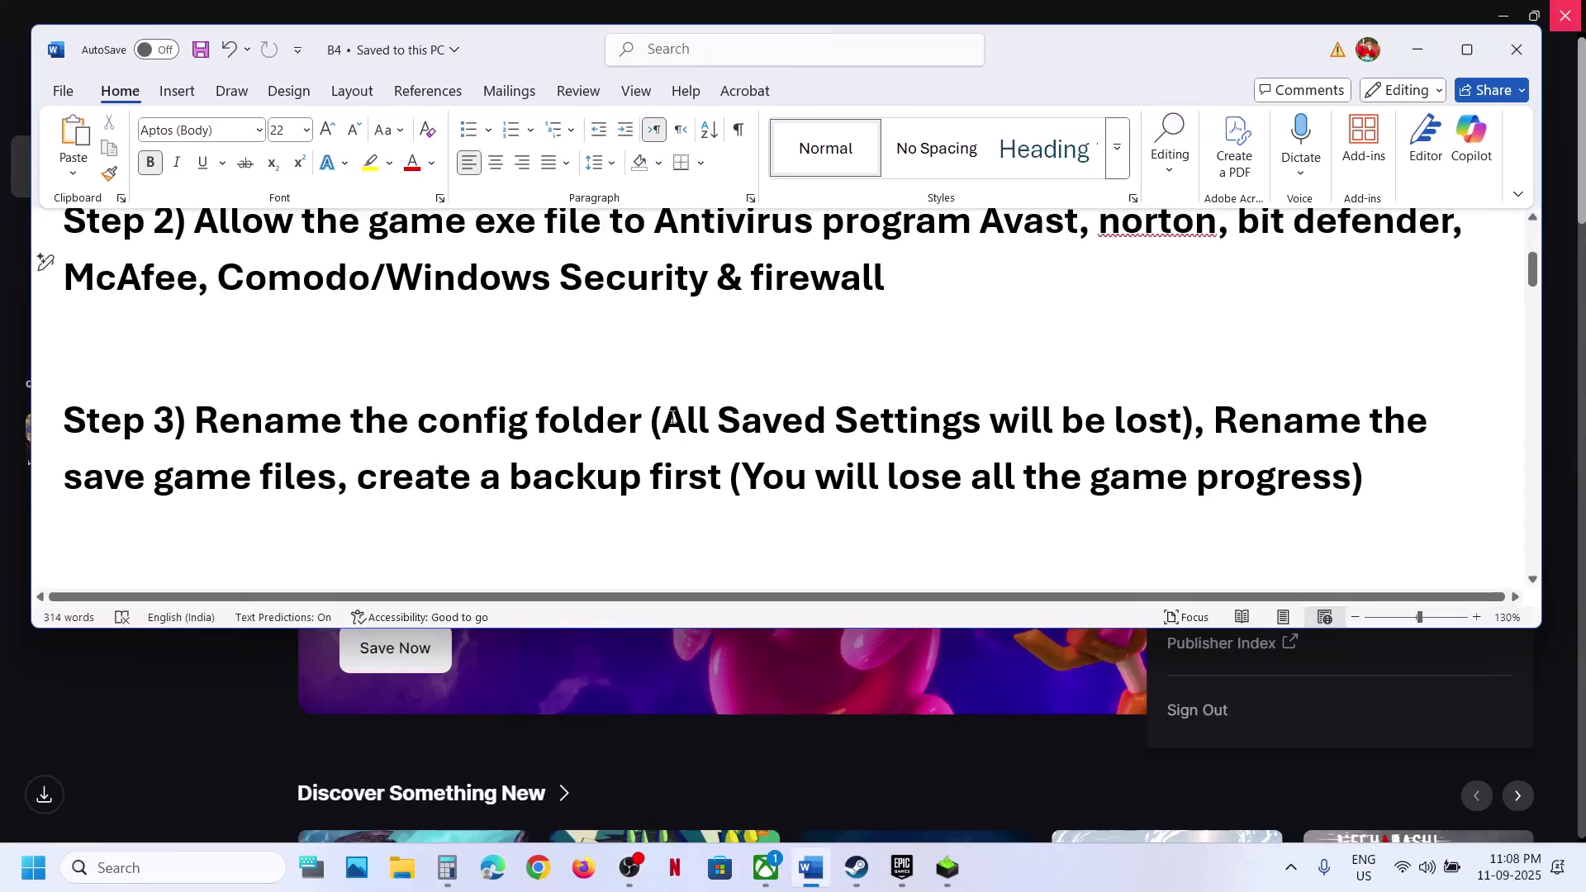
left_click_drag(673, 417, 1181, 421)
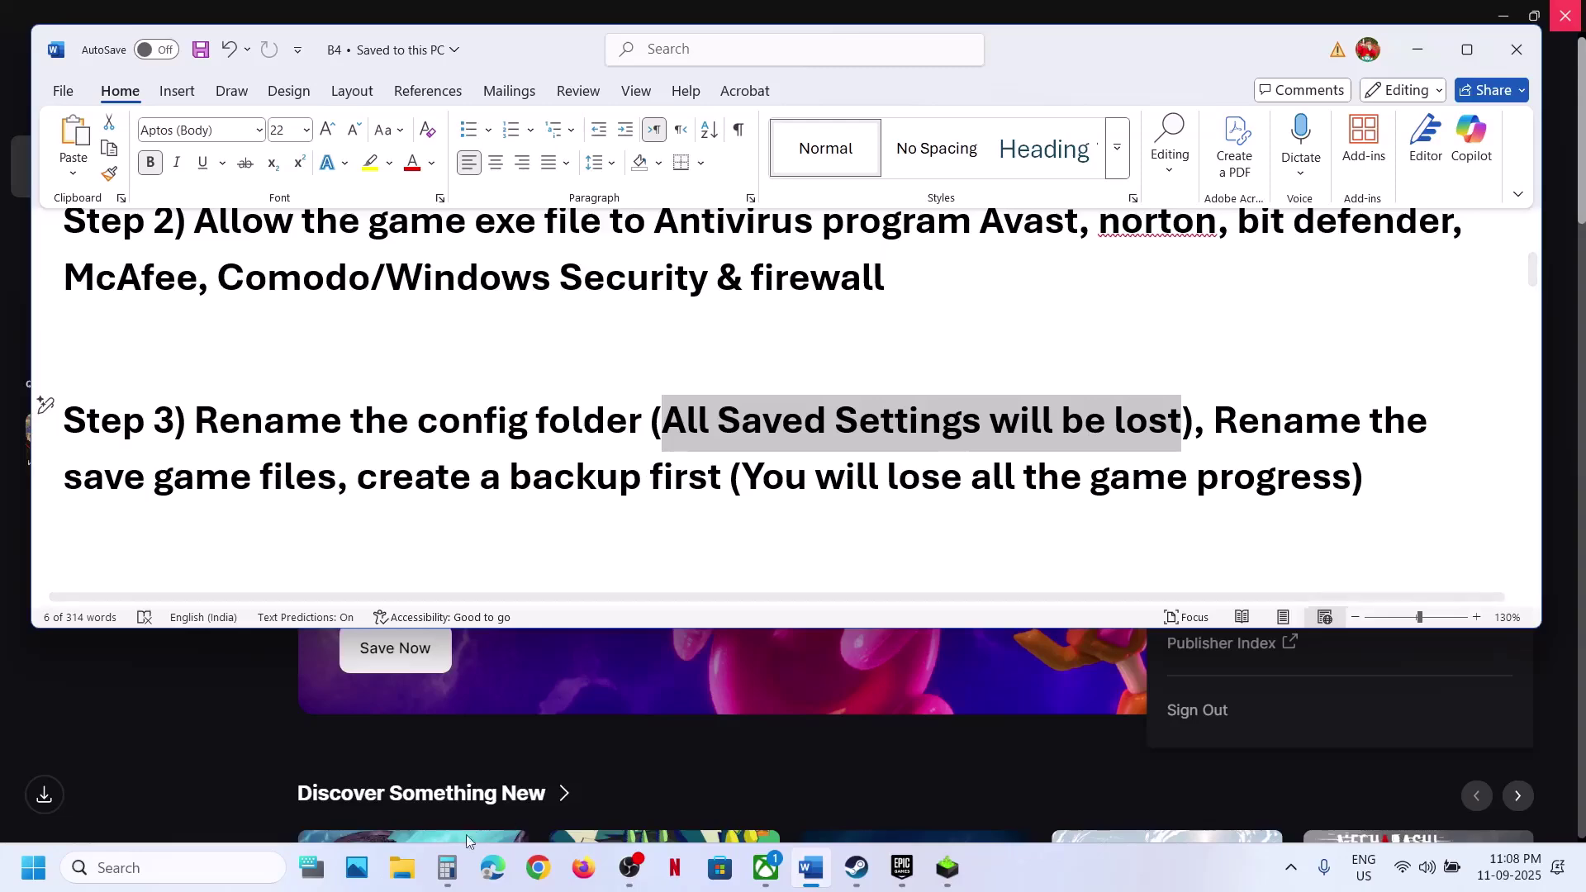
Open the Documents\My games\Borderlands 4\Saved folder in File Explorer.
key("super+e")
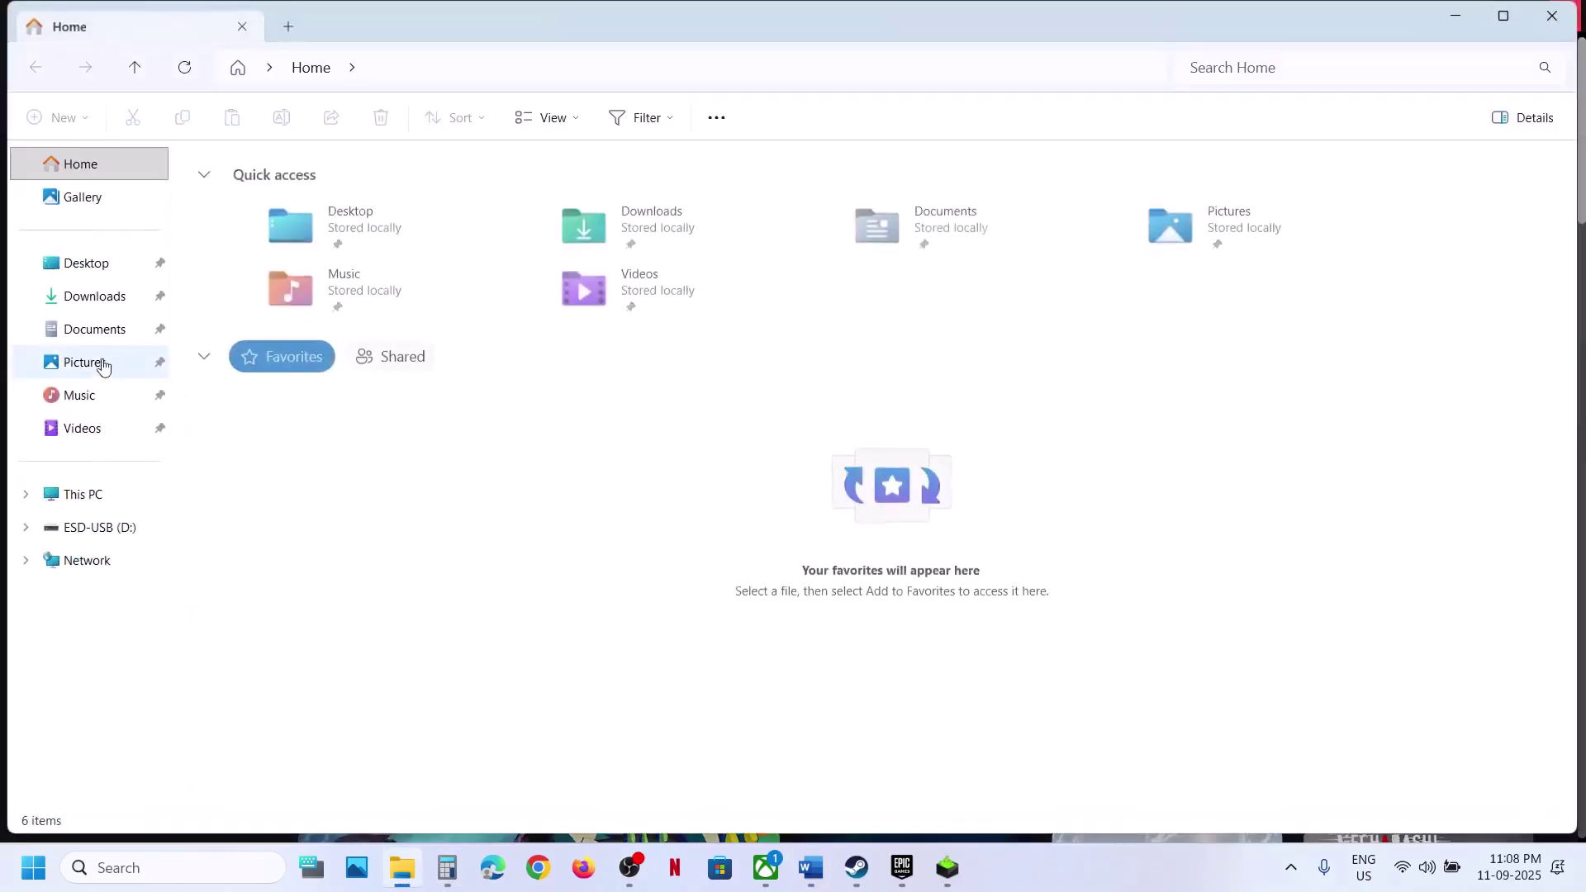
left_click(92, 330)
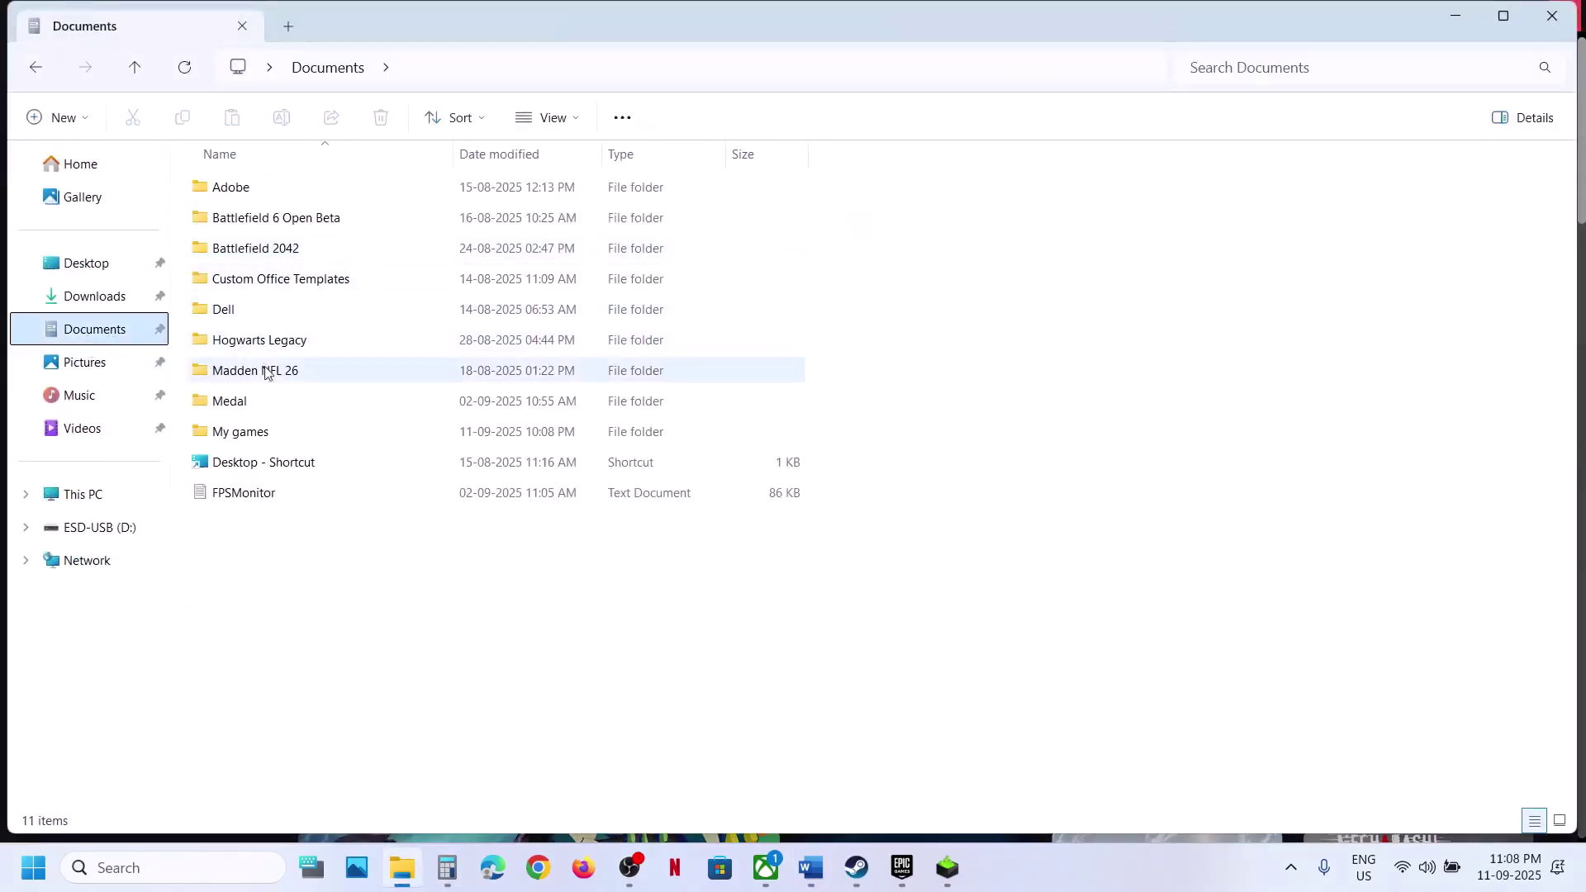
double_click(265, 431)
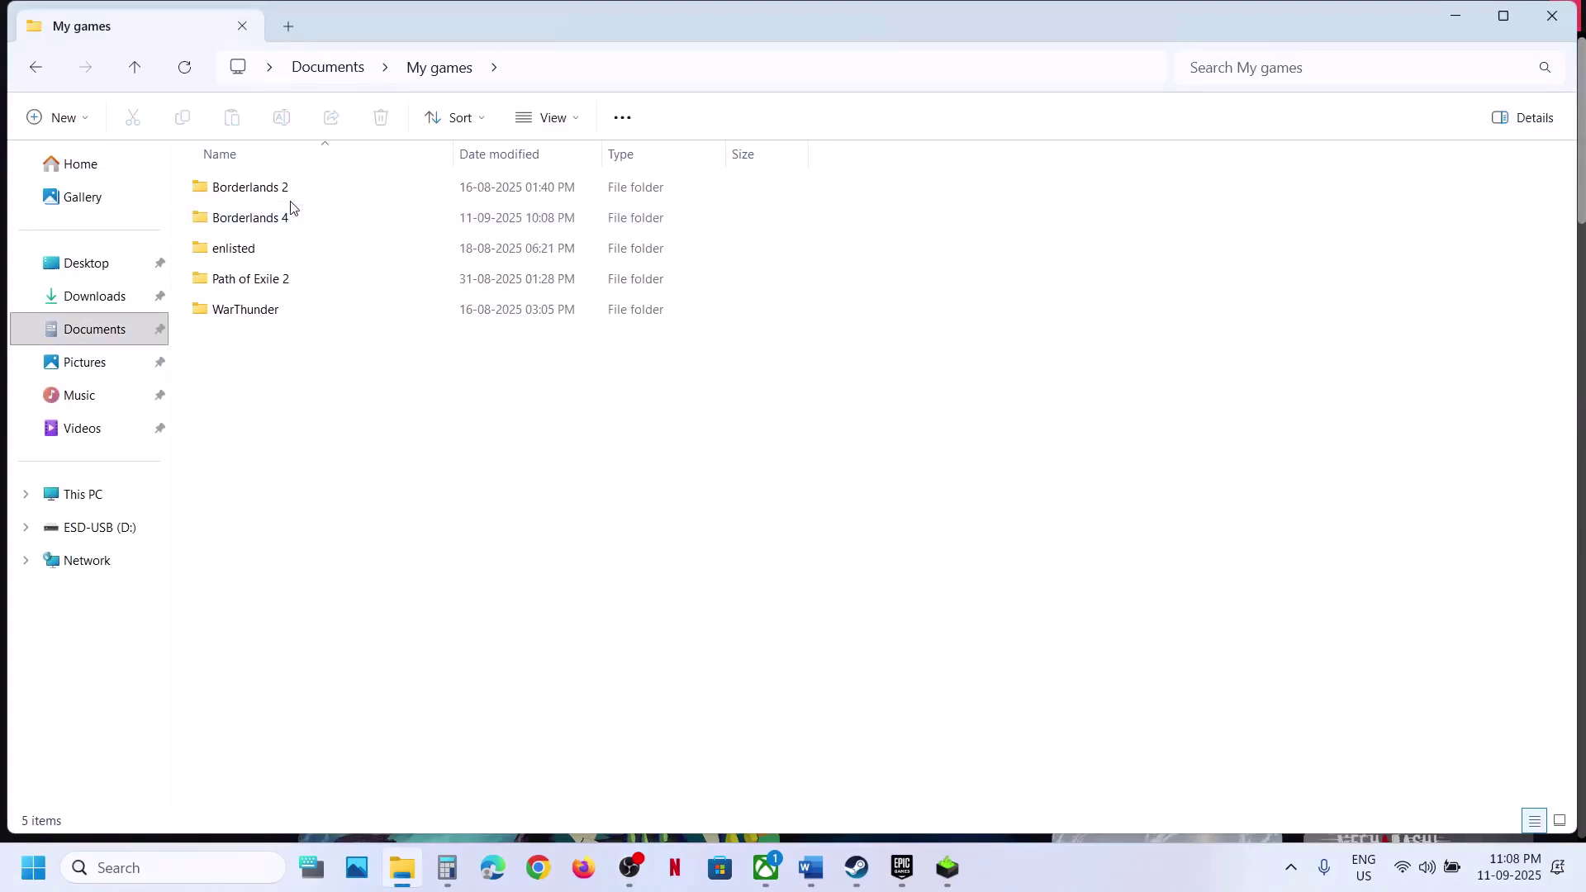
double_click(275, 217)
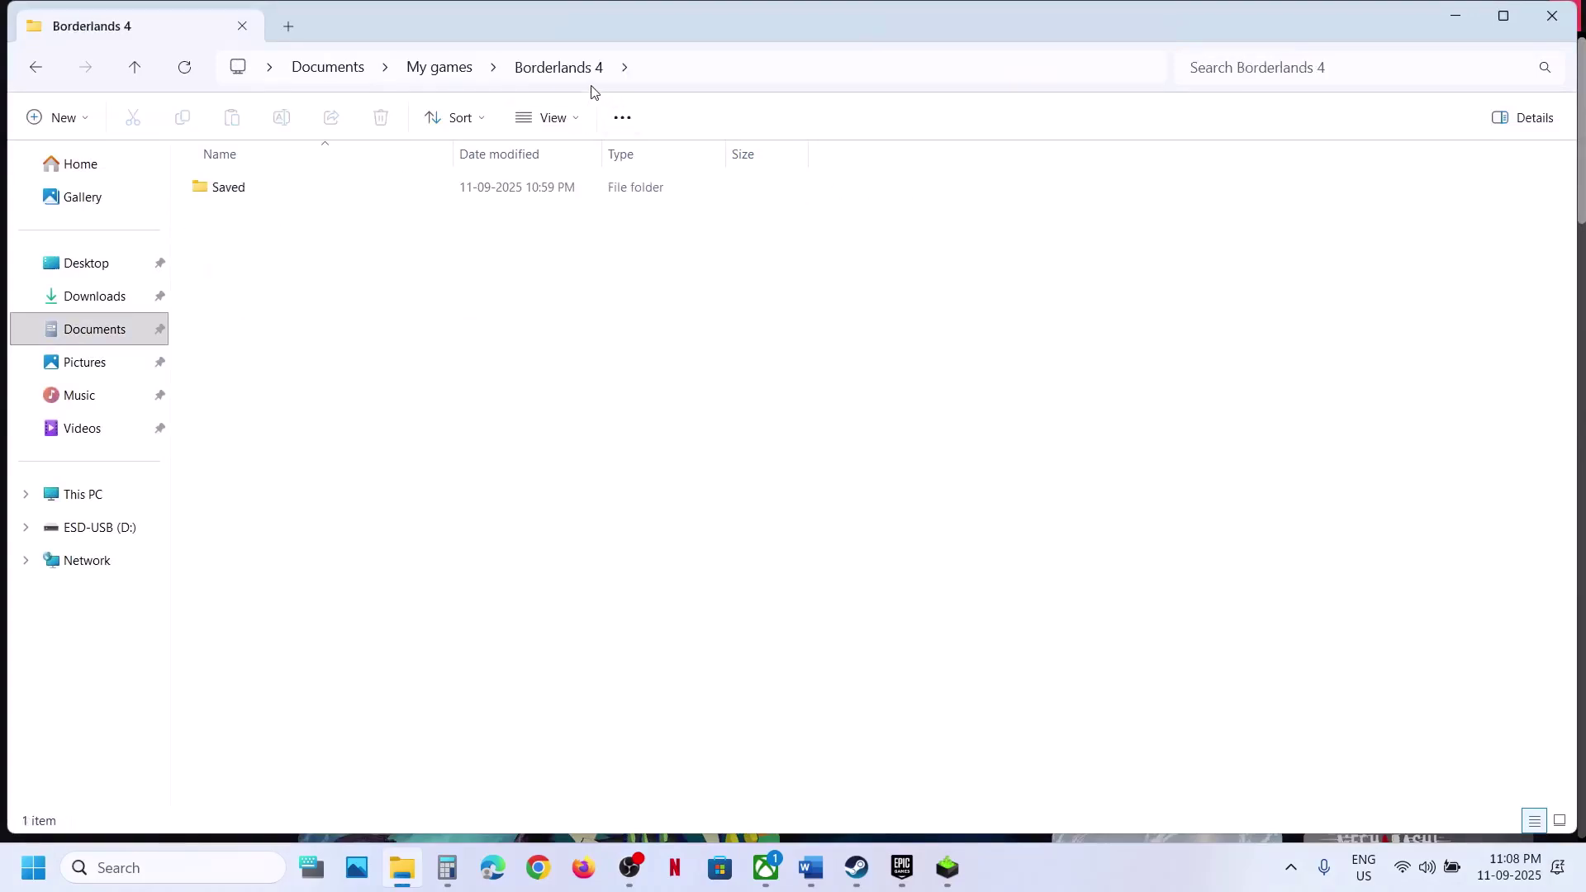
double_click(248, 197)
Rename the Config folder in the Borderlands 4 Saved folder as Config.old.
left_click(262, 191)
right_click(263, 192)
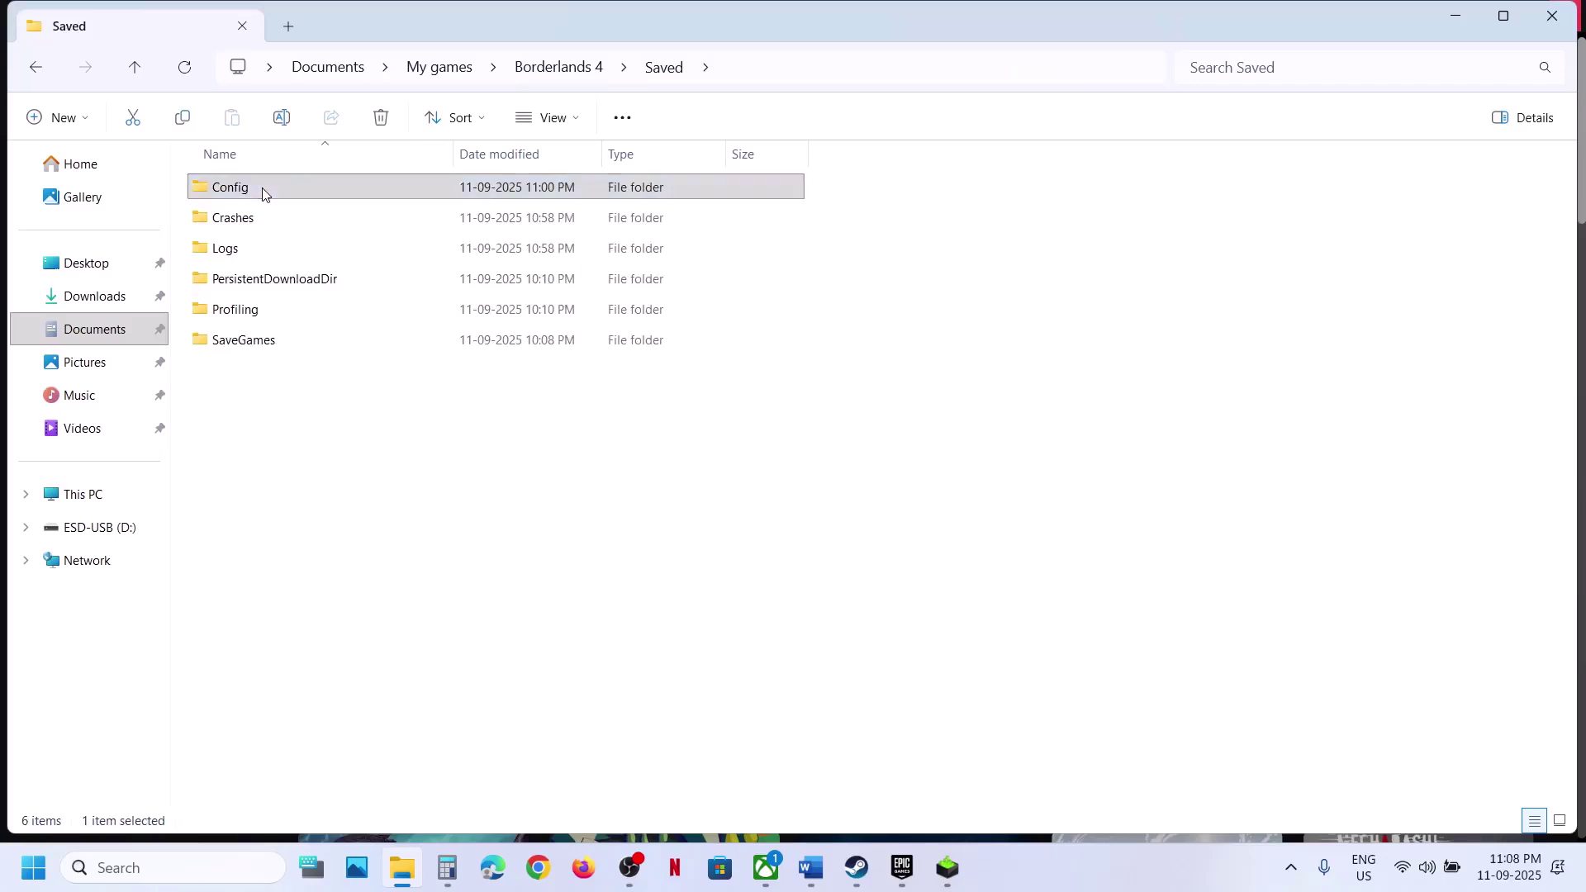
left_click(427, 217)
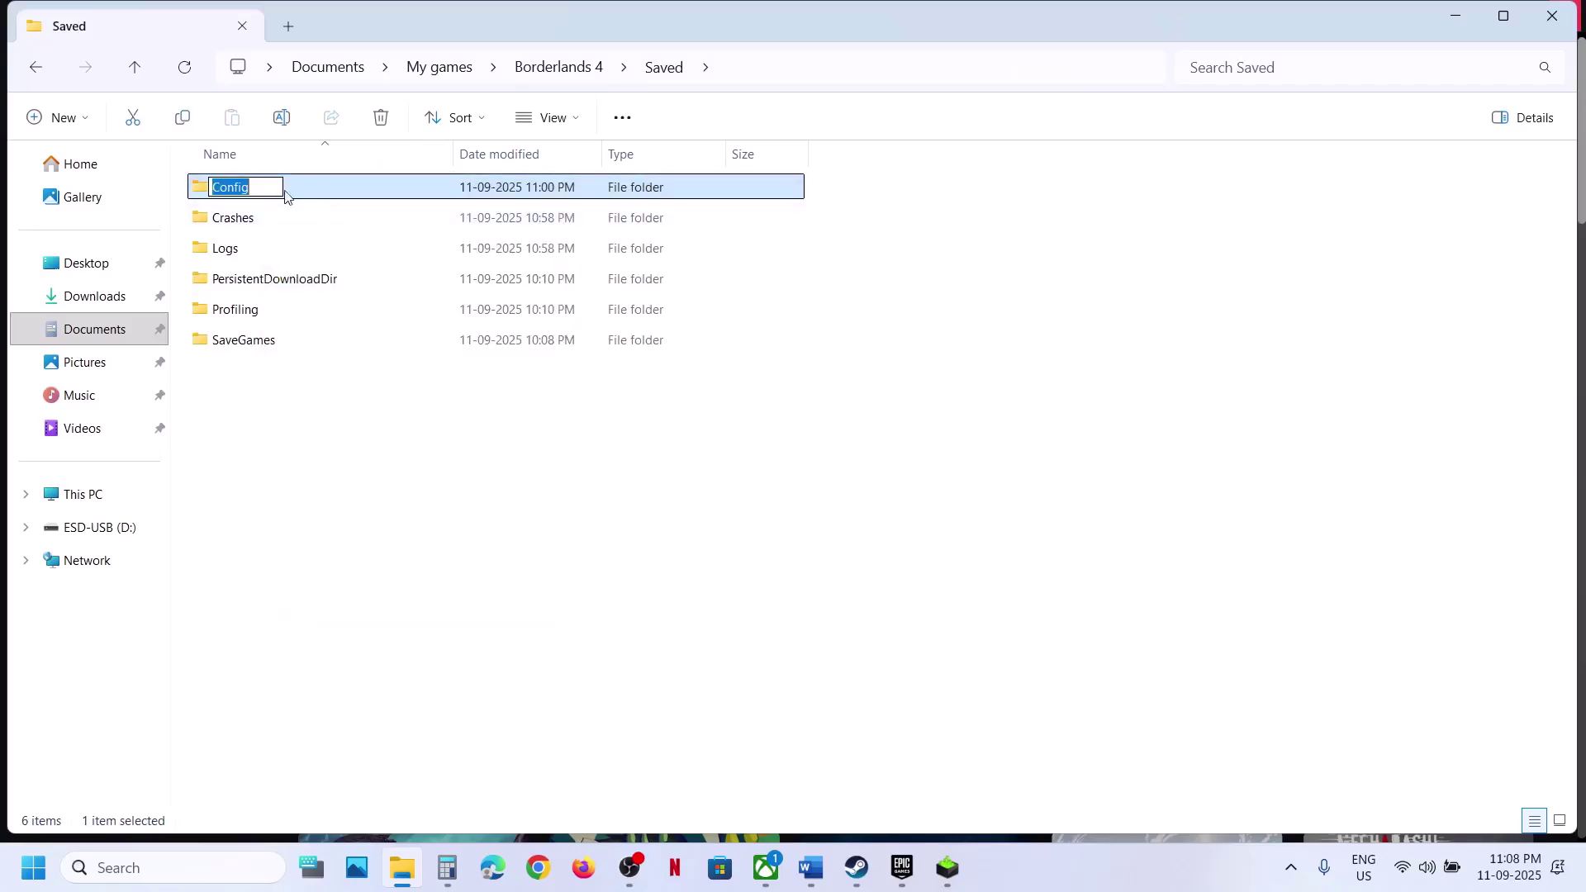
left_click(261, 189)
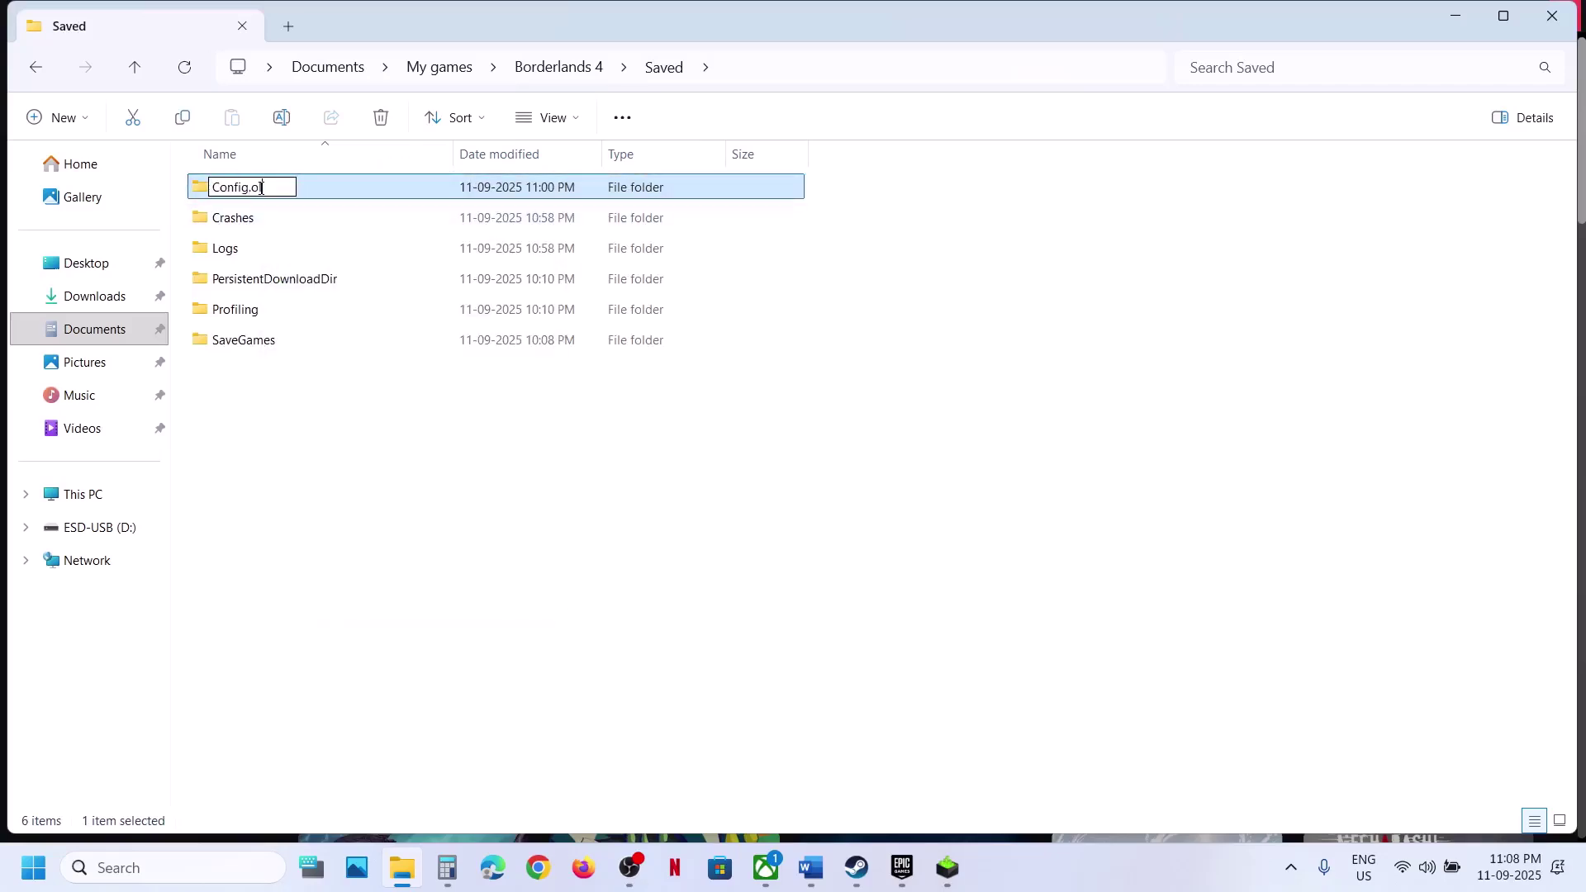
key("Return")
left_click(354, 453)
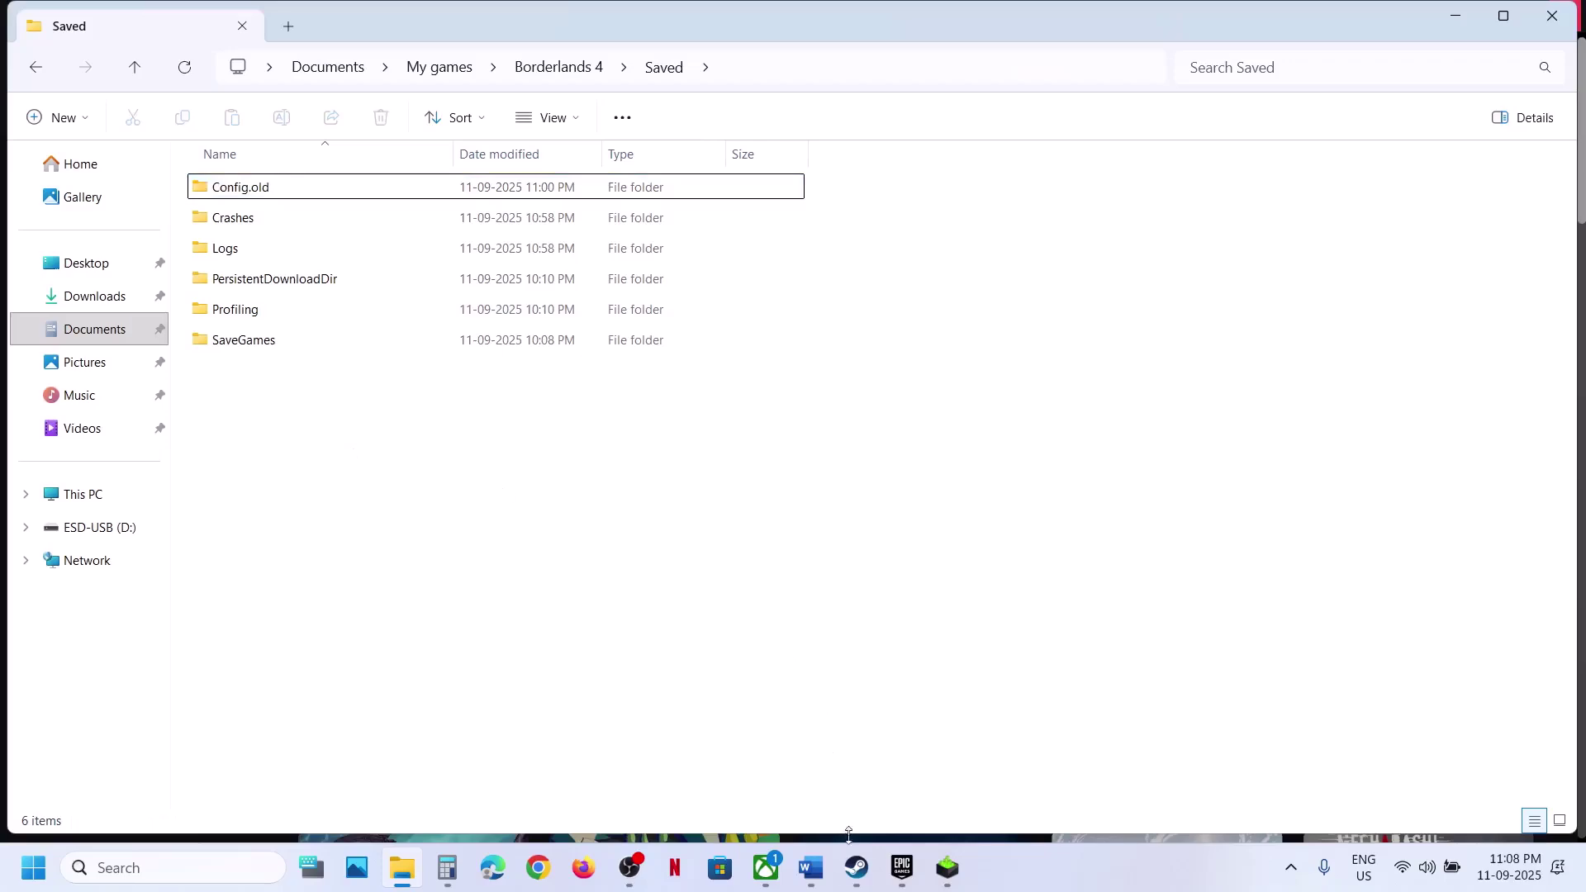
Review the save game part of Step 3 in the Word notes, highlighting the warning about losing all game progress.
left_click(856, 867)
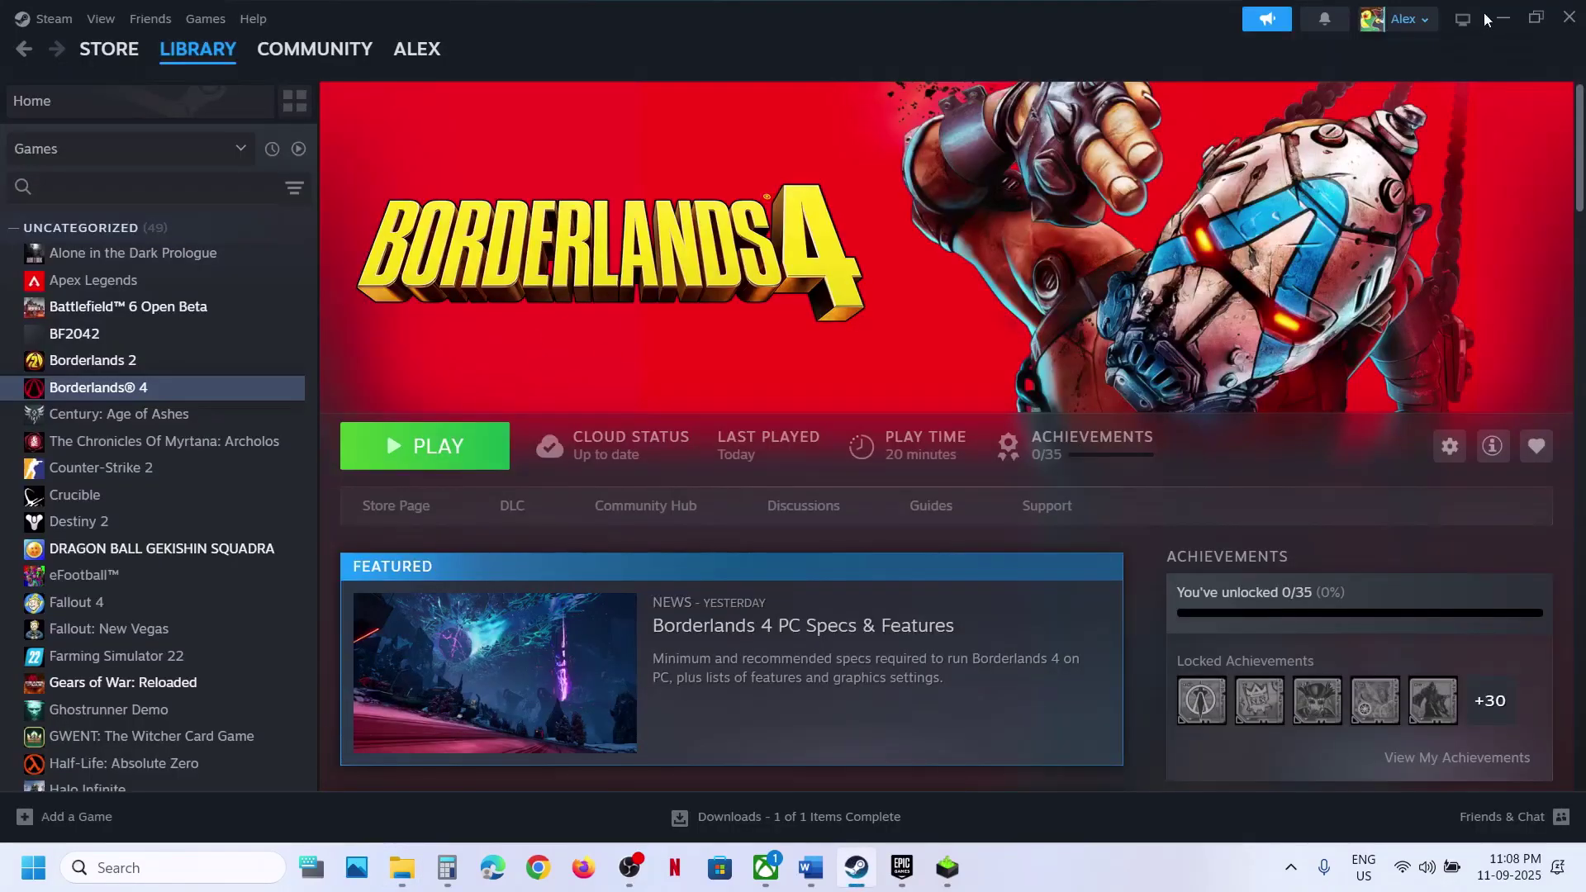
left_click(1502, 18)
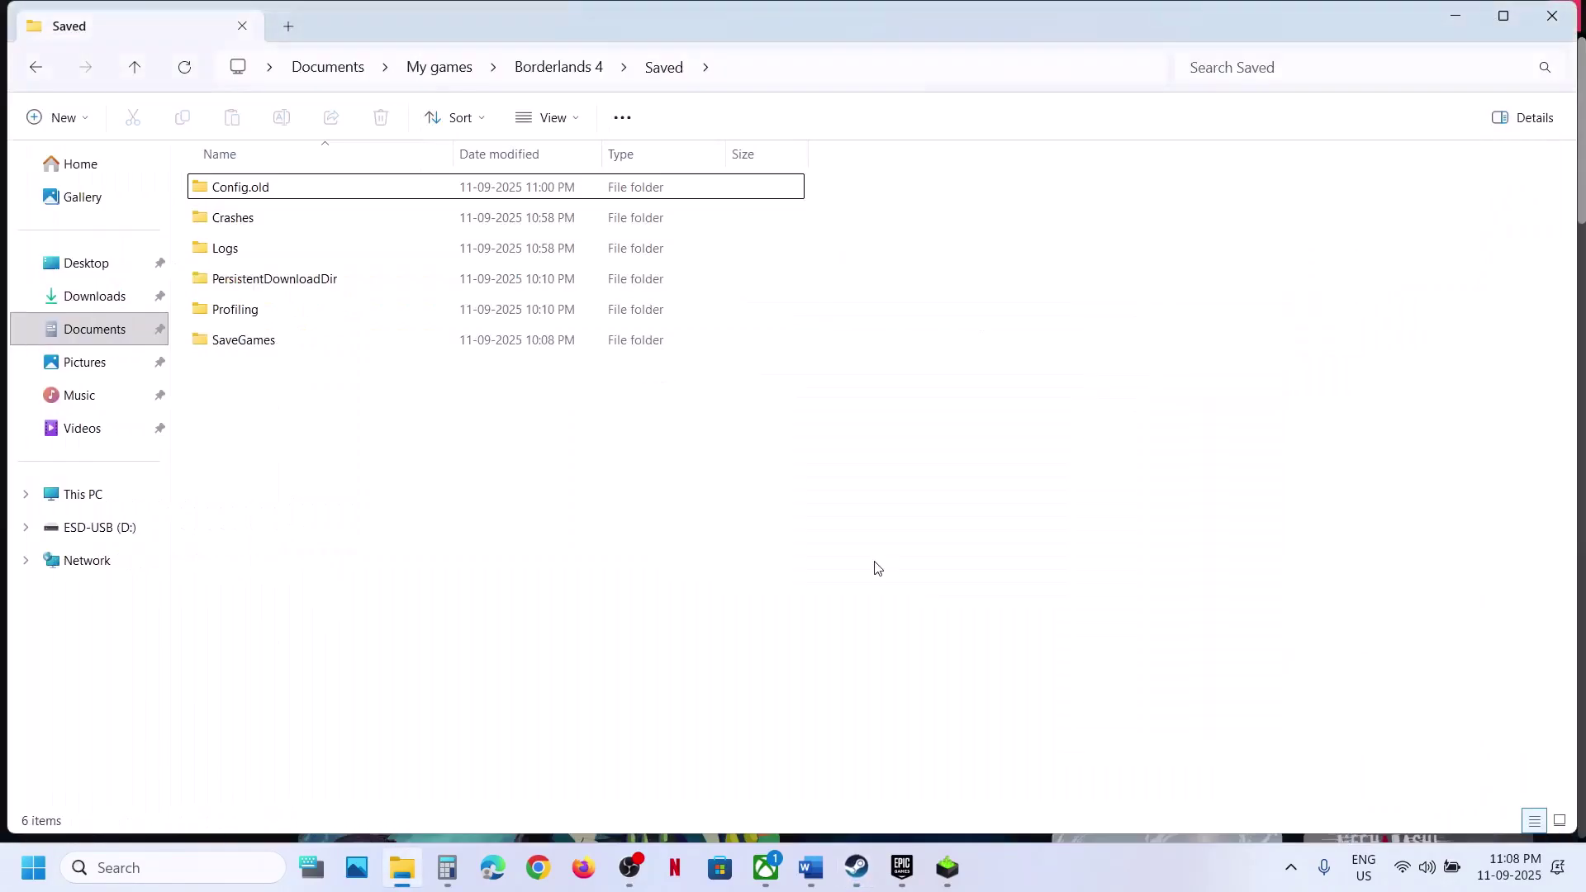
left_click(815, 886)
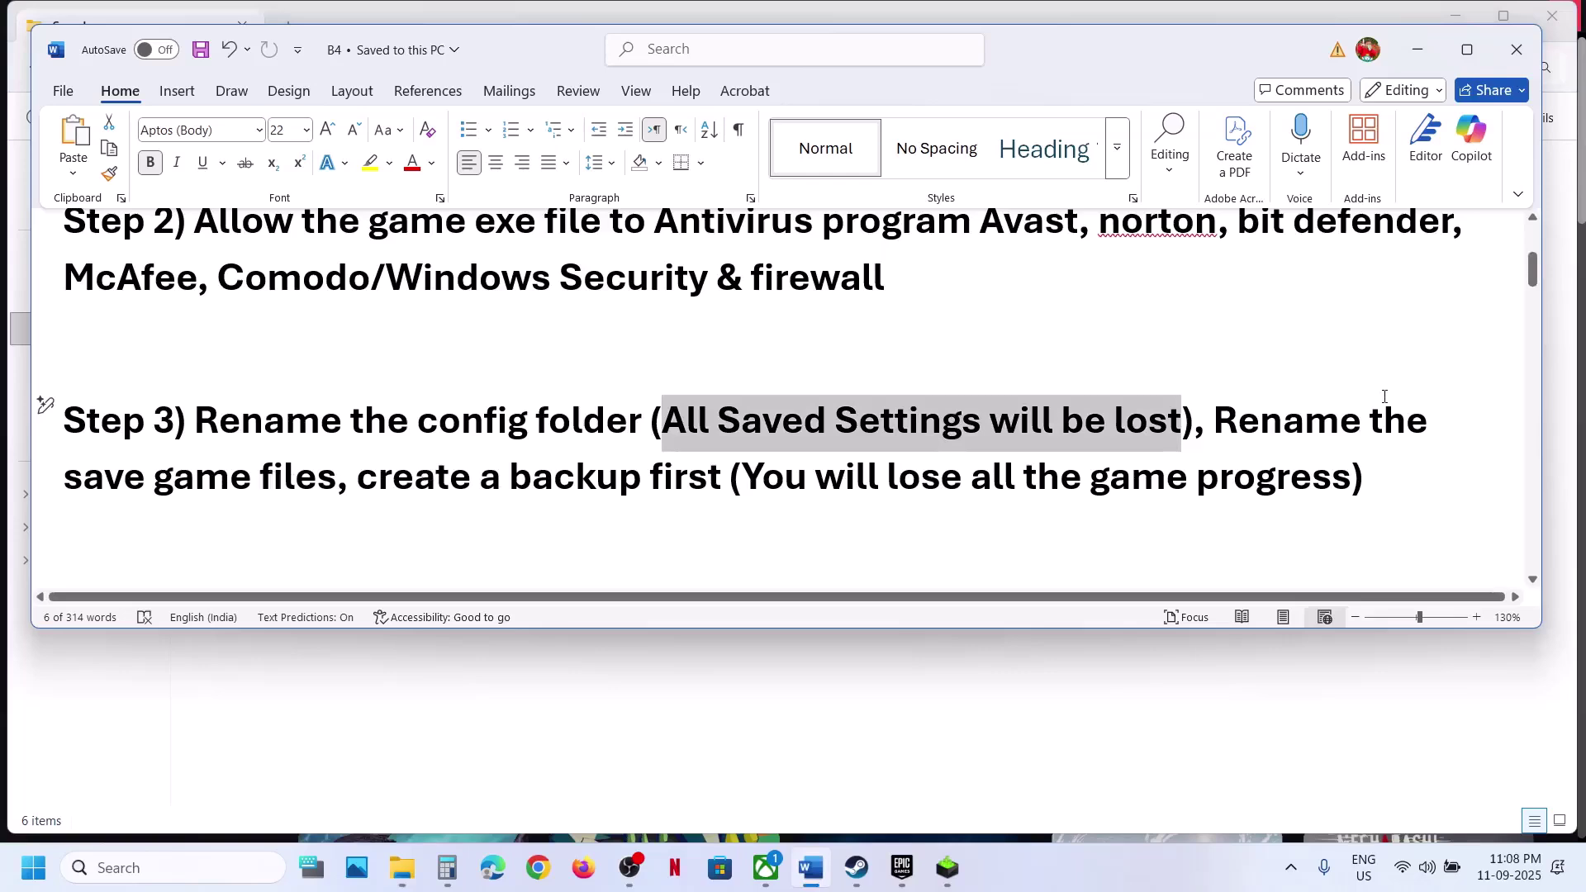
left_click_drag(1230, 424, 1351, 487)
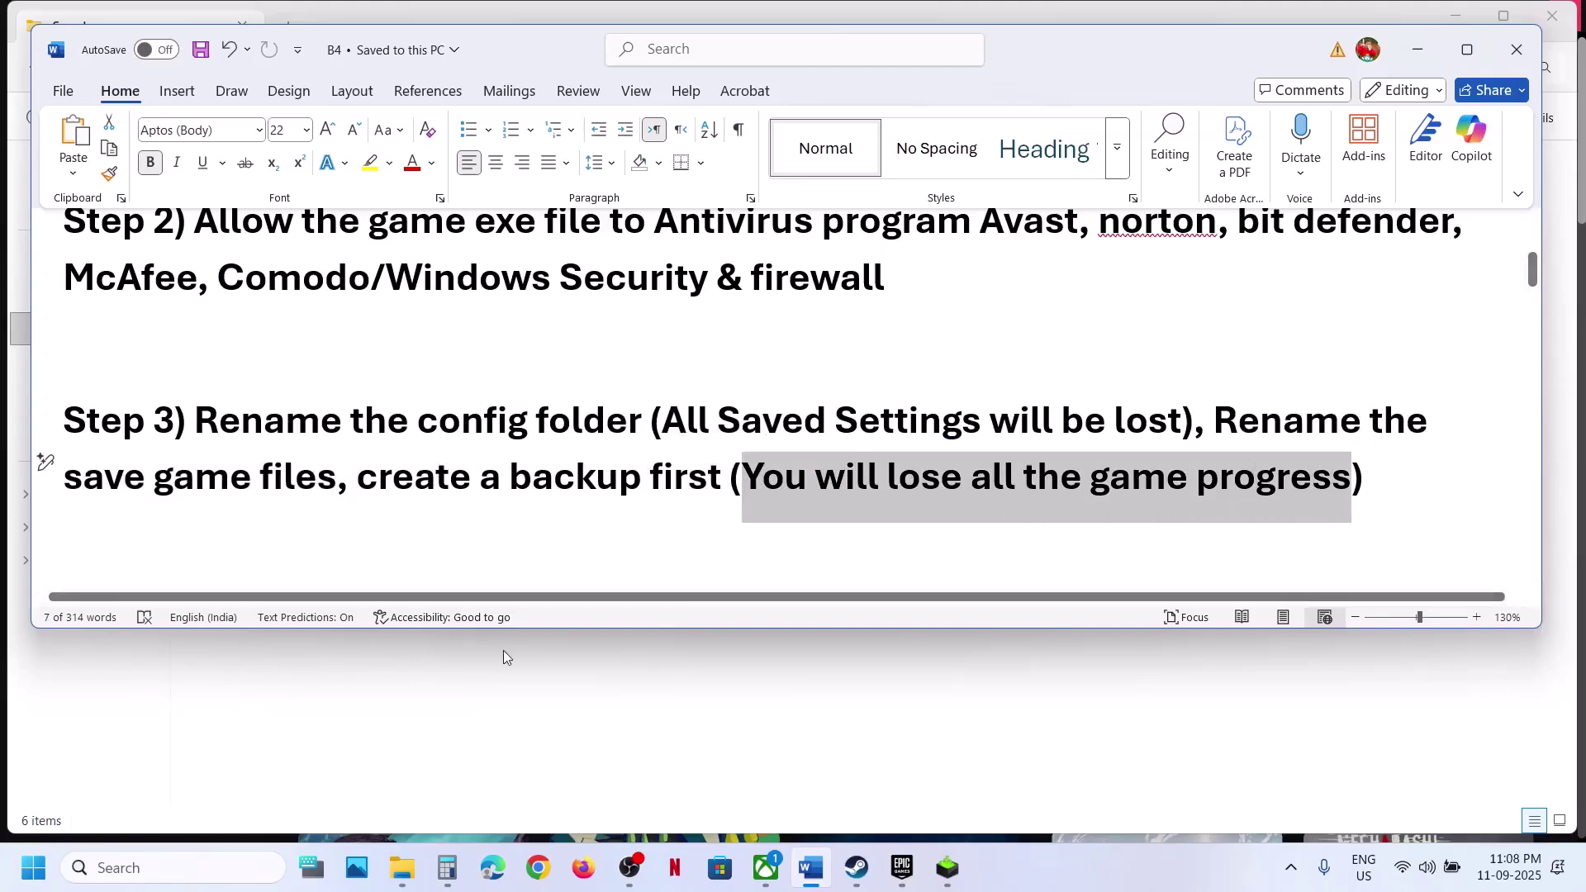
left_click(481, 751)
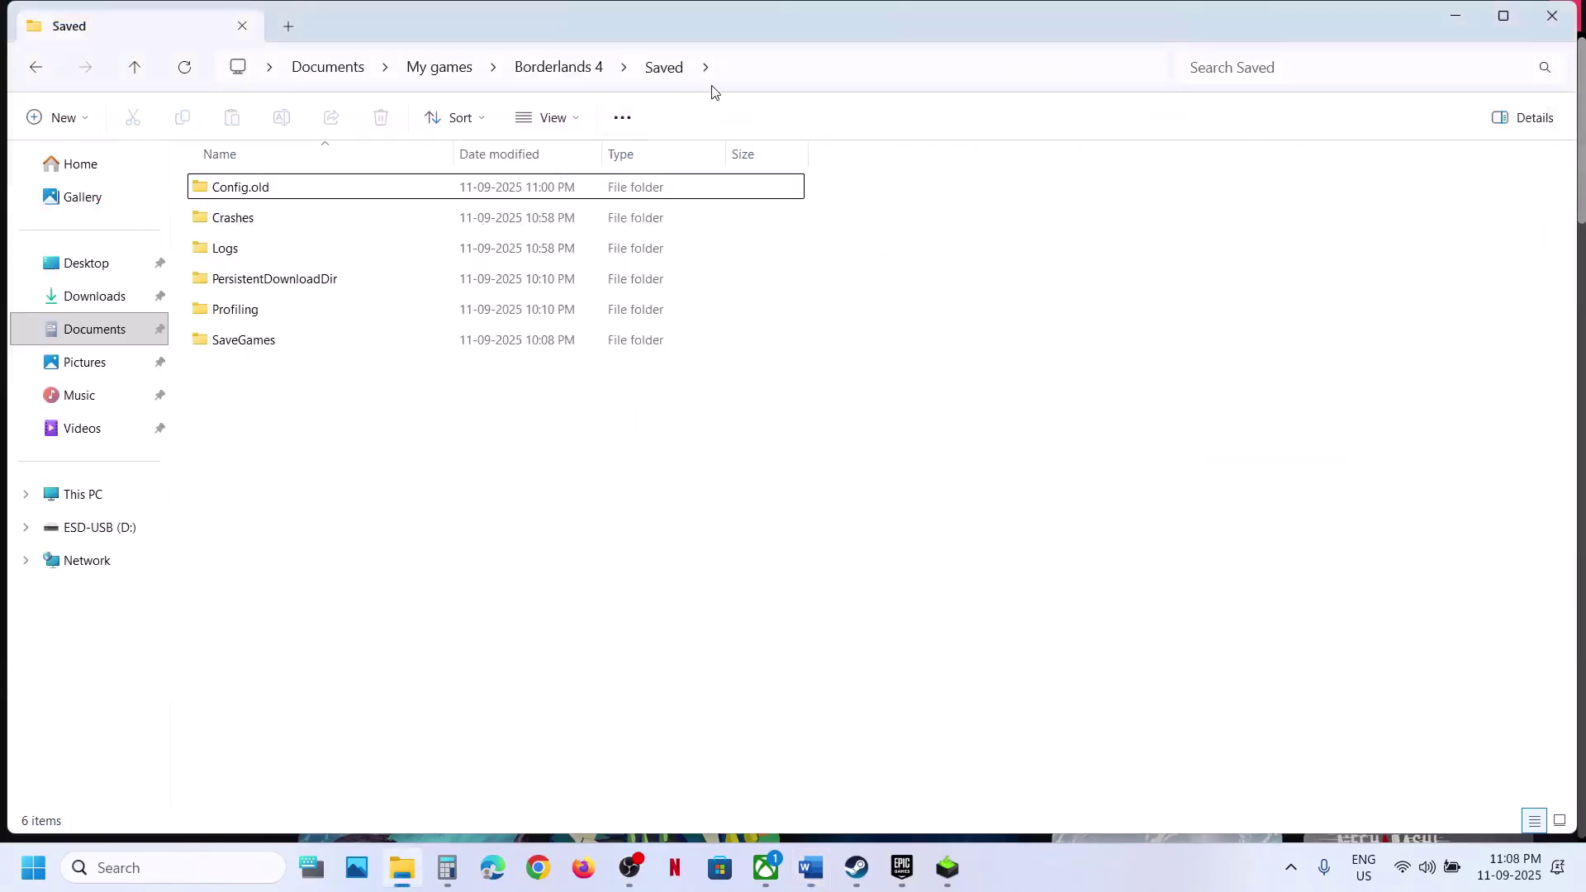
Back up the Borderlands 4 folder from Documents\My games by copying it to the desktop beside the DRAGON BALL folder.
left_click(567, 71)
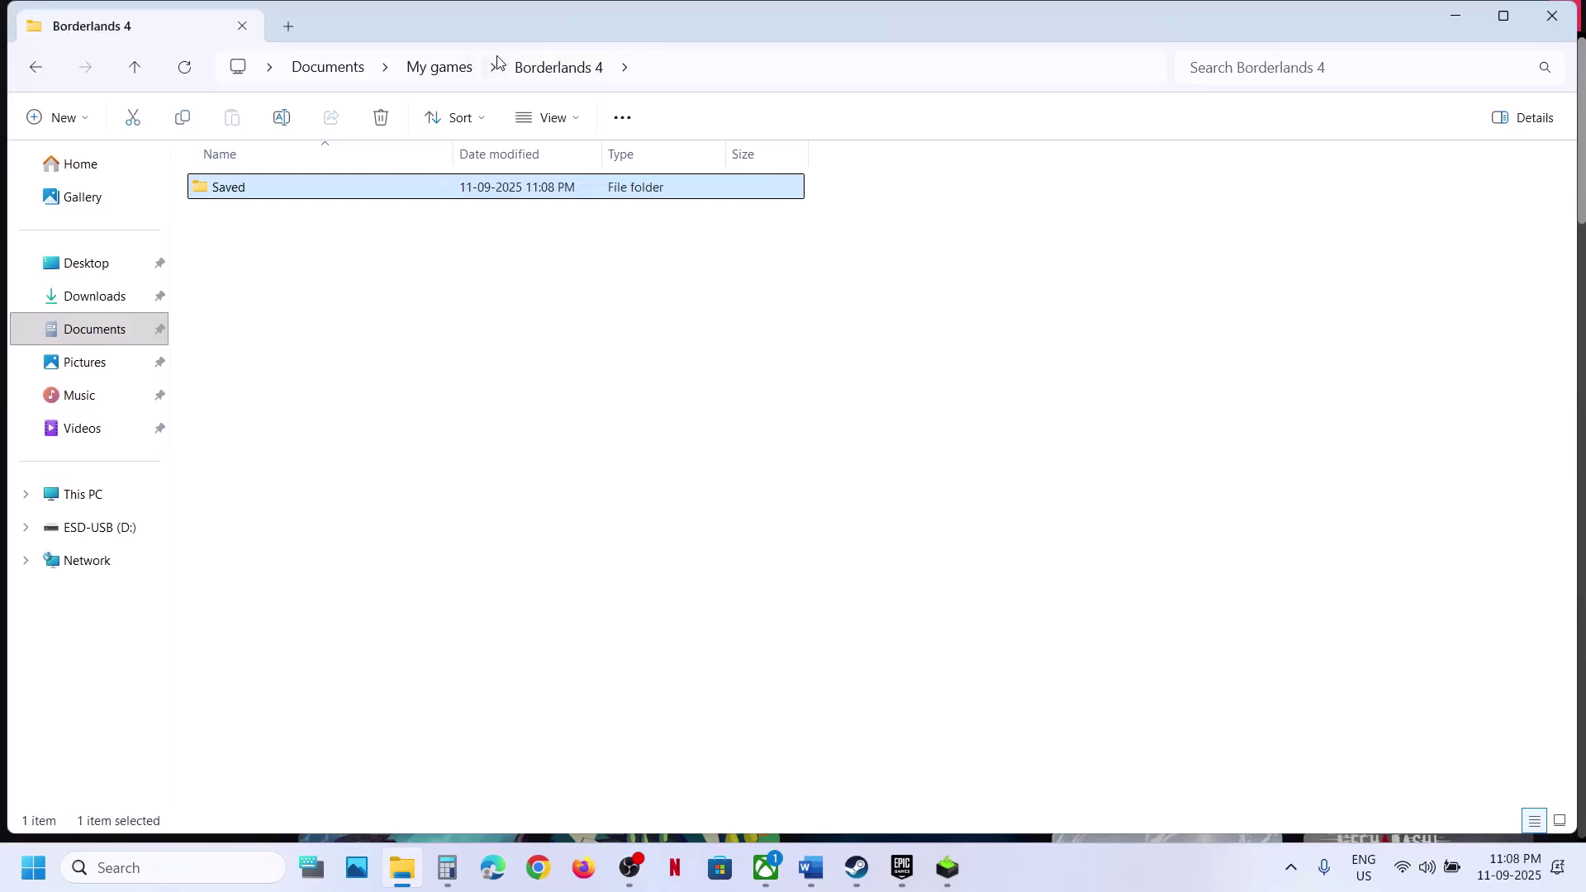
left_click(128, 333)
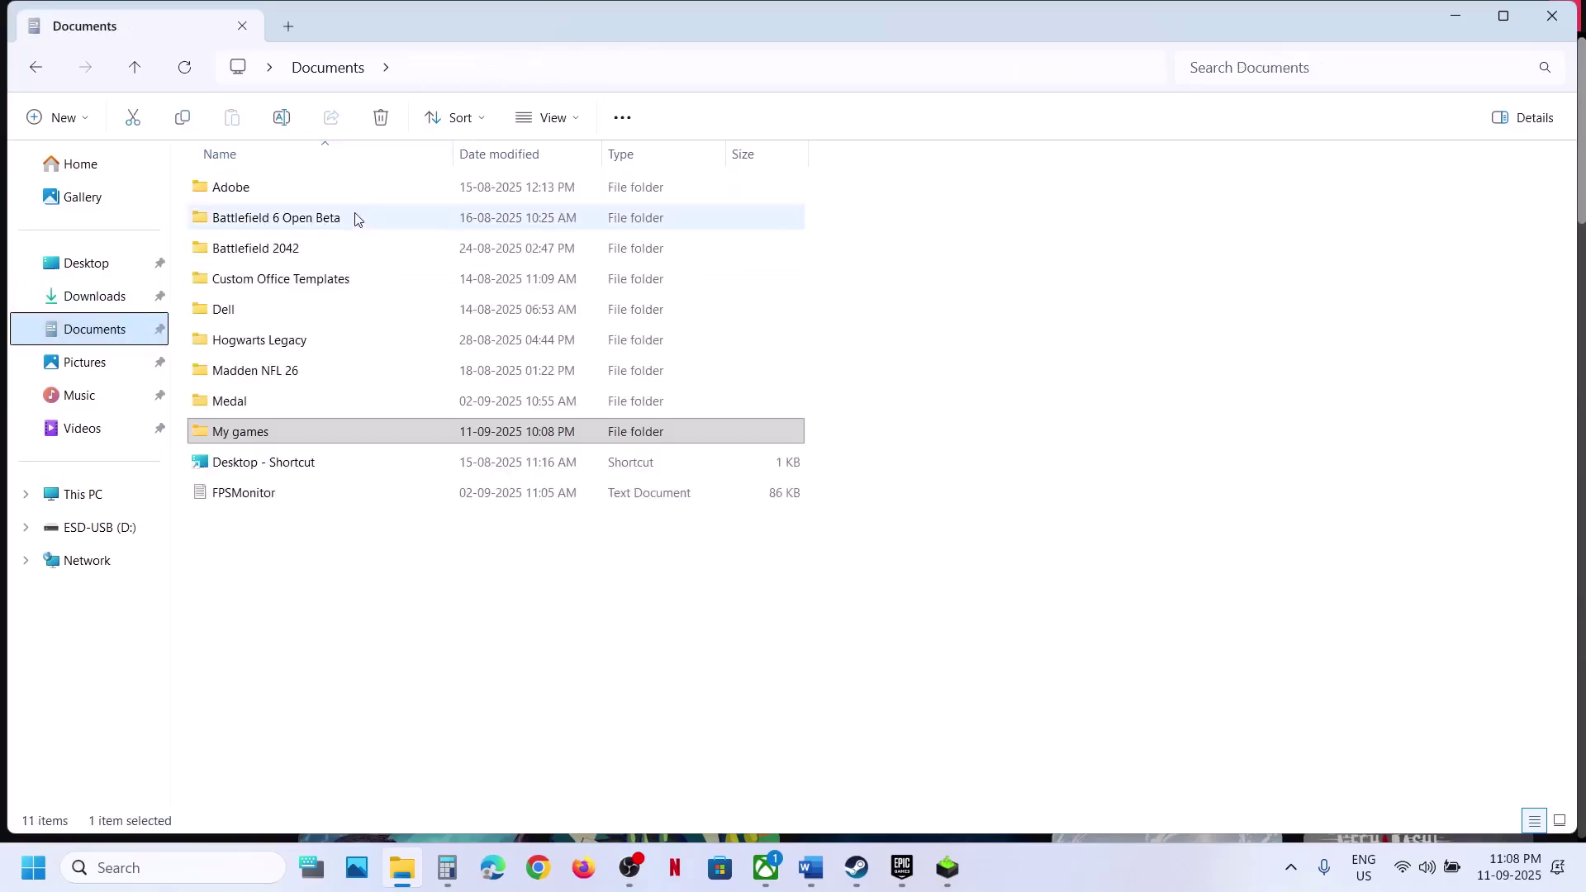
double_click(245, 428)
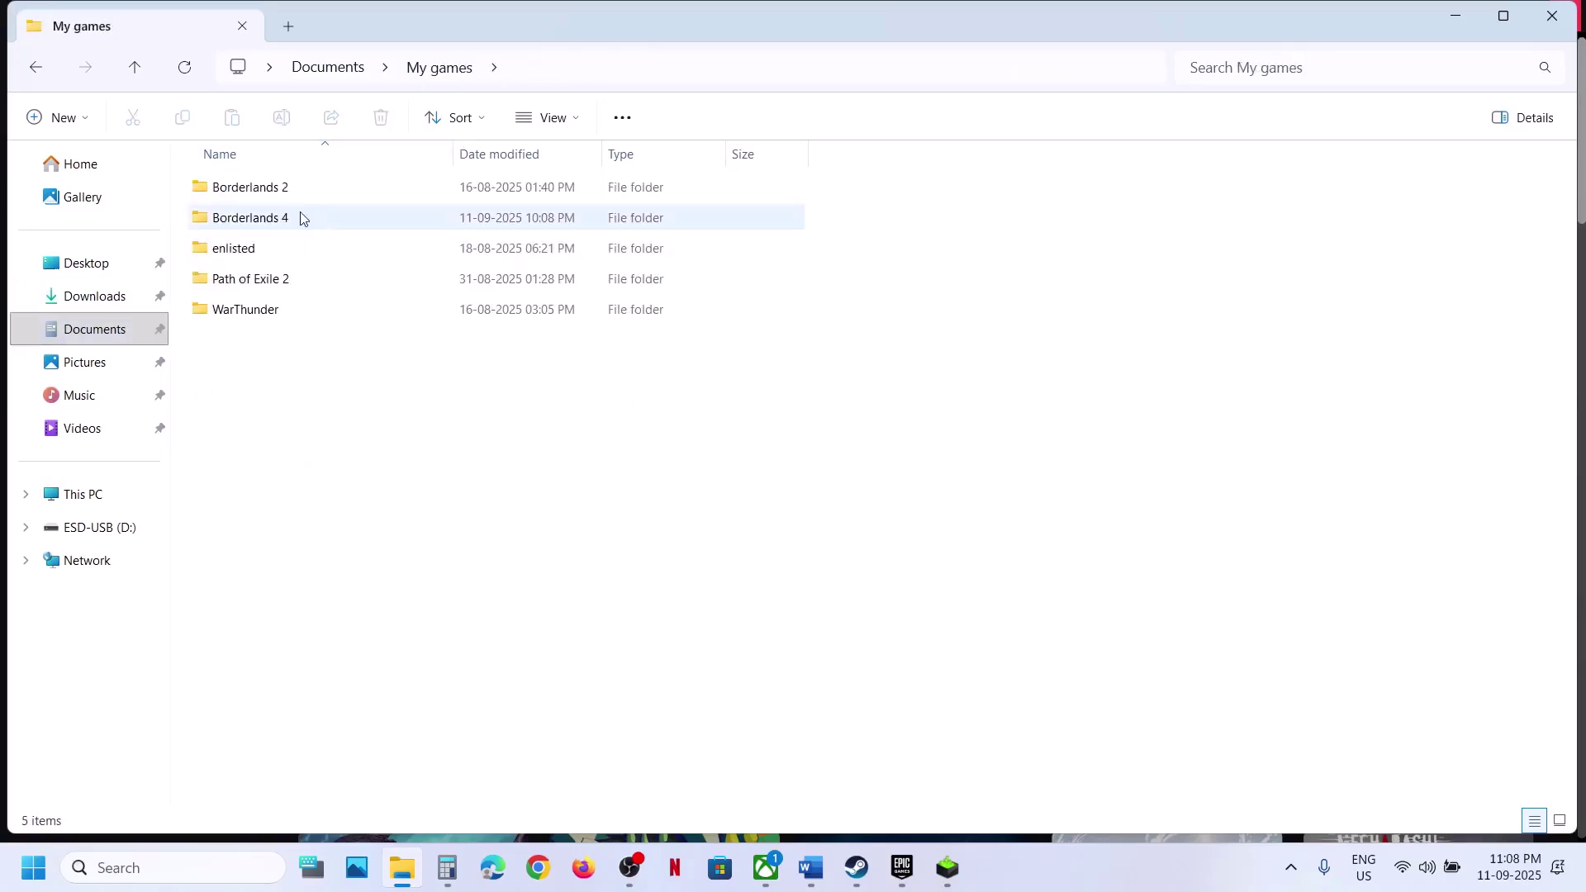
left_click(283, 219)
right_click(278, 223)
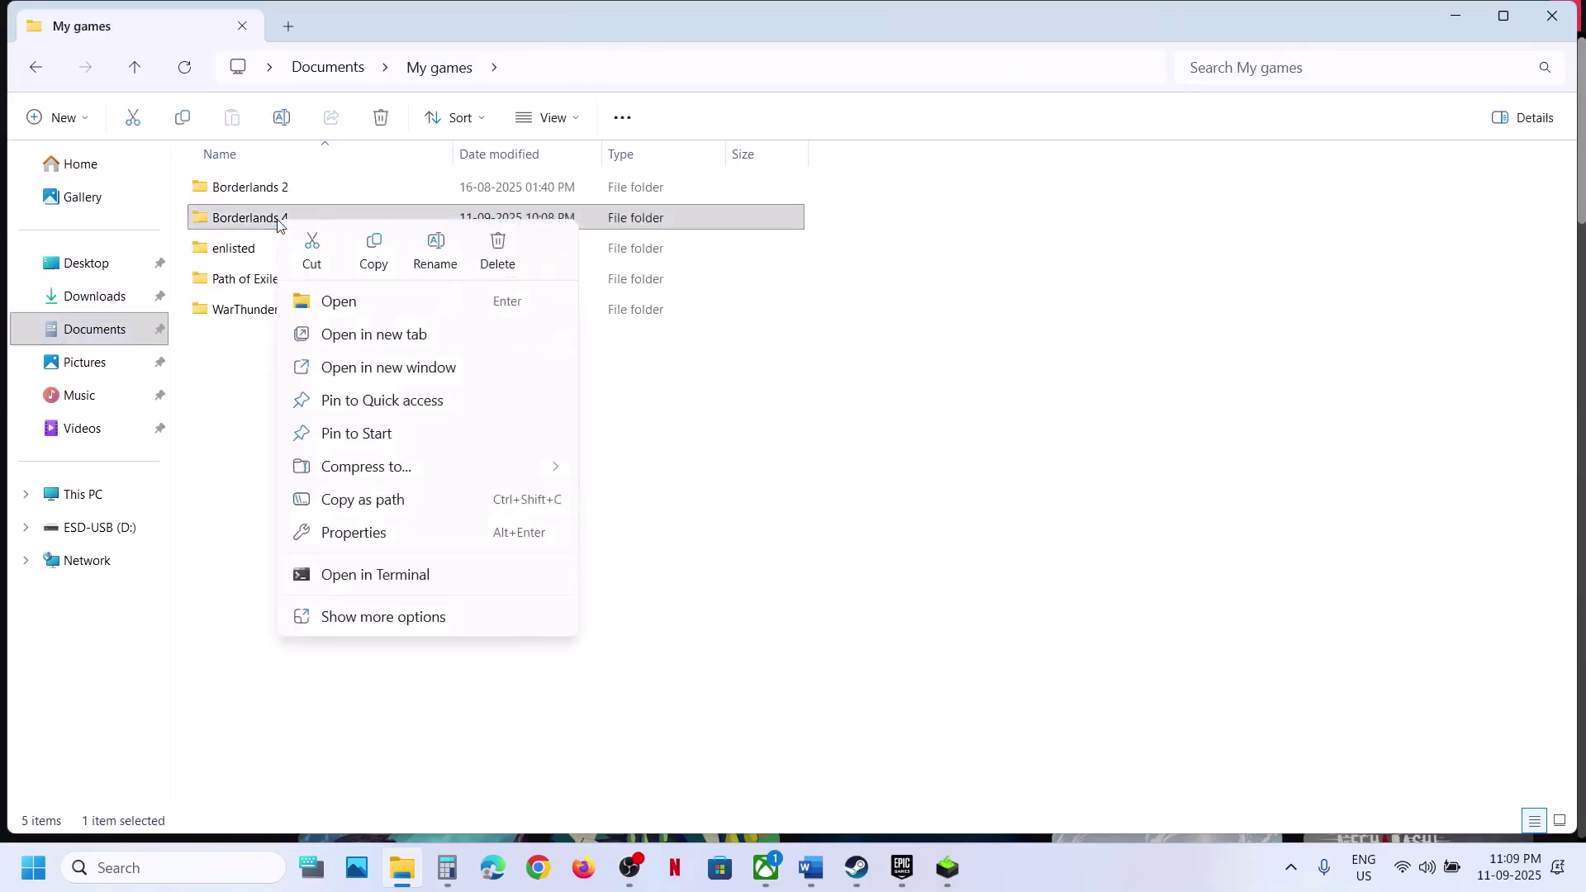
left_click(375, 250)
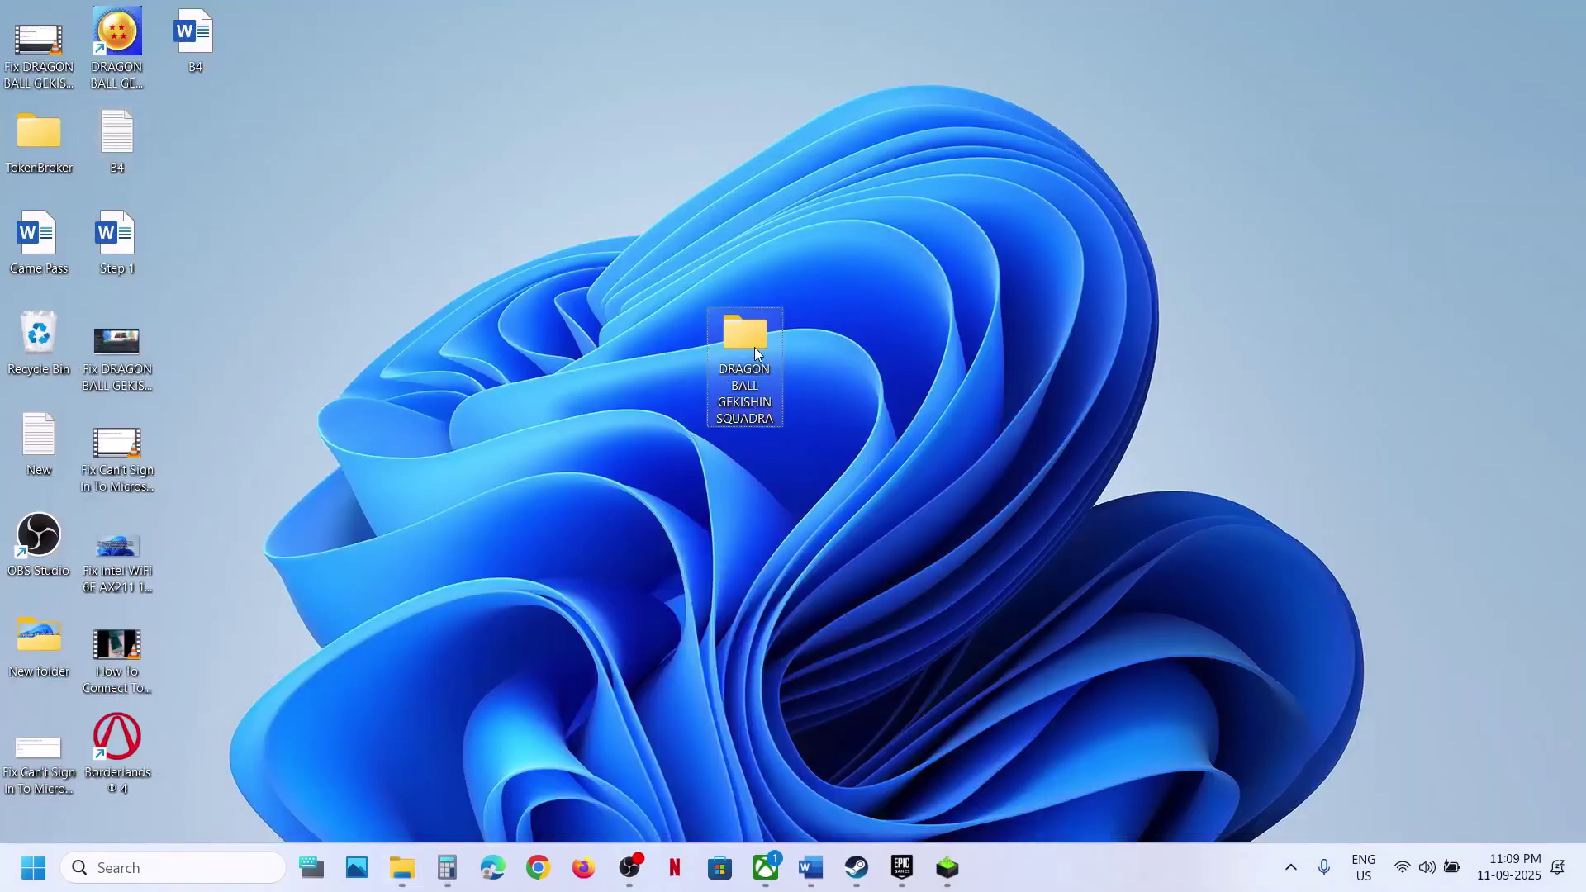
key("ctrl+v")
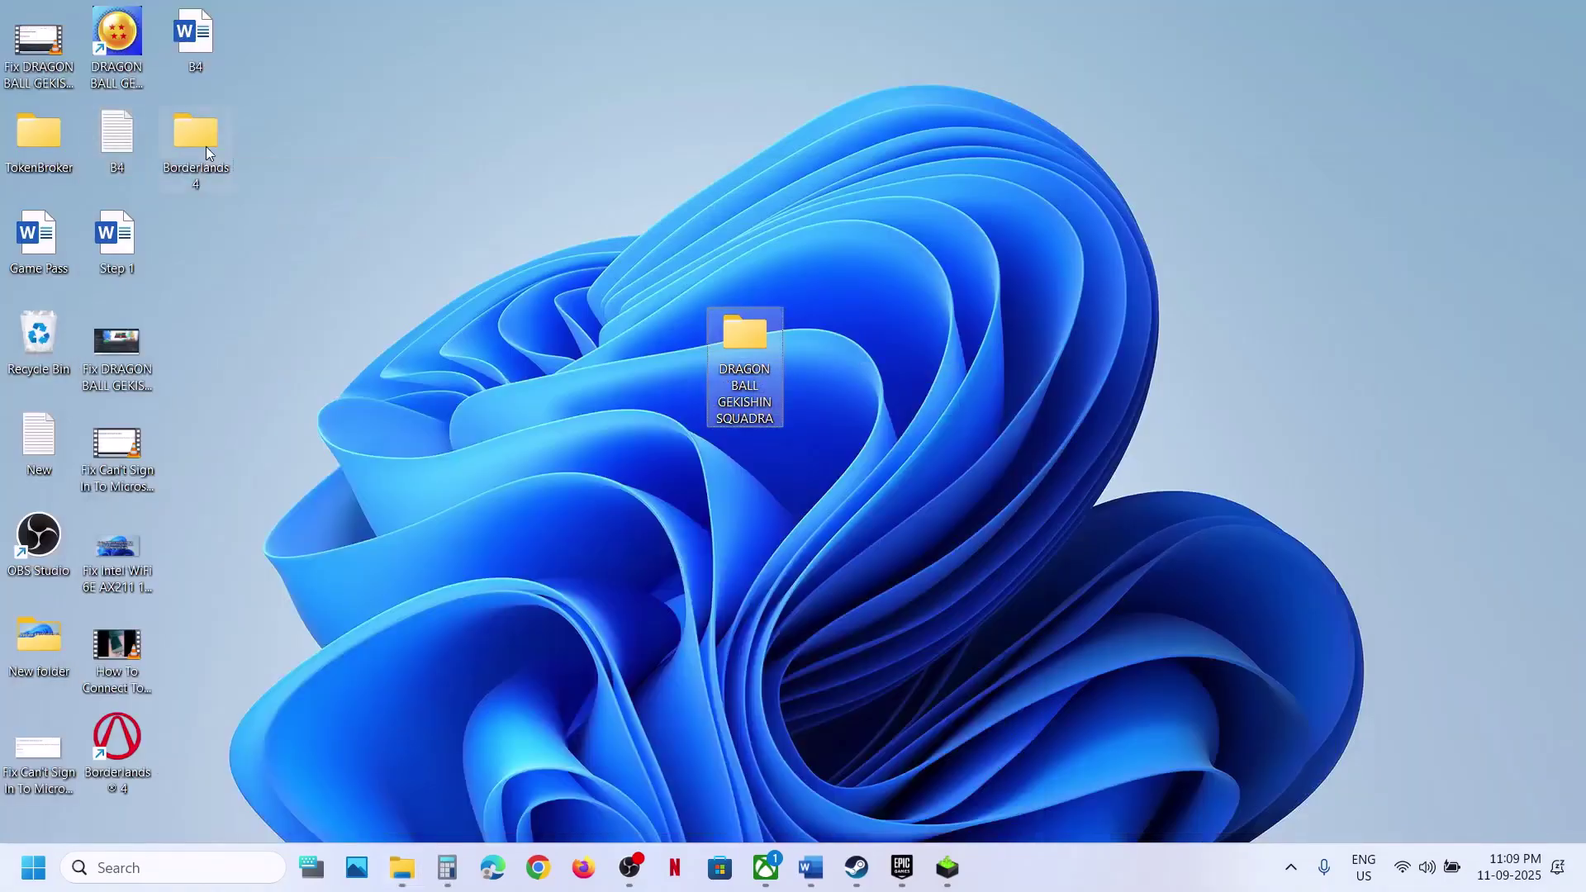
left_click_drag(206, 146, 854, 339)
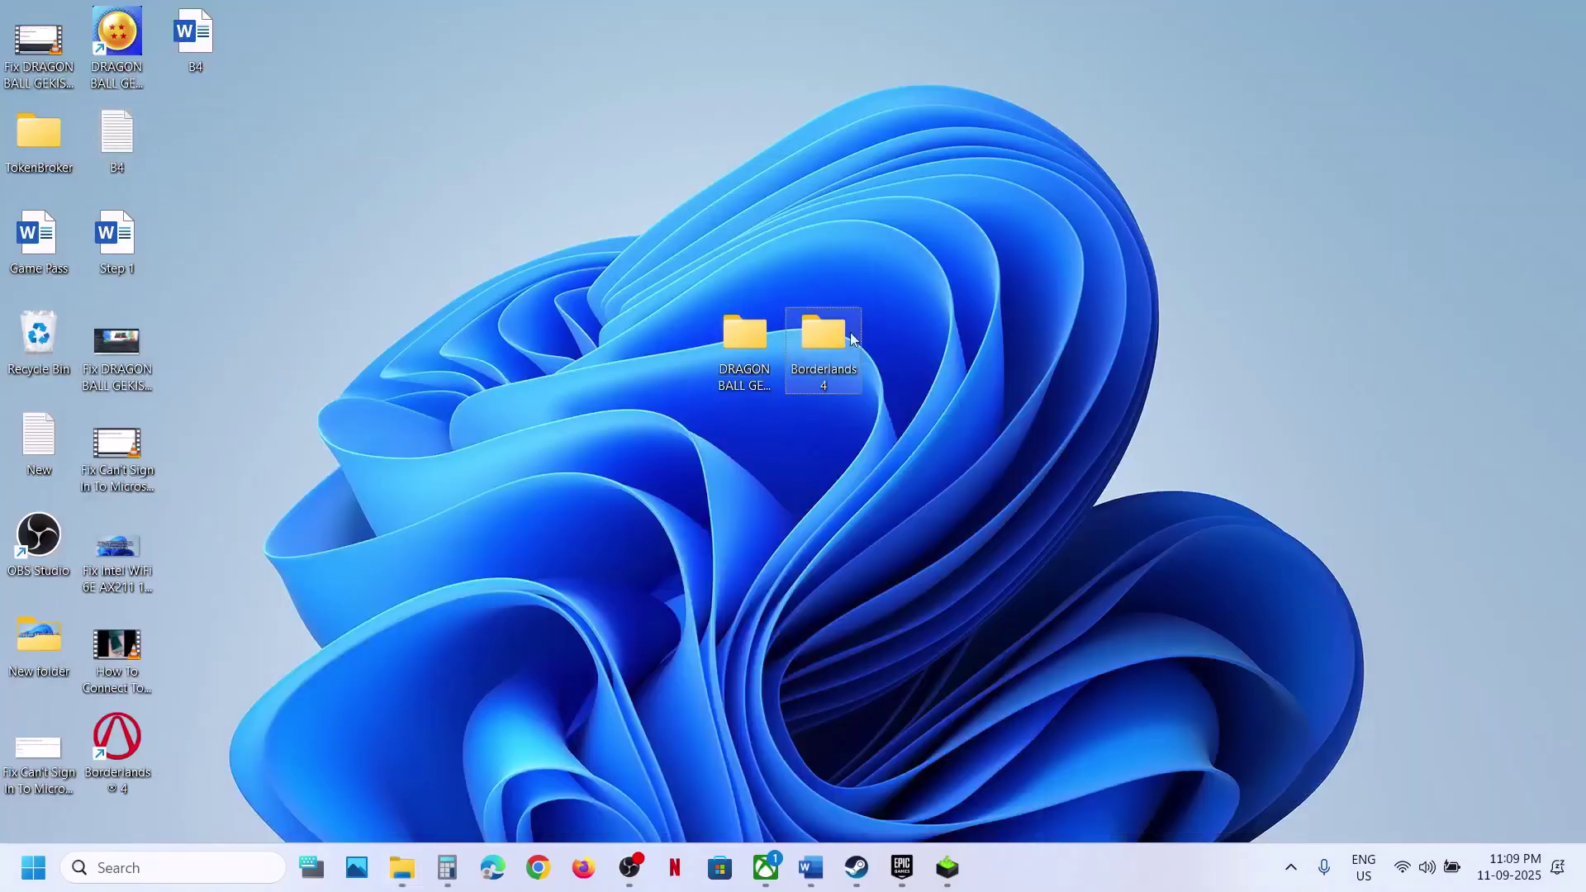
Rename the original Borderlands 4 folder in Documents\My games as Borderlands 4.old.
left_click(402, 867)
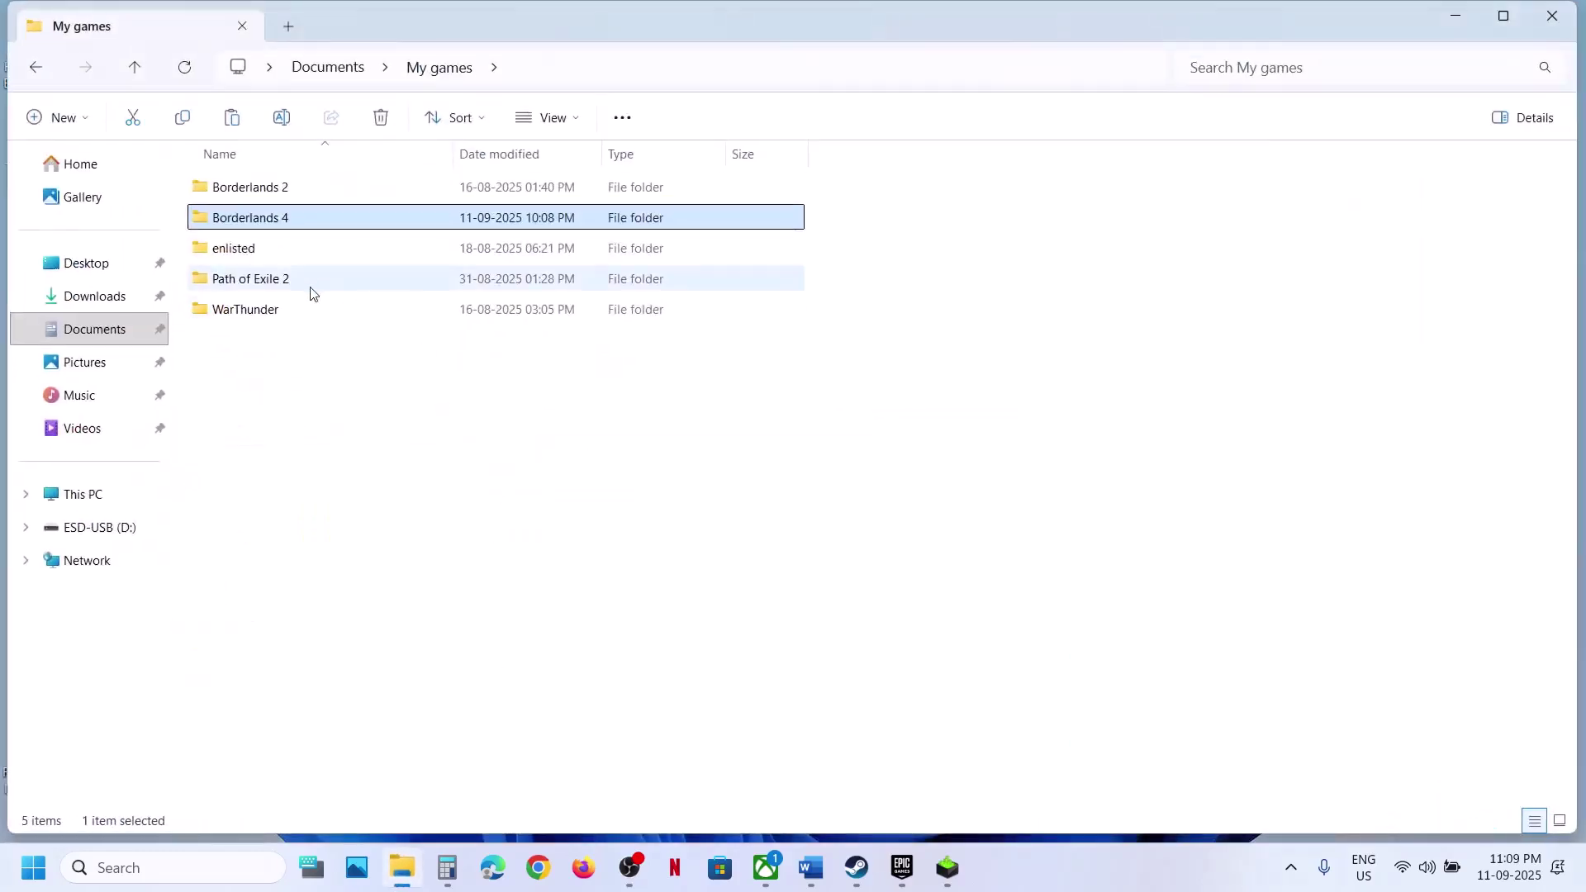
right_click(260, 221)
left_click(491, 252)
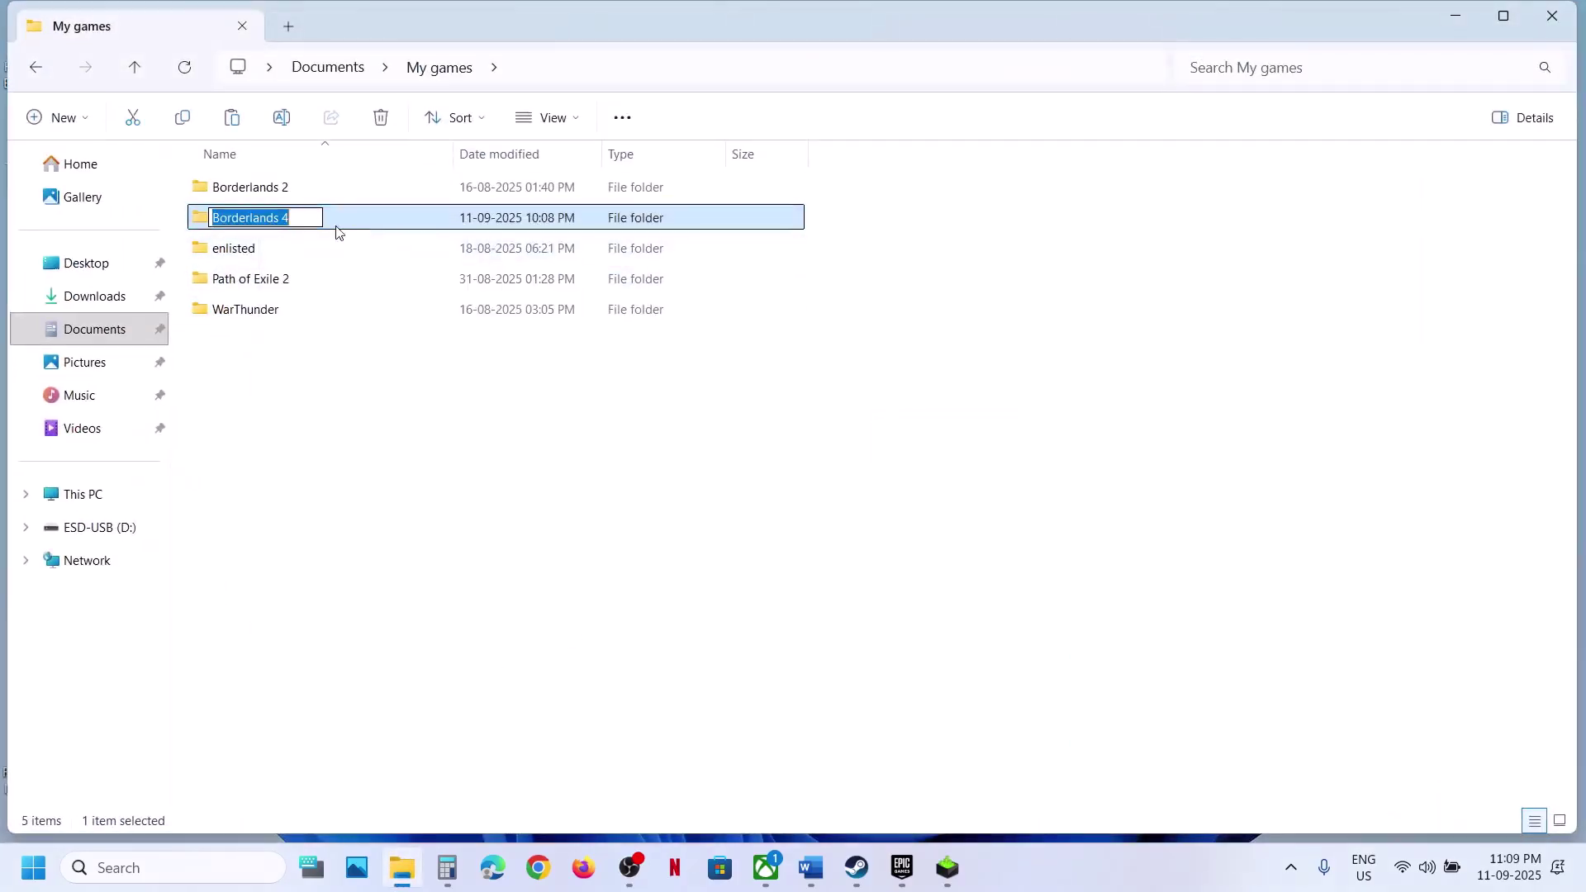
left_click(298, 220)
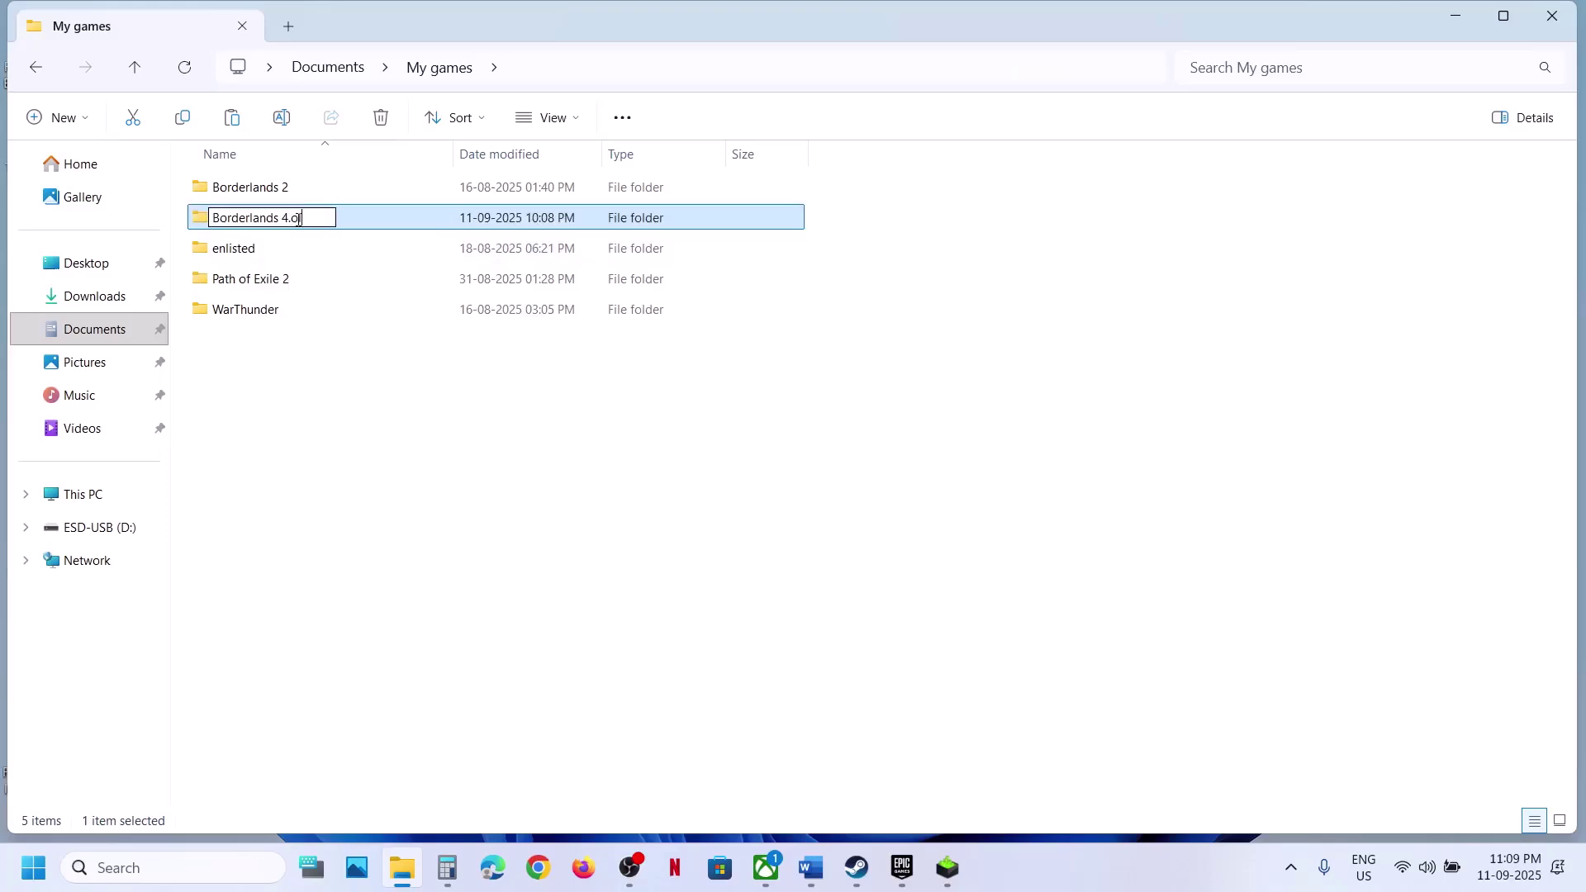
left_click(458, 423)
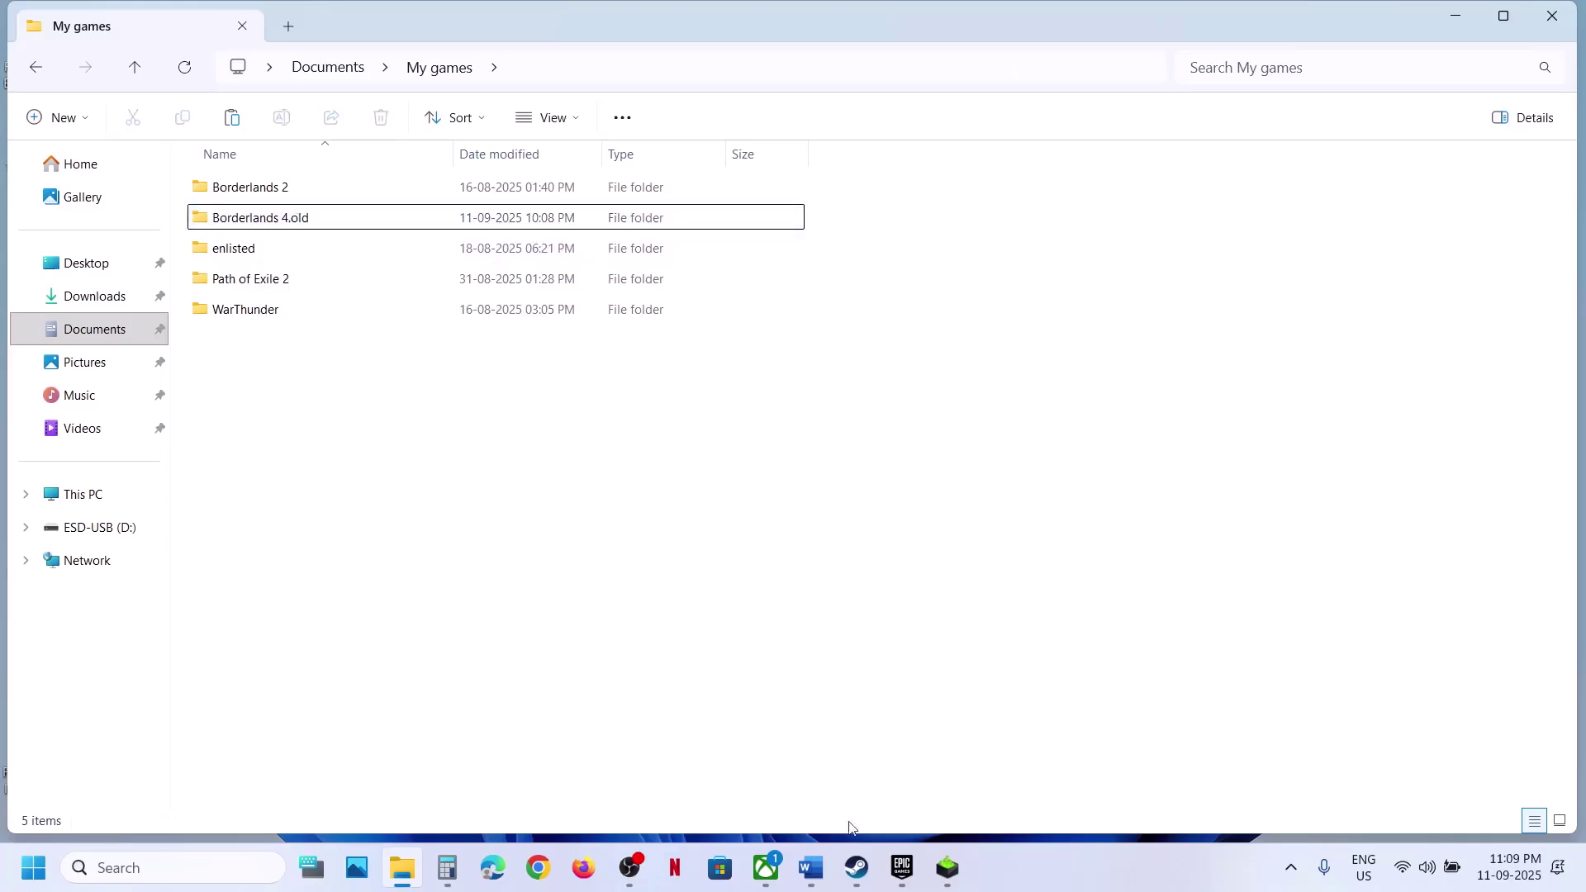
Review Steps 3 and 4 in the Word notes, highlighting the instruction to run the game from its installation folder.
left_click(856, 866)
left_click(811, 868)
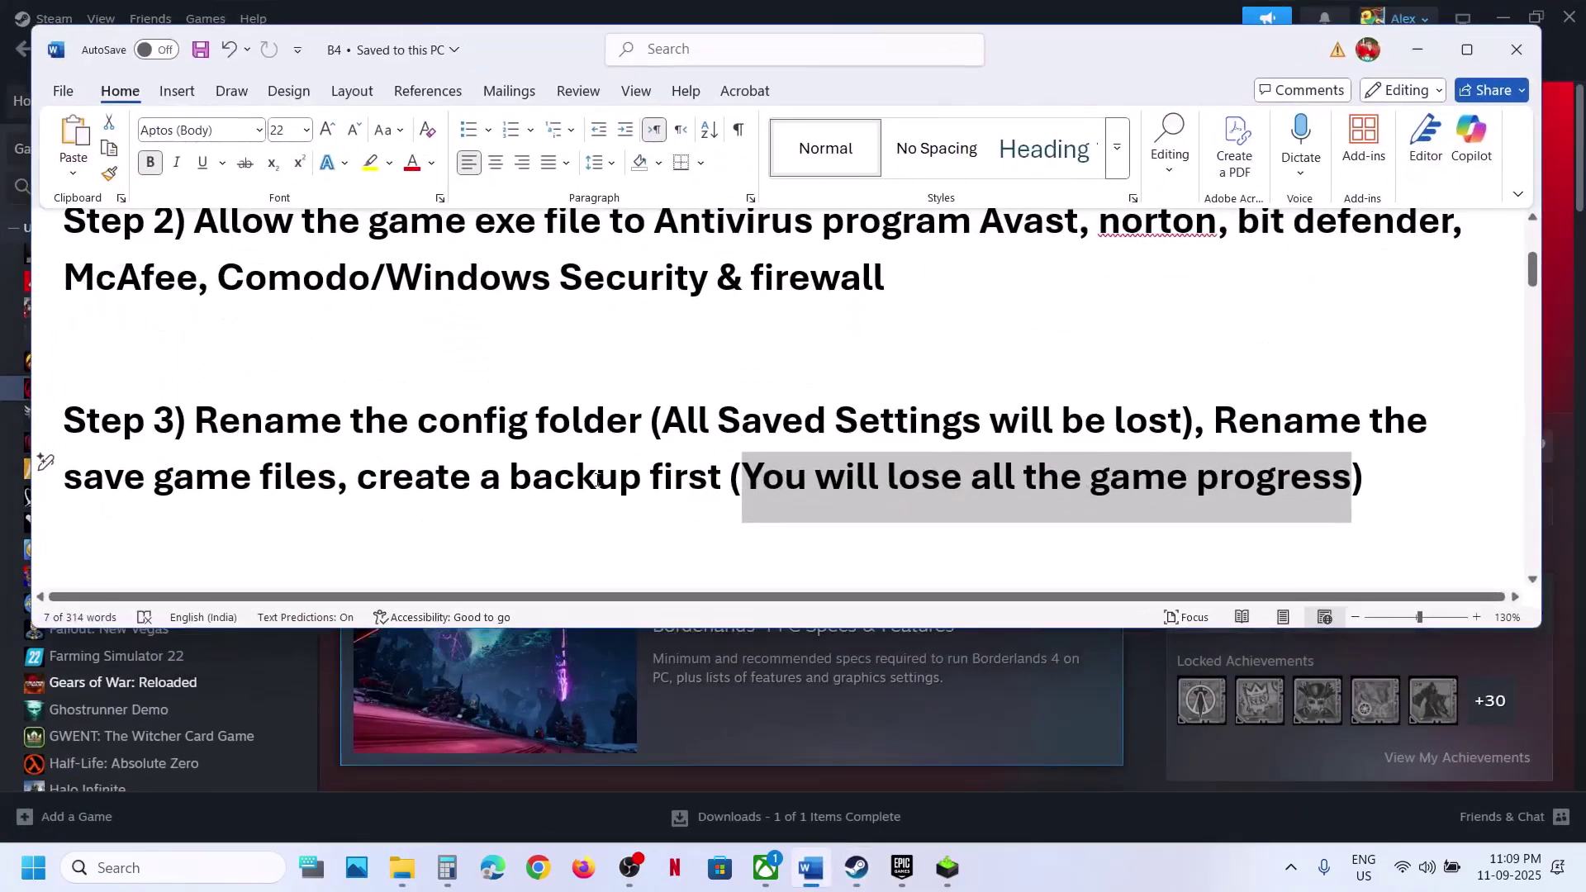
scroll(597, 479, "down", 2)
scroll(597, 479, "down", 1)
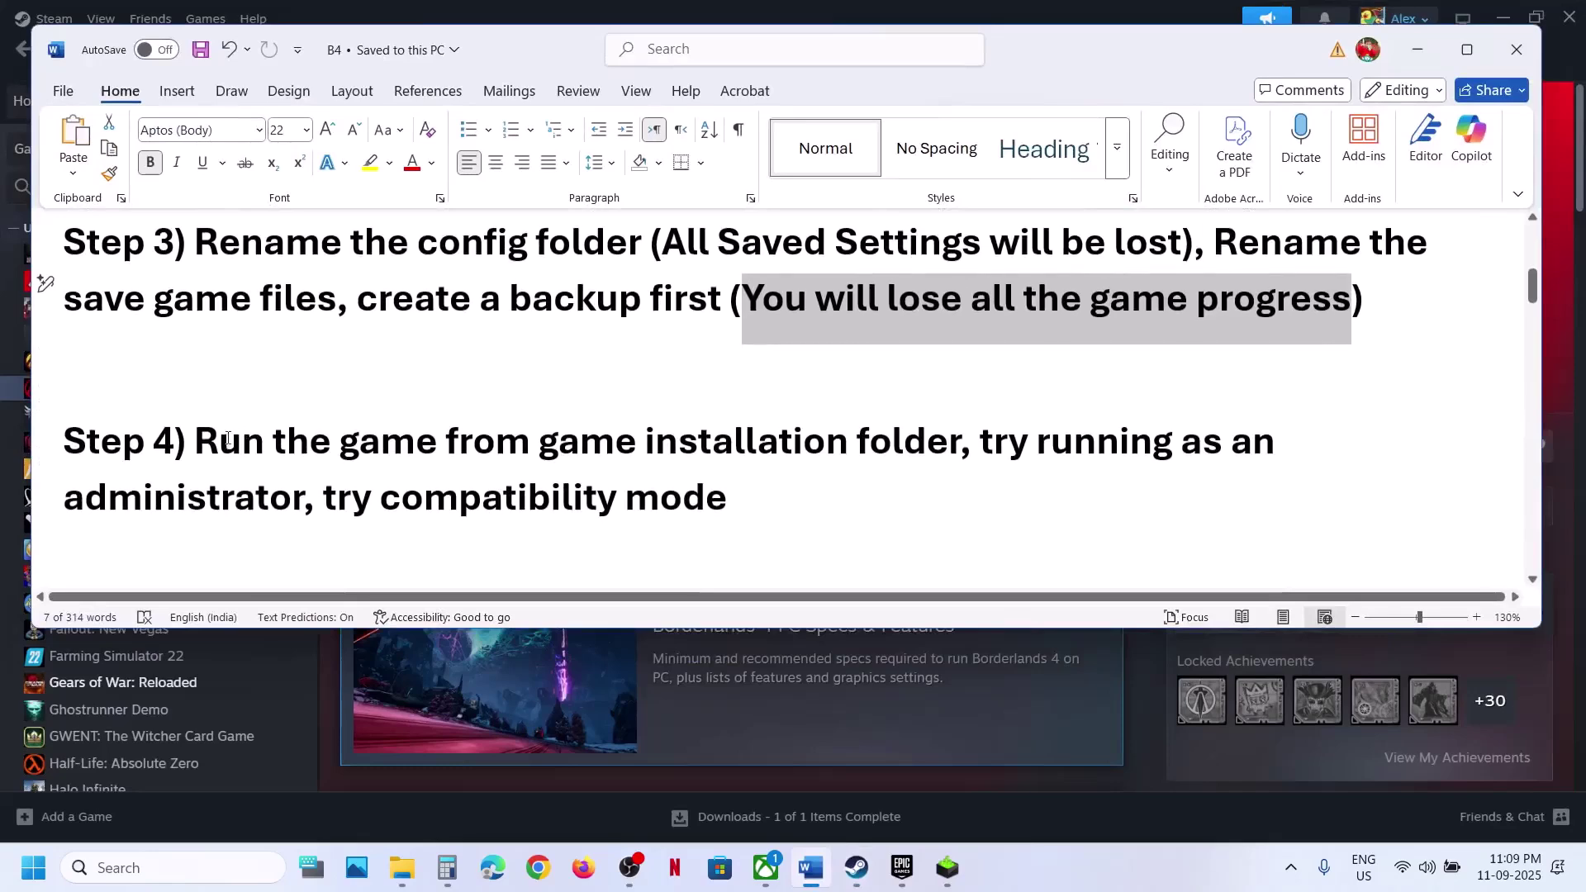
scroll(528, 318, "up", 3)
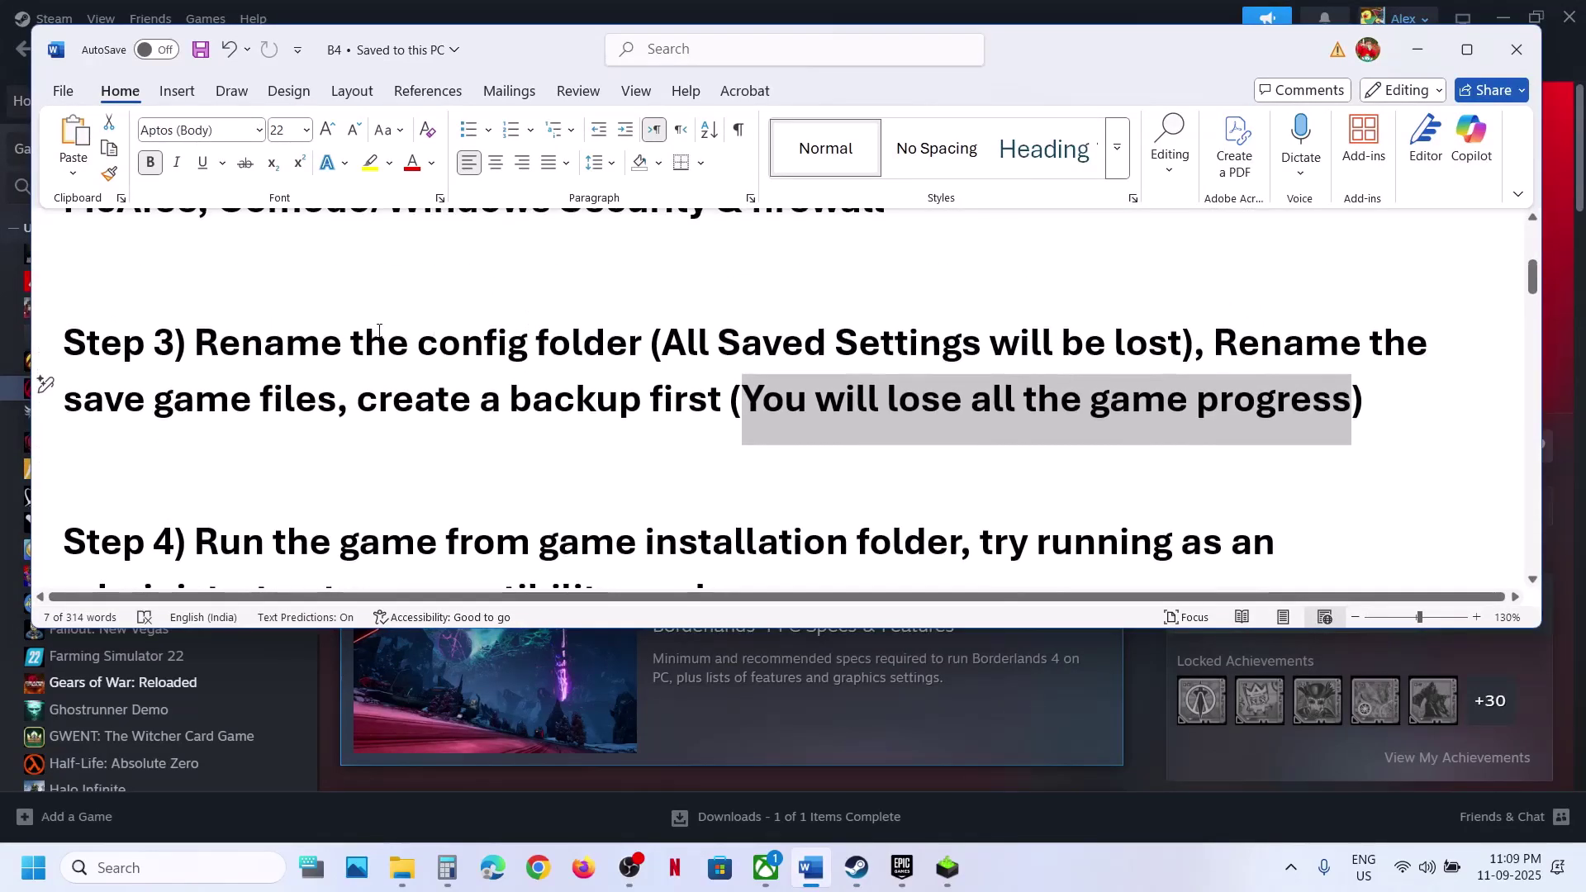
left_click_drag(354, 342, 921, 403)
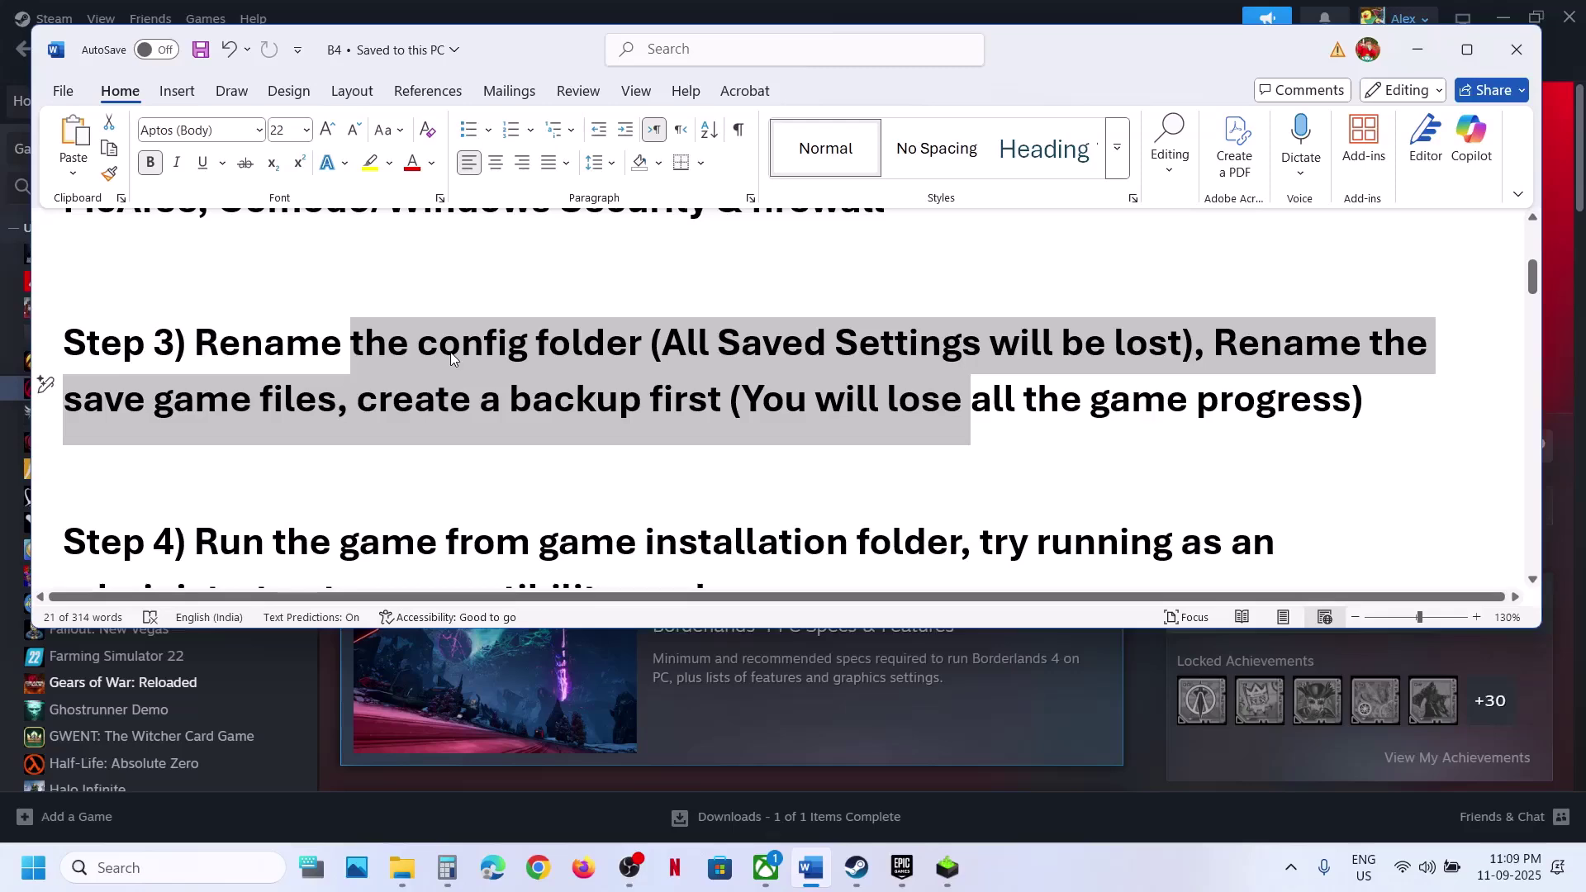
scroll(449, 352, "down", 3)
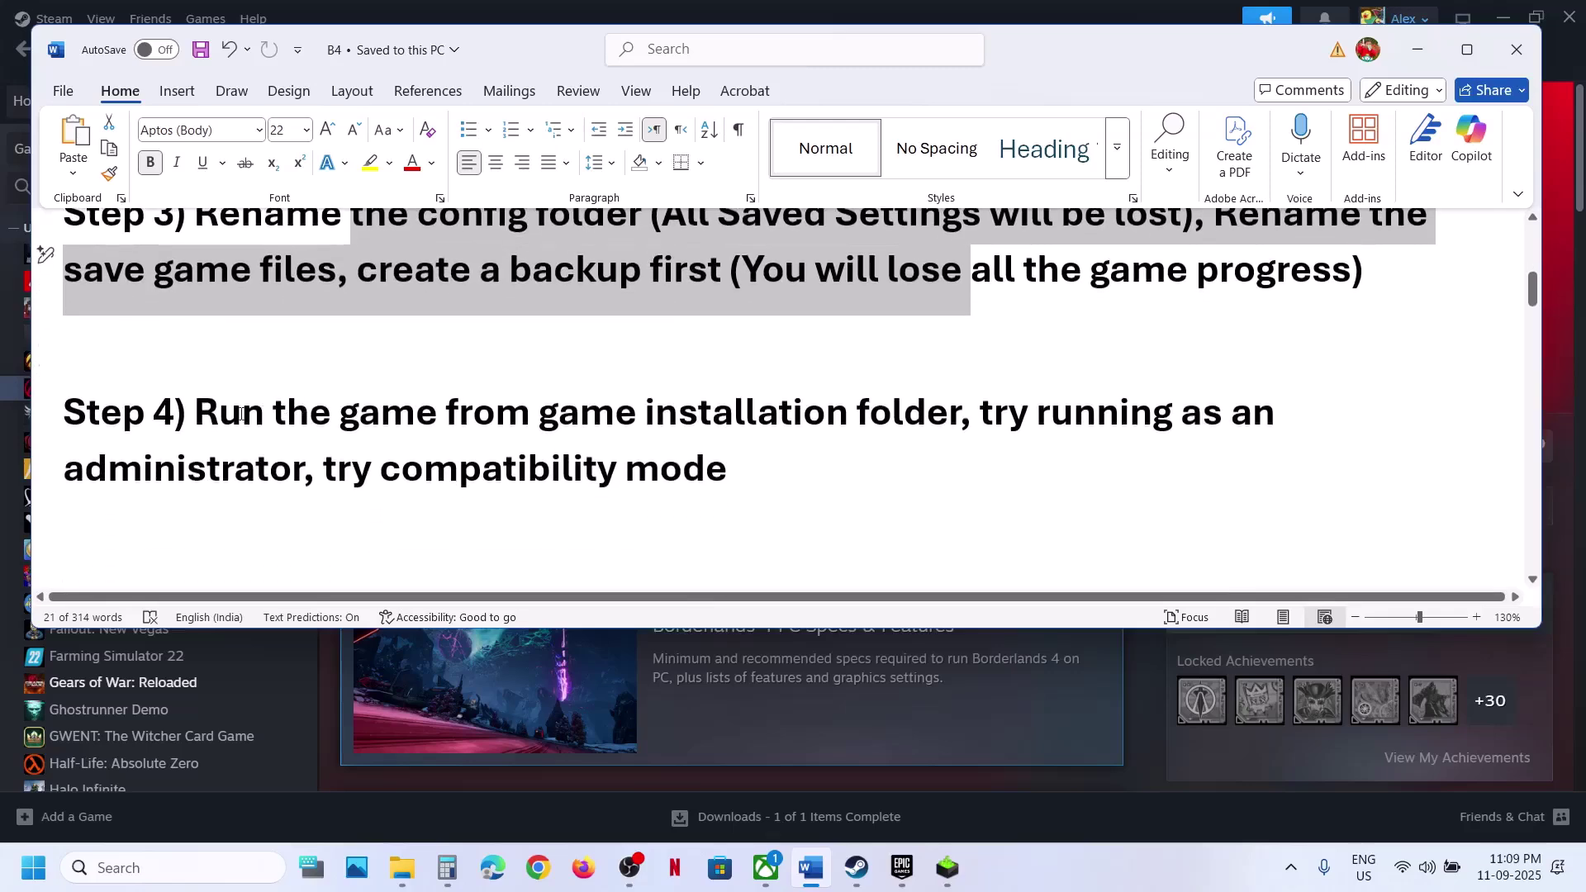
left_click_drag(259, 411, 958, 413)
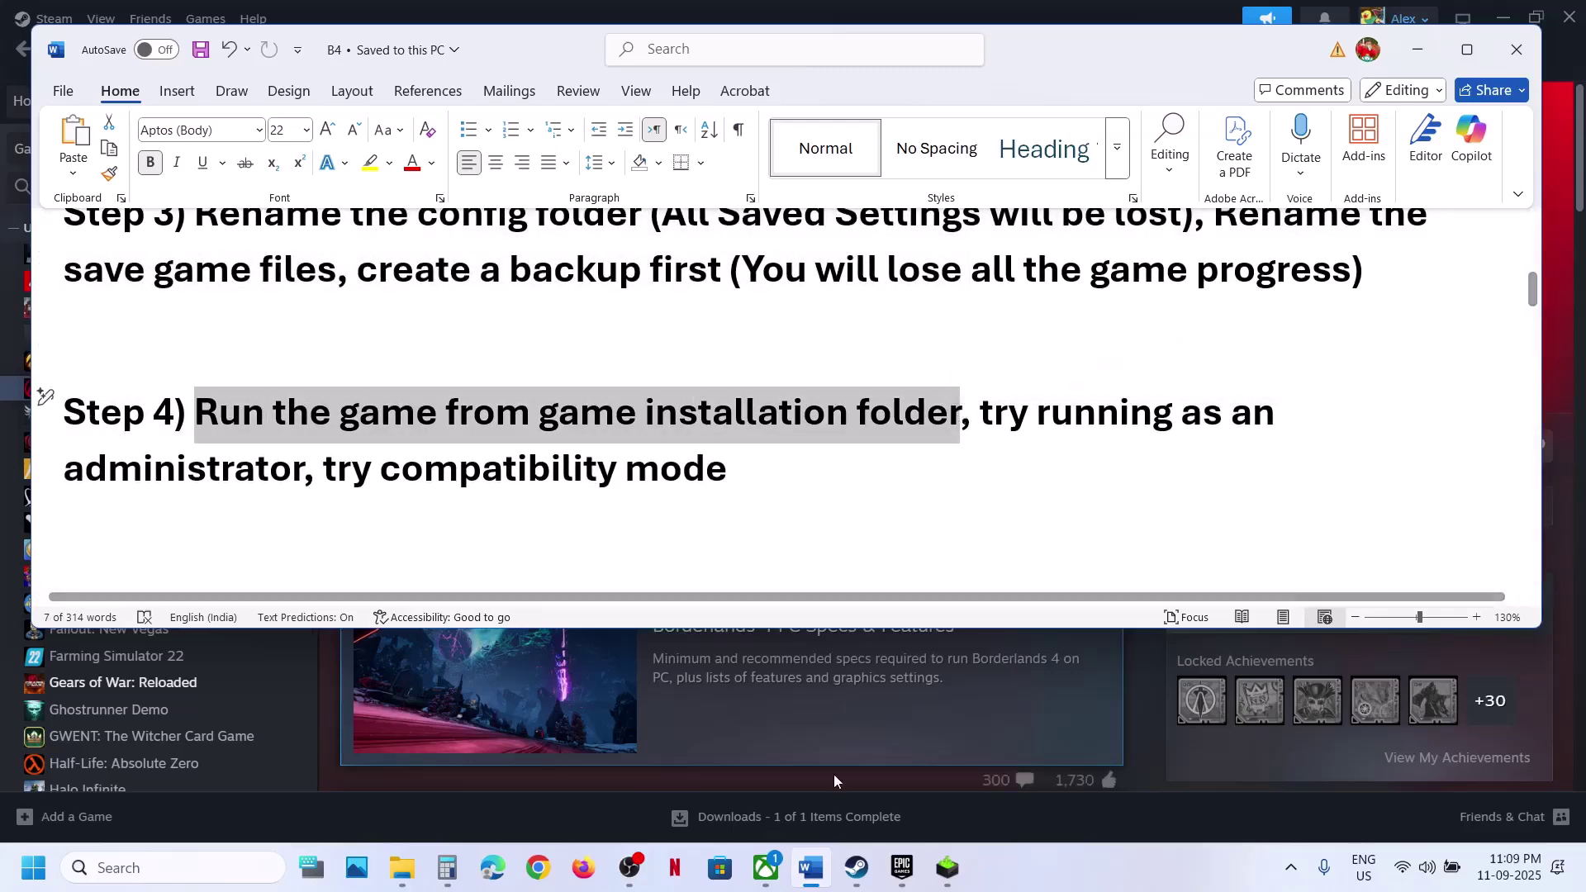
Open Borderlands 4's local installation folder from the Steam library and view the actions offered for the Borderlands4 application.
left_click(1136, 751)
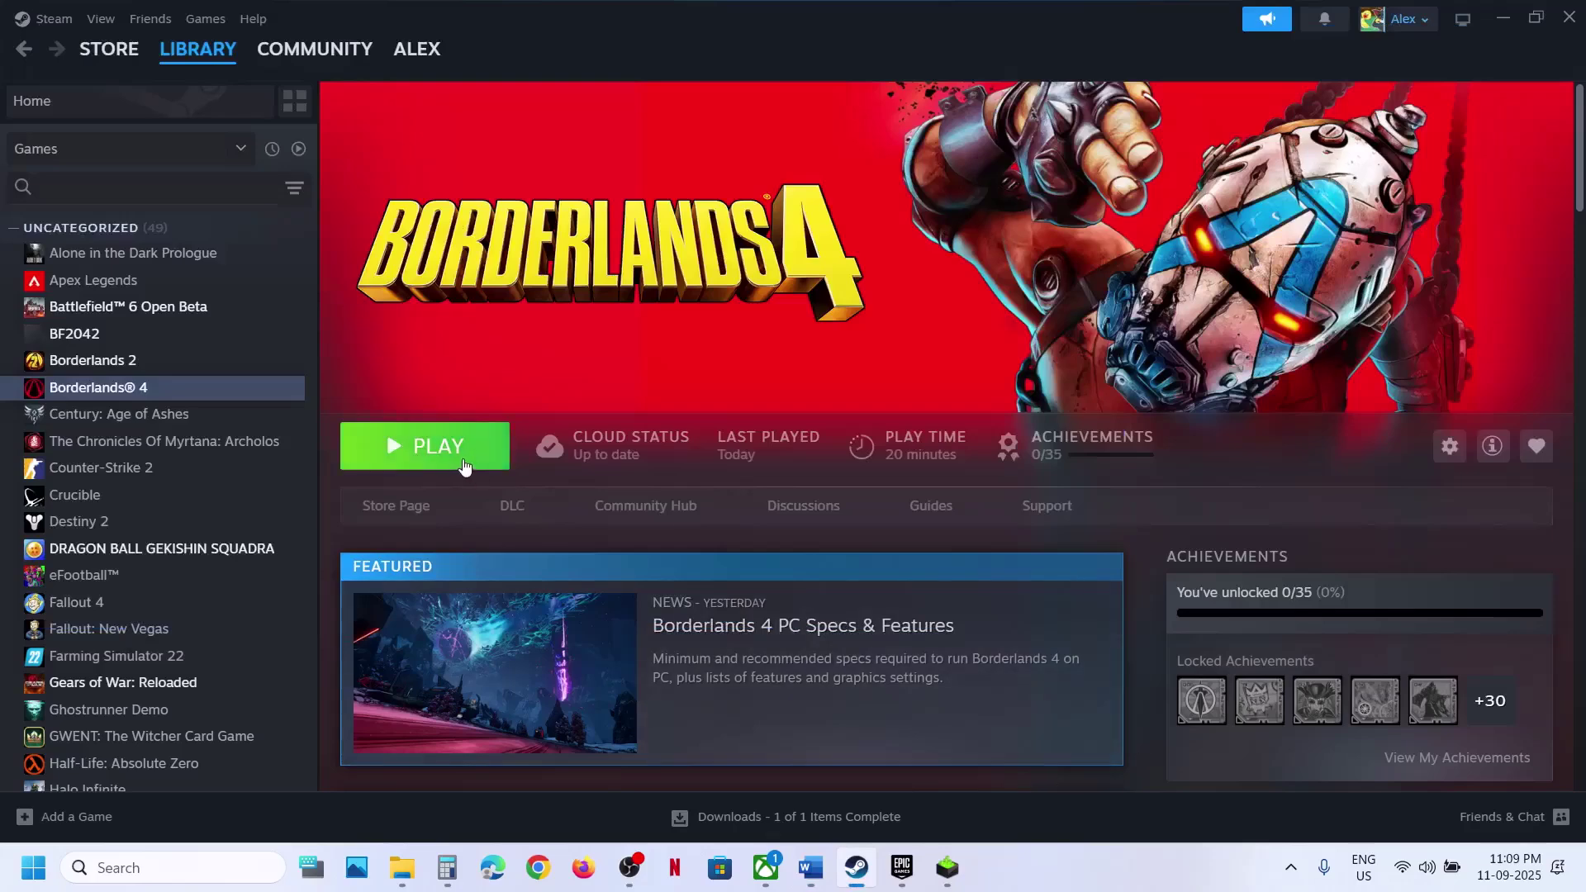
right_click(161, 395)
mouse_move(223, 513)
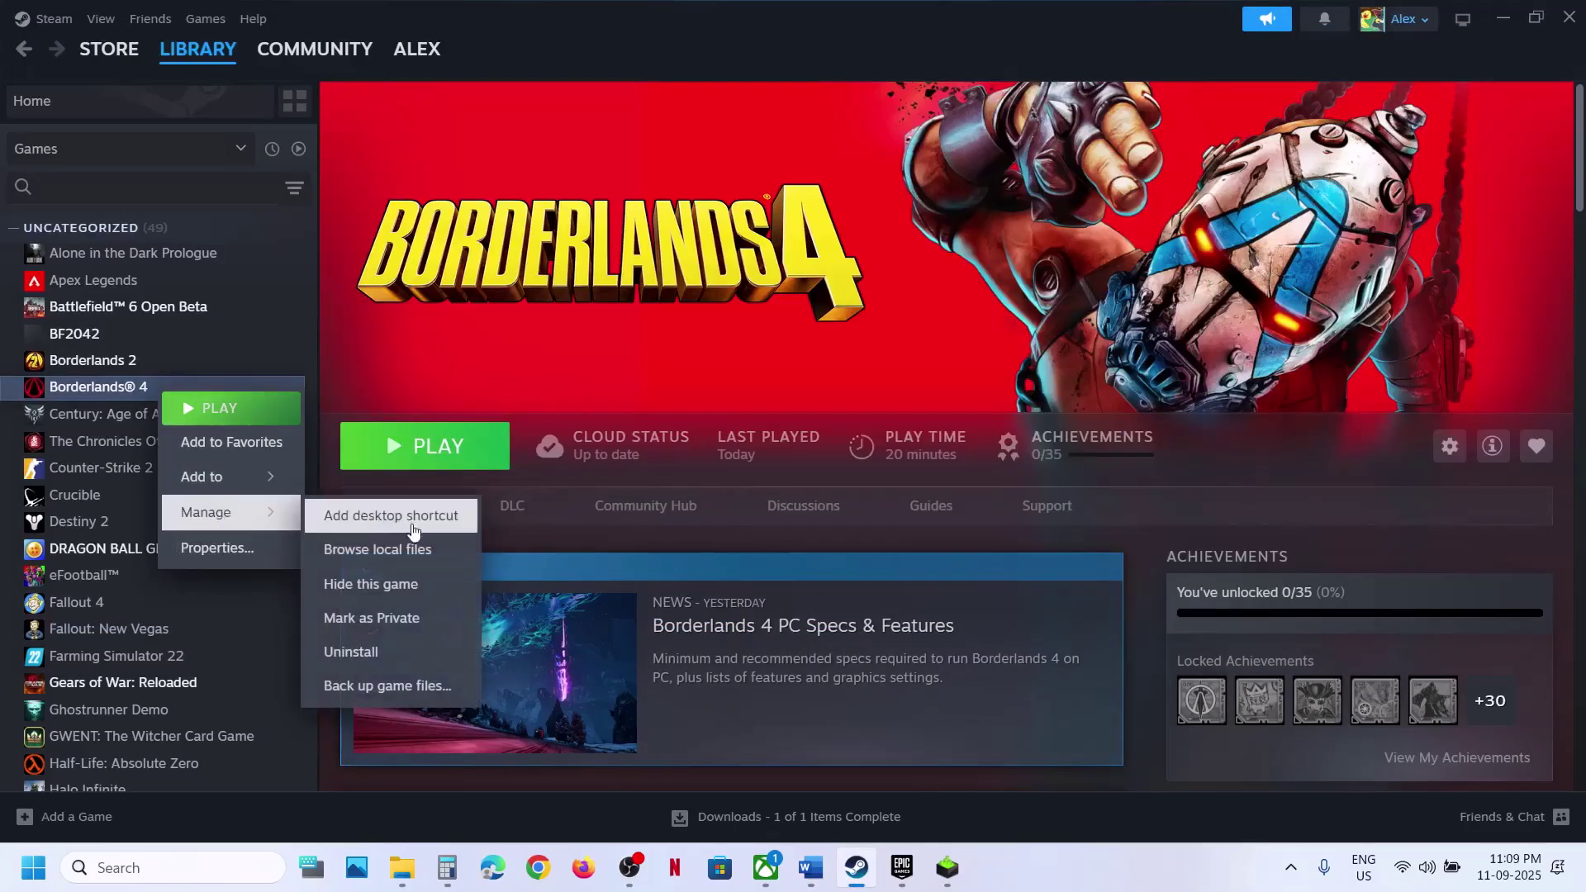
left_click(399, 550)
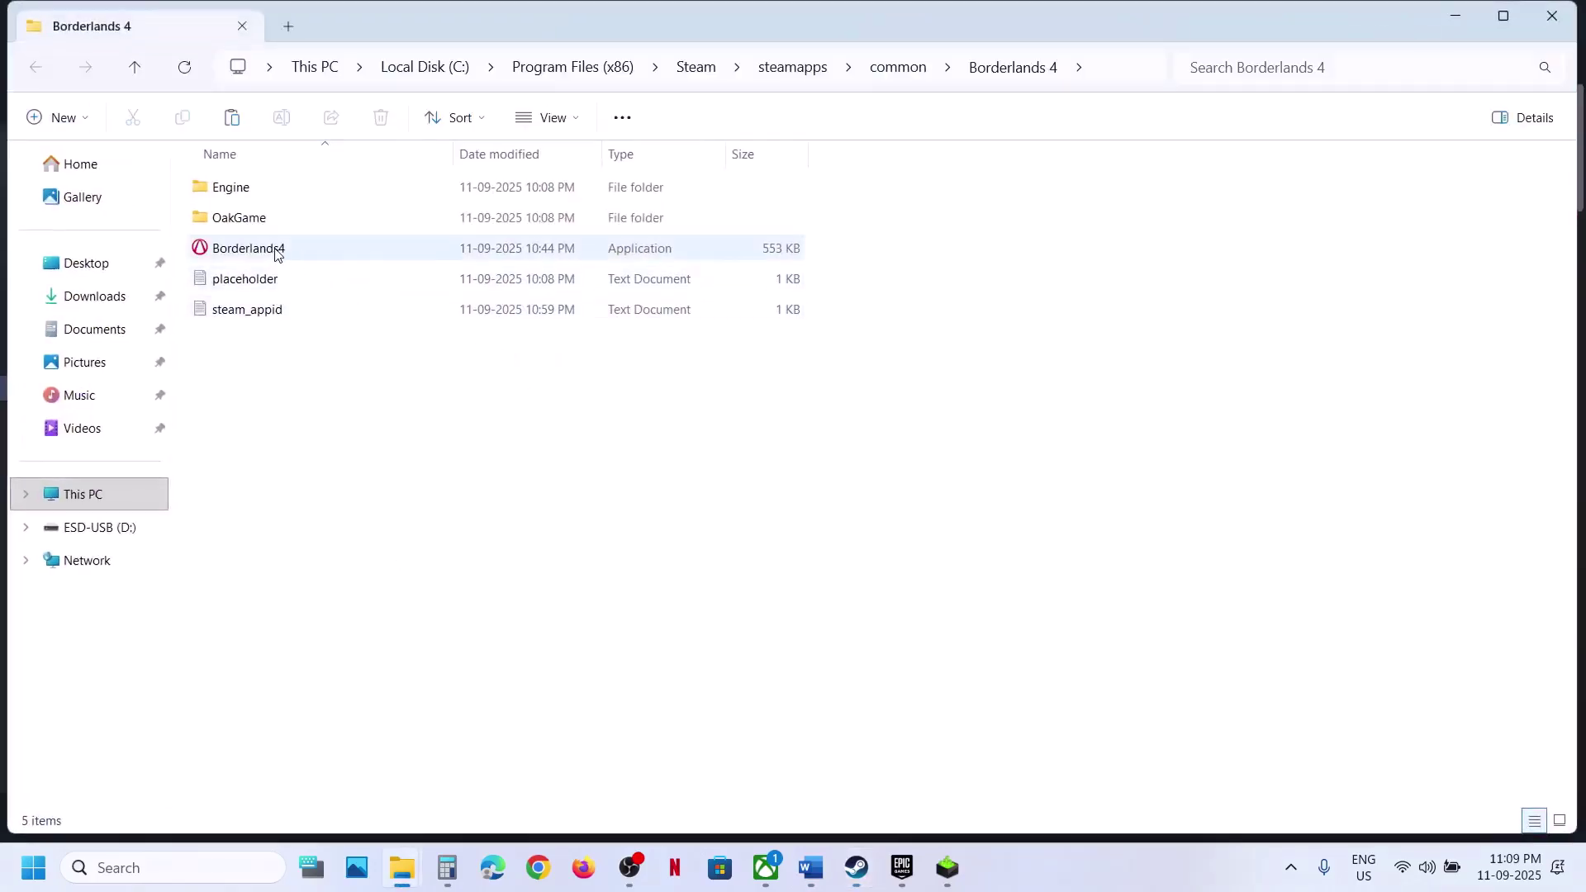
mouse_move(275, 255)
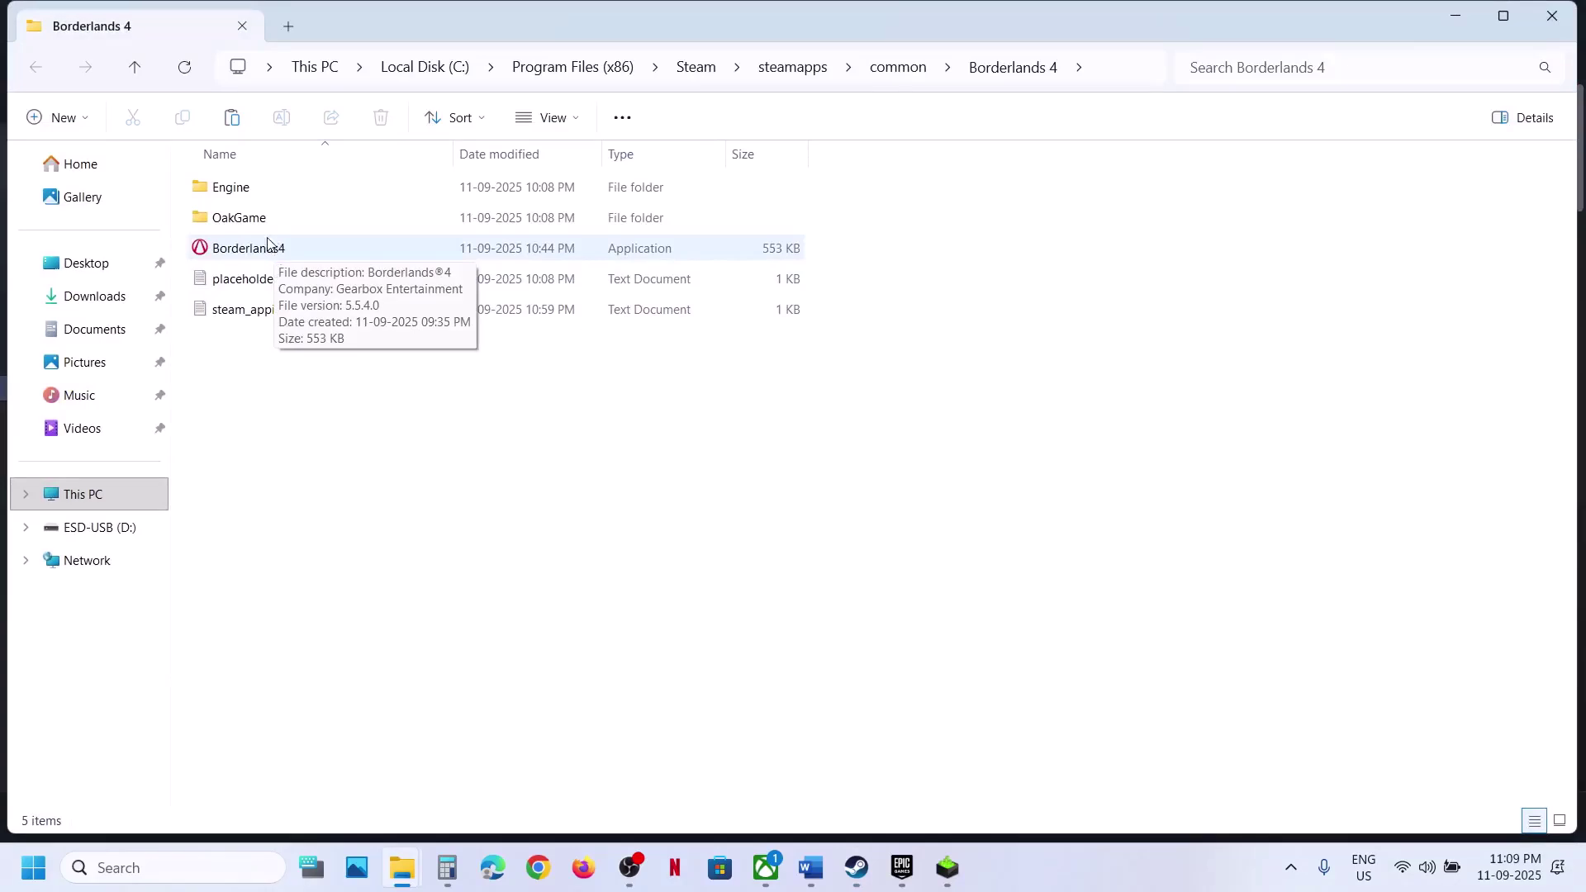
right_click(256, 249)
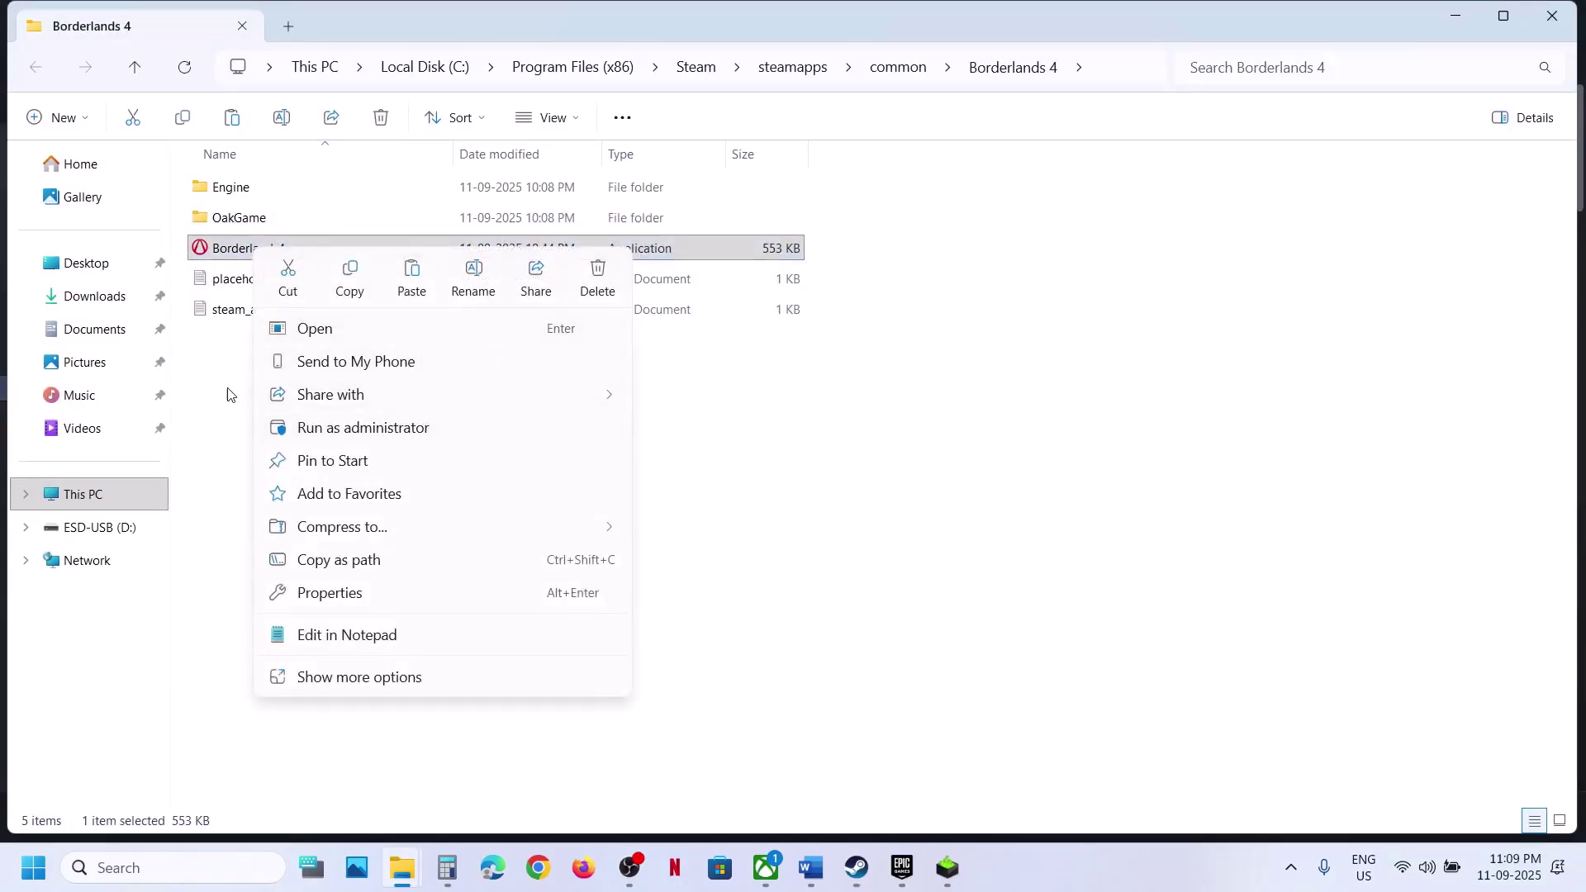
left_click(227, 393)
Open the OakGame\Binaries\Win64 folder inside the Borderlands 4 installation folder.
double_click(239, 220)
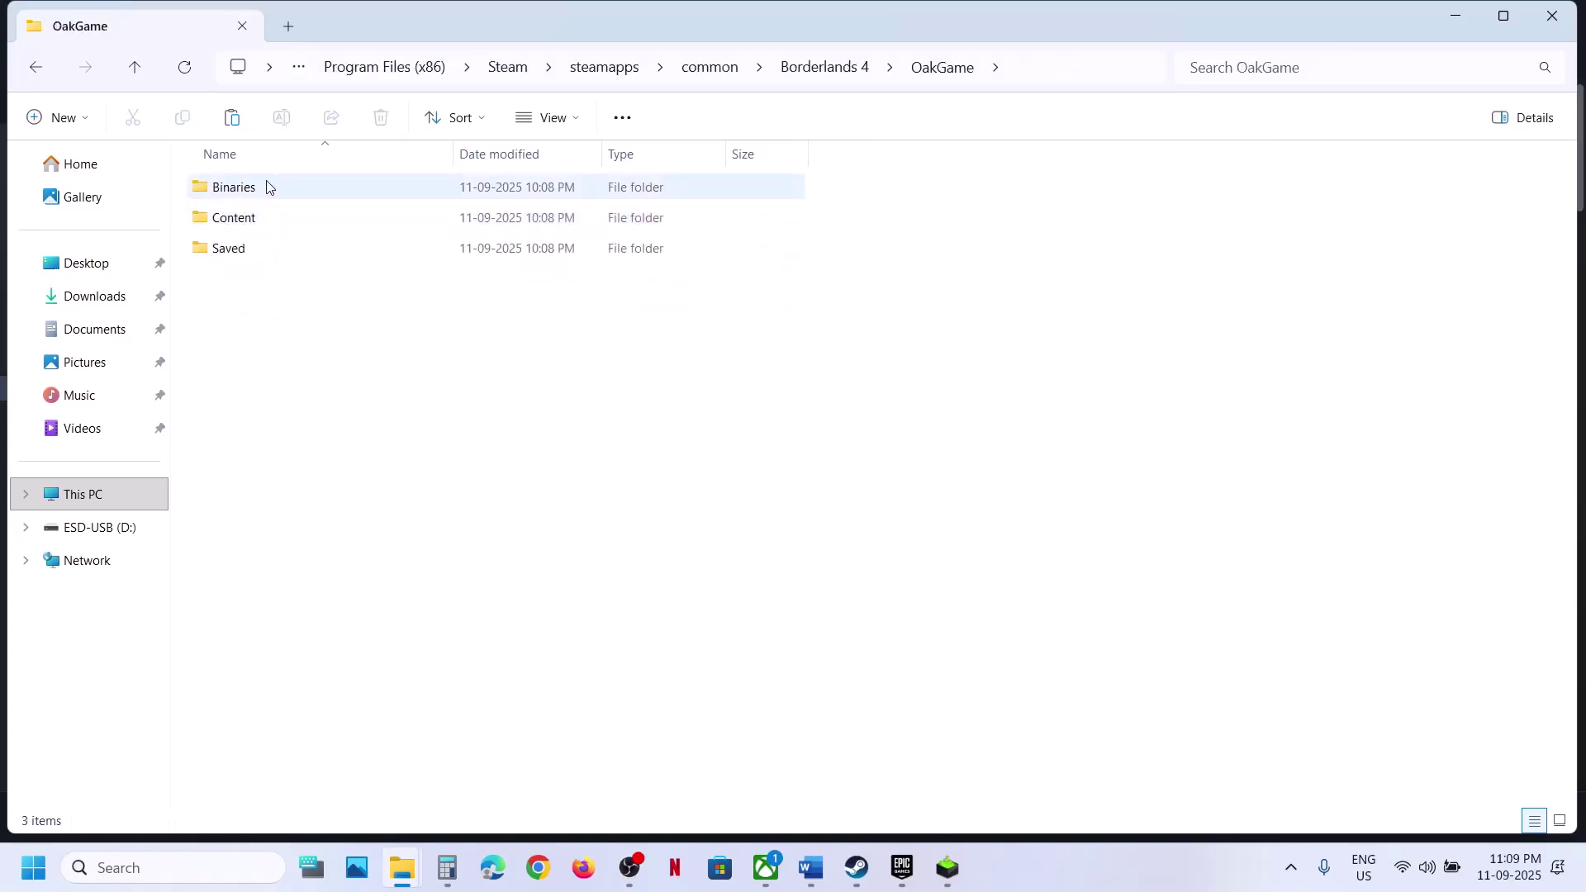
double_click(252, 192)
double_click(251, 191)
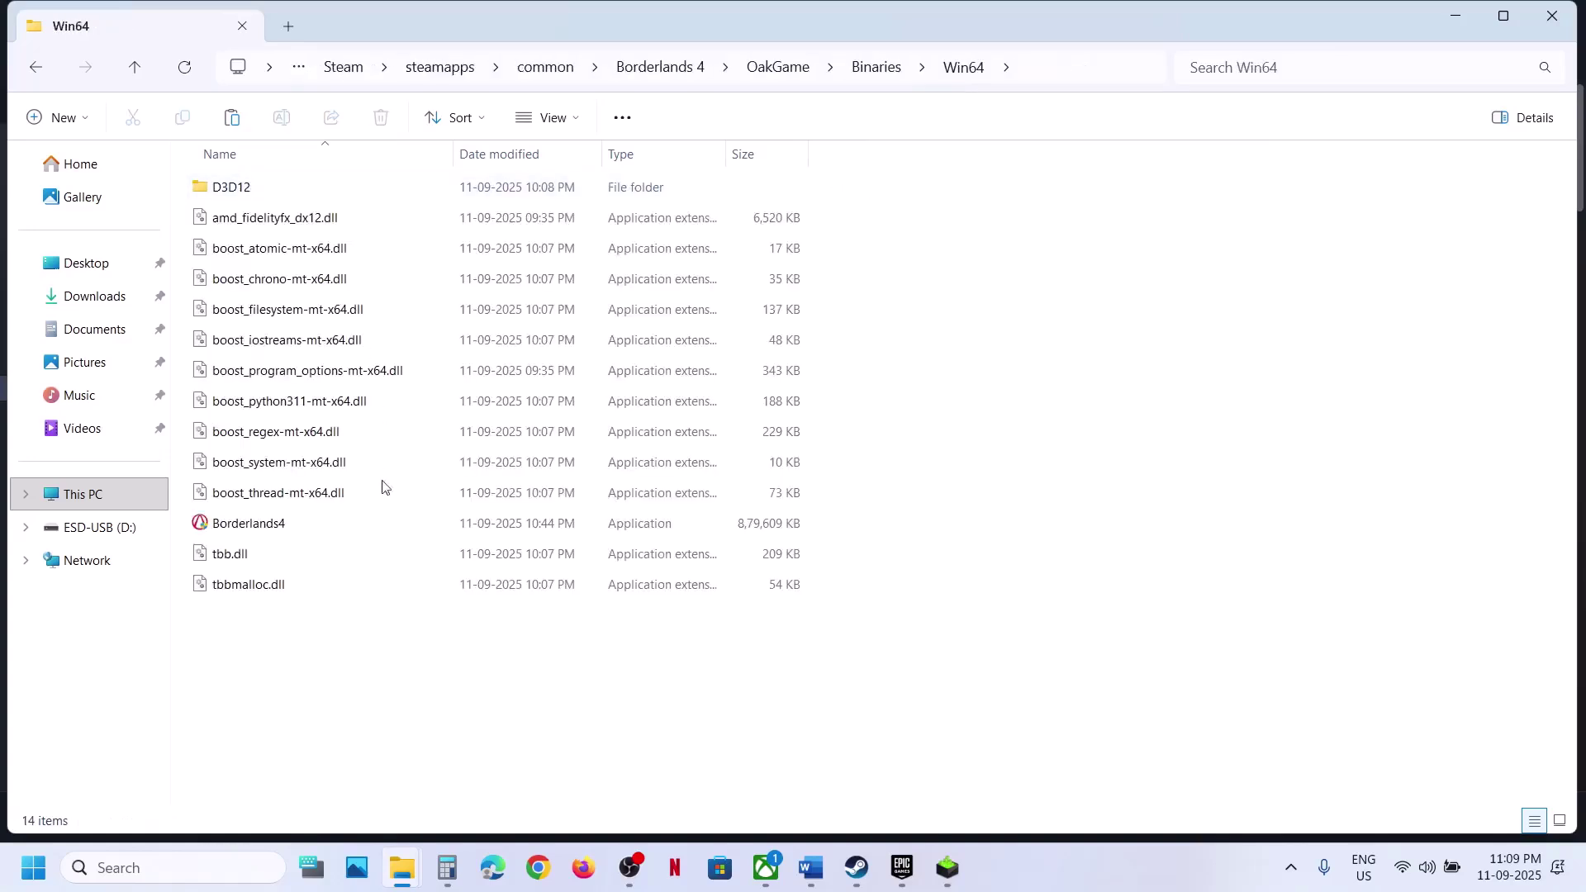
Set the Borderlands4 application in Win64 to run as an administrator in its compatibility properties and apply the change.
left_click(273, 529)
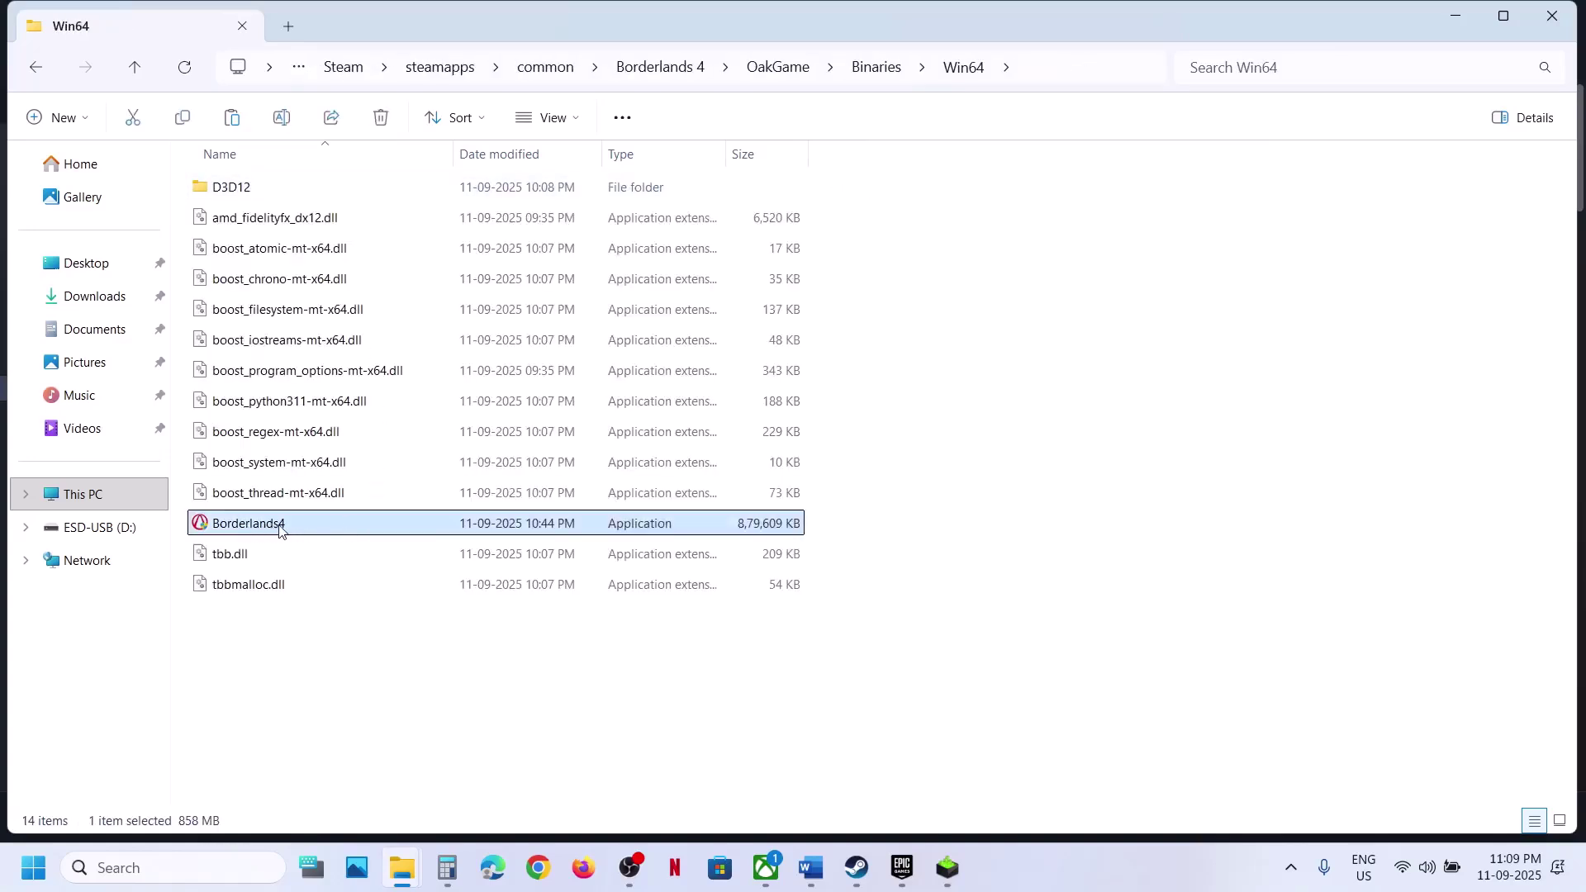
right_click(279, 531)
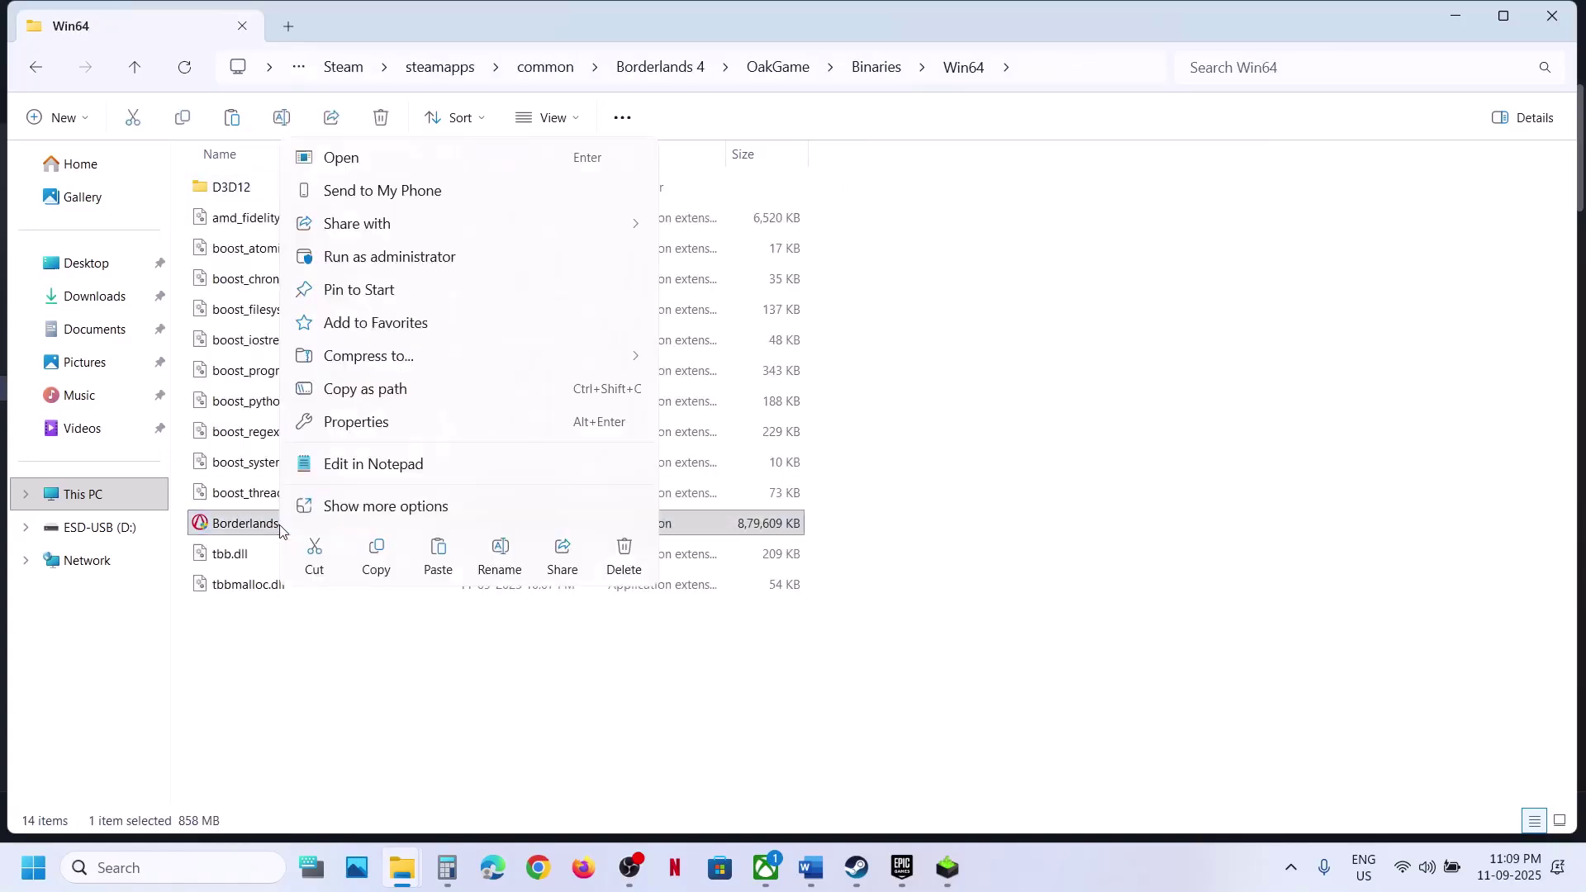
left_click(386, 426)
left_click(475, 327)
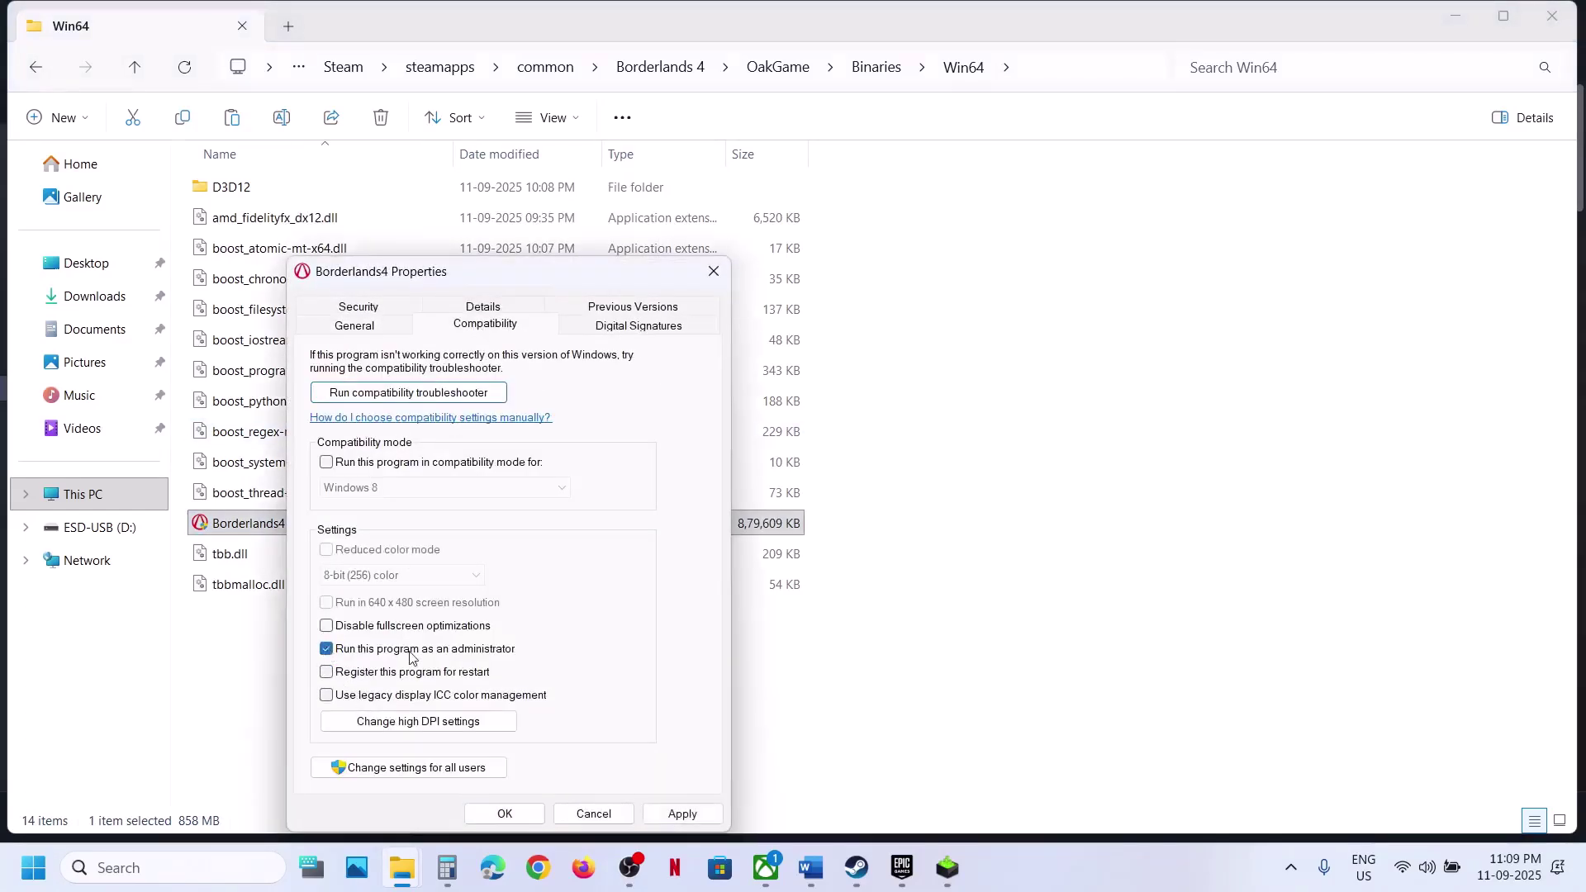
left_click(682, 814)
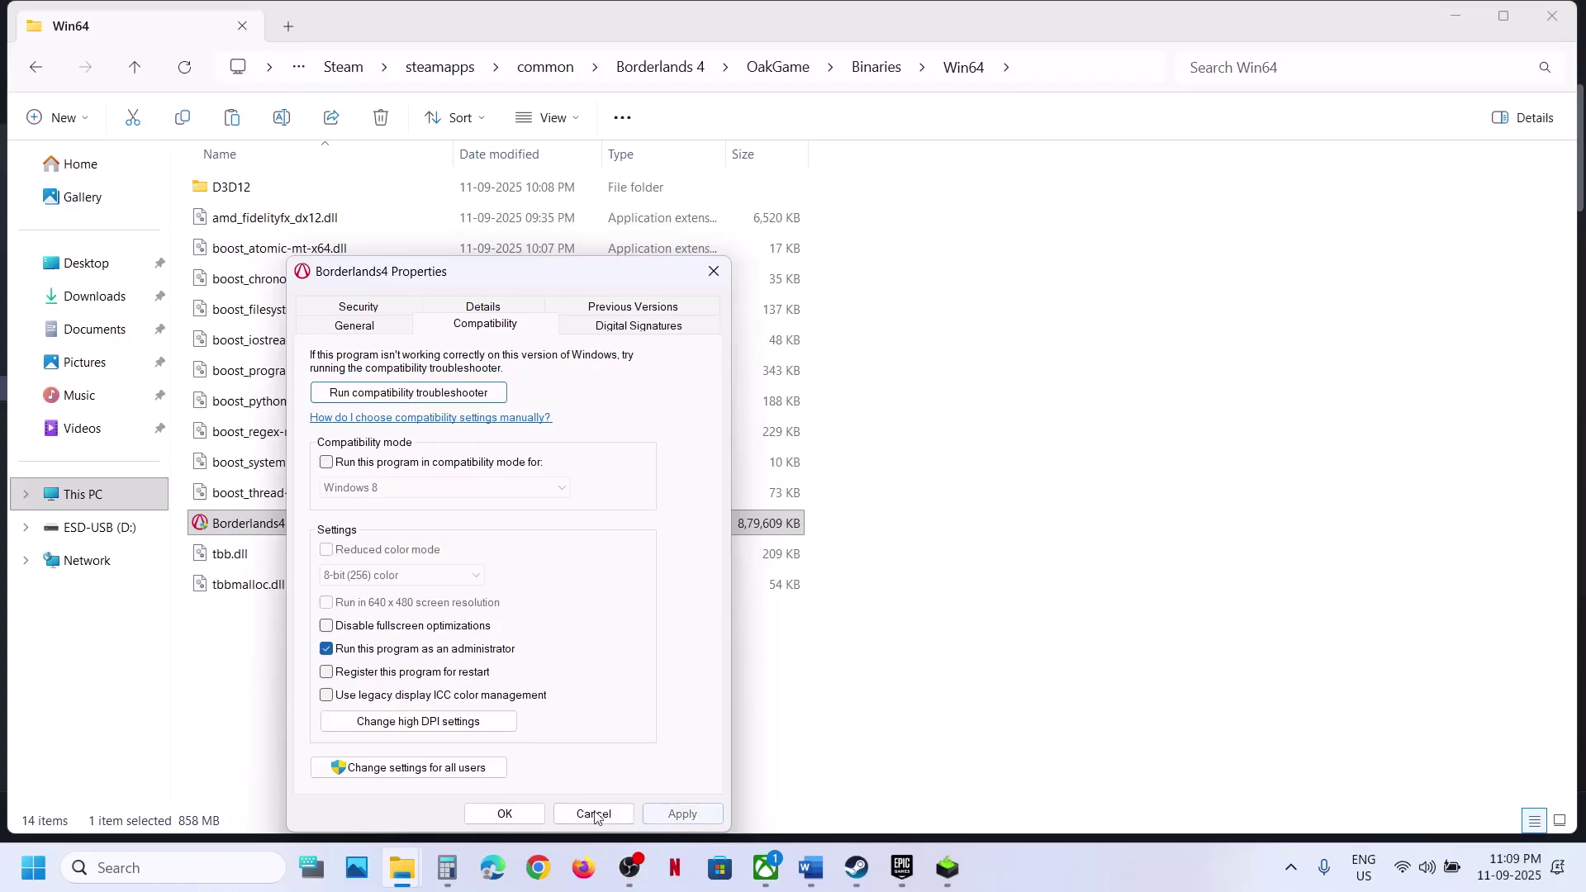
left_click(505, 814)
Set the Borderlands4 application to run in compatibility mode for Windows 8 and apply the change.
right_click(279, 529)
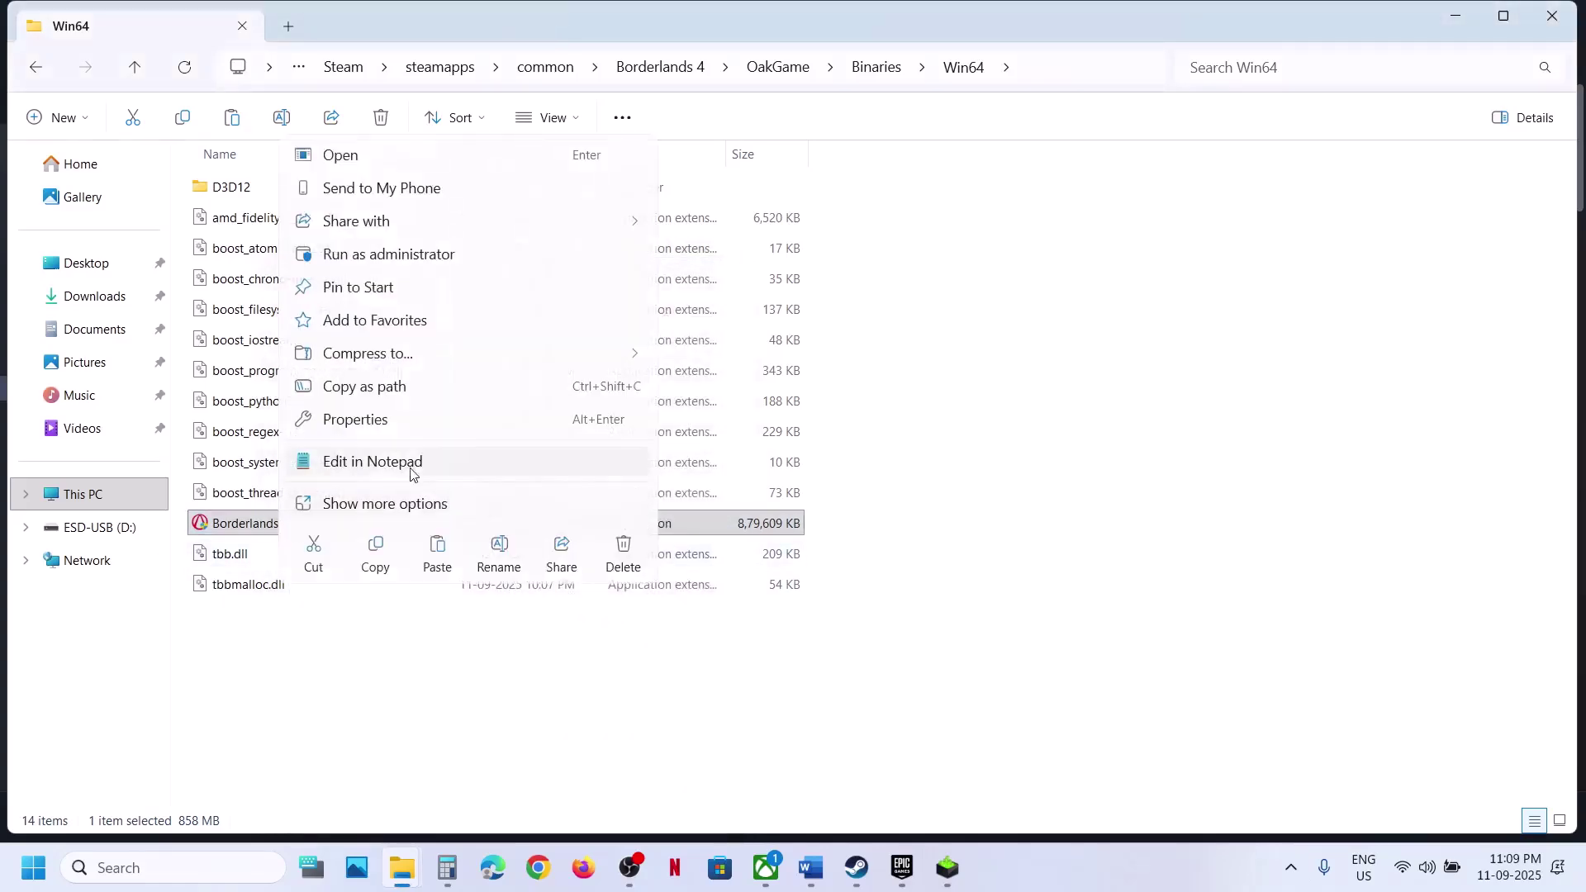
left_click(355, 419)
left_click(451, 324)
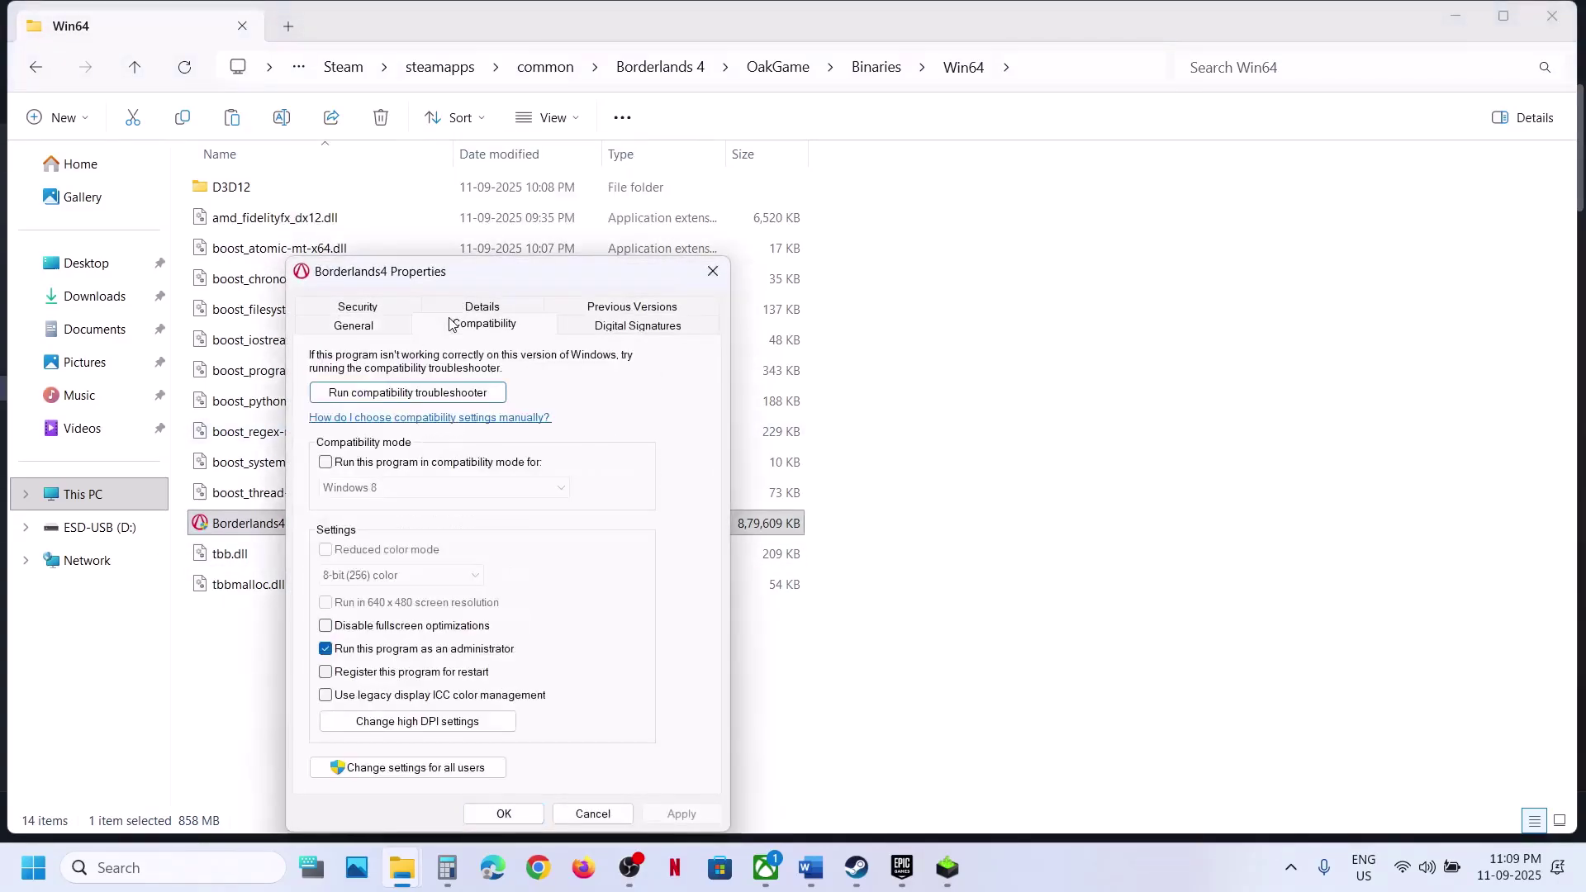
left_click(326, 463)
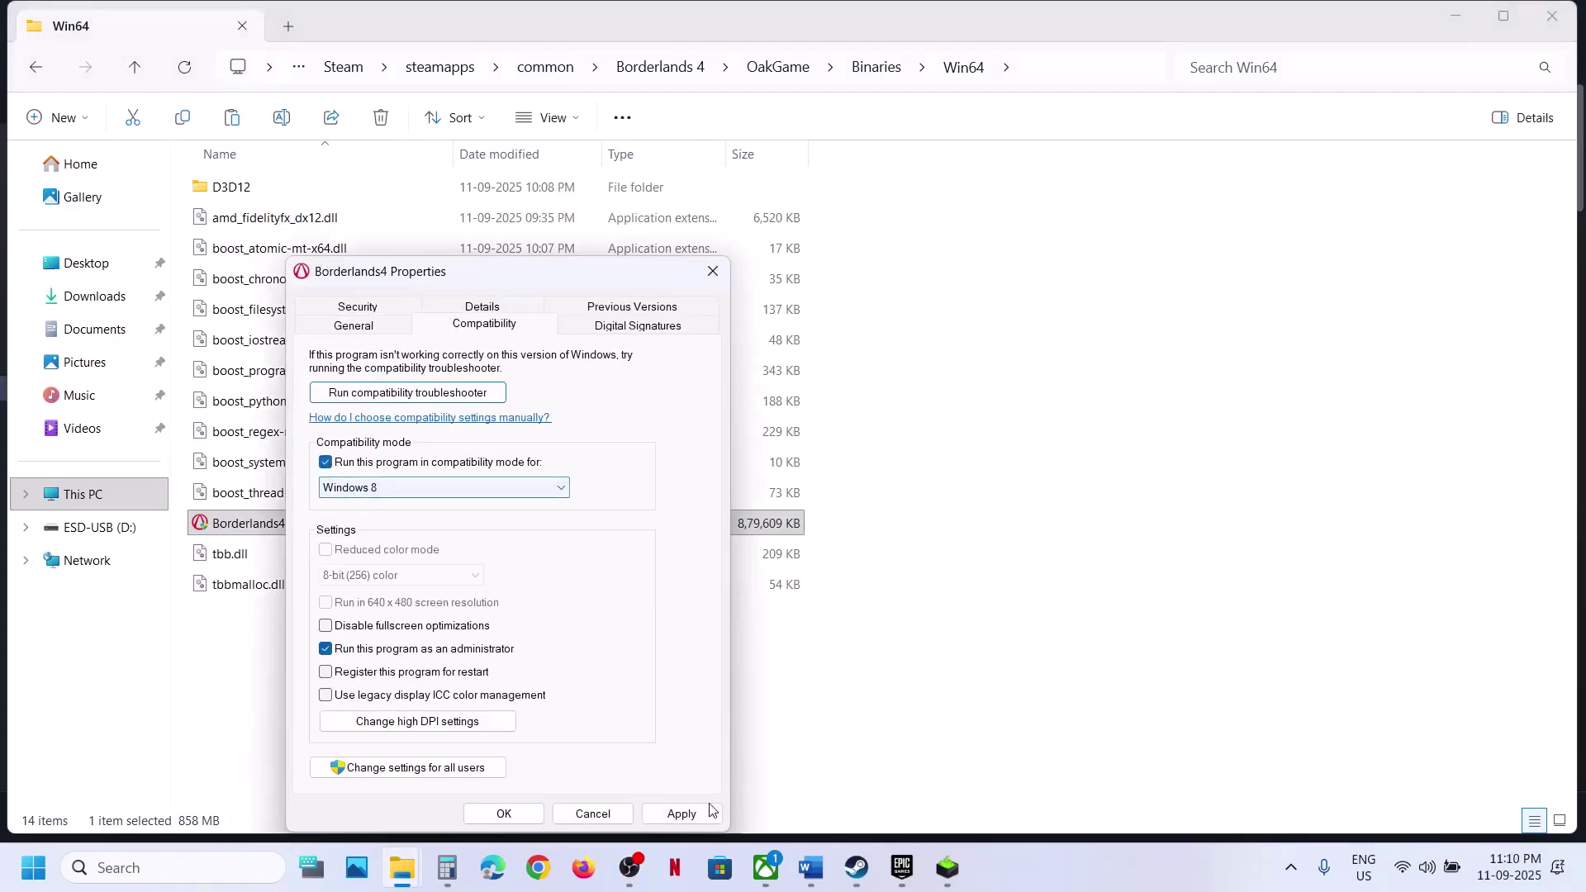
left_click(682, 814)
left_click(504, 813)
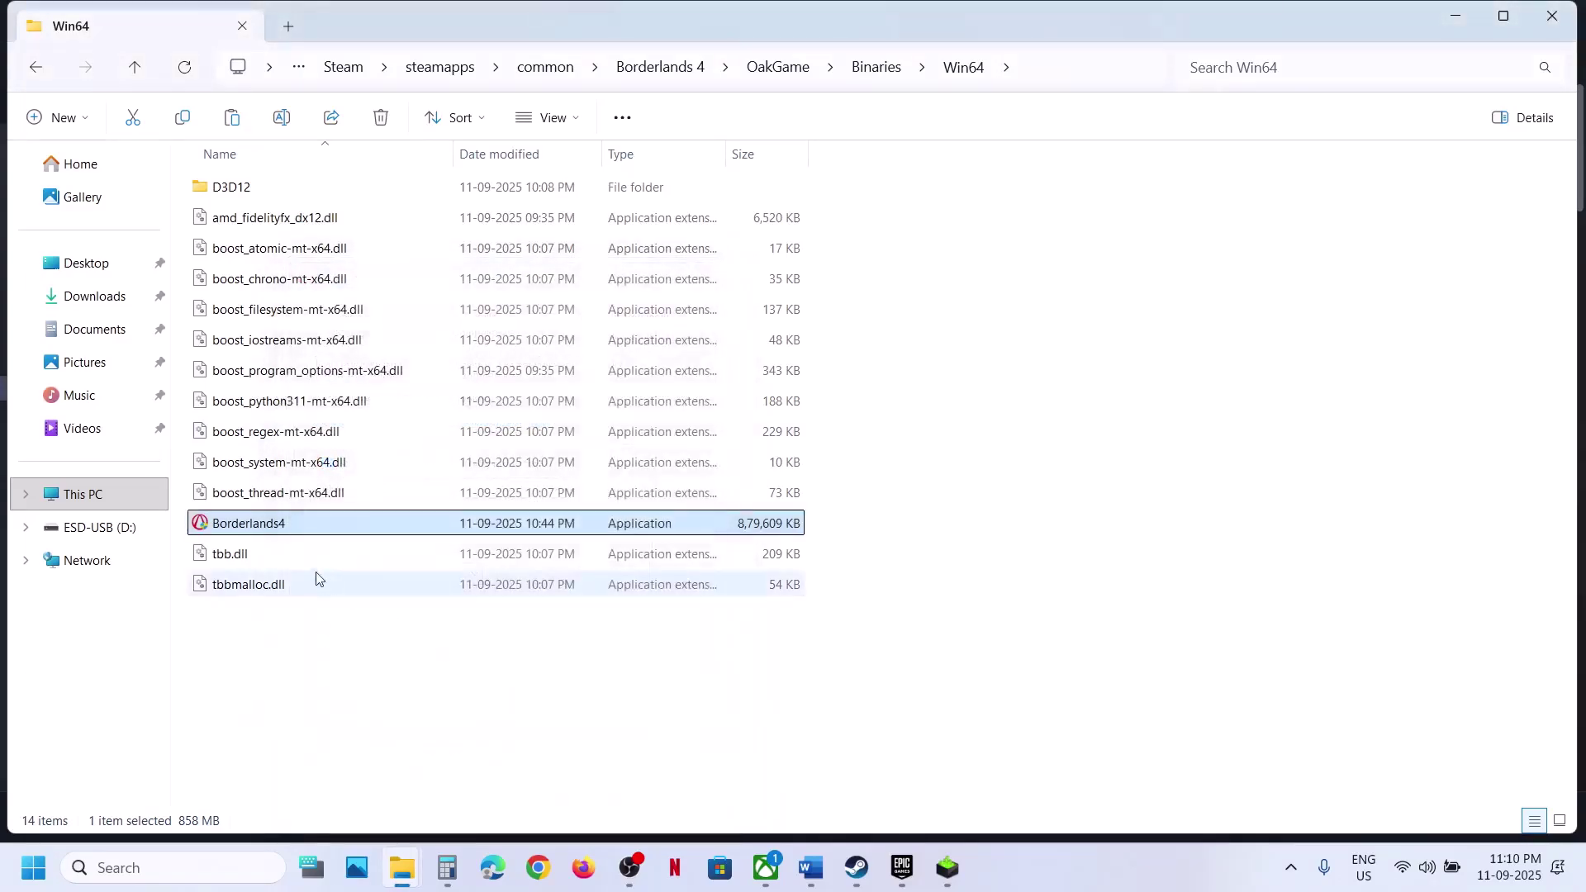
Change Borderlands4's compatibility mode to Windows 7 and disable fullscreen optimizations, applying both changes.
right_click(285, 527)
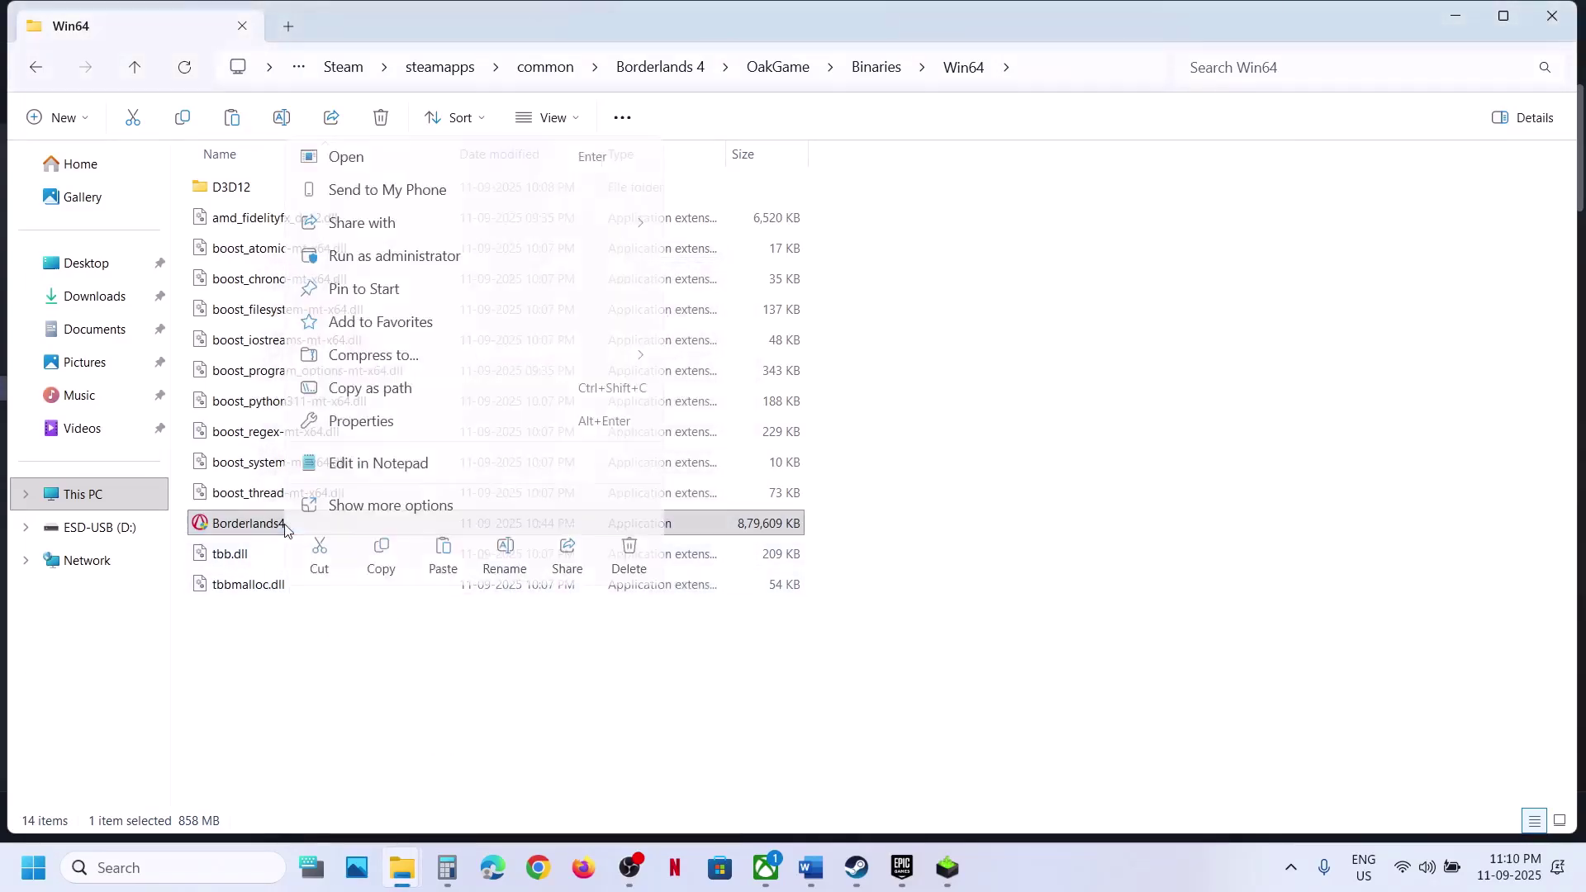
left_click(363, 421)
left_click(502, 327)
left_click(388, 487)
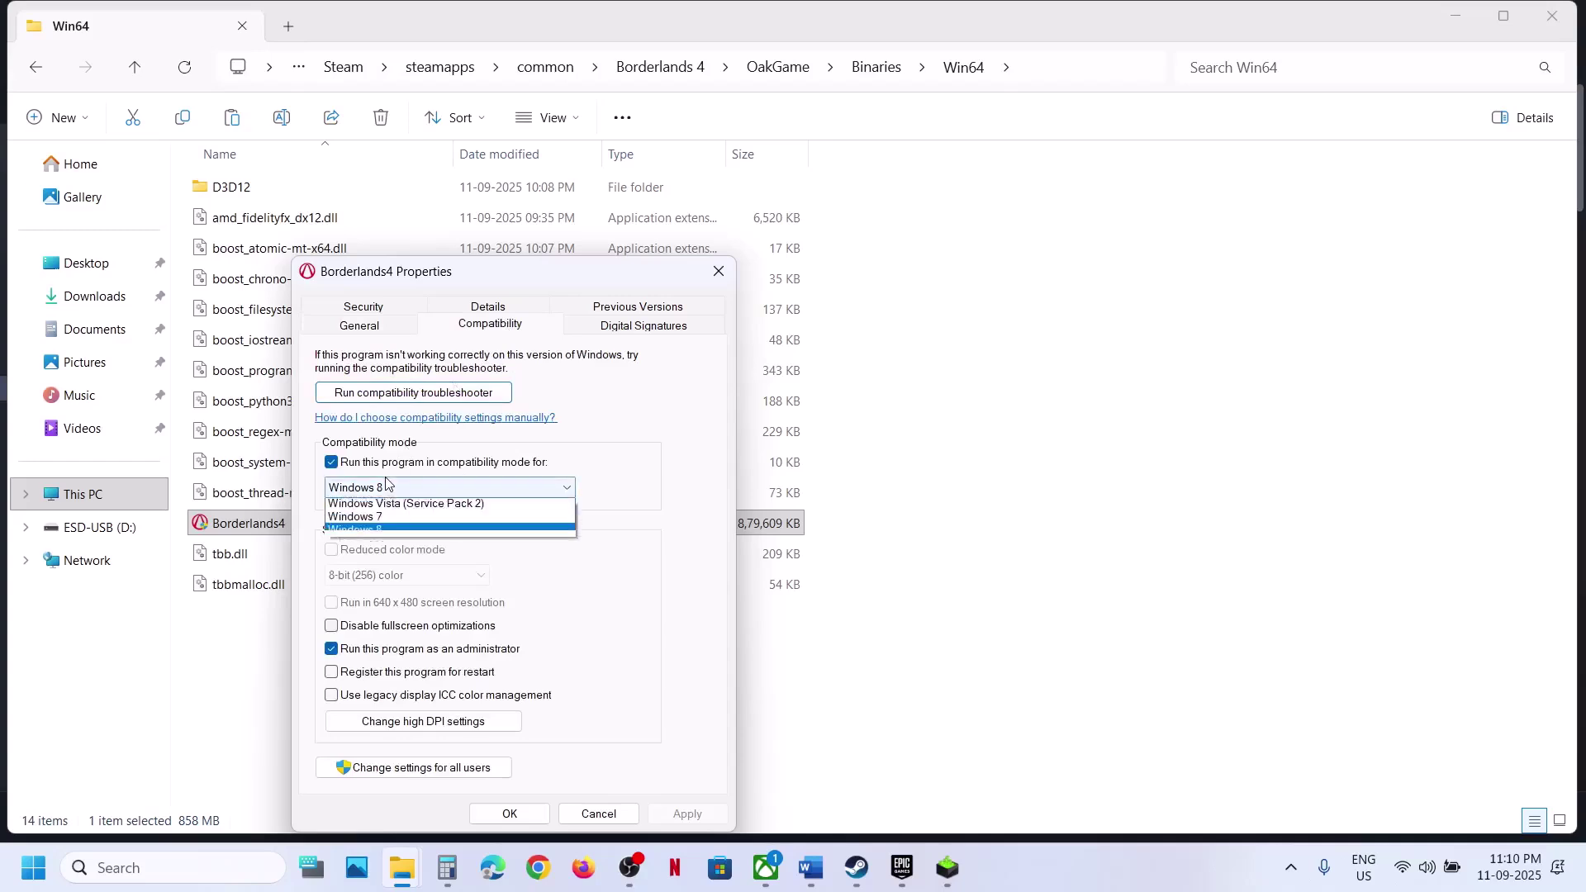
left_click(380, 549)
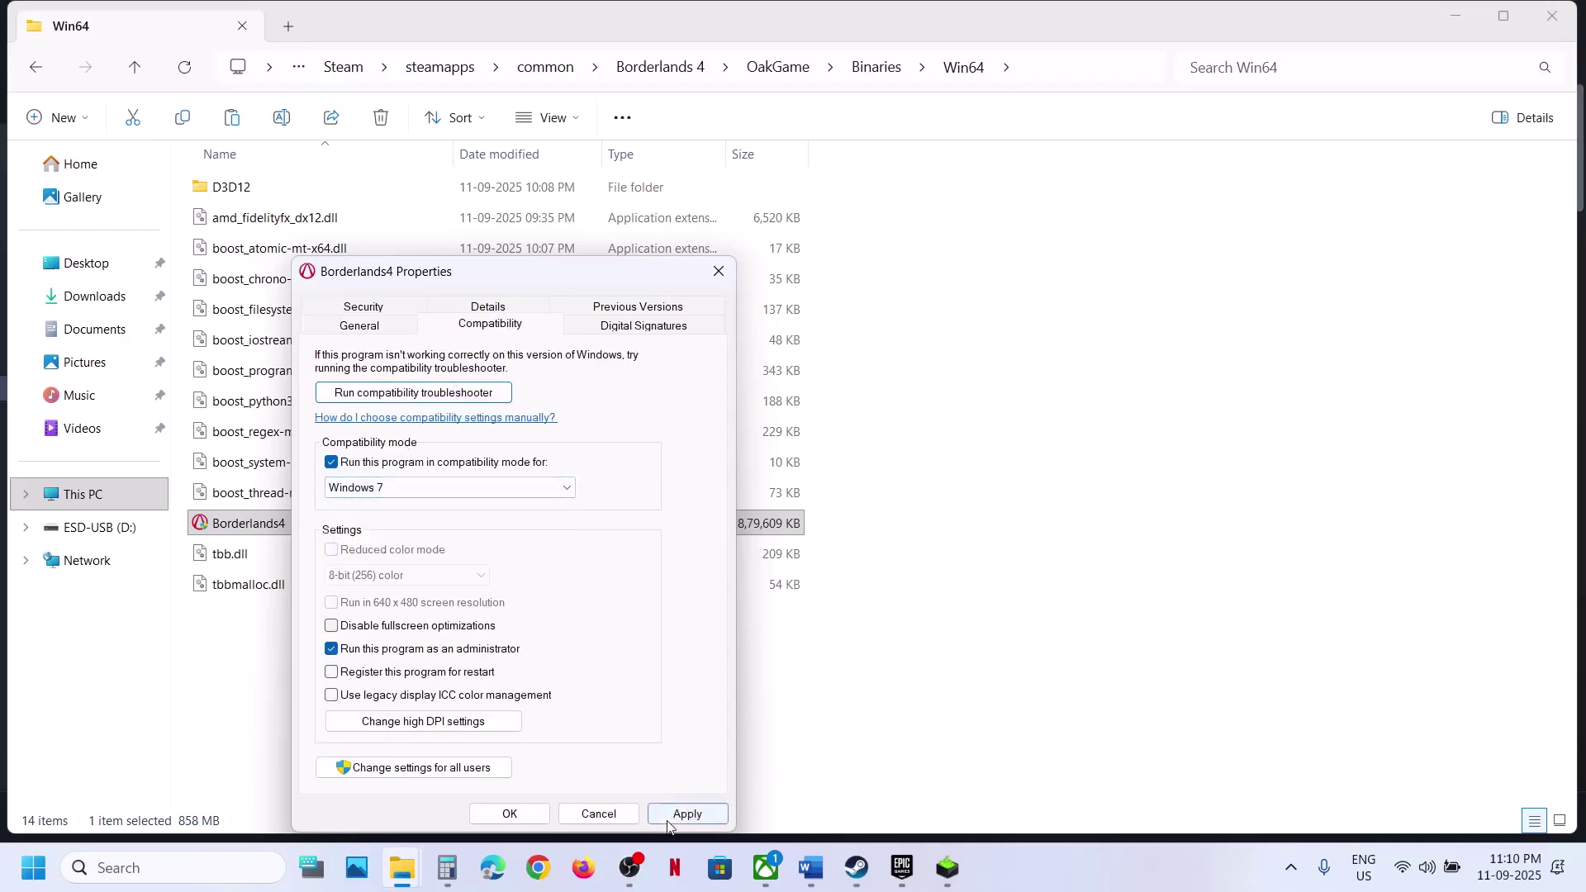
left_click(688, 813)
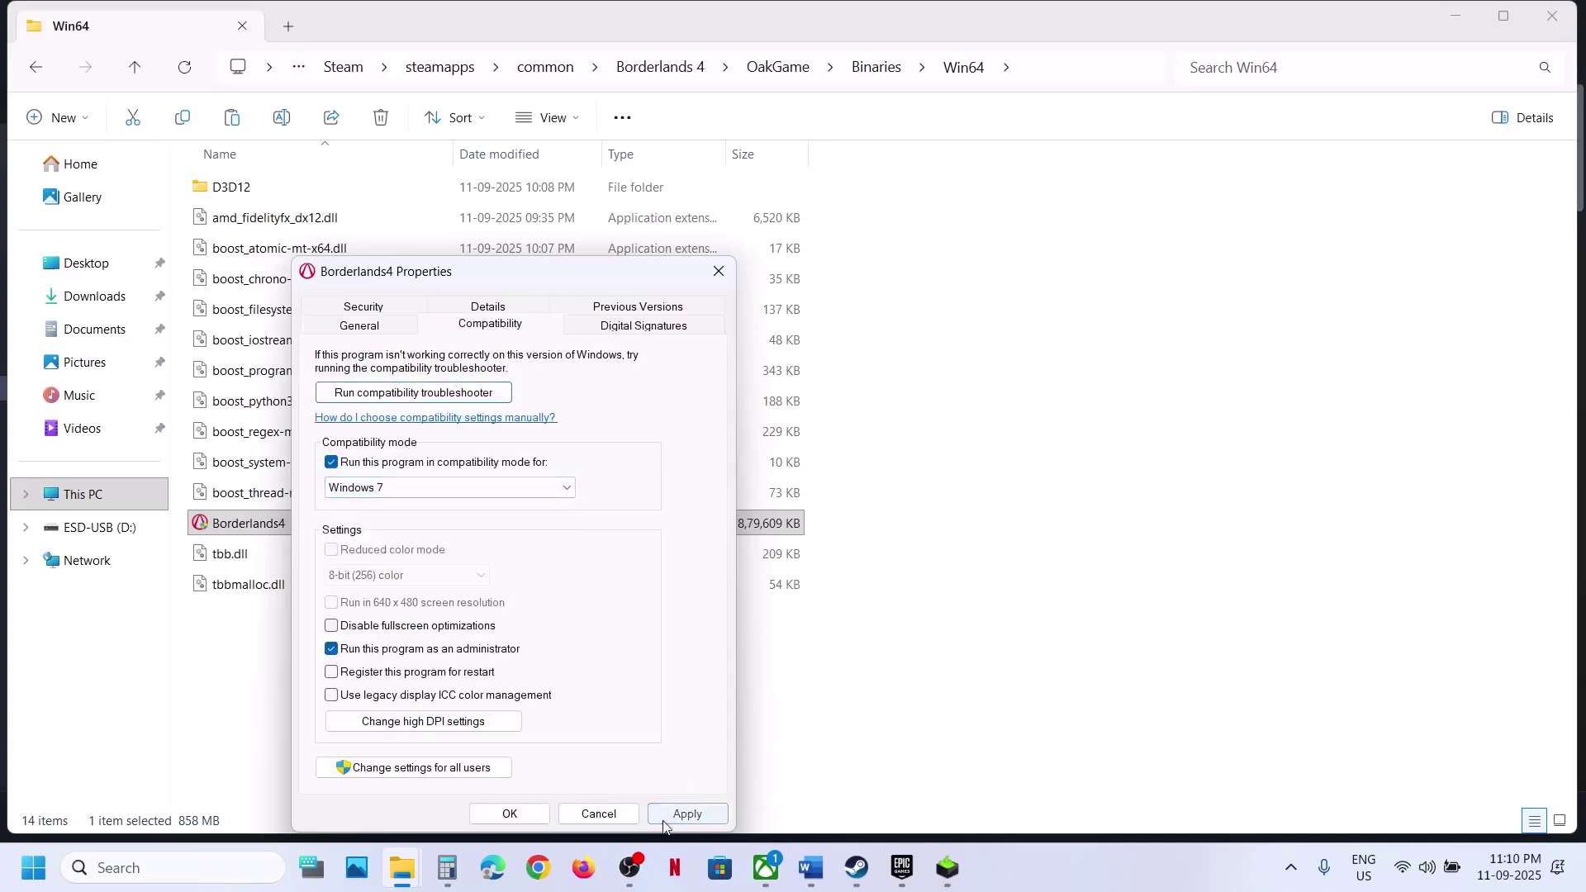
left_click(381, 632)
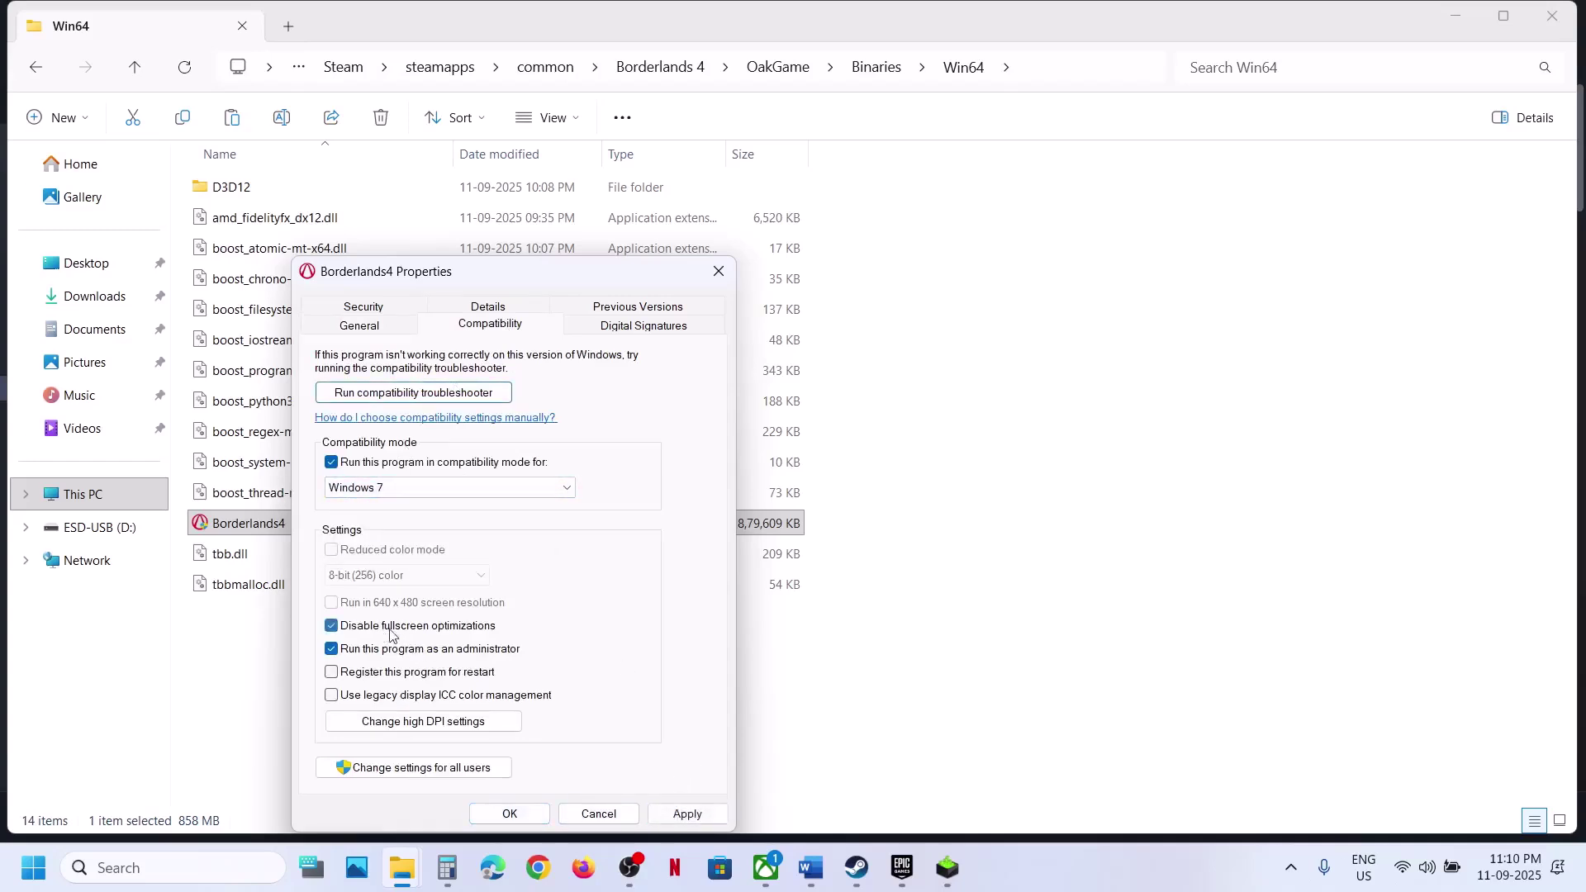
left_click(685, 812)
left_click(511, 813)
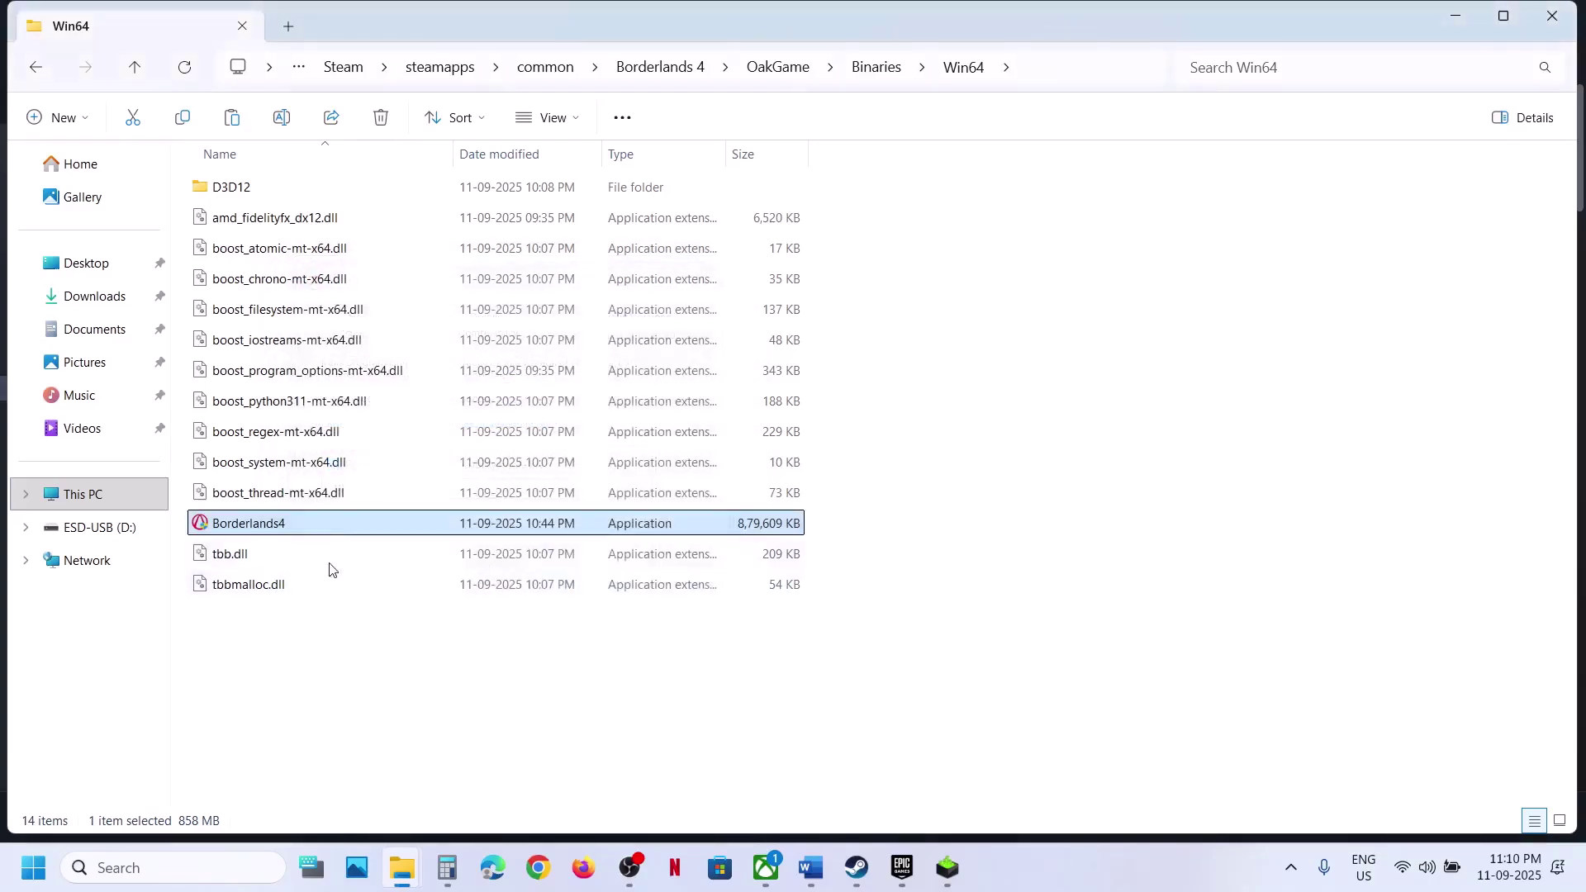
Turn off compatibility mode, disabled fullscreen optimizations and running as administrator for the Borderlands4 application, and apply the changes.
right_click(259, 529)
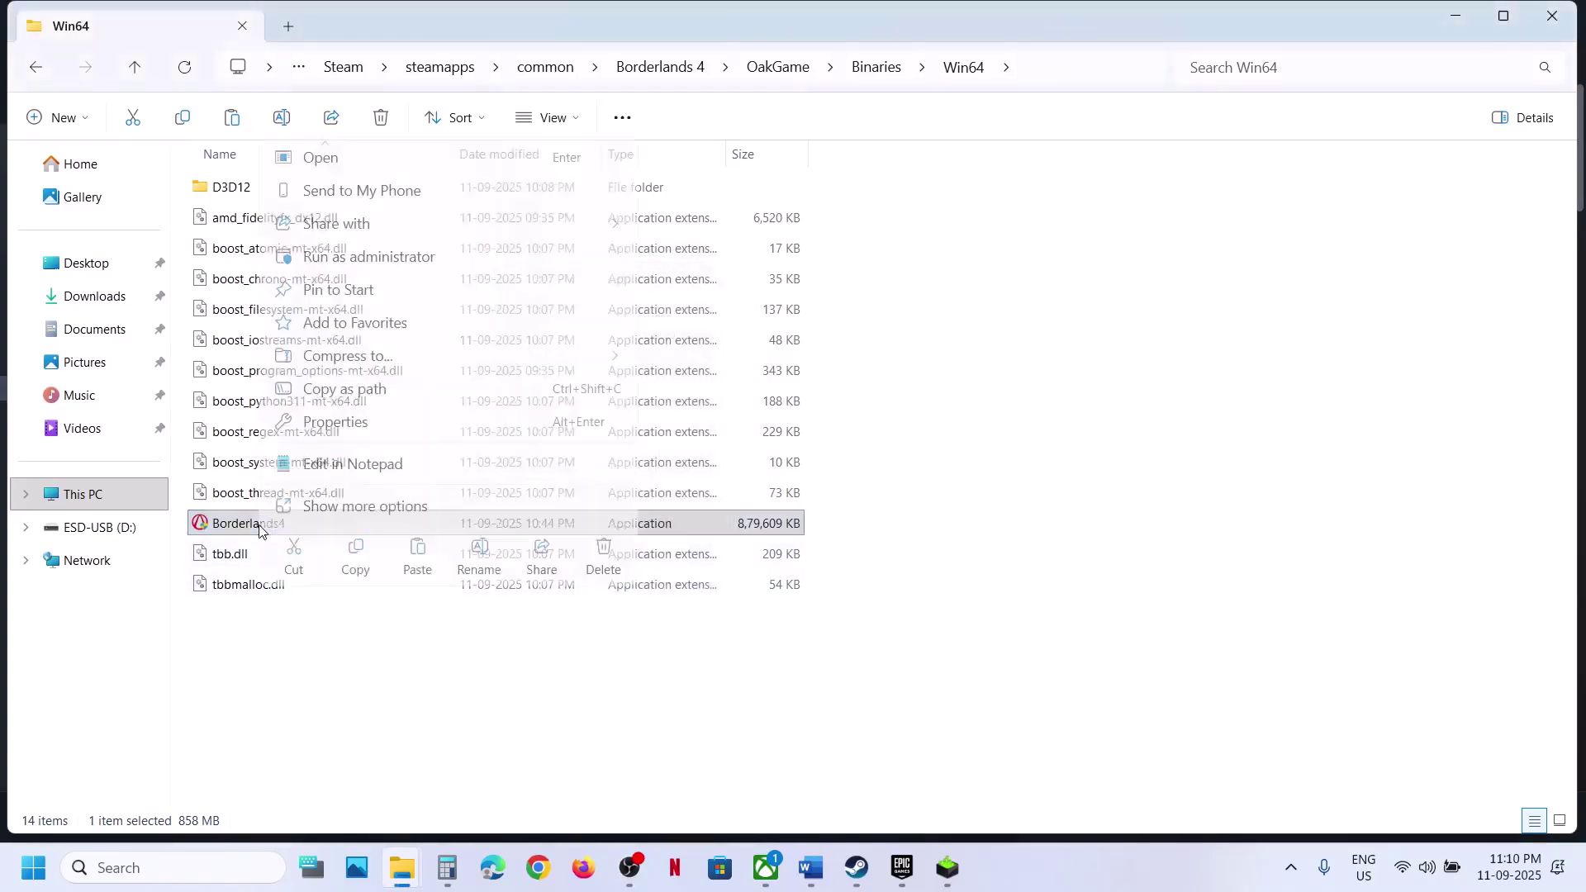
left_click(361, 421)
left_click(464, 329)
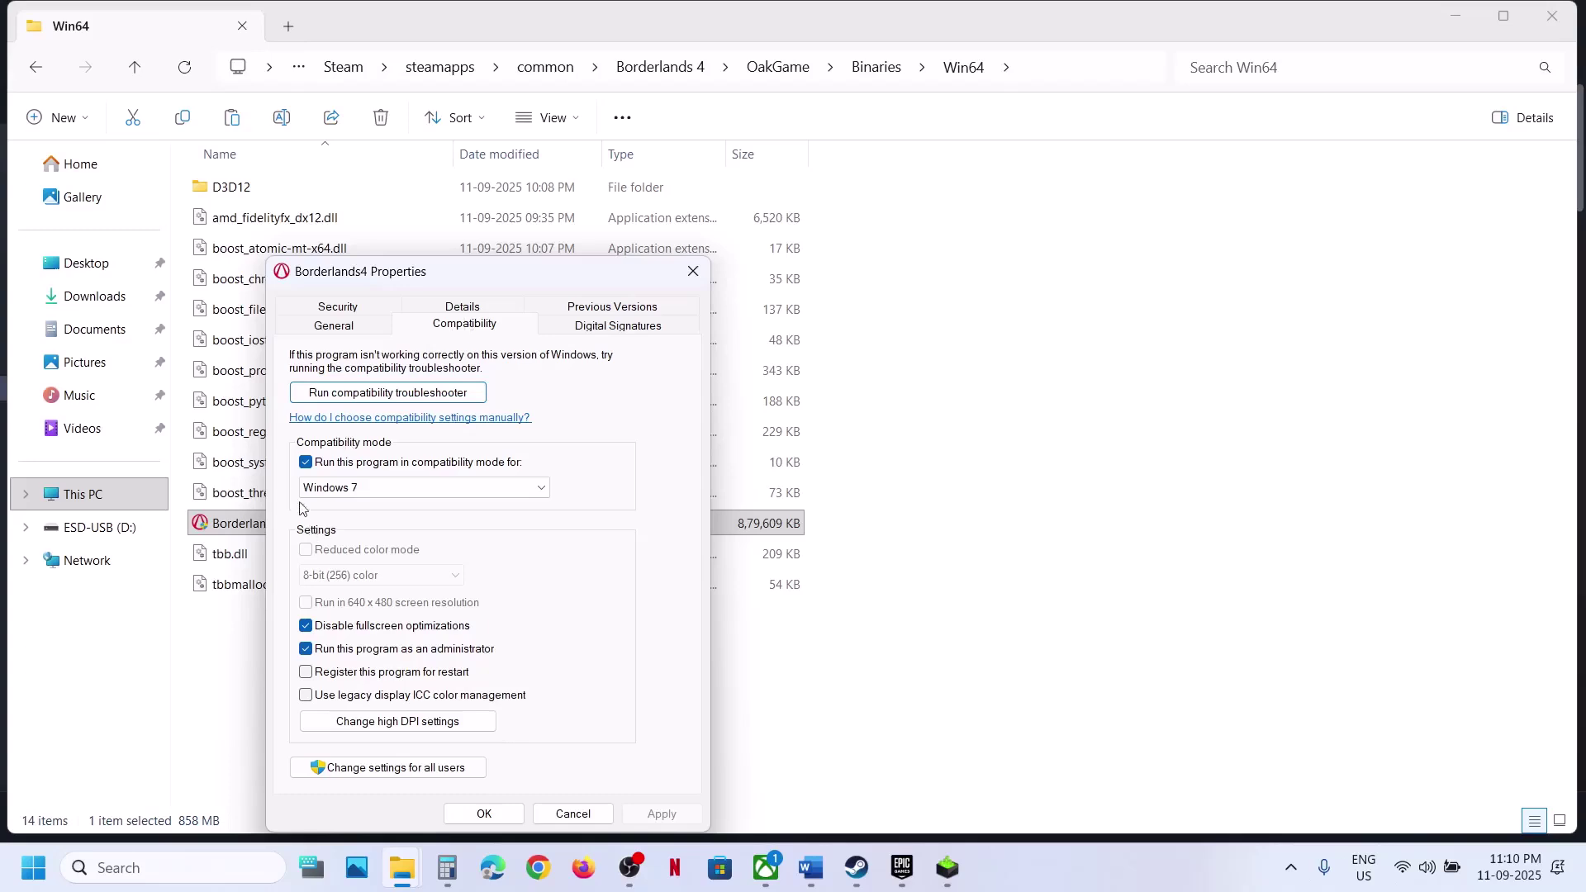
left_click(306, 461)
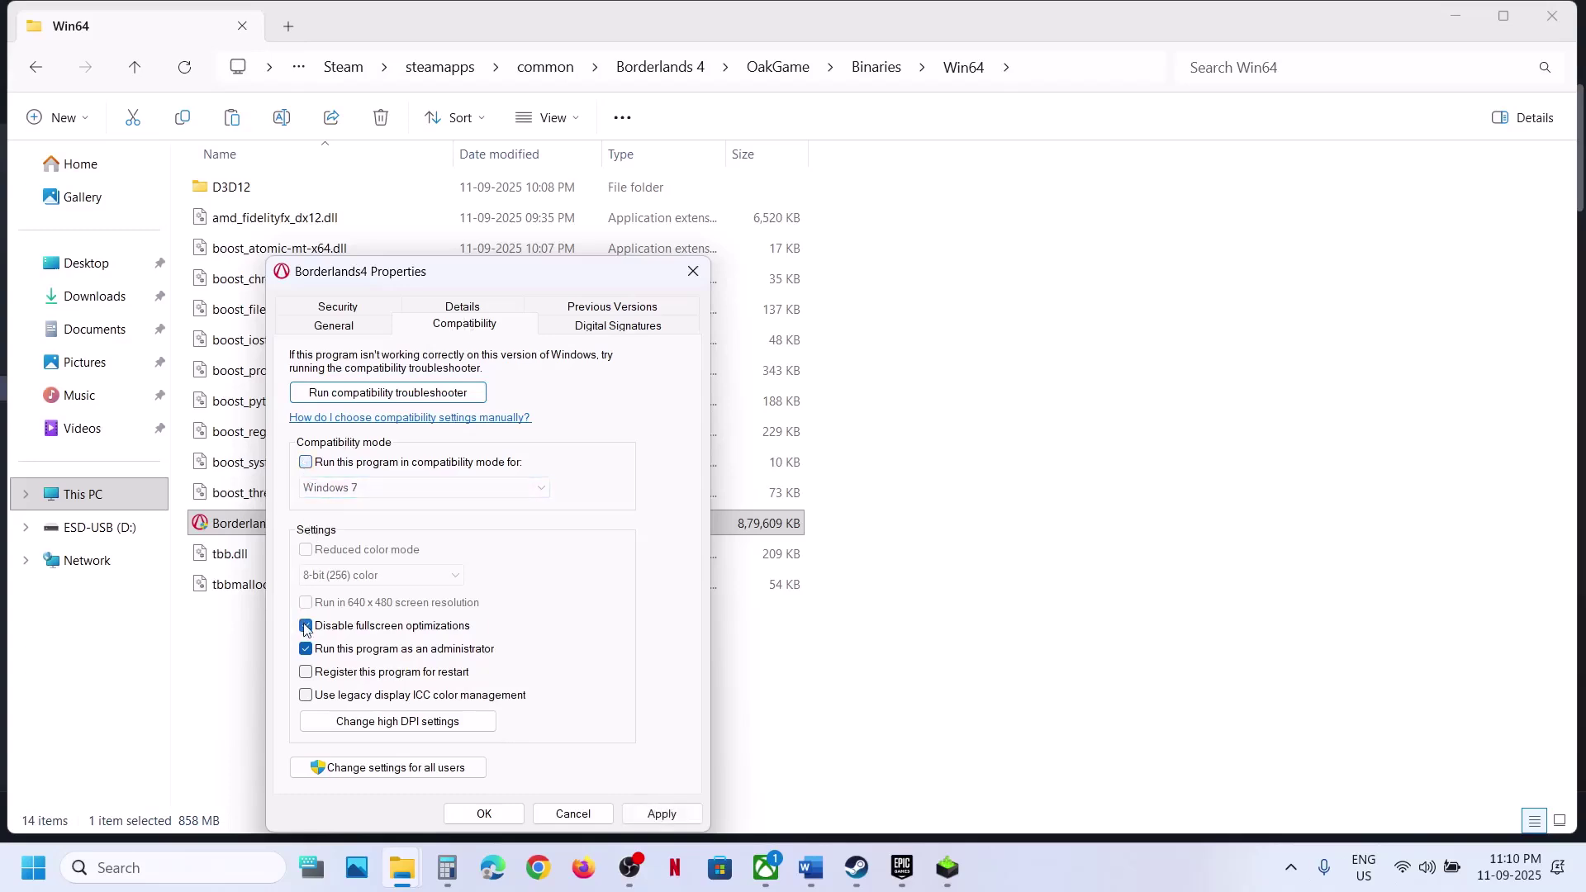
left_click(650, 813)
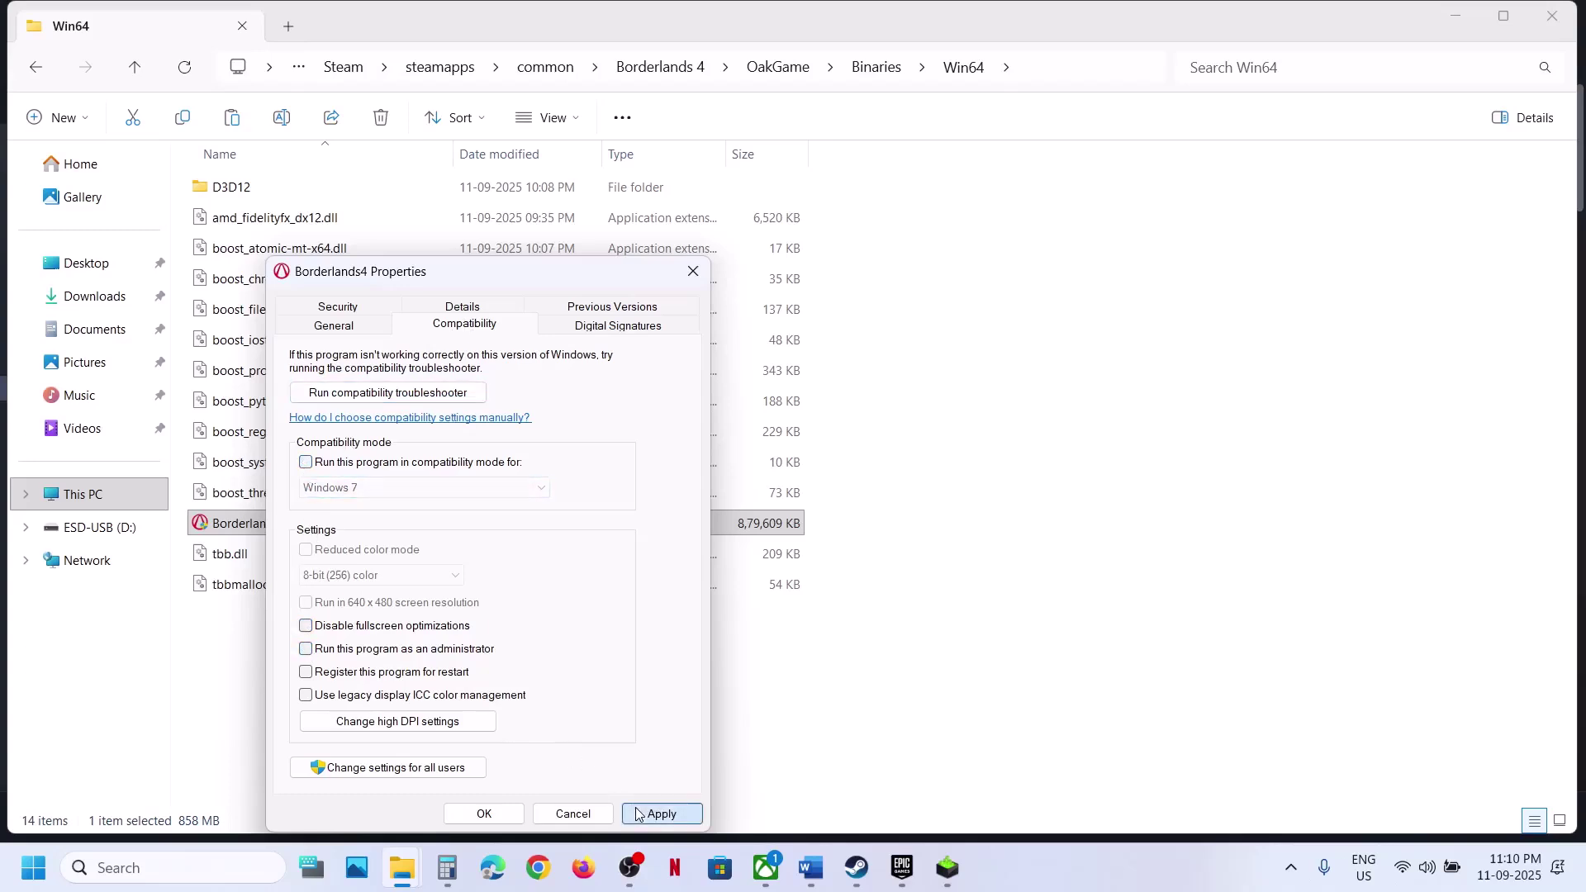
left_click(484, 813)
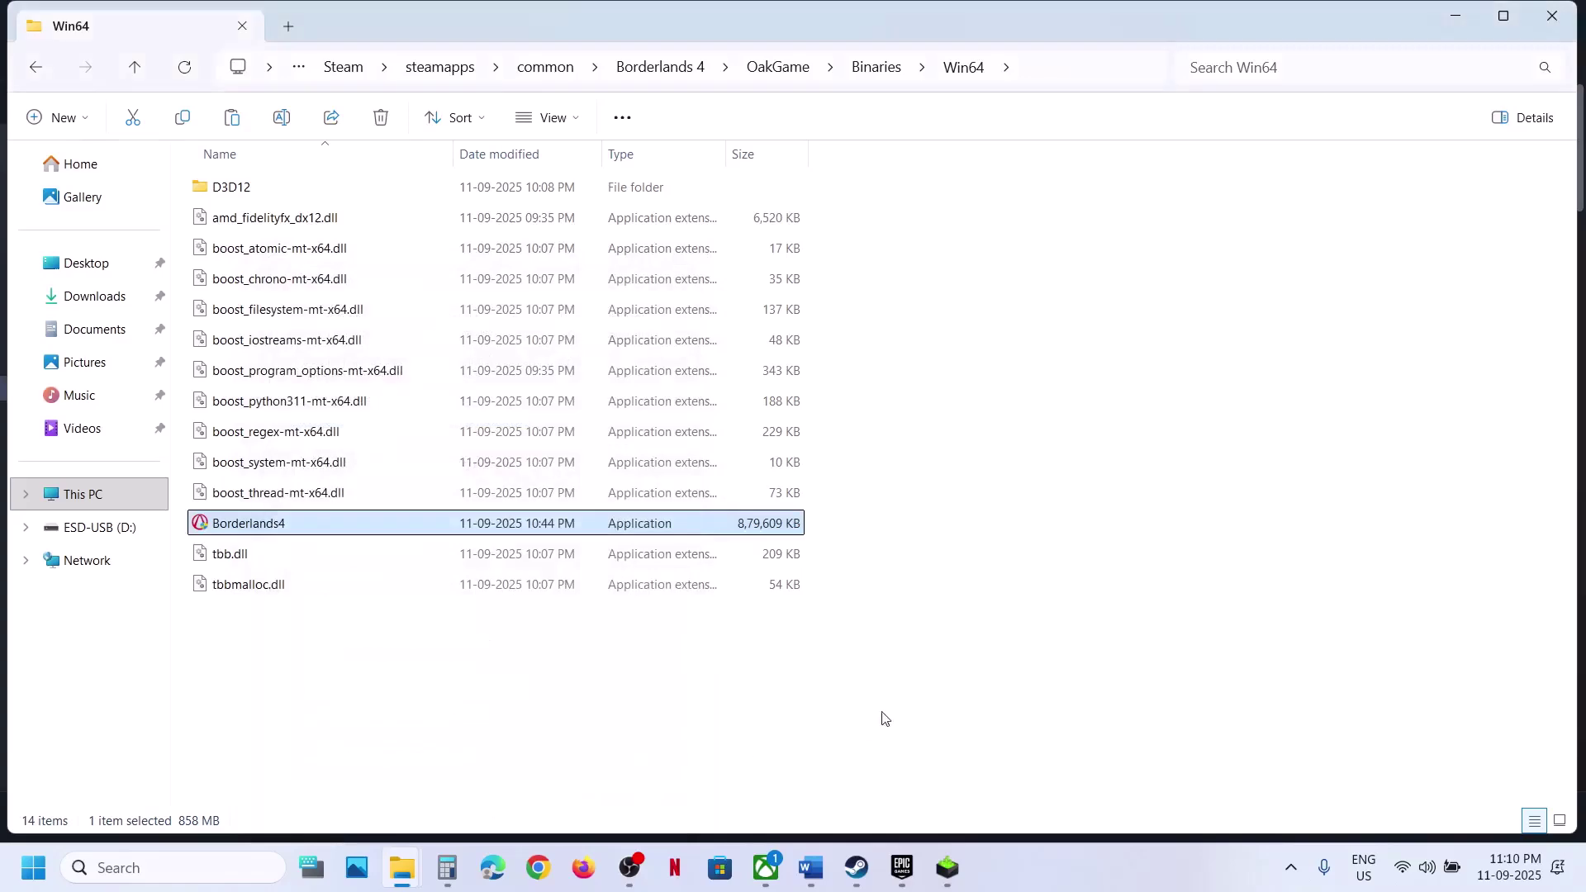
Switch to the Epic Games library and view VALORANT's management options to locate the install folder option, then close them.
left_click(902, 867)
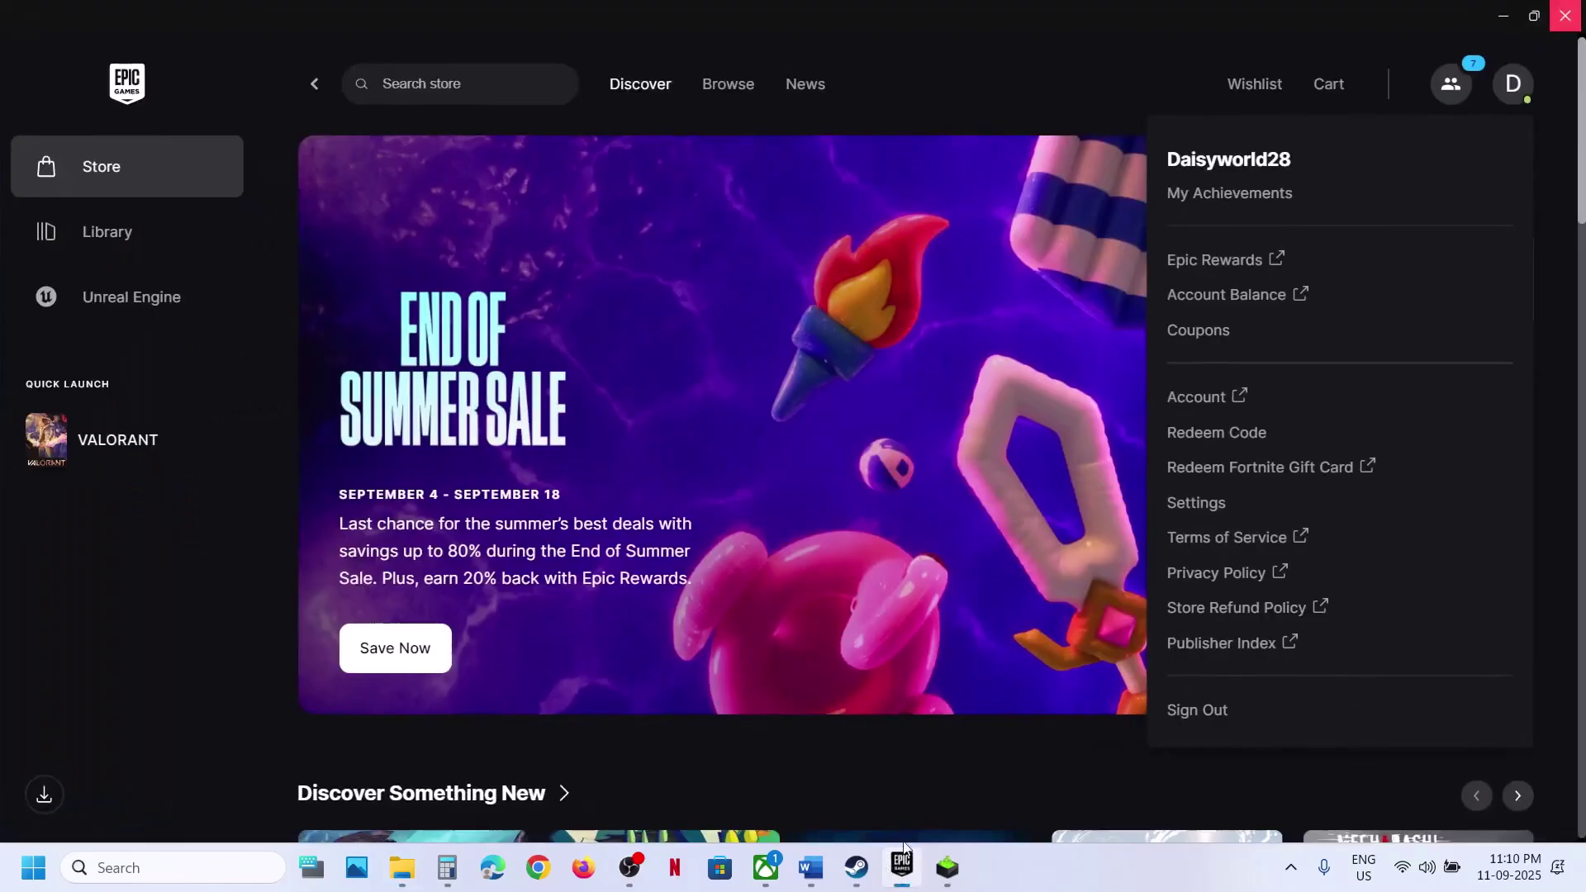
left_click(194, 248)
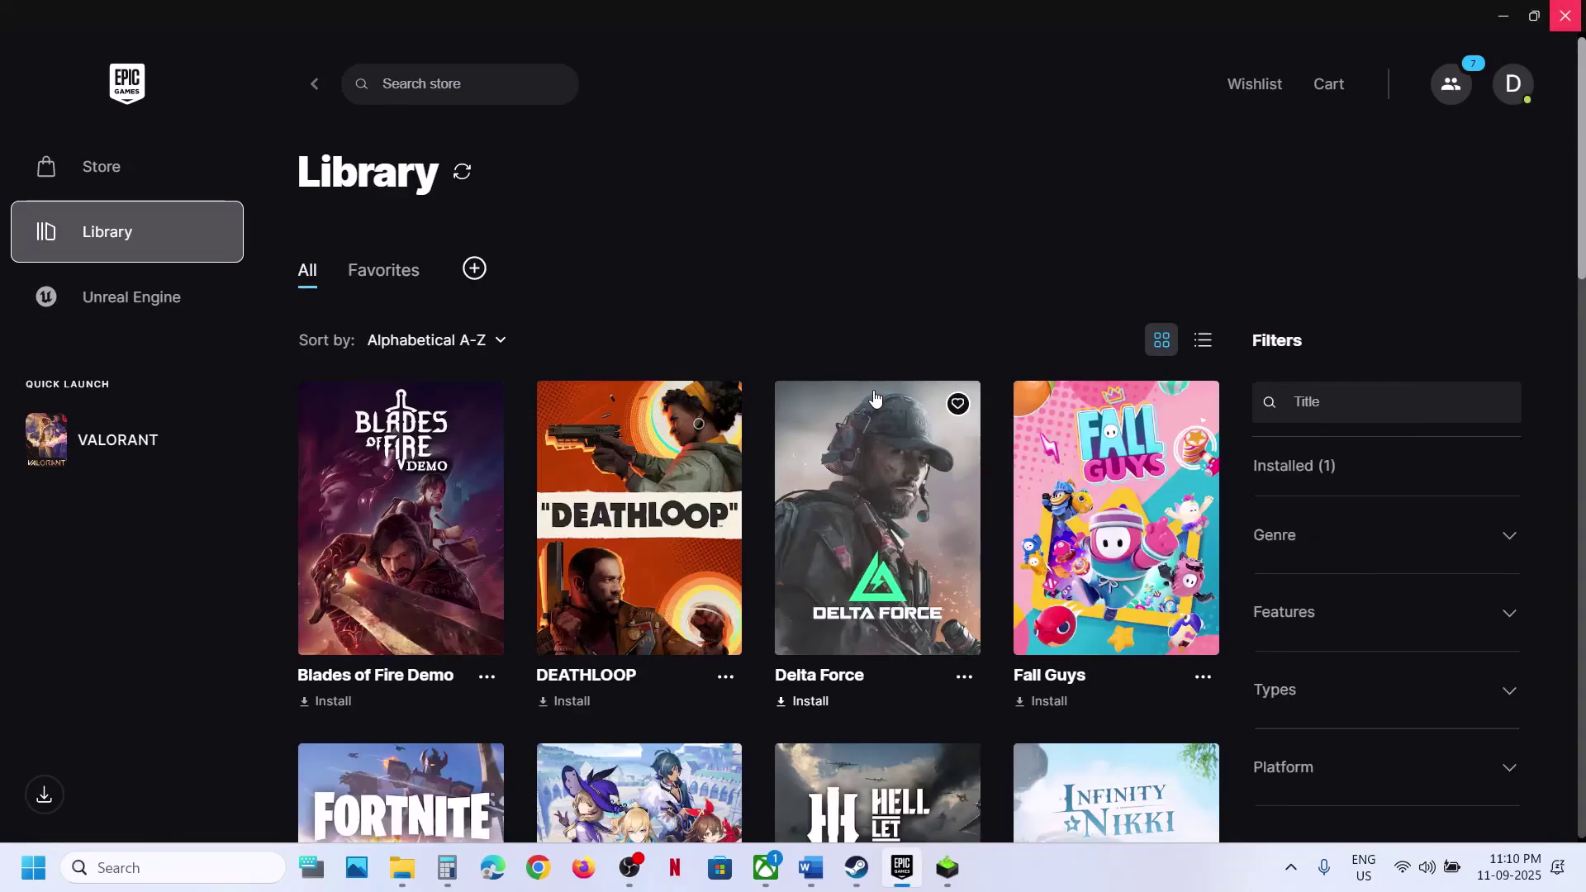
scroll(874, 397, "down", 15)
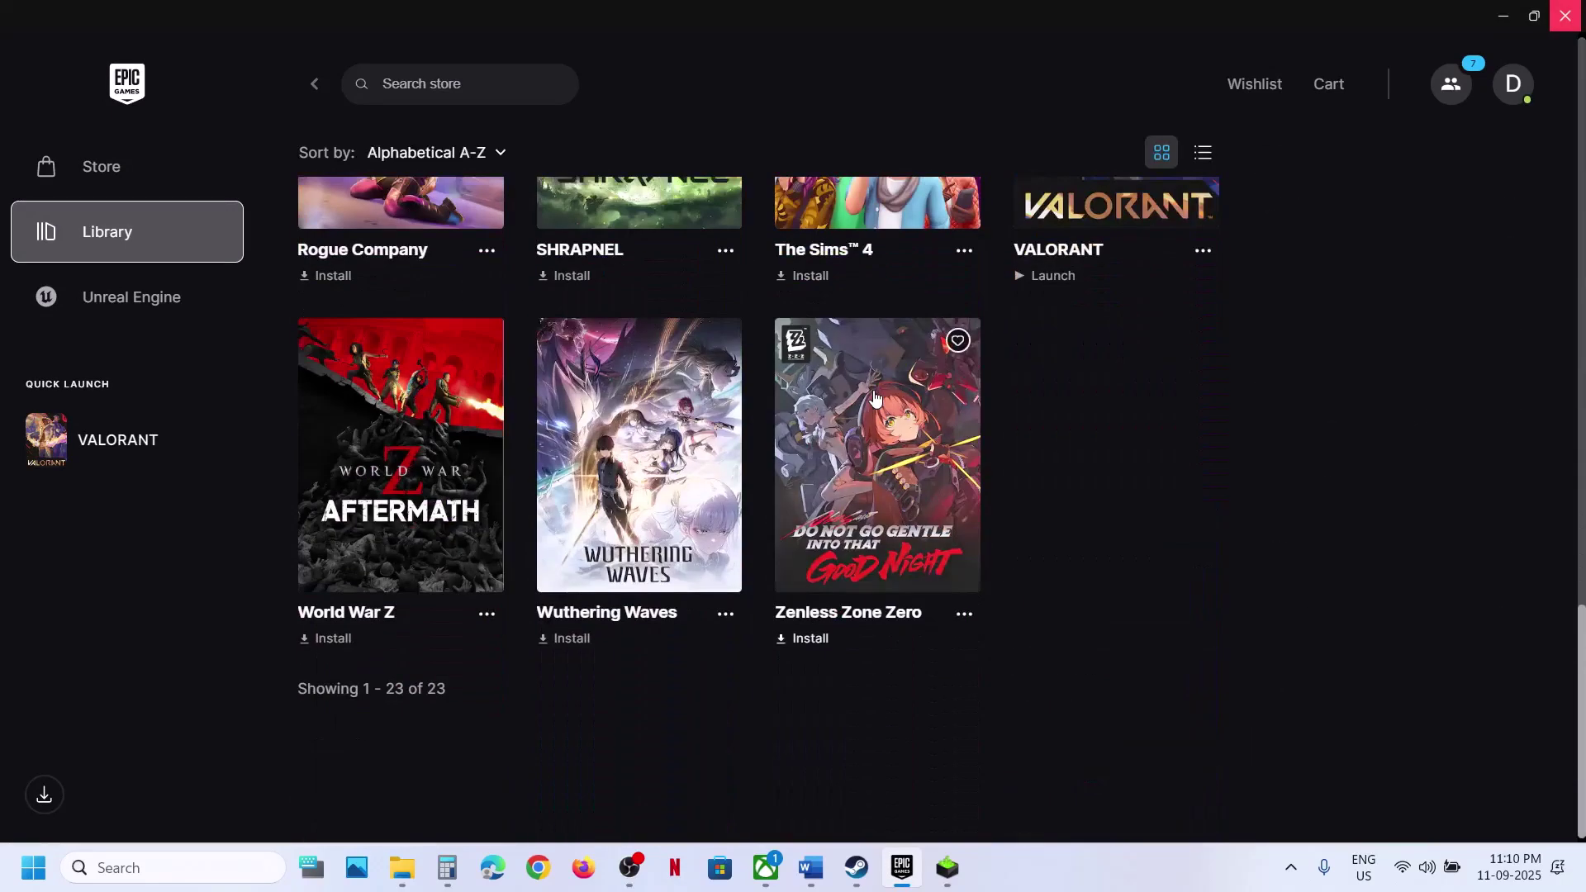
left_click(1203, 252)
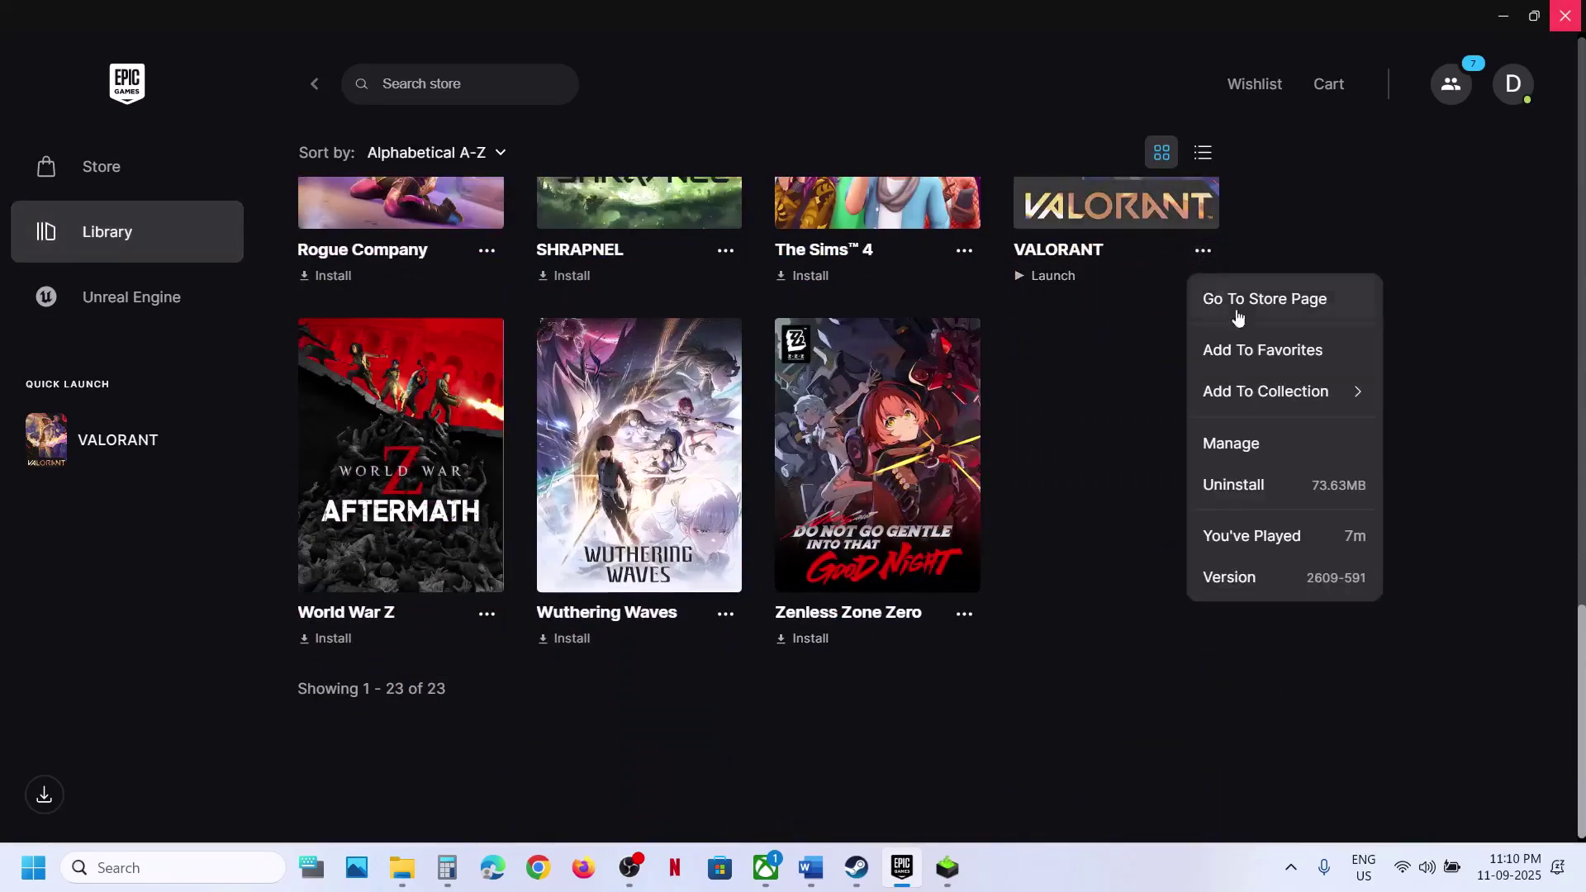
left_click(1239, 446)
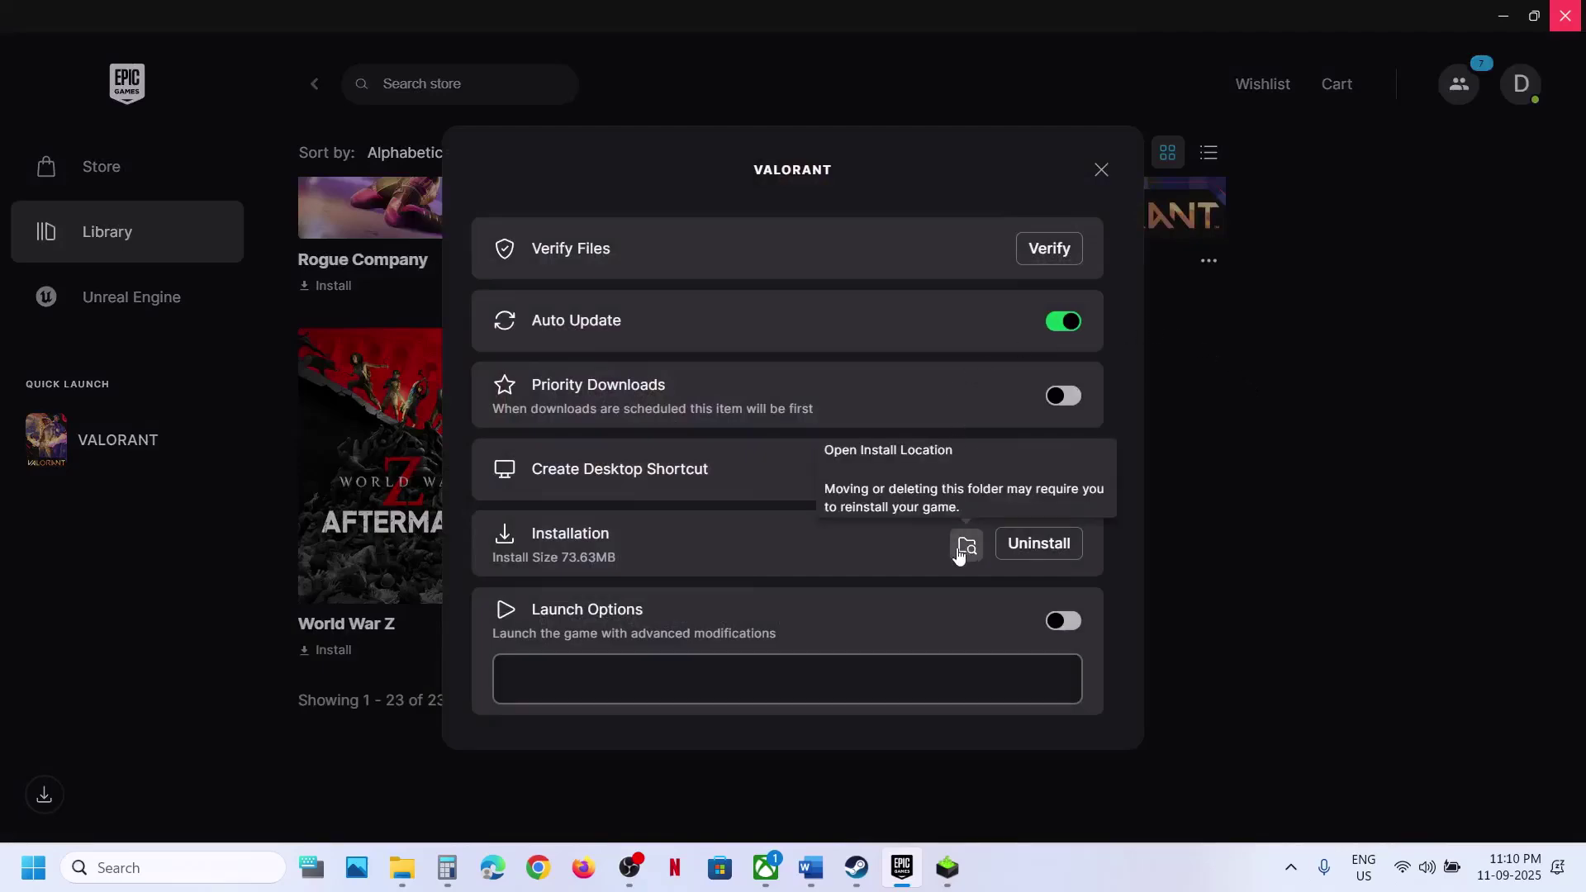
left_click(1101, 169)
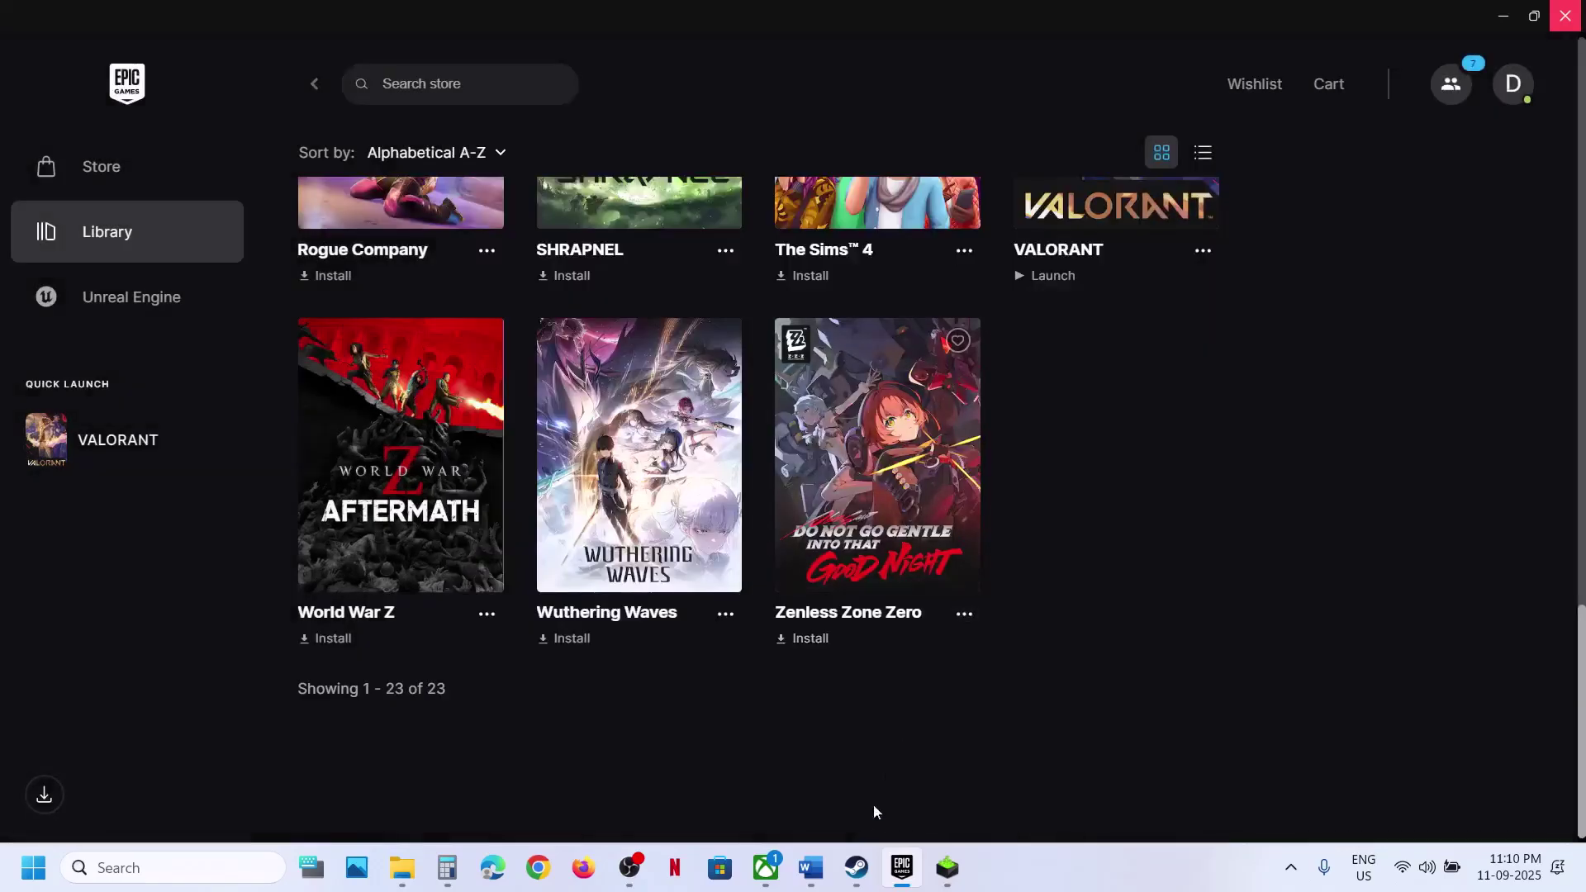
Return to the Word notes and open the NVIDIA driver download link listed under Step 5 in Chrome.
left_click(817, 867)
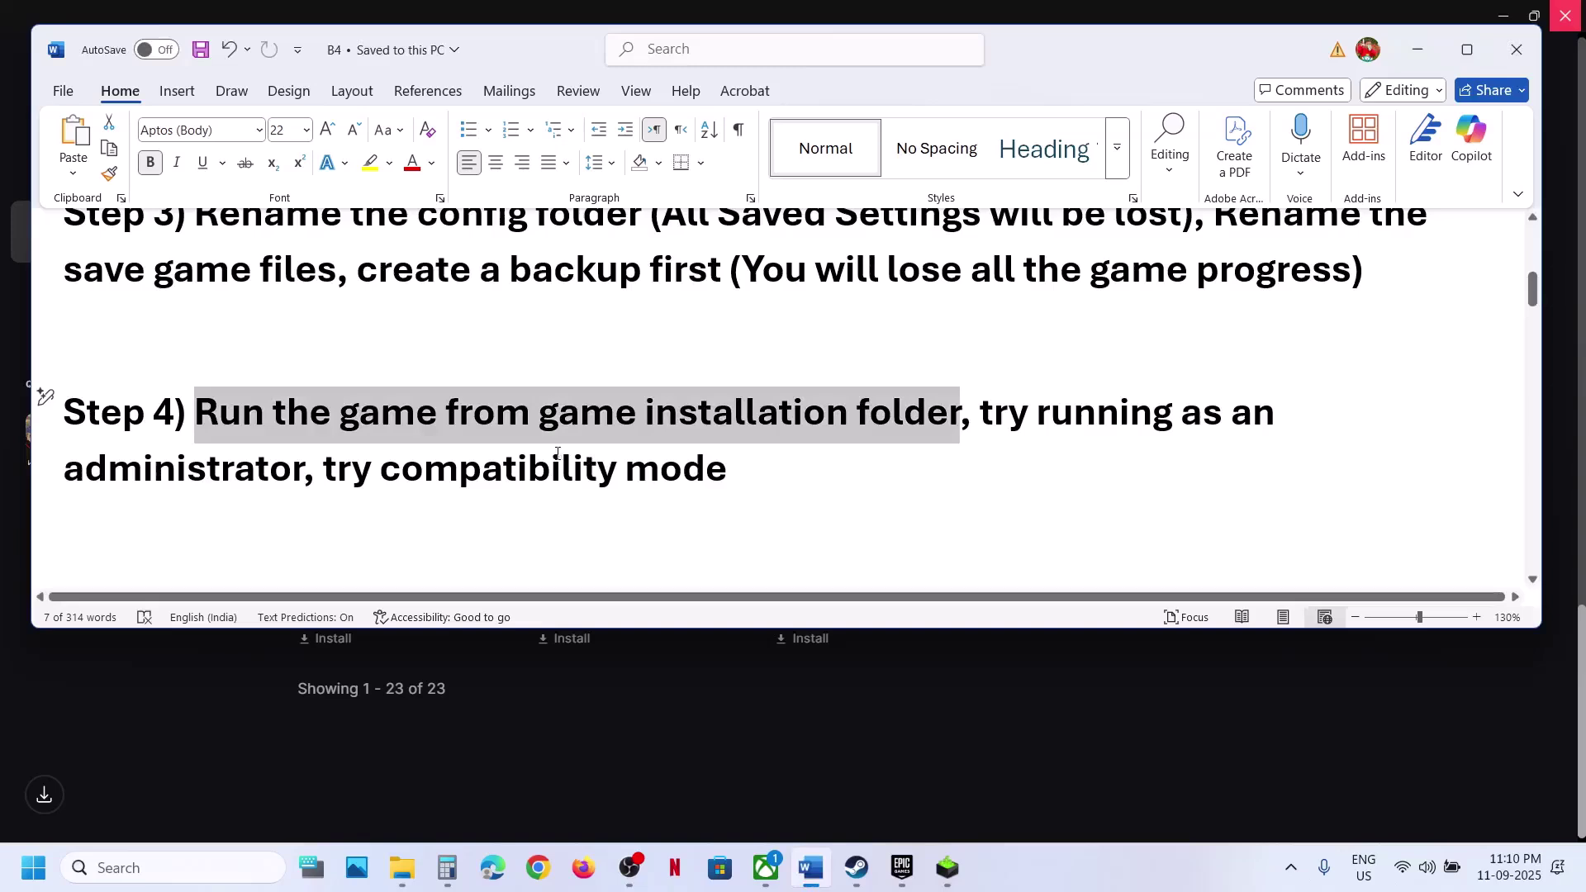
scroll(557, 454, "down", 1)
scroll(558, 454, "down", 4)
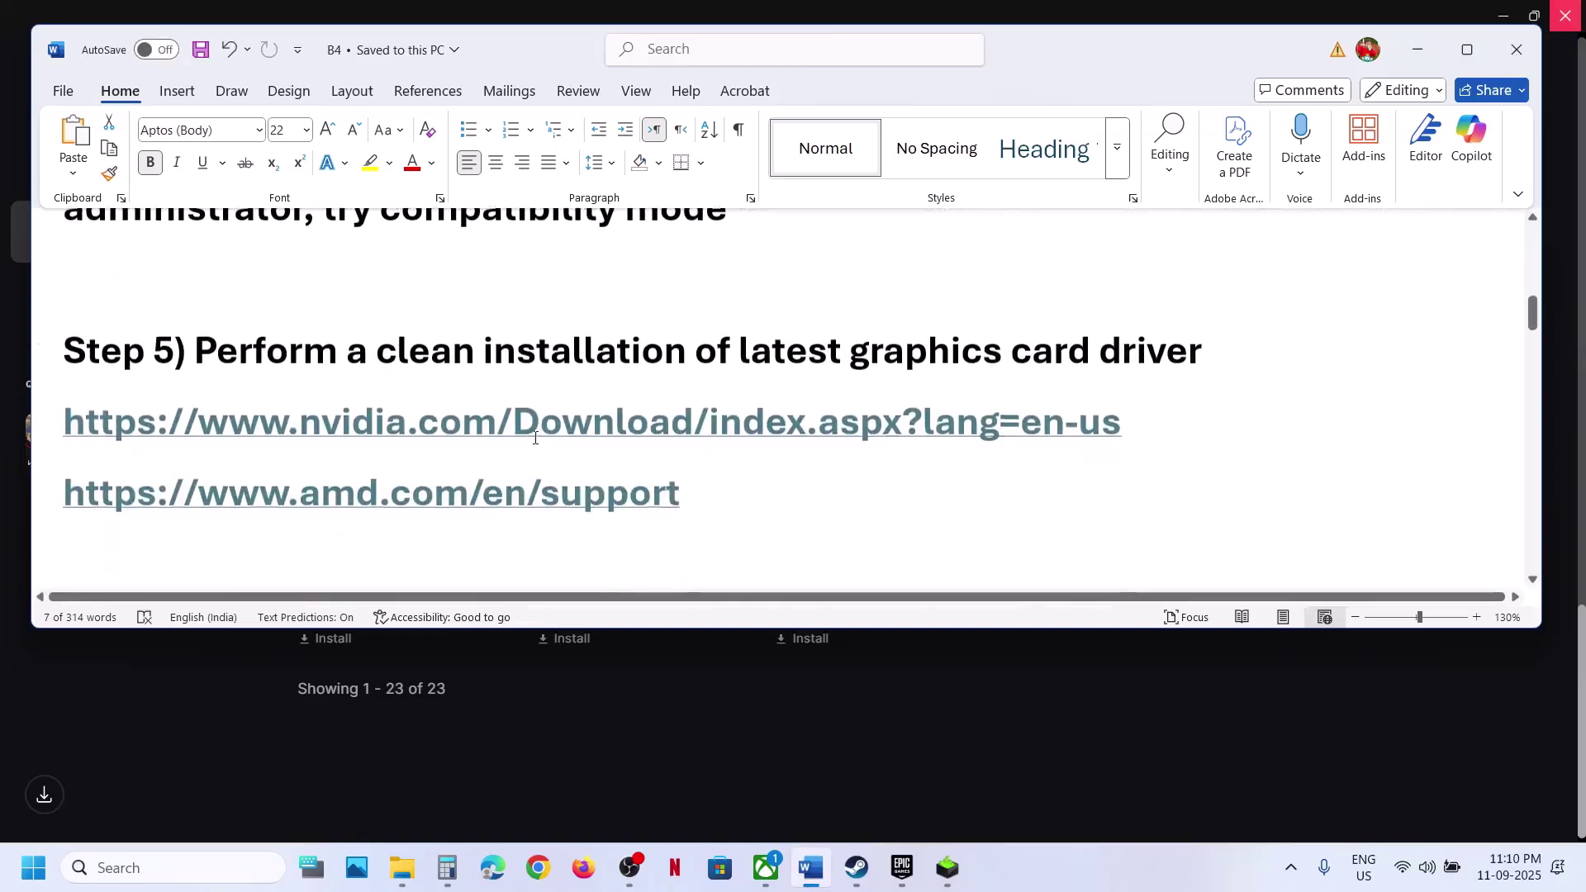
triple_click(526, 422)
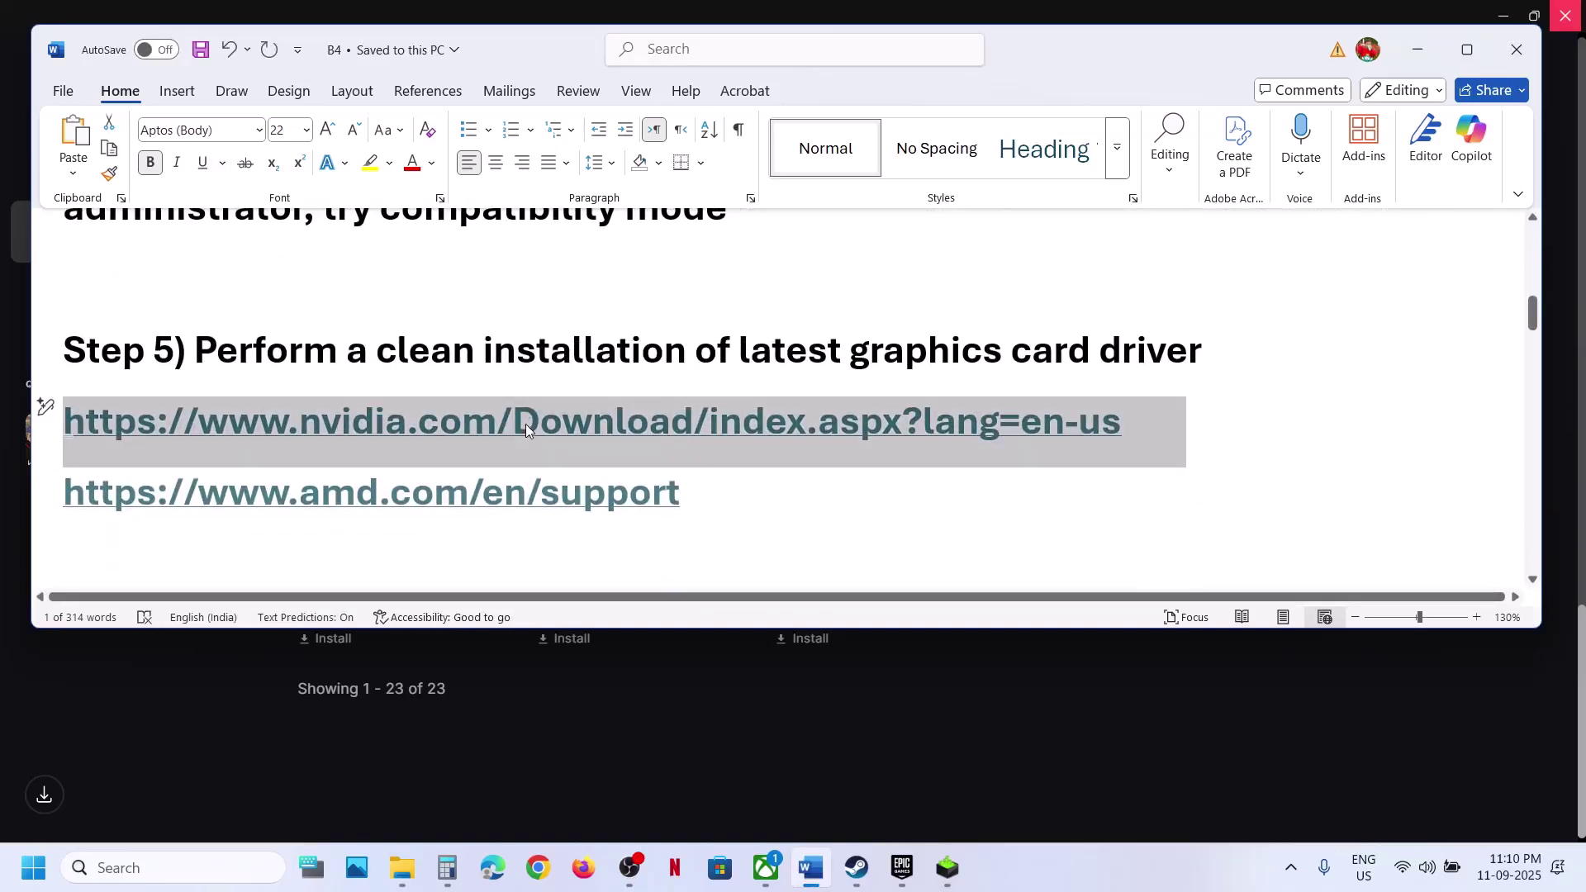
left_click(525, 424)
triple_click(527, 424)
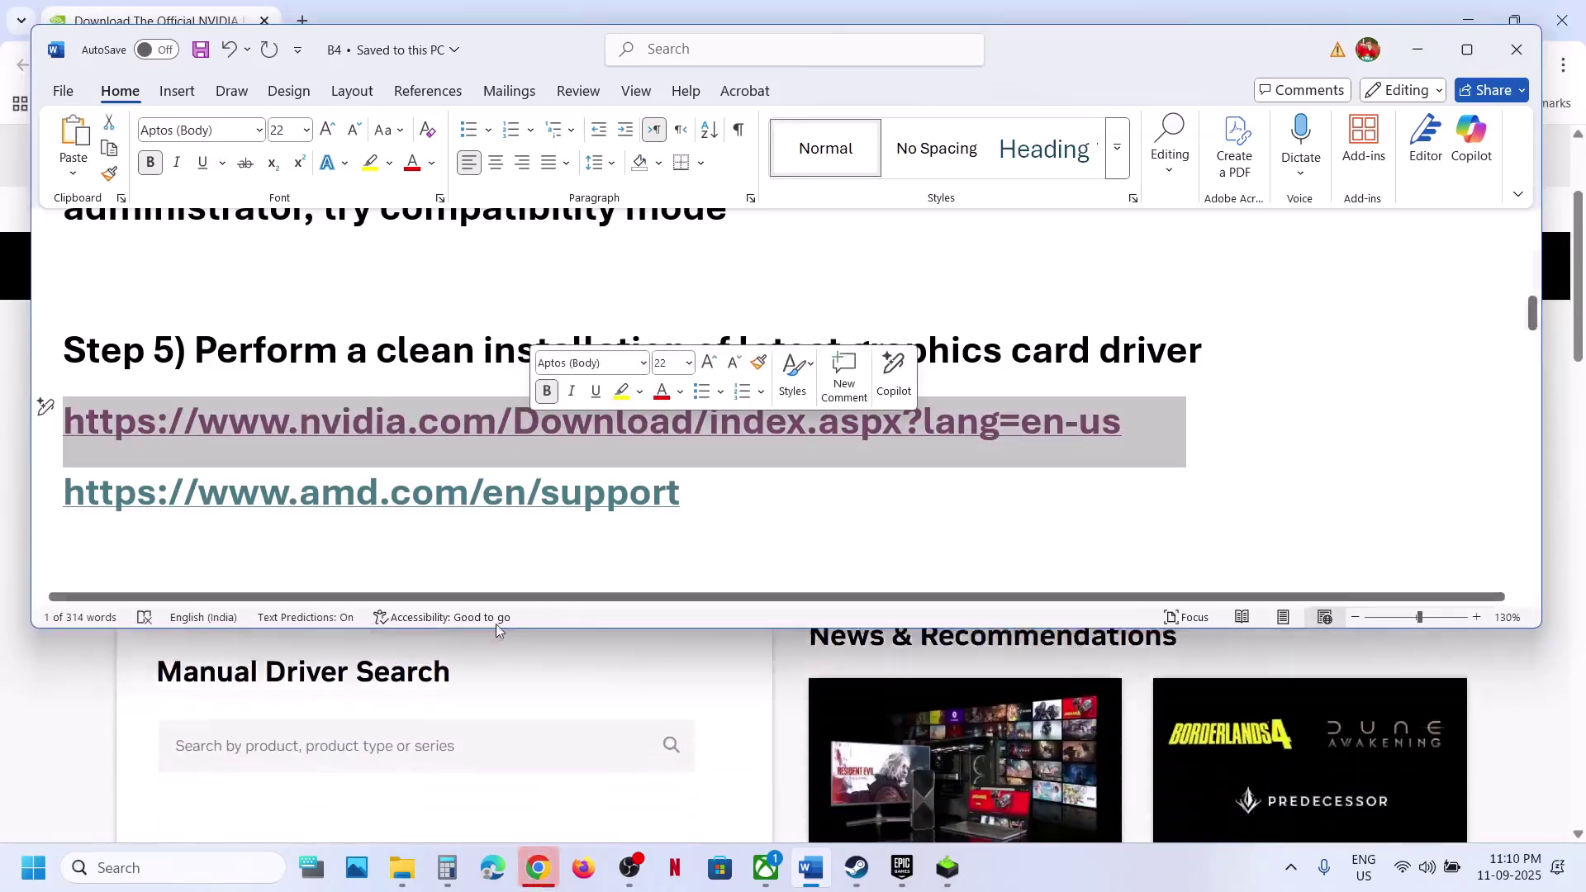
key("alt+Tab")
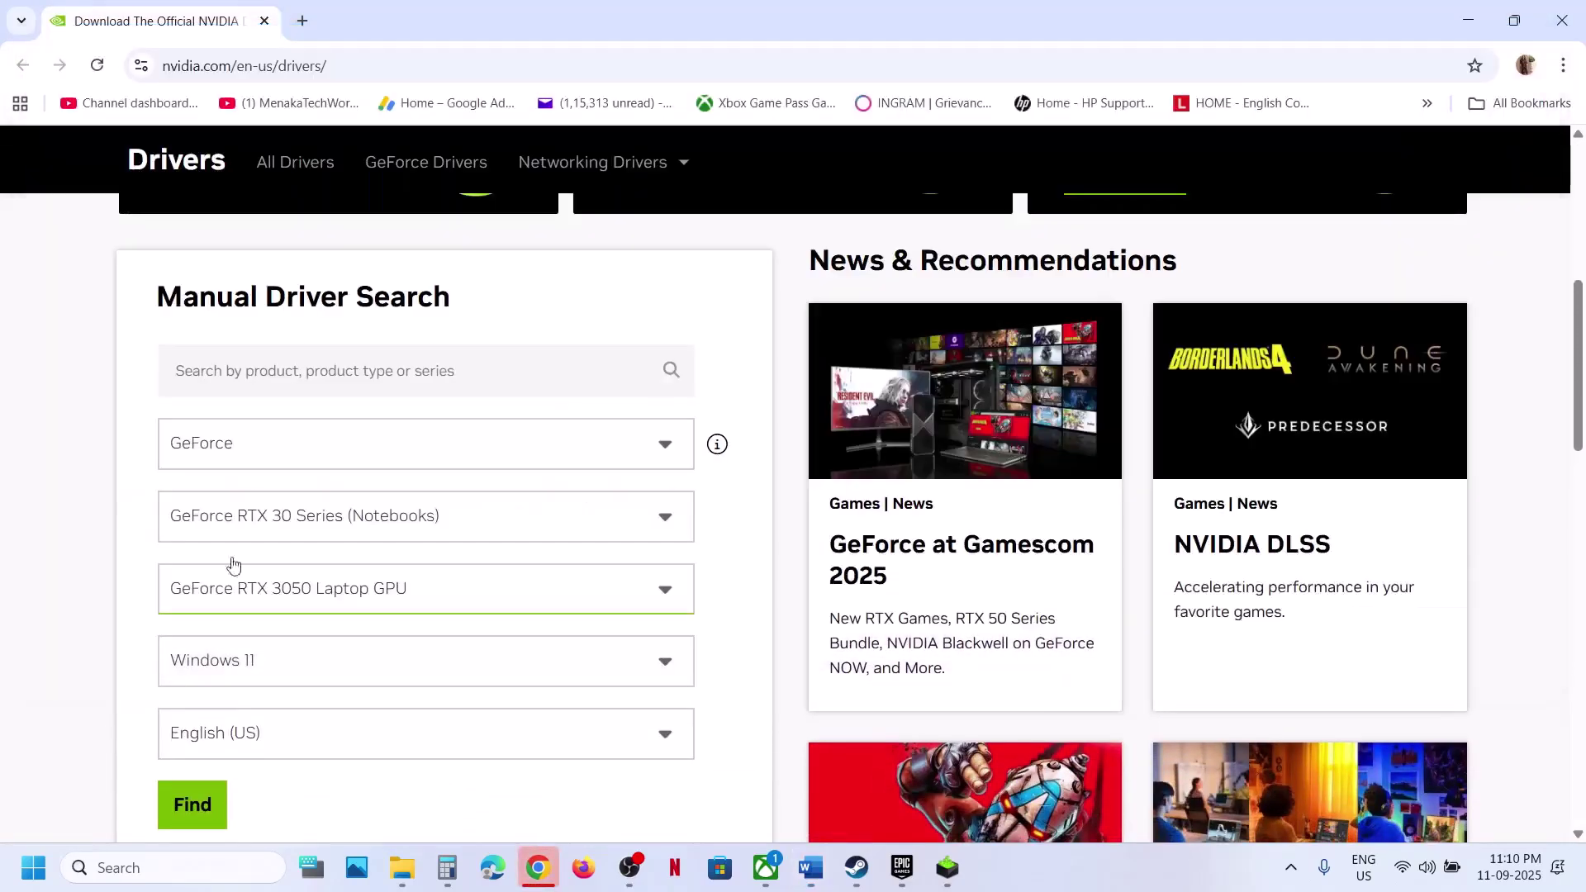
Find the GeForce RTX 3050 Laptop GPU drivers for Windows 11 and download GeForce Game Ready Driver 581.29.
scroll(299, 629, "down", 1)
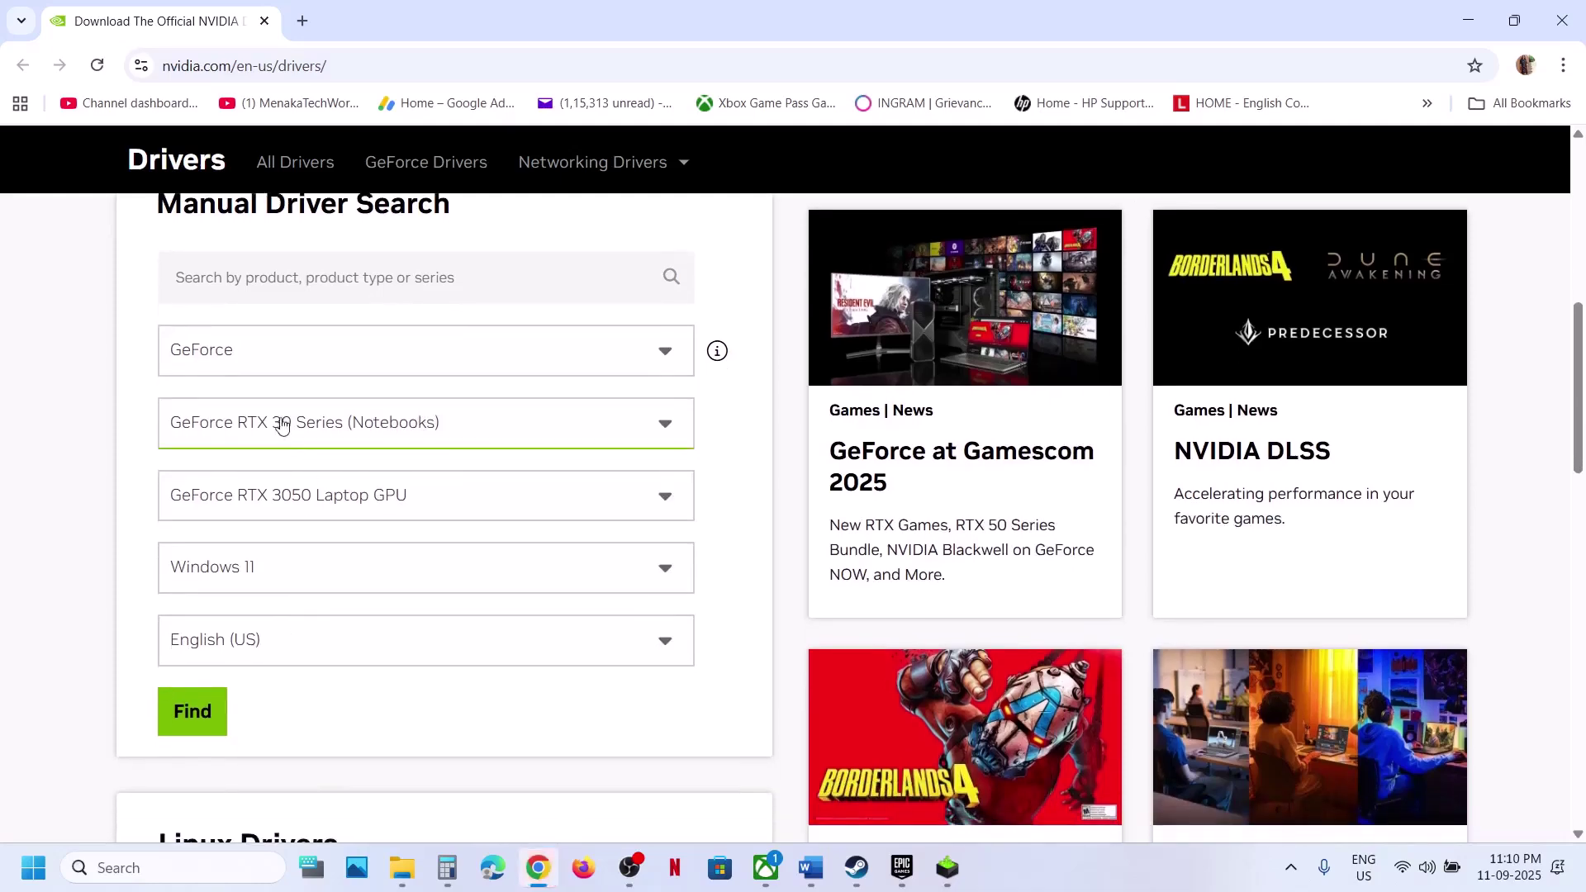
left_click(190, 710)
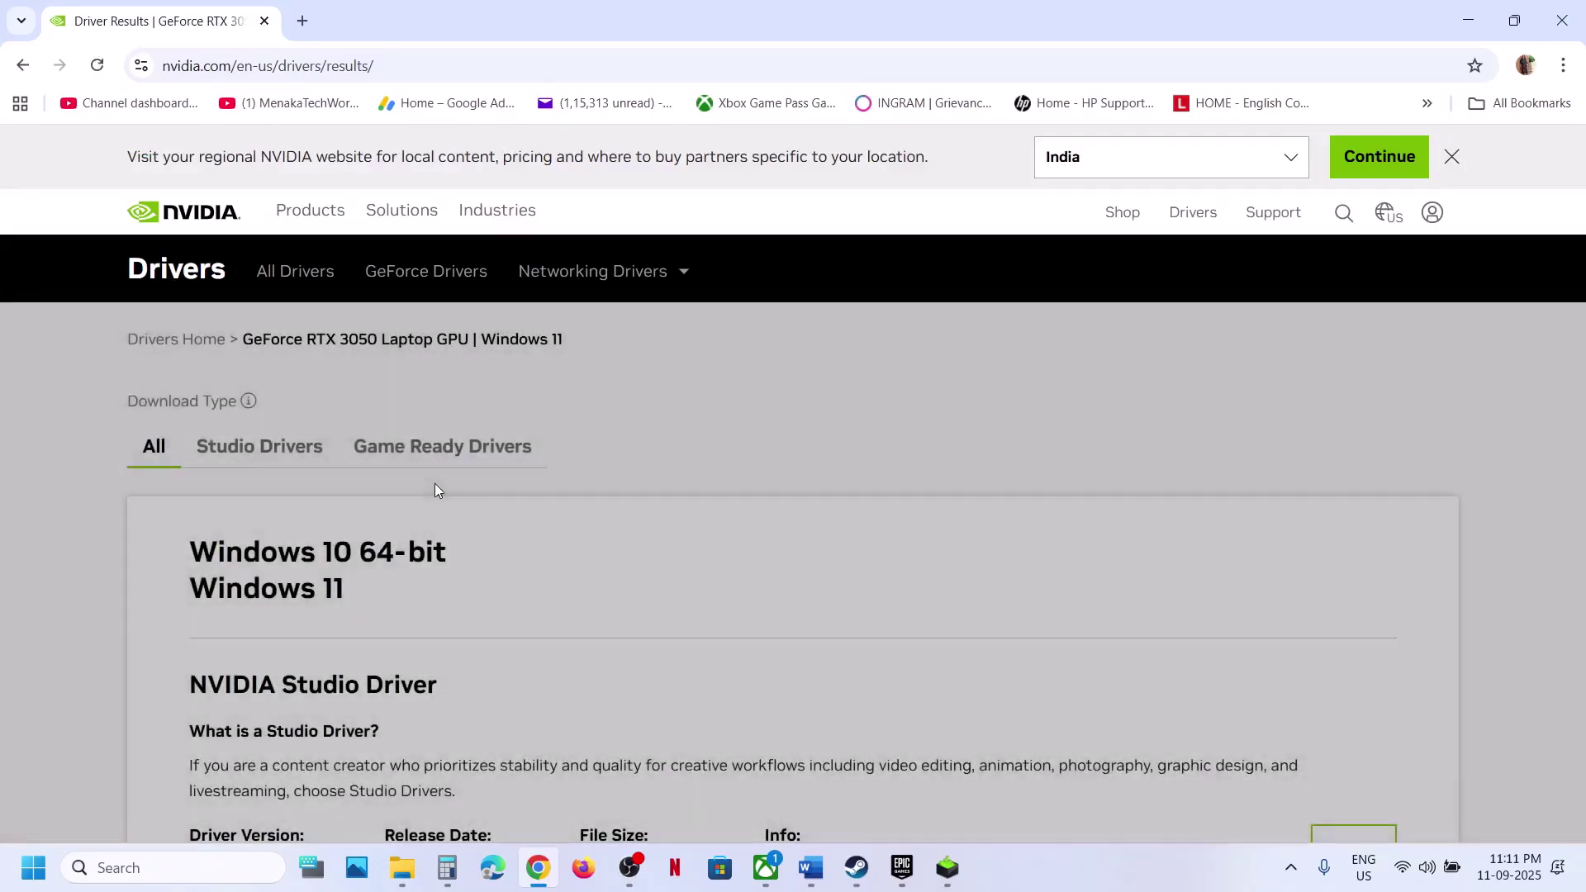
scroll(436, 490, "down", 6)
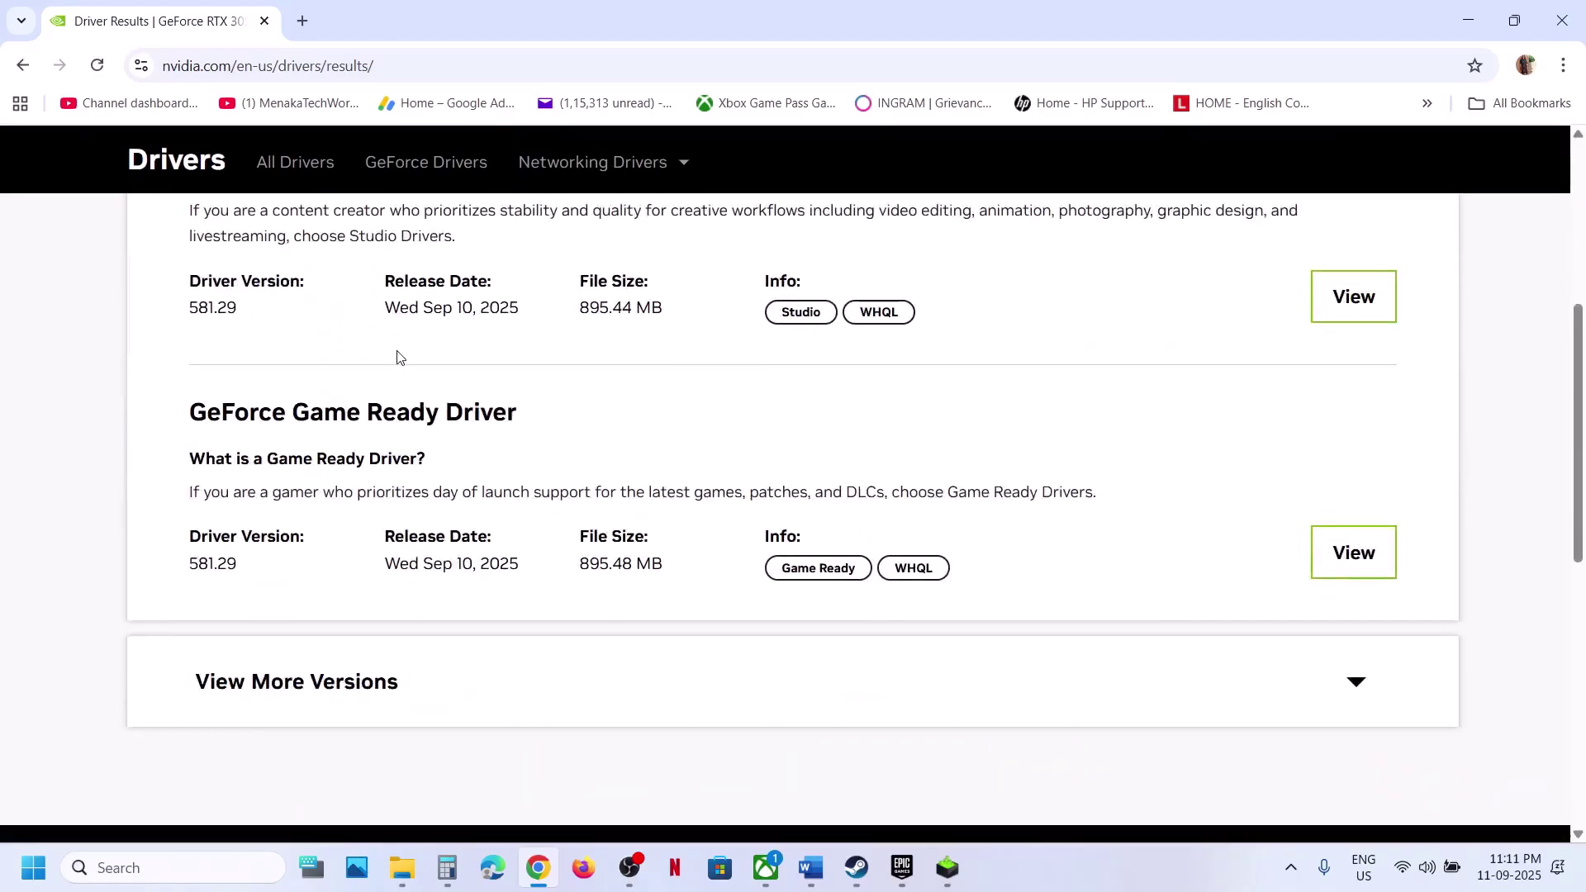
scroll(396, 357, "up", 3)
scroll(388, 380, "down", 3)
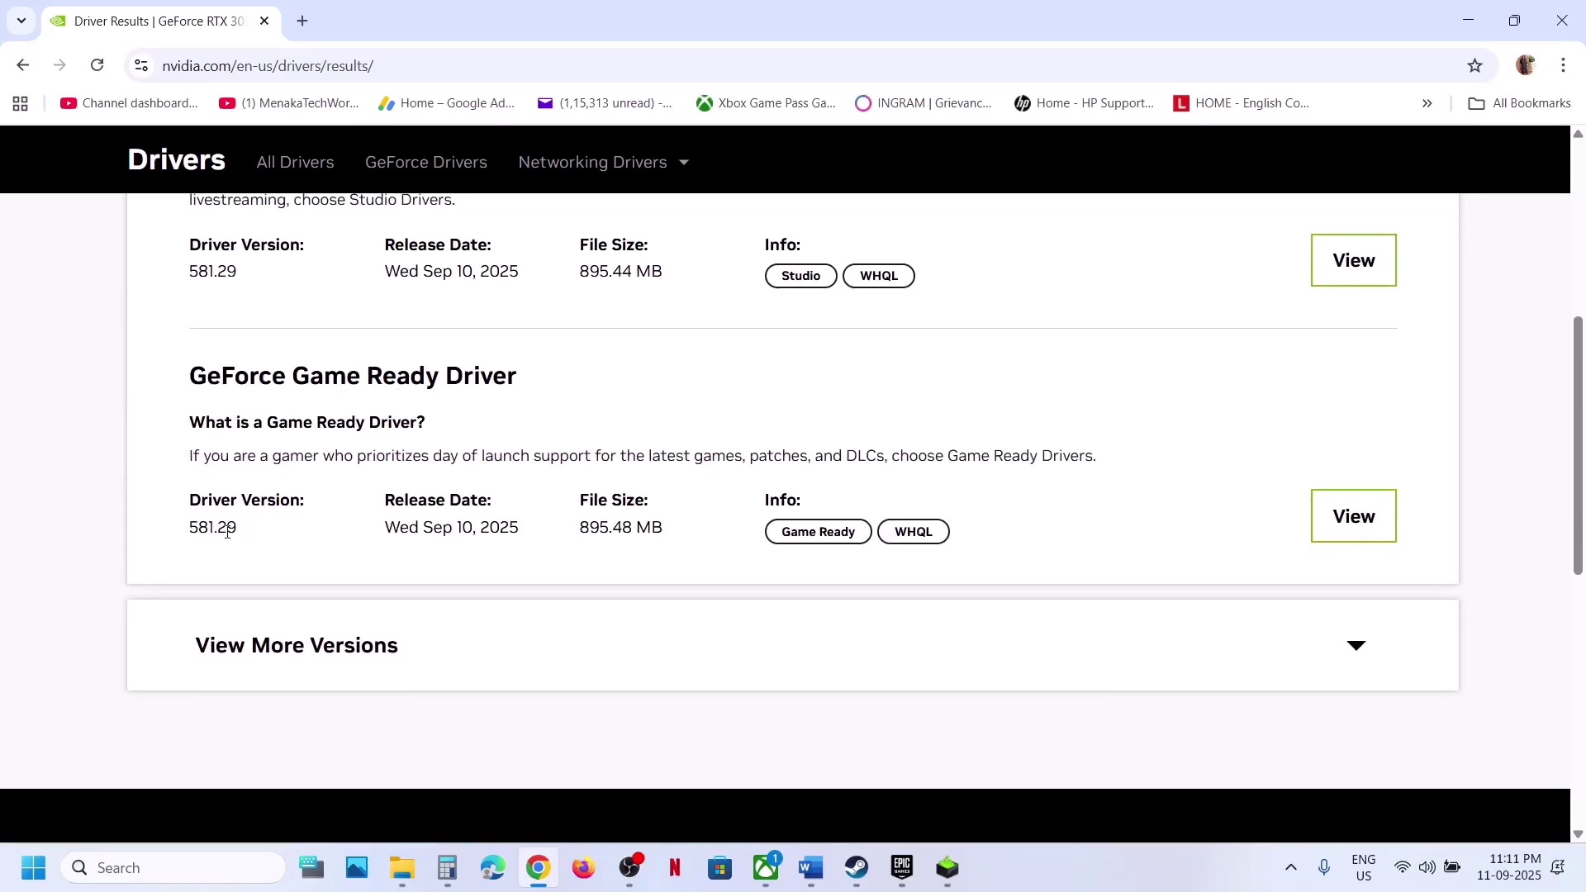
left_click(1378, 518)
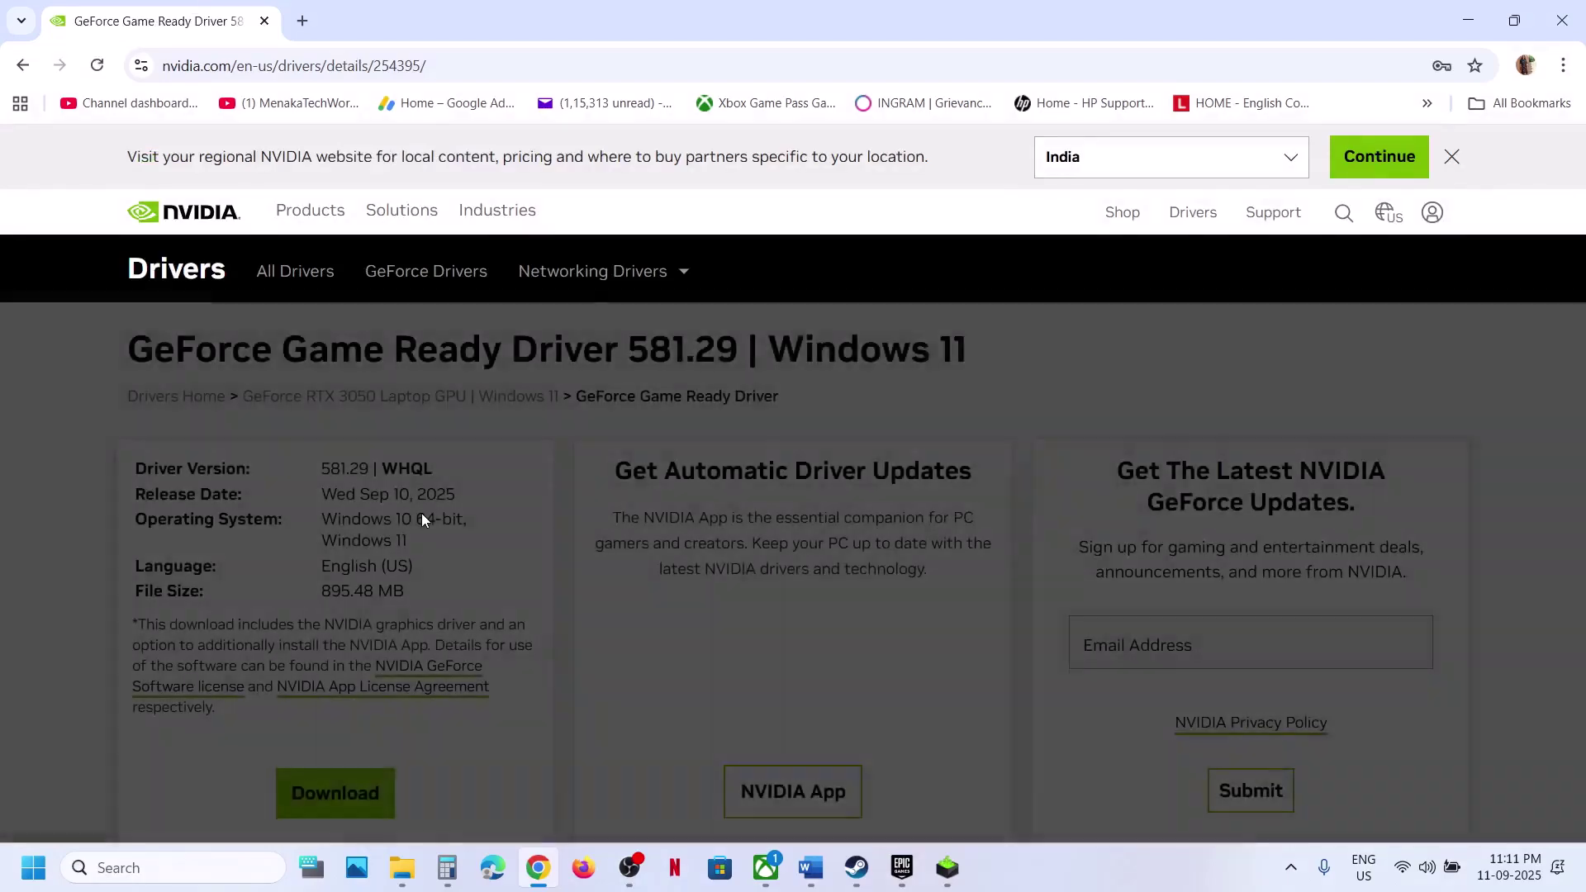
left_click(335, 791)
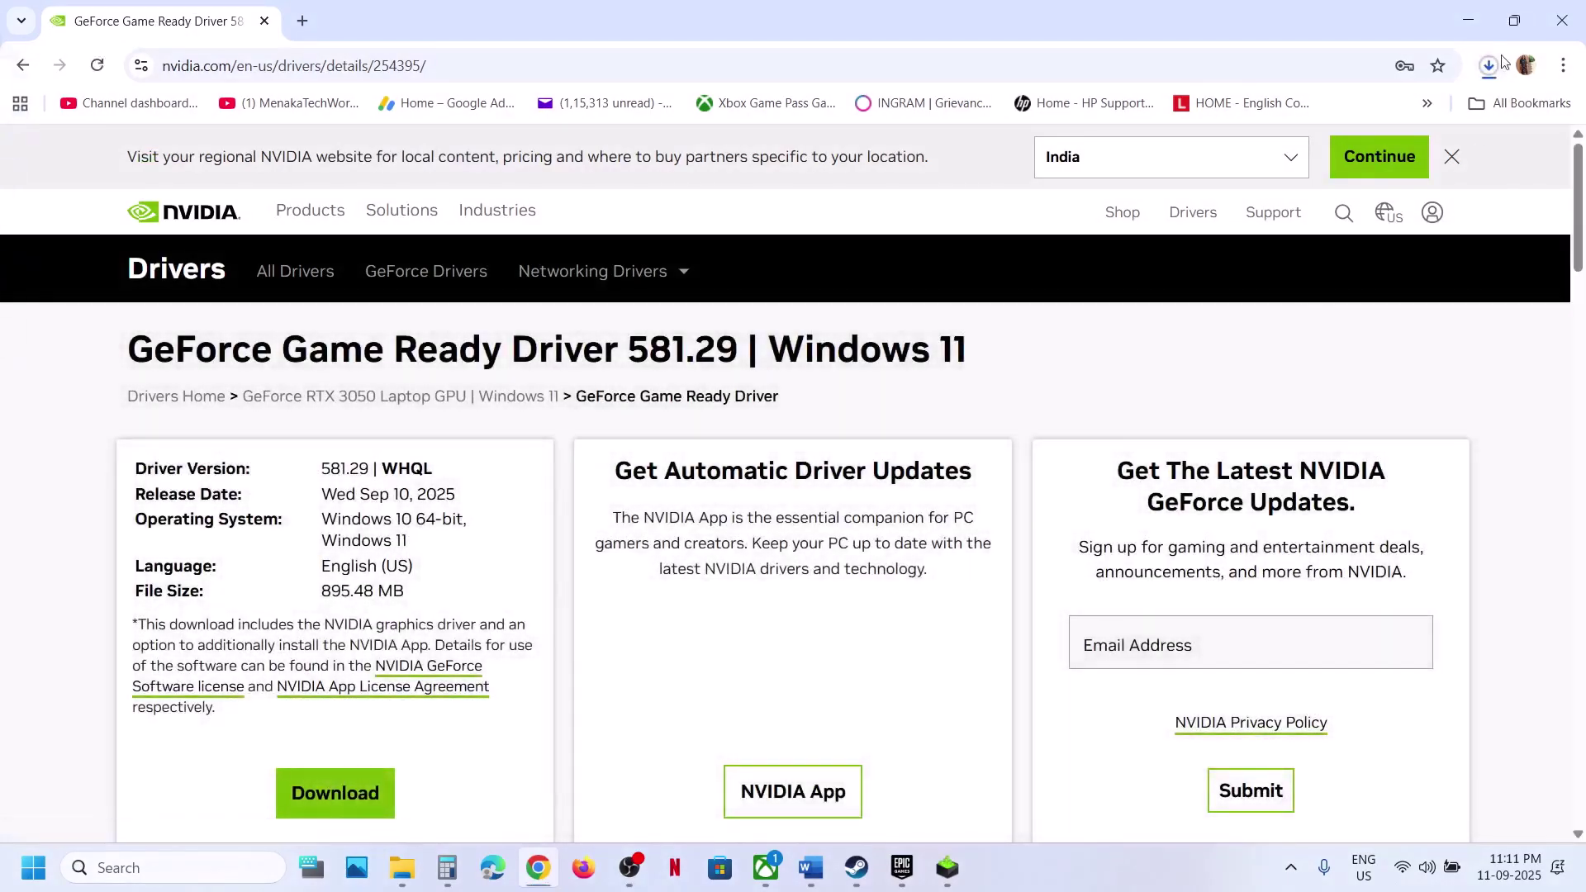
Accept the license agreement in the NVIDIA installer, choose Custom (Advanced) and enable Perform a clean installation.
left_click(948, 867)
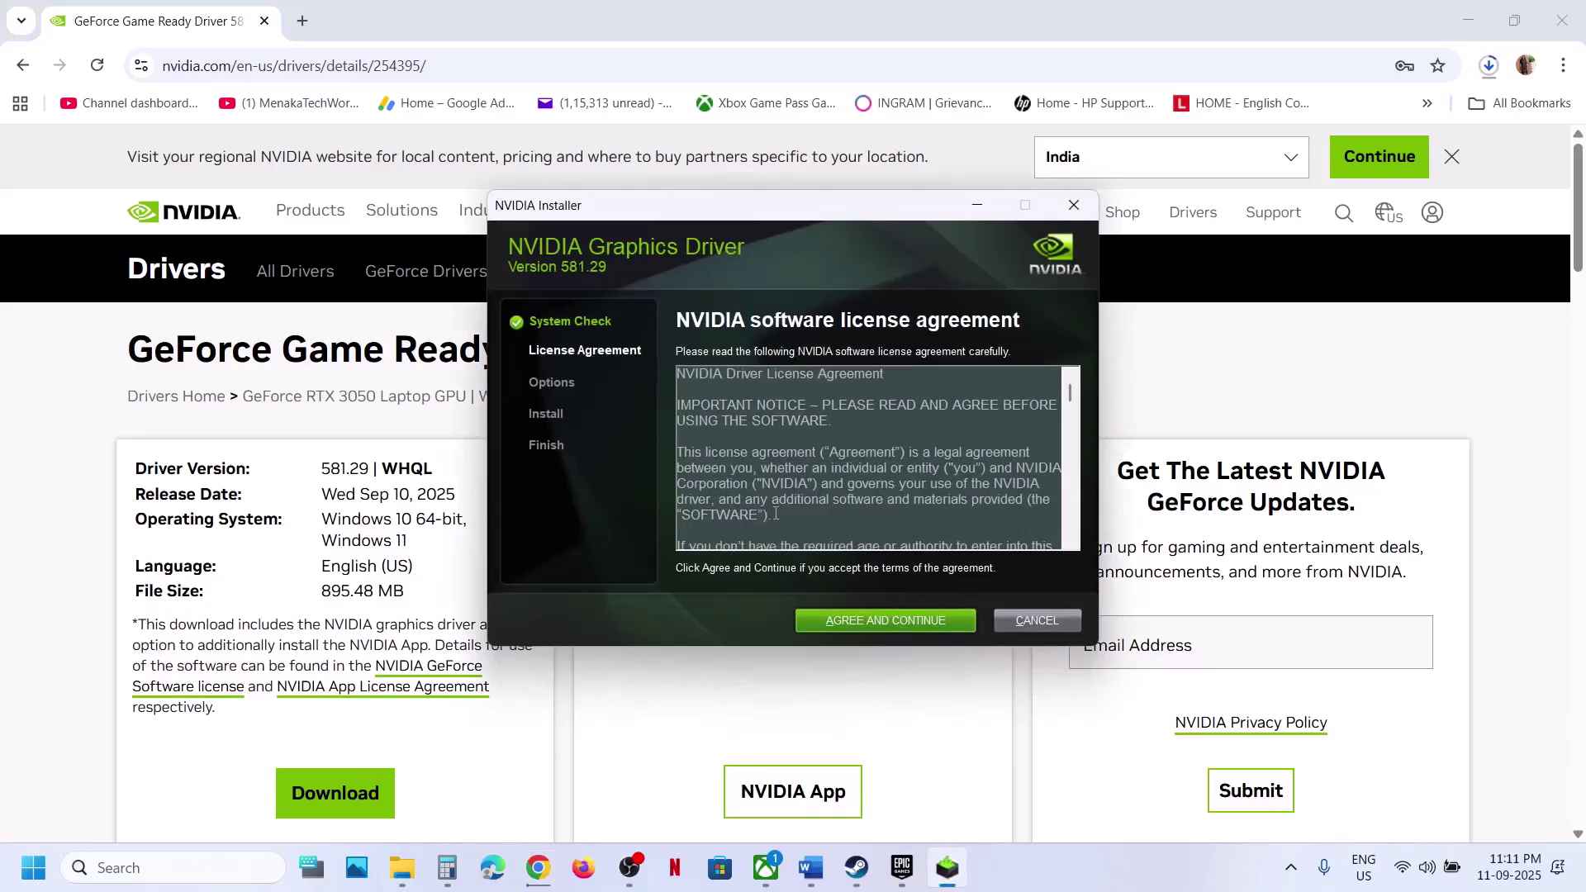
left_click(864, 608)
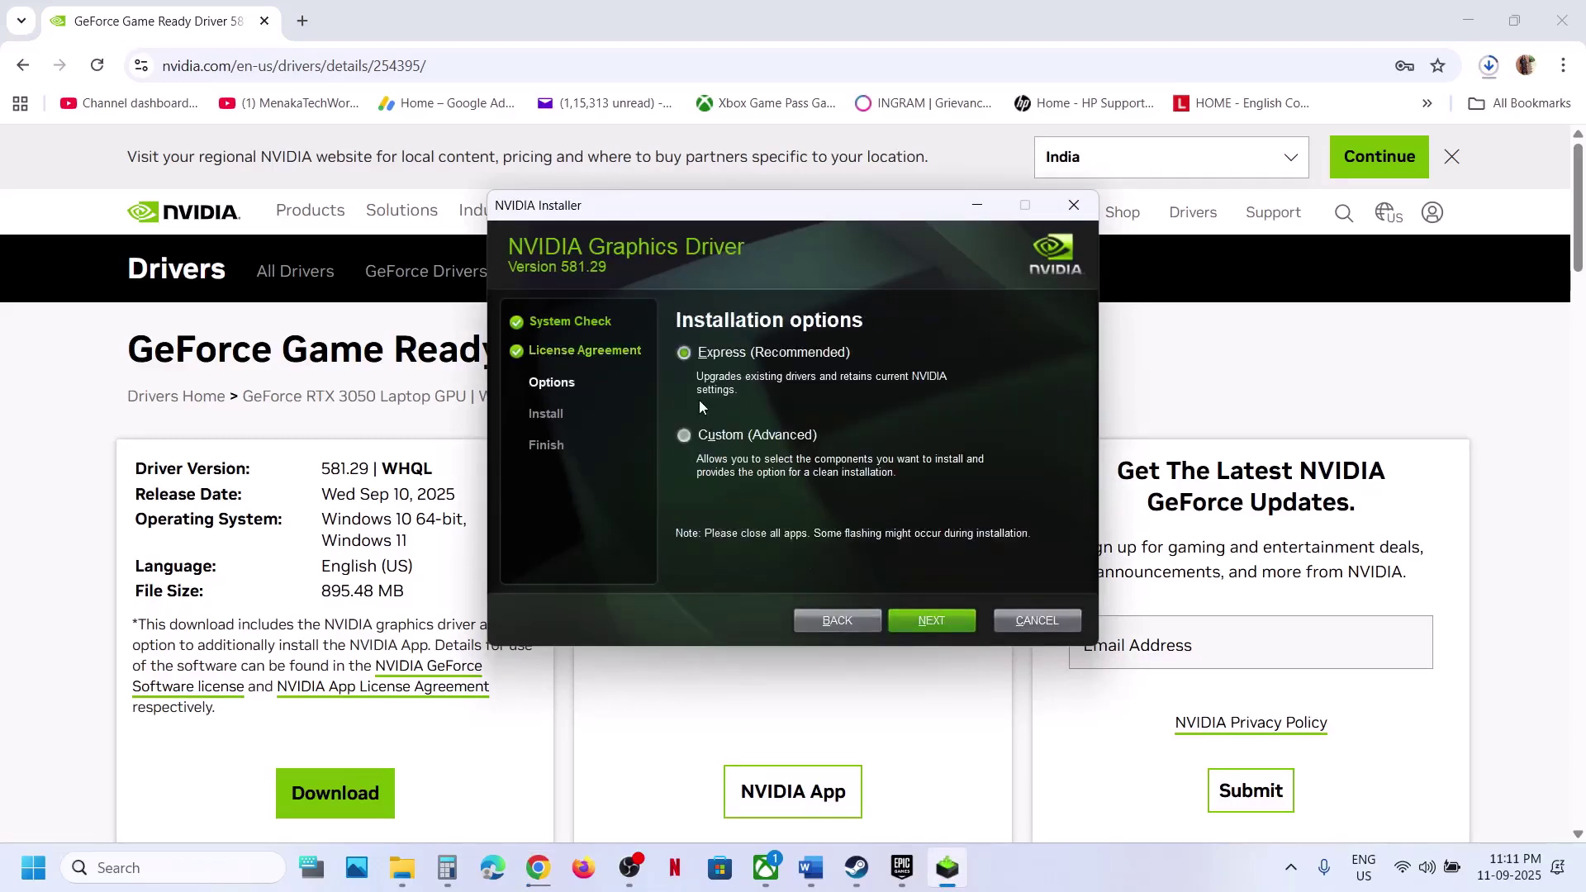
left_click(683, 438)
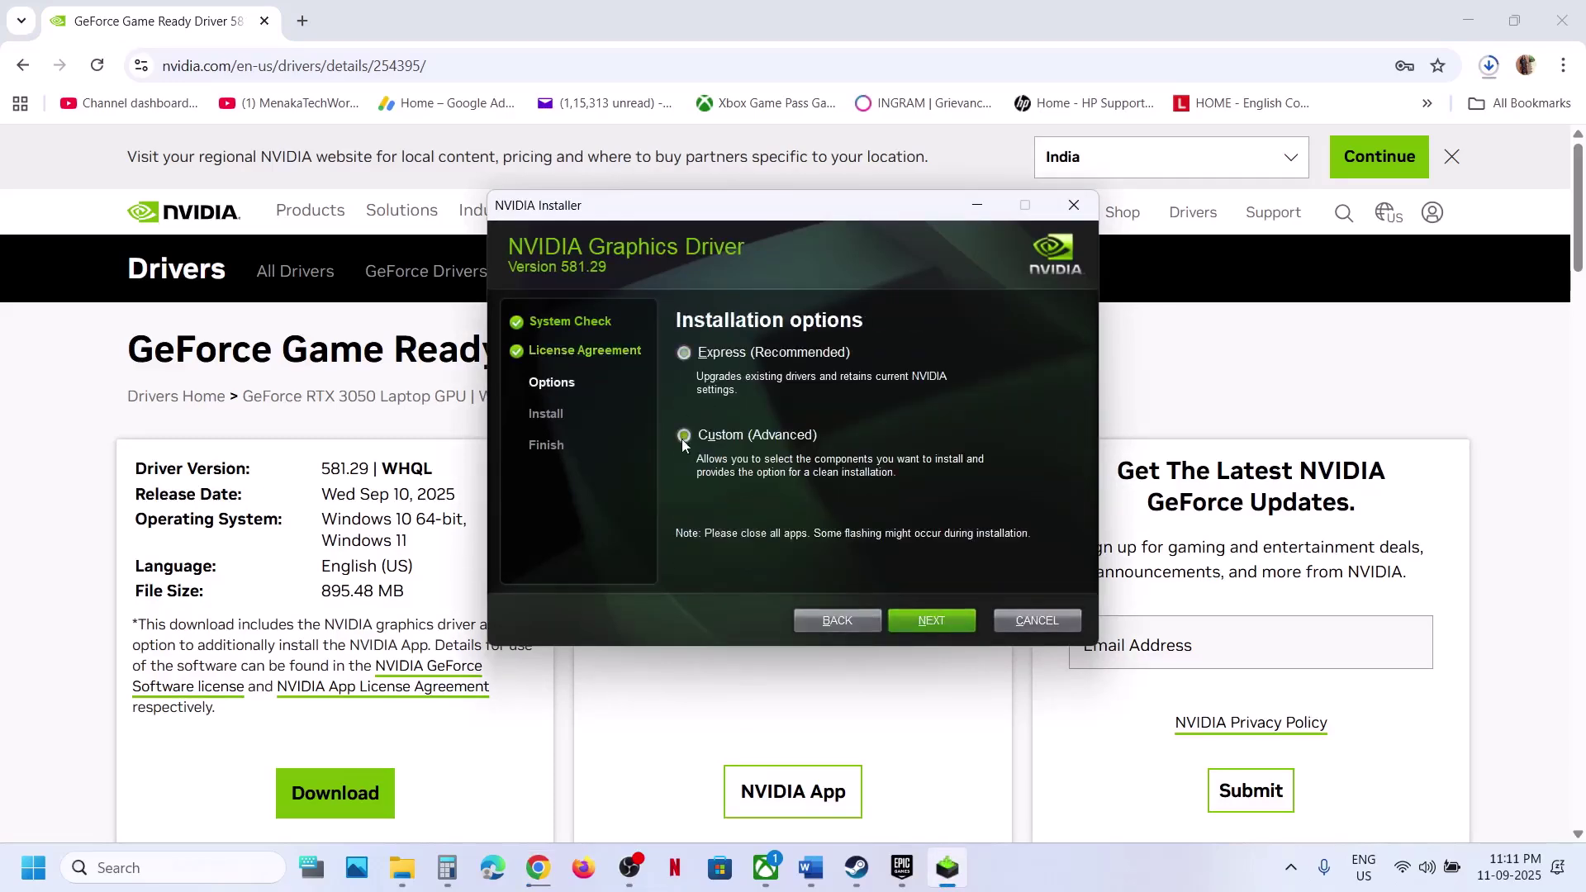
left_click(929, 620)
left_click(684, 505)
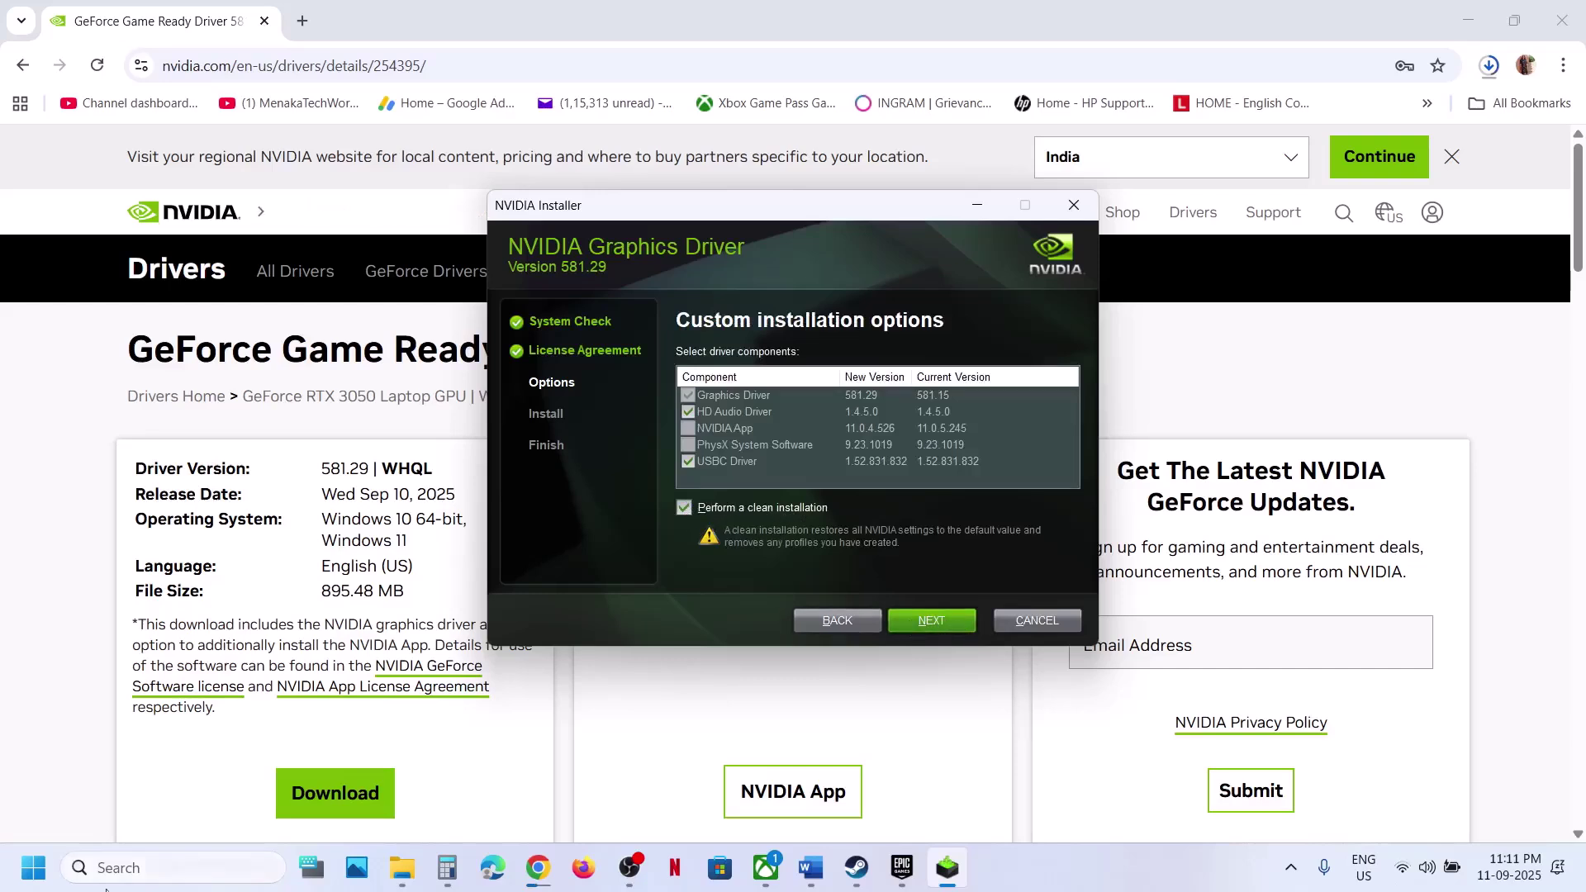
View the Windows power options for a restart, and review Steps 5 and 6 in the Word notes.
left_click(35, 868)
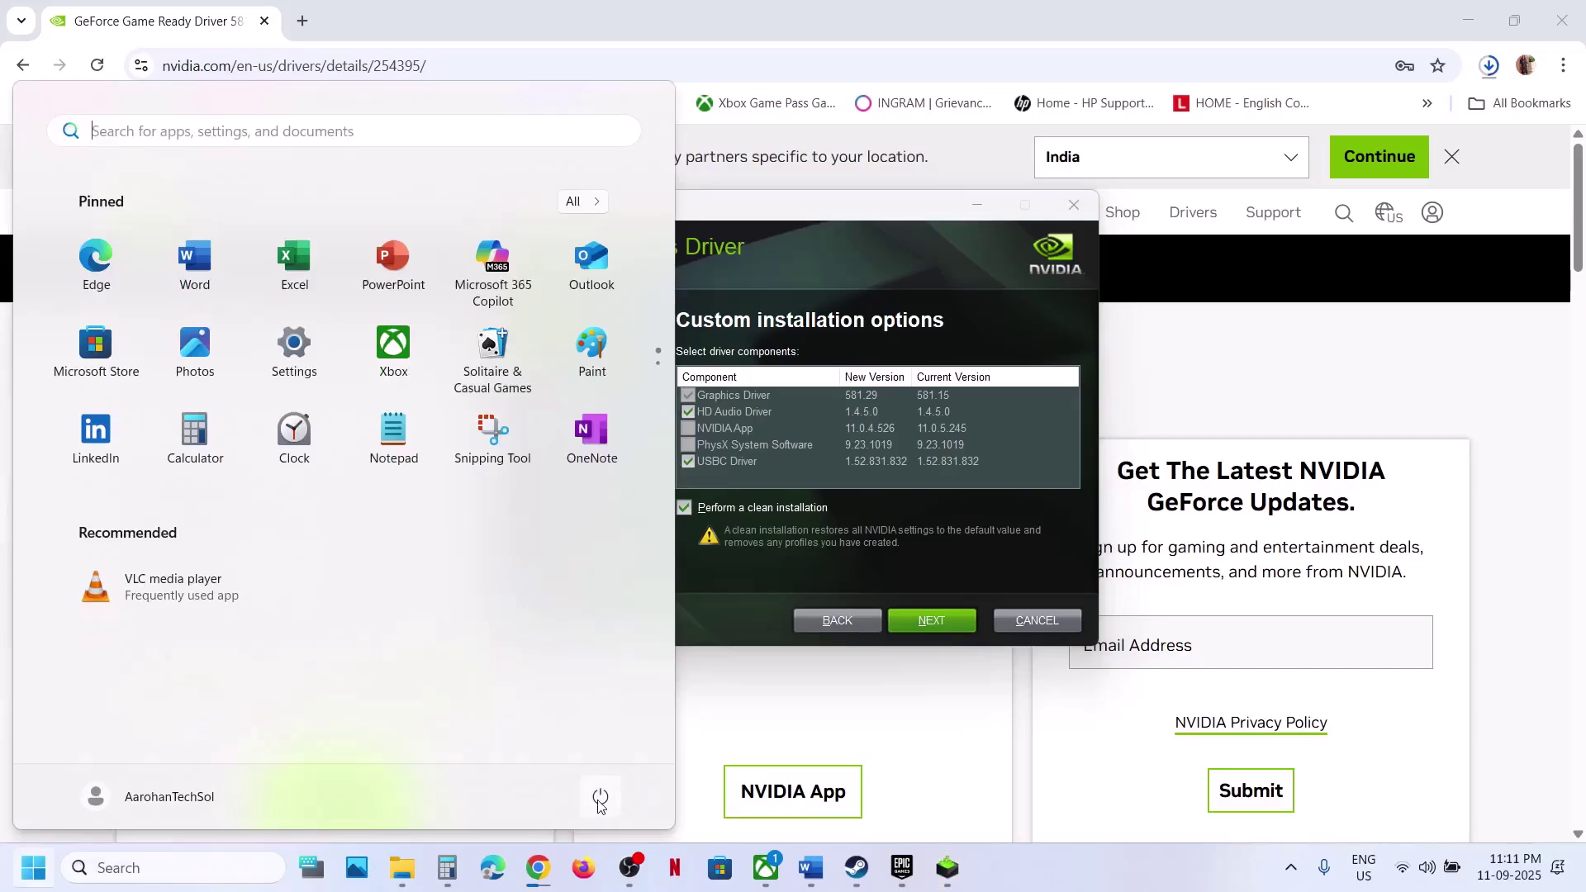
left_click(601, 799)
left_click(810, 867)
left_click(810, 867)
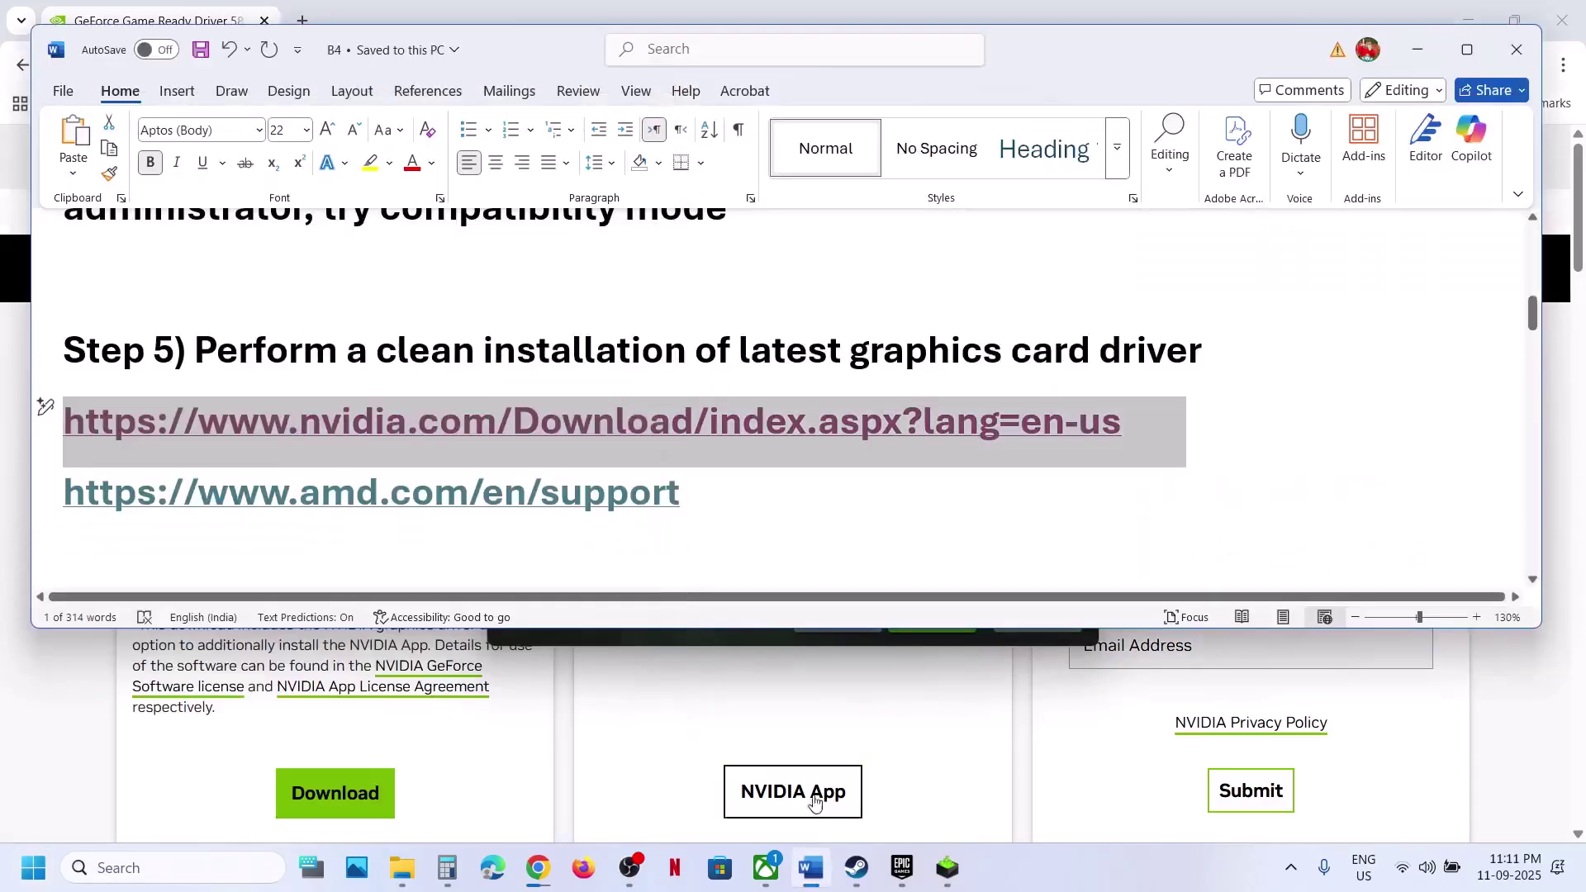
left_click_drag(229, 499, 632, 494)
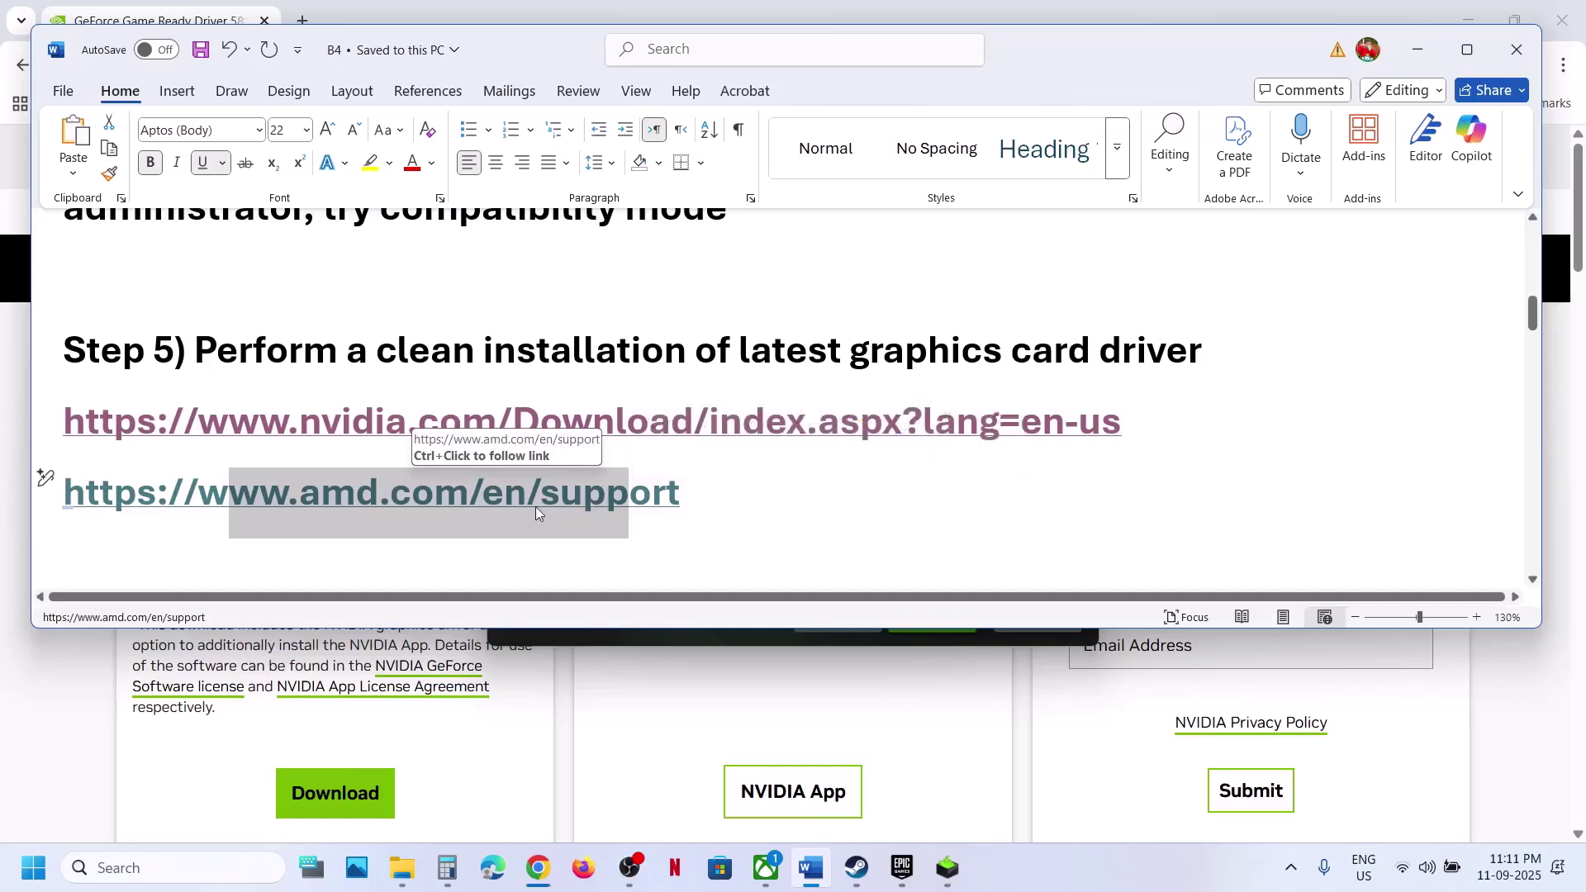
scroll(535, 512, "down", 3)
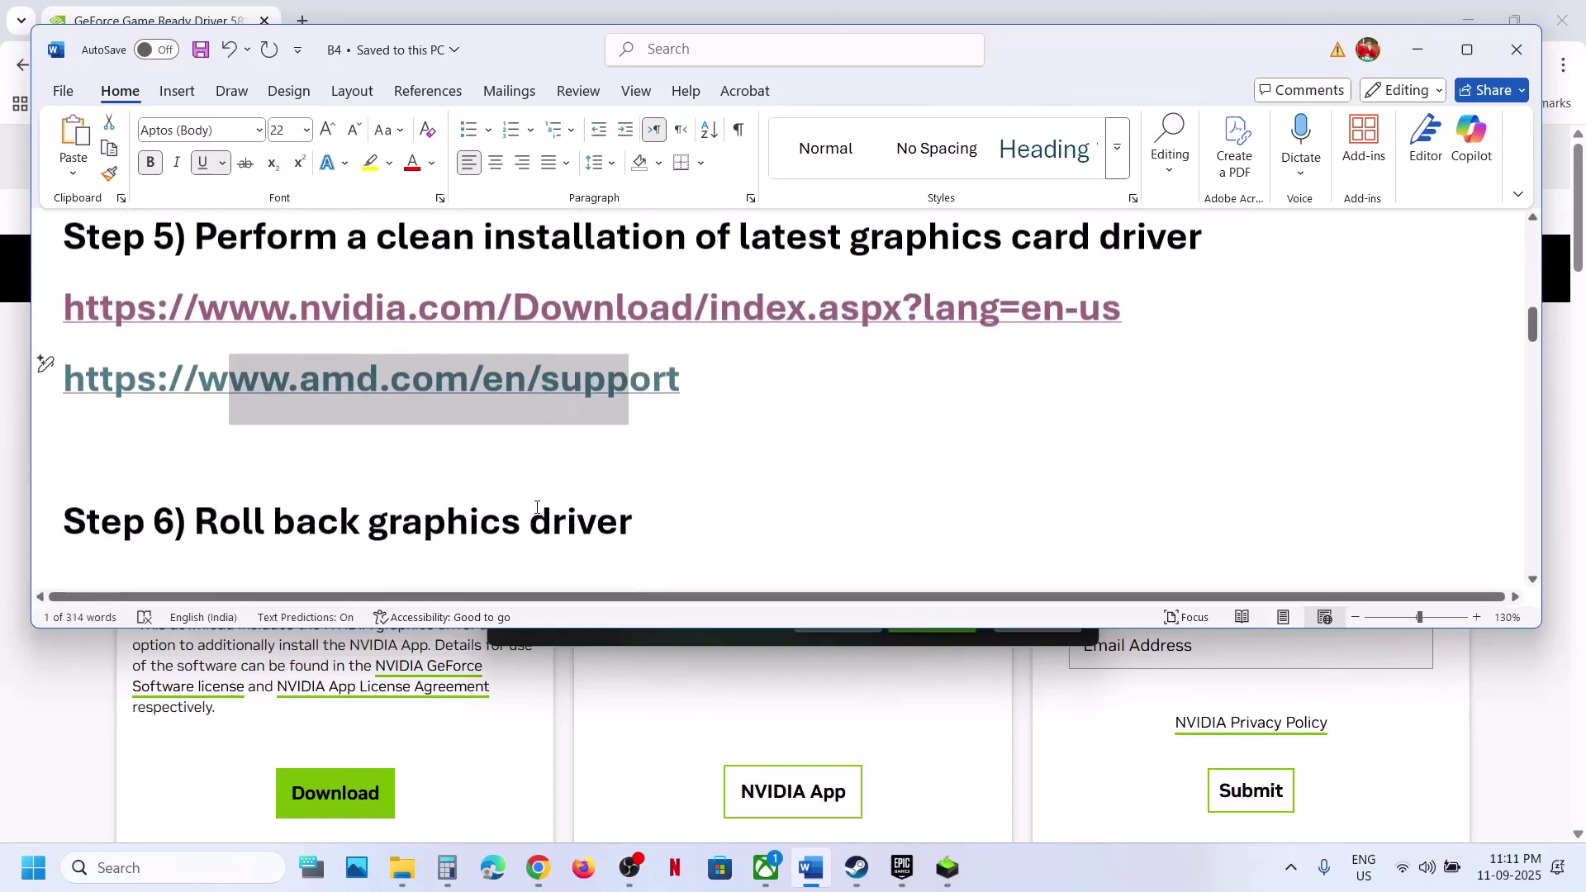
left_click_drag(232, 508, 633, 508)
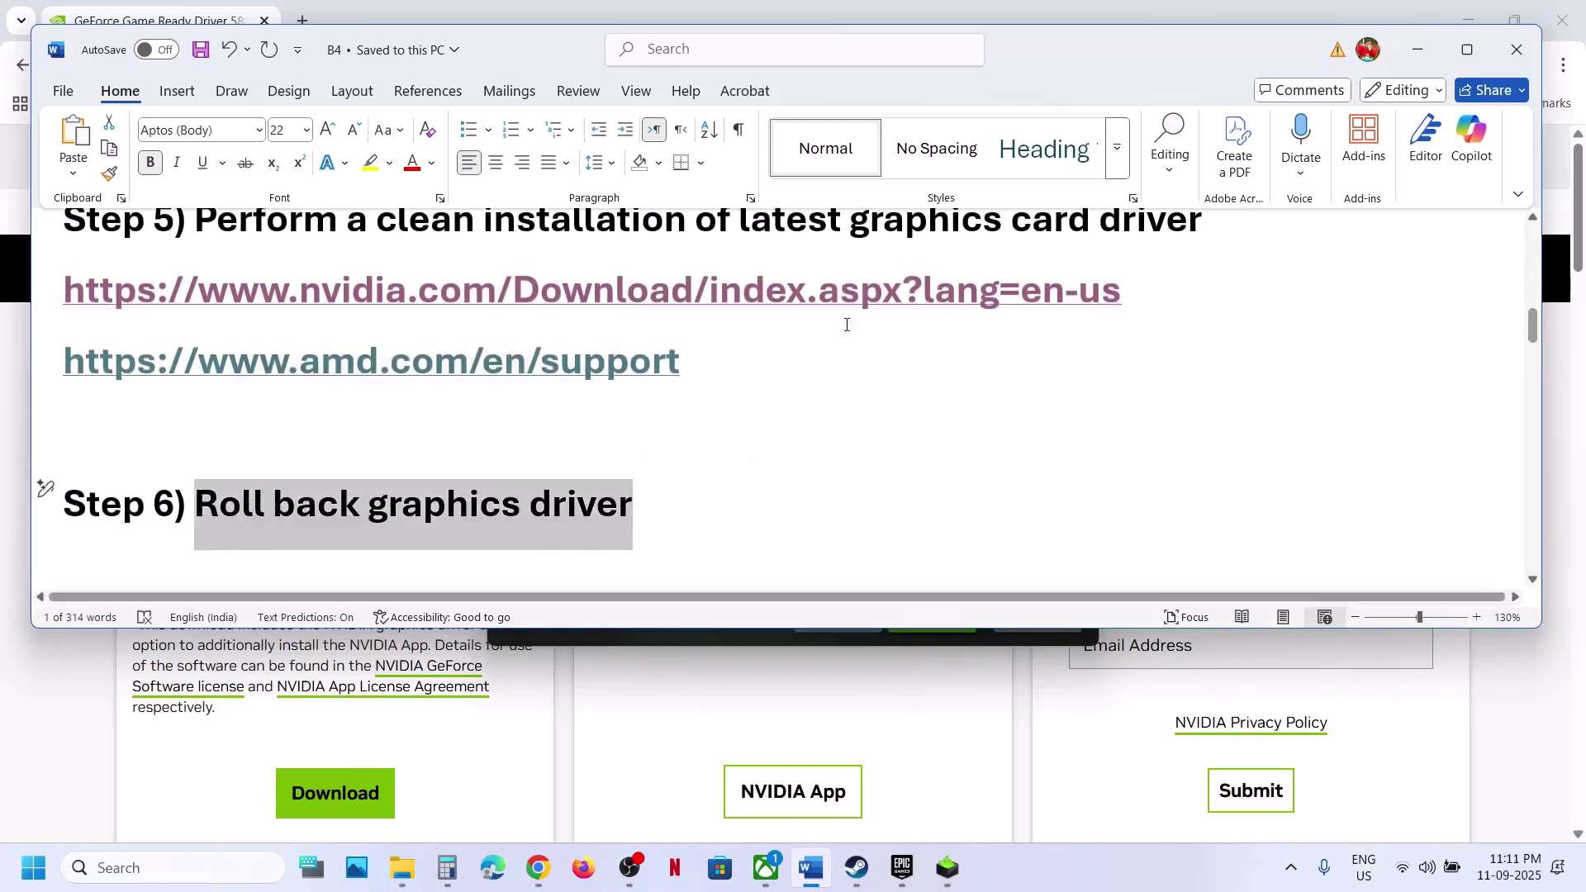
triple_click(1148, 291)
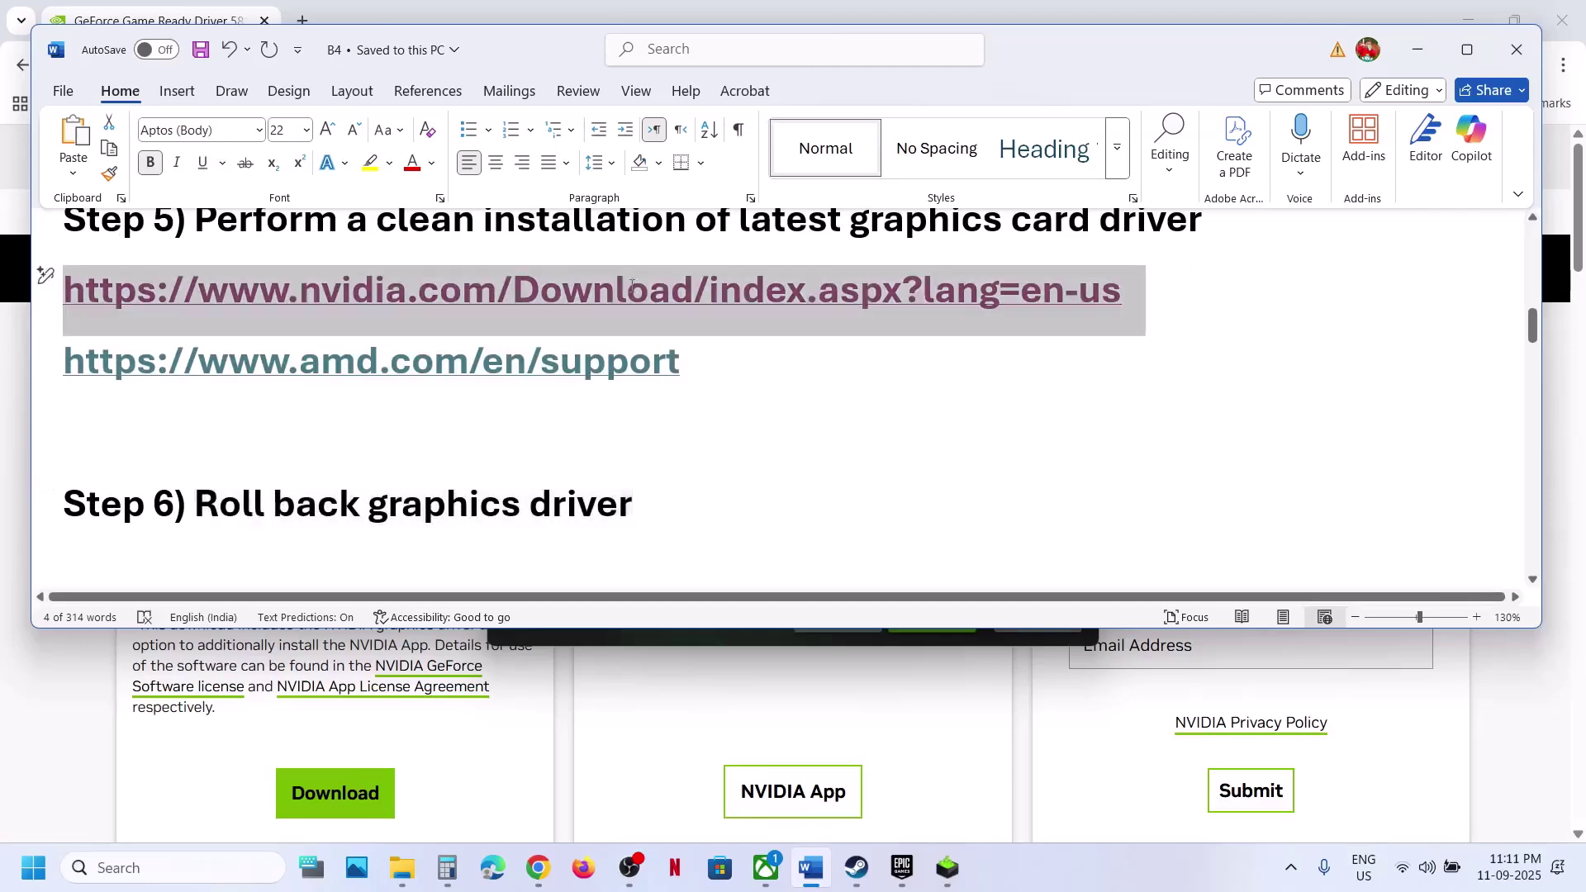
Return to the NVIDIA driver results in Chrome and browse the older driver versions available for a rollback.
left_click(2, 669)
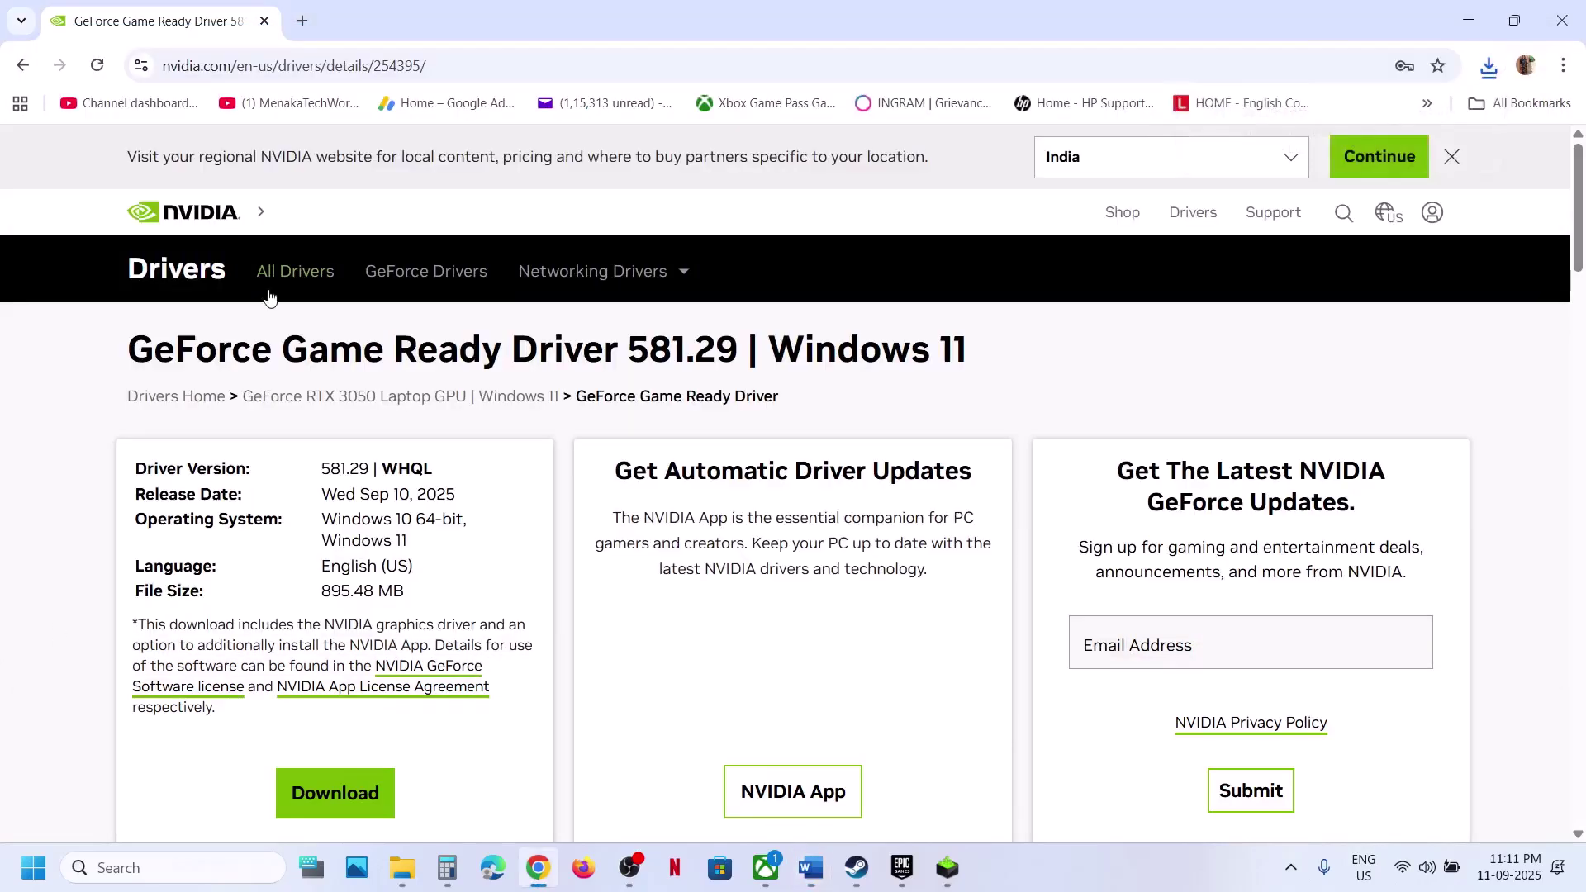
left_click(27, 73)
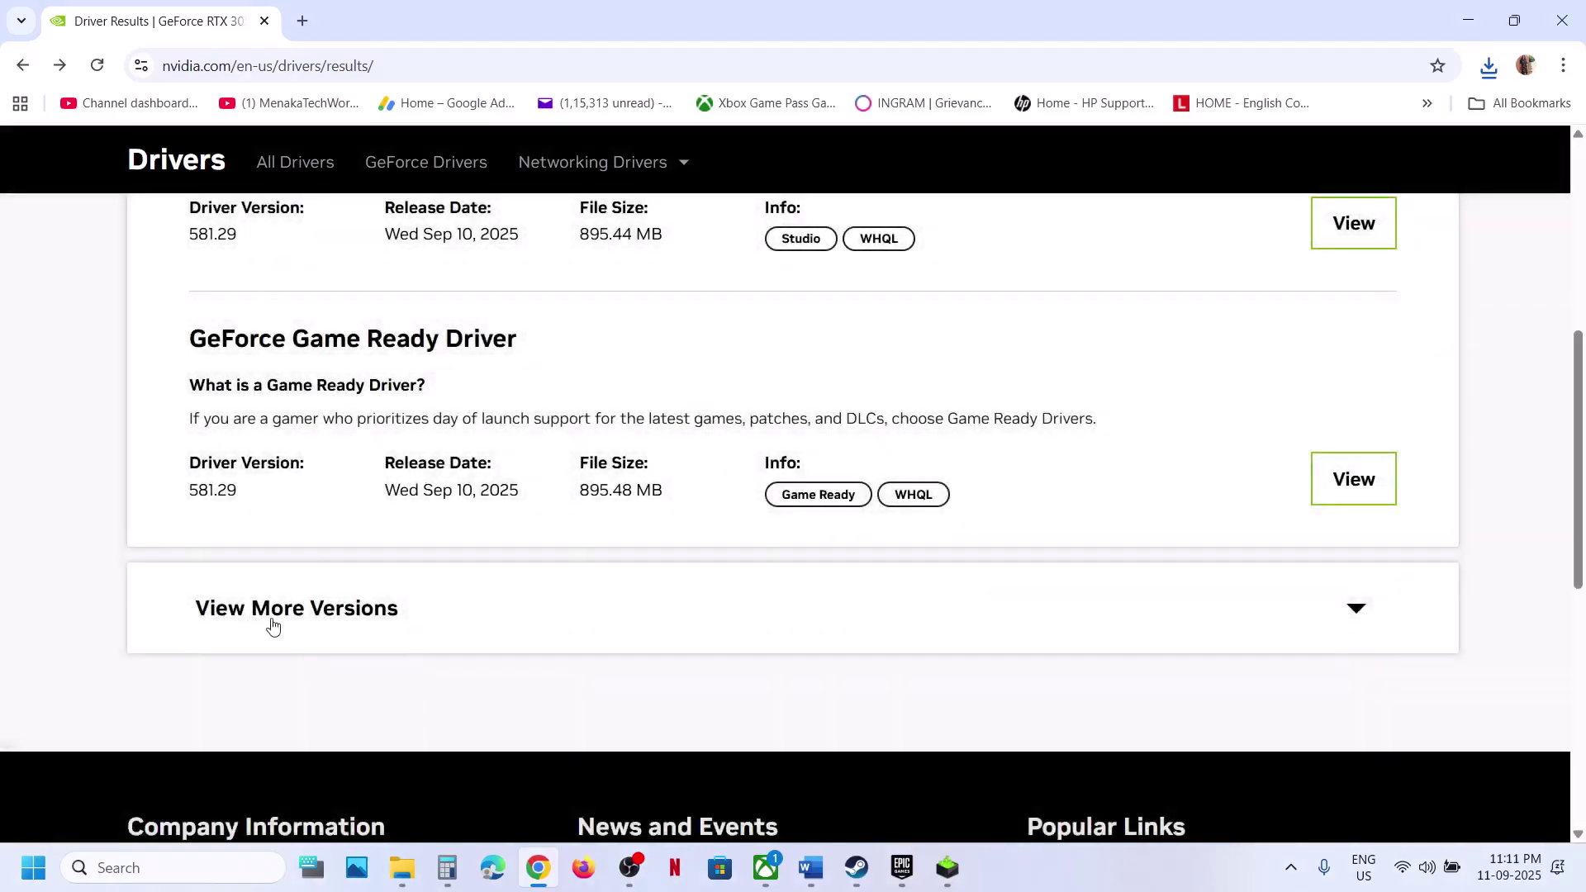
left_click(272, 625)
scroll(273, 625, "down", 5)
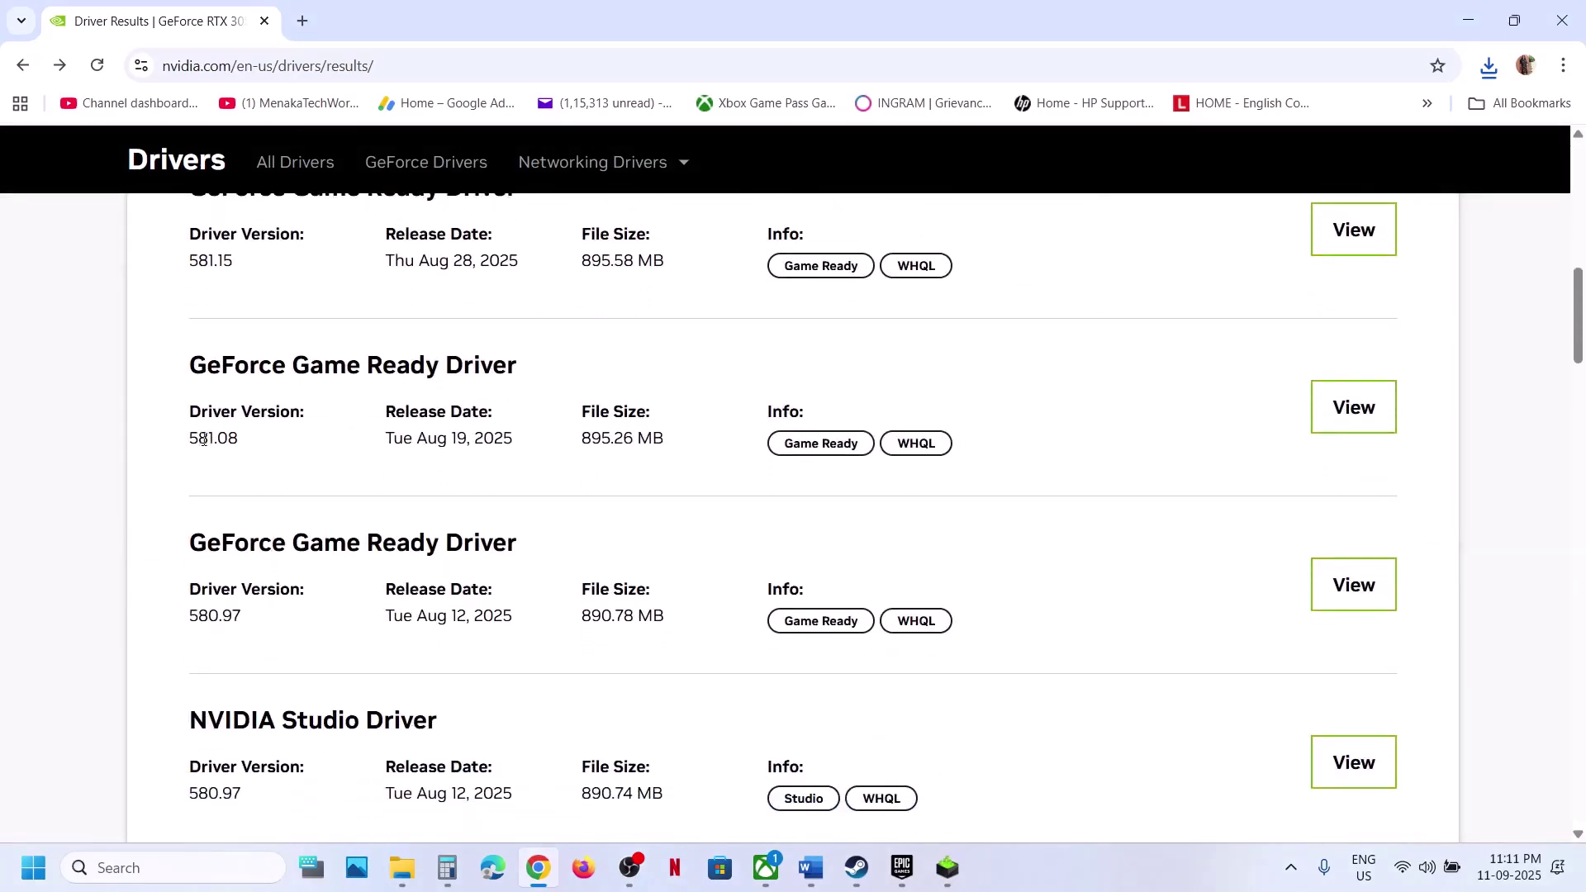
scroll(301, 532, "down", 2)
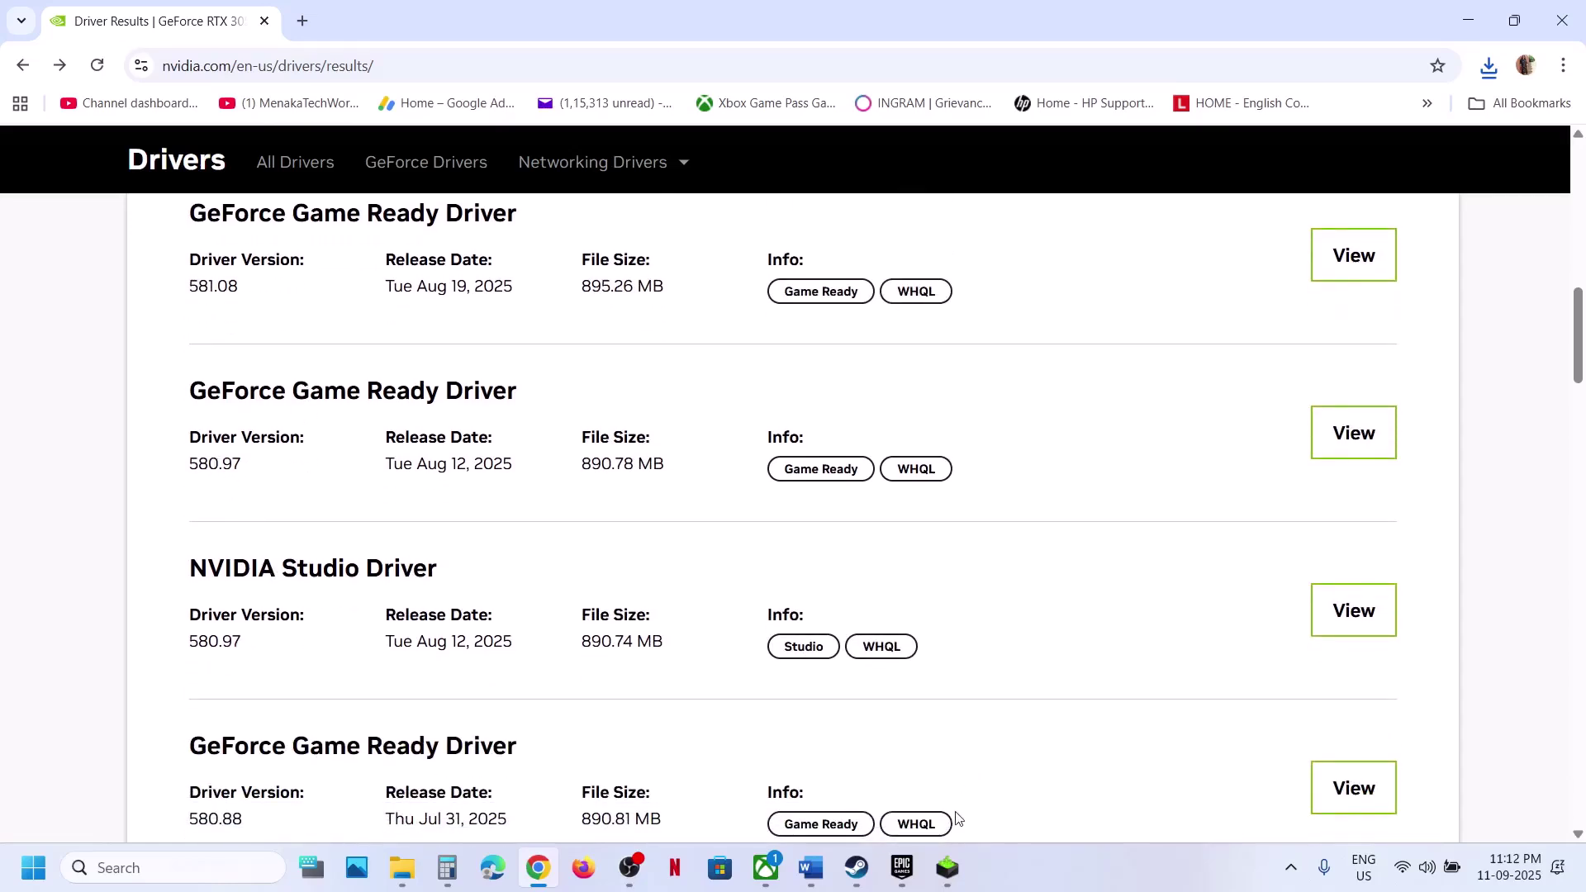
Review the NVIDIA installer's custom installation options and view the Windows restart option again.
left_click(947, 871)
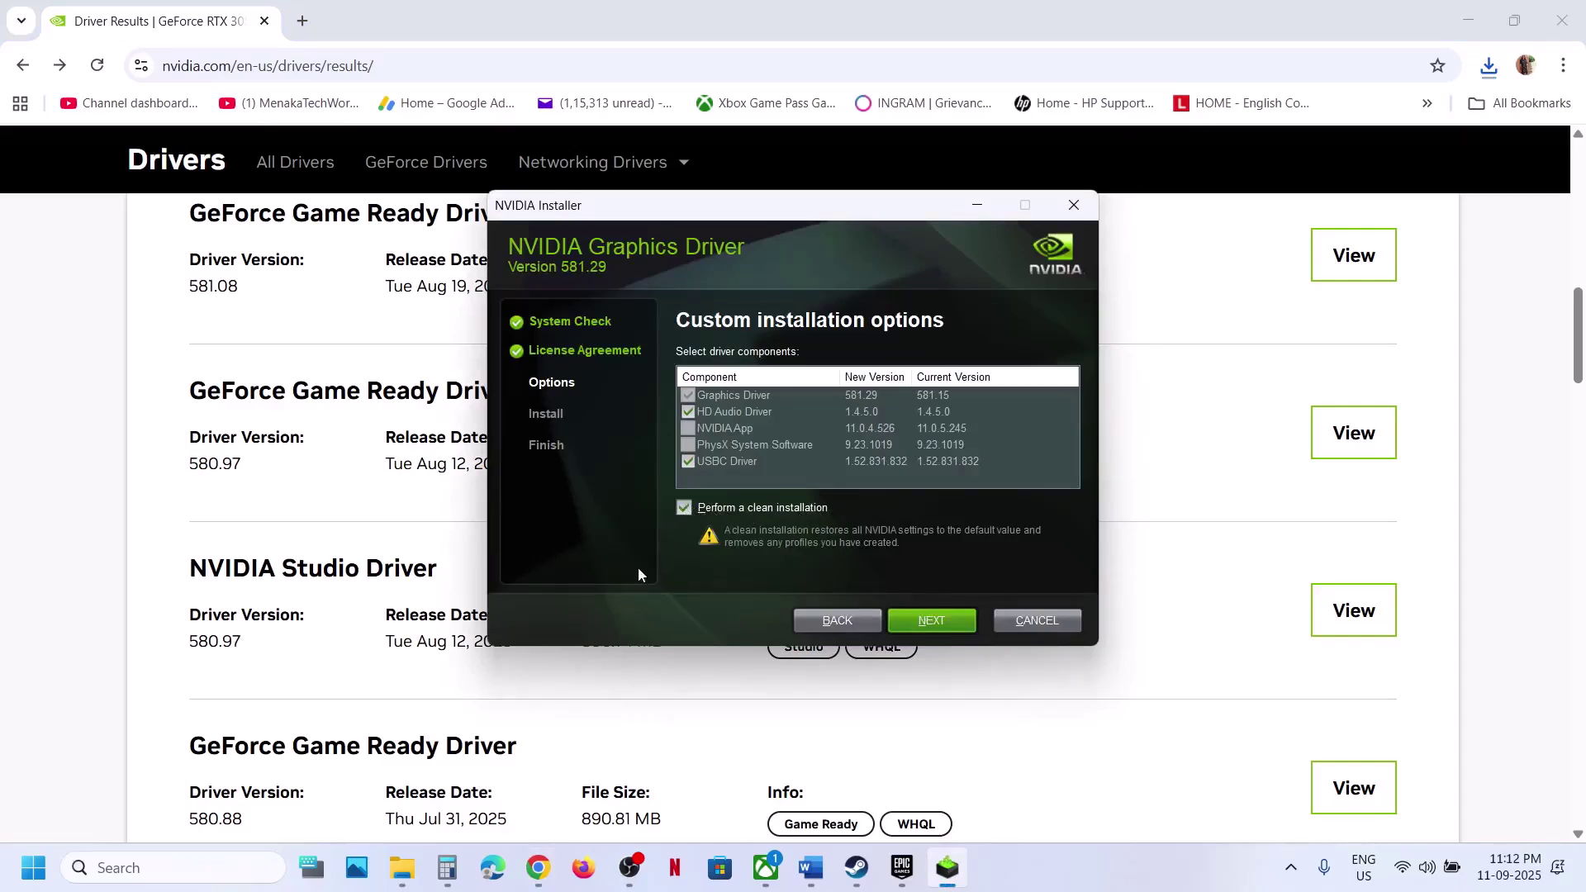
left_click(55, 692)
left_click(33, 867)
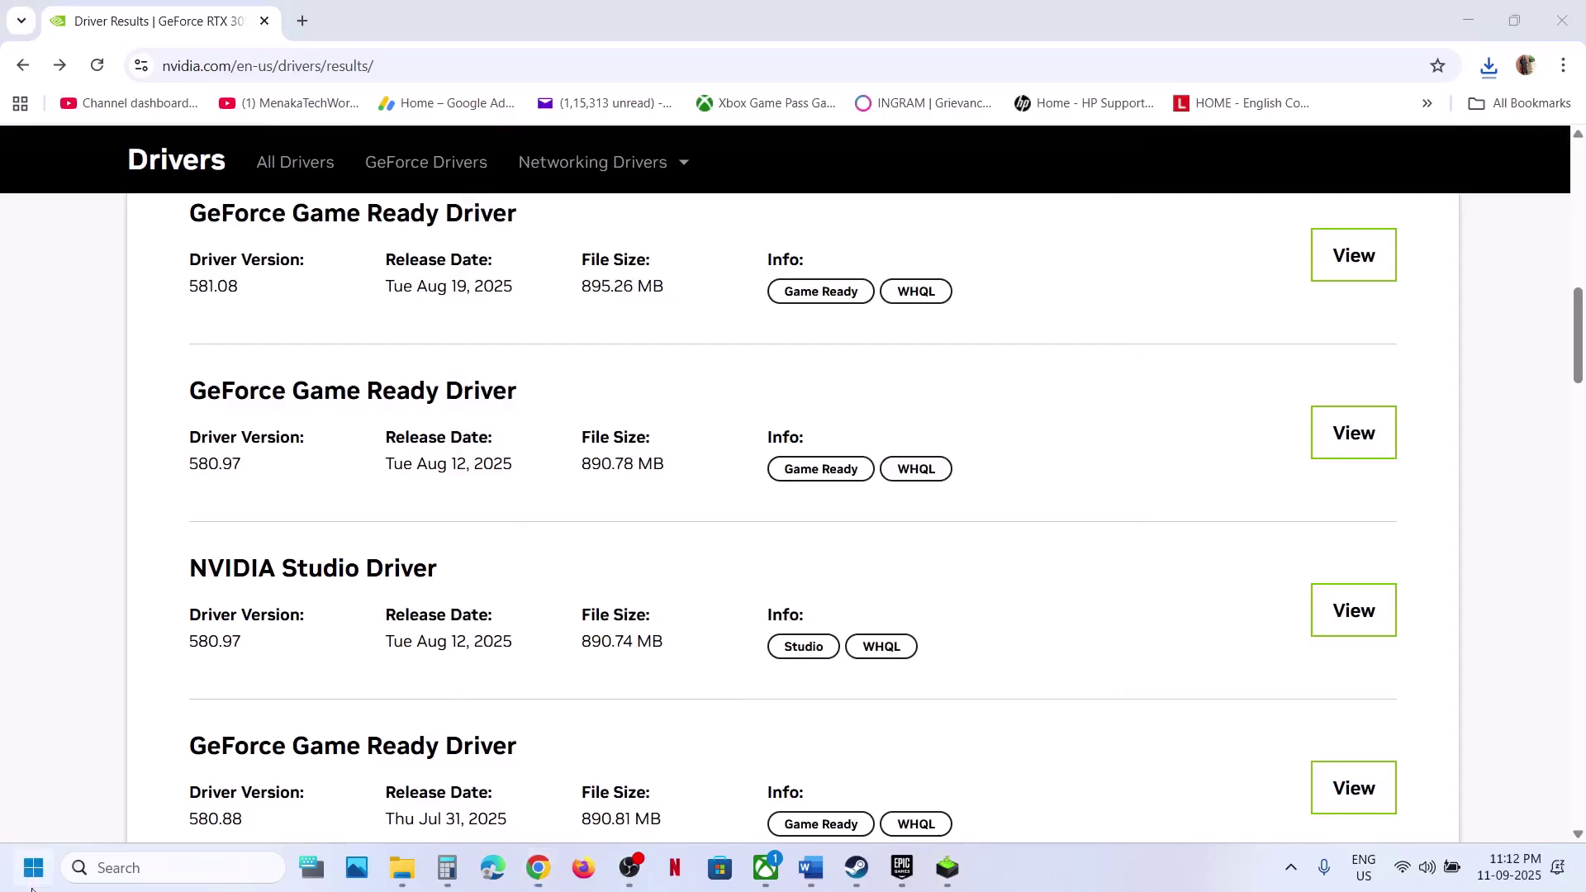
left_click(601, 801)
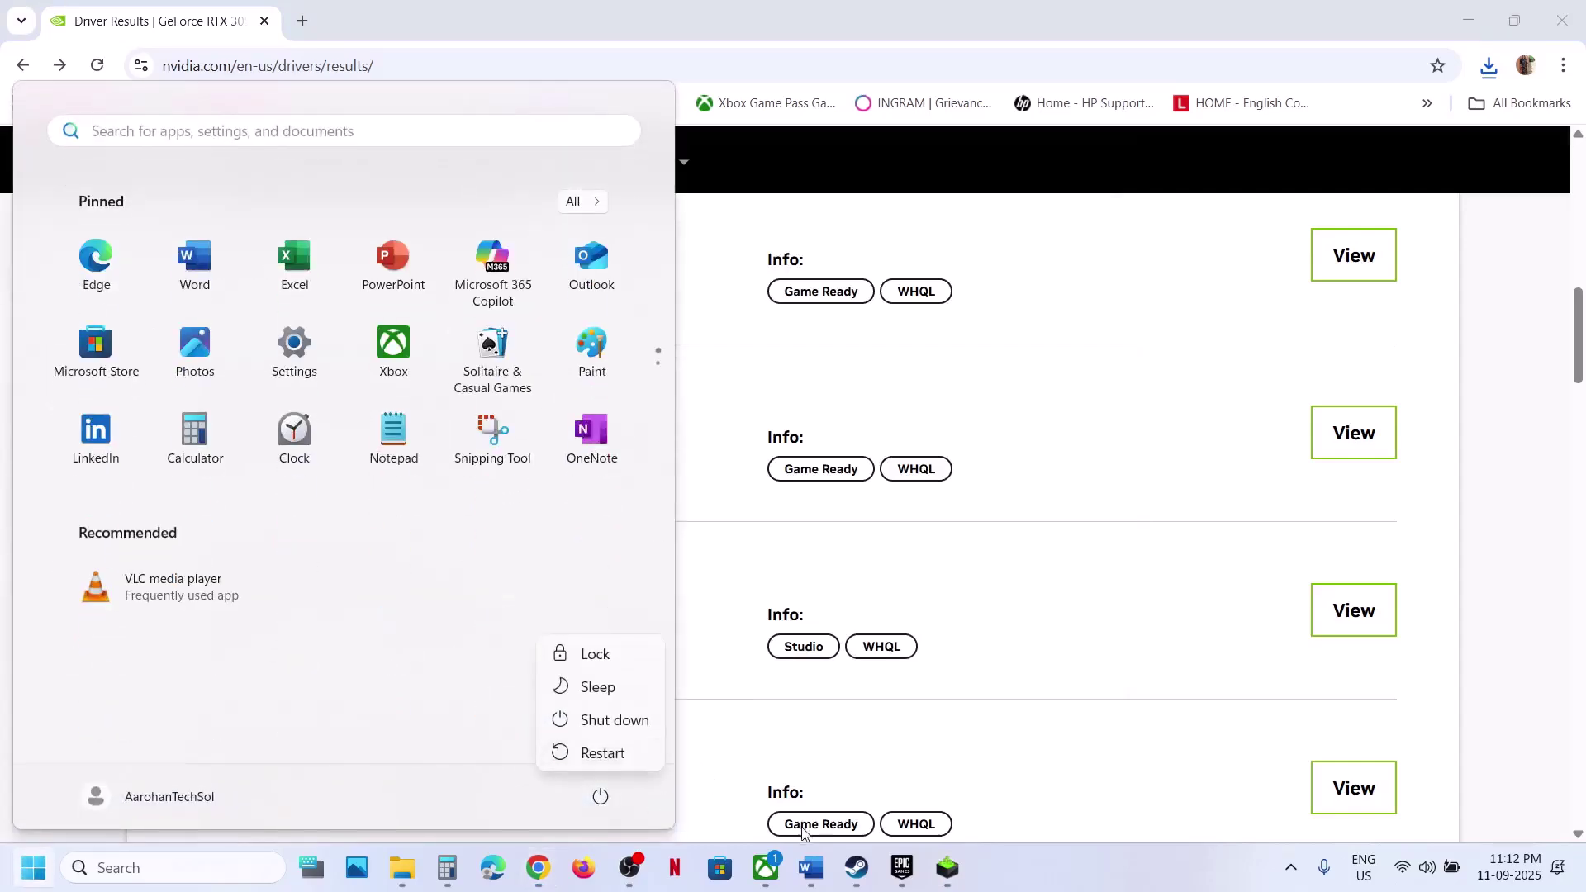
Copy the word "graphics" from Step 7 of the Word notes and use it to find and open Windows Graphics settings.
left_click(857, 868)
left_click(811, 868)
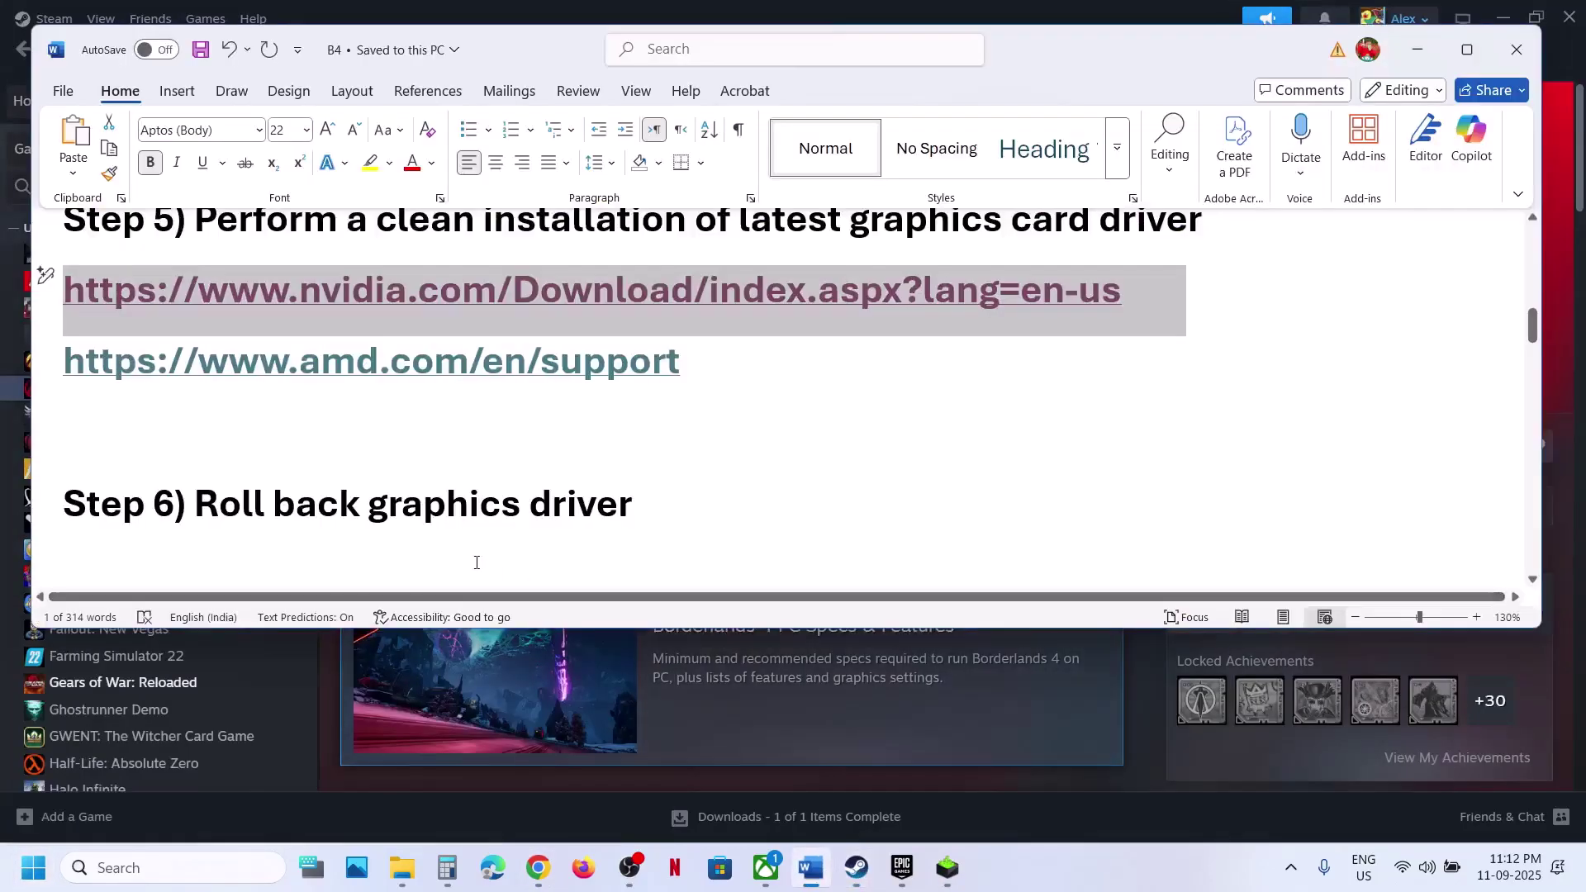
scroll(476, 563, "down", 3)
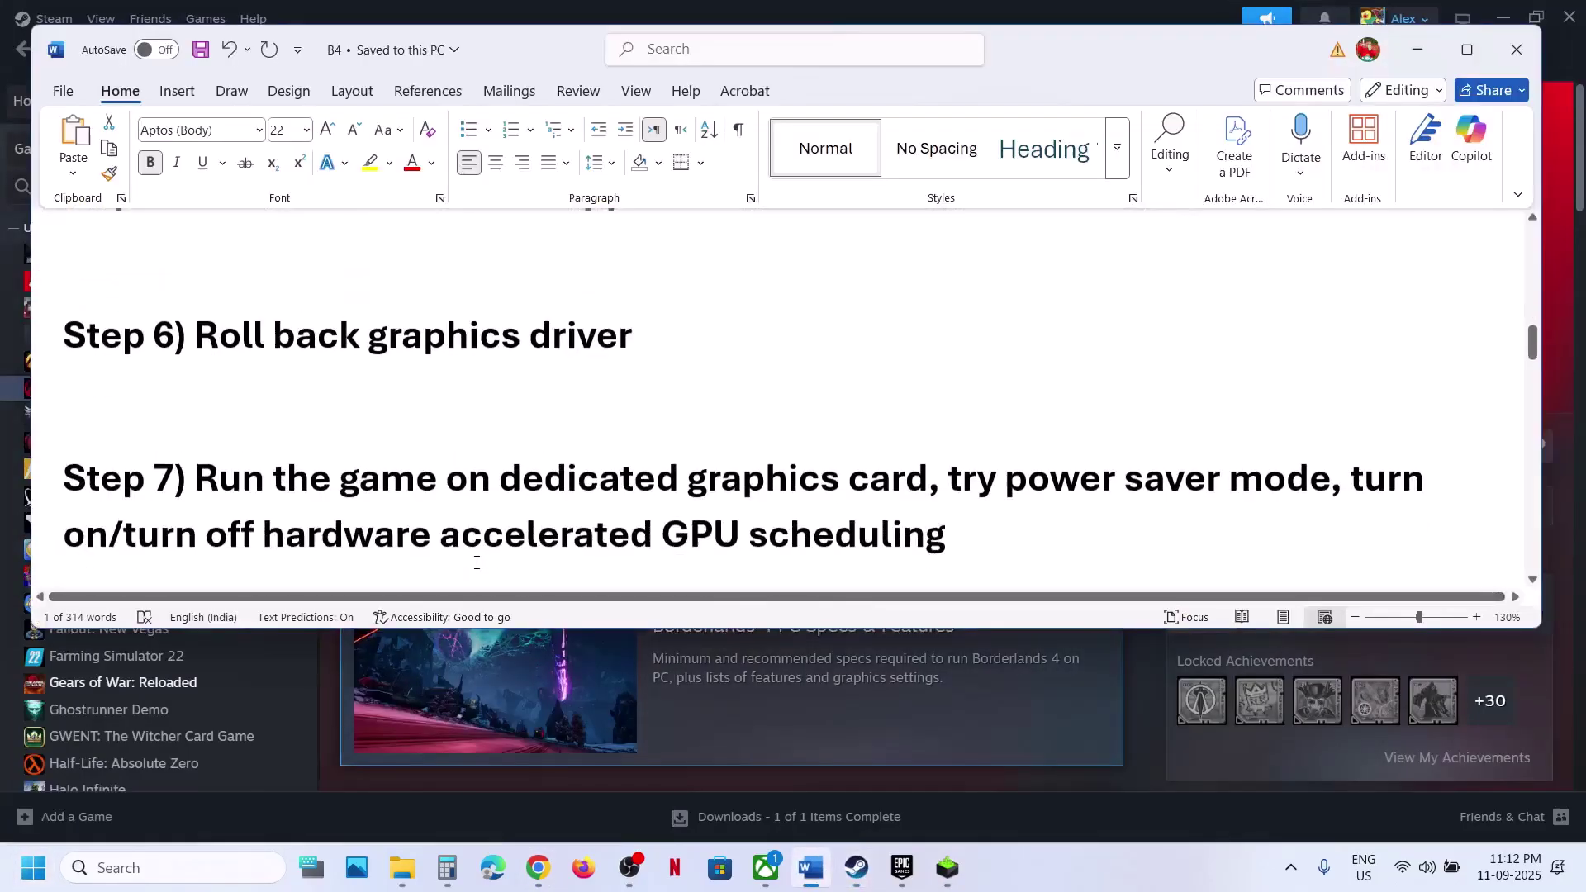
double_click(749, 446)
key("ctrl+c")
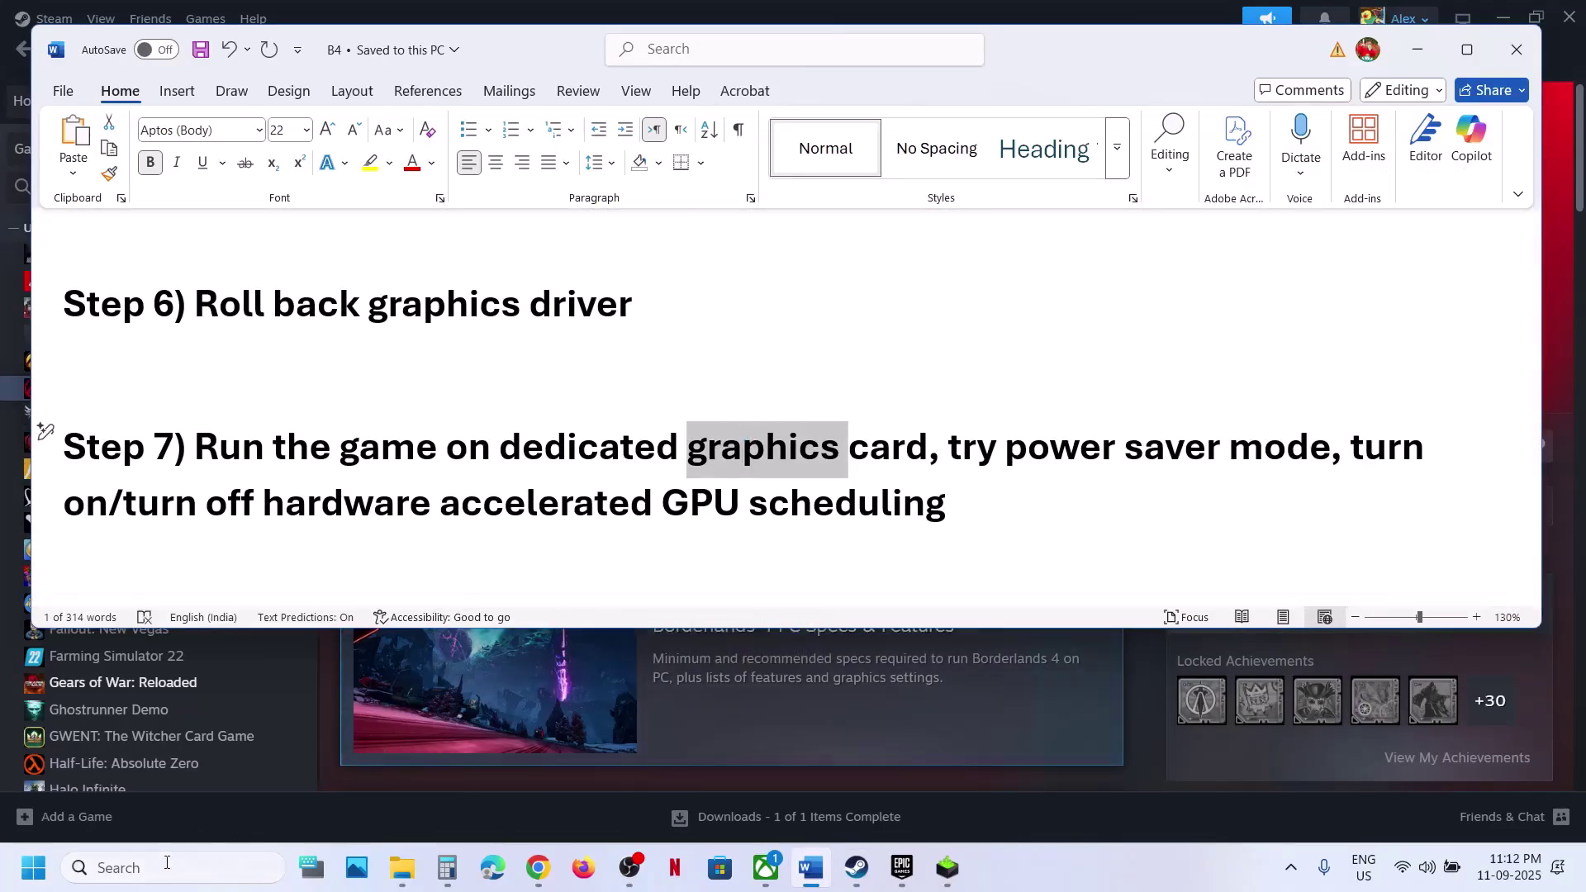
left_click(319, 868)
key("ctrl+v")
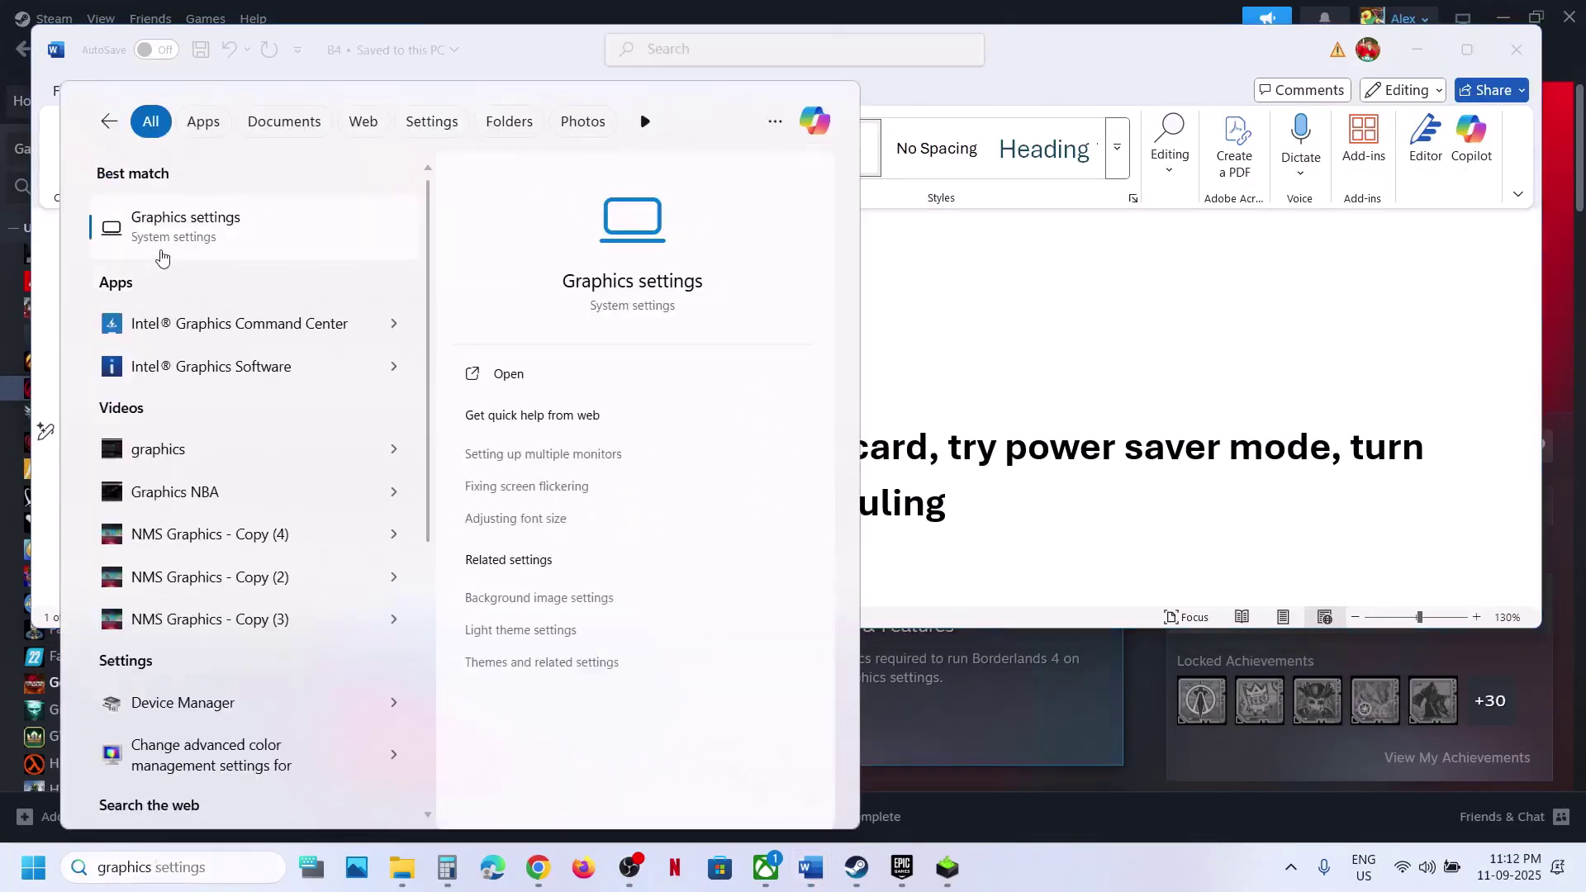
left_click(161, 250)
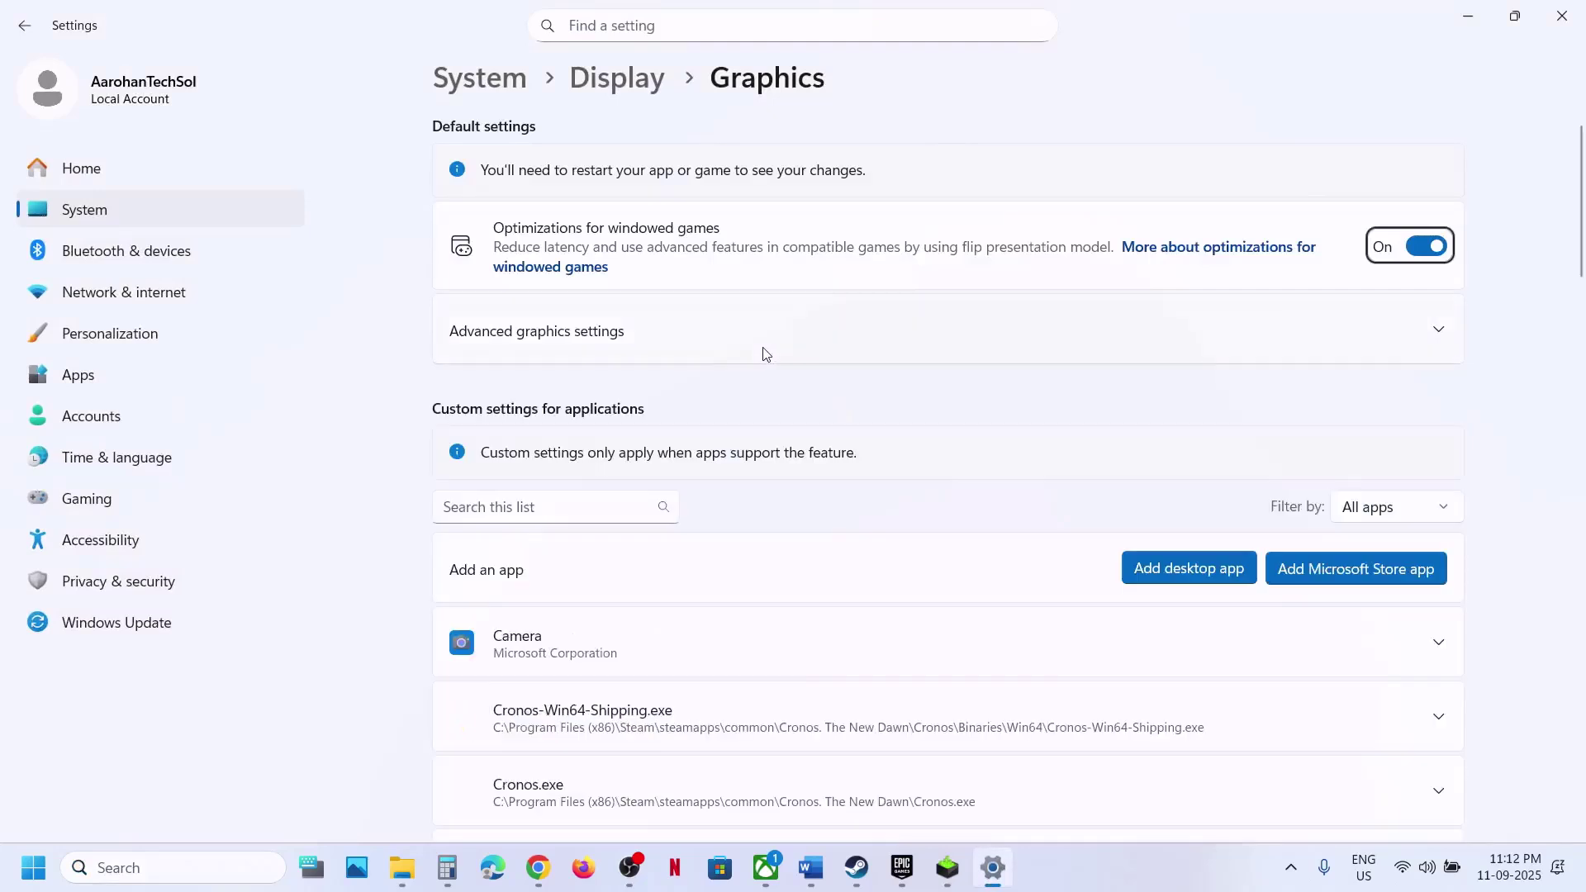
Add the Borderlands4 application from the steamapps\common\Borderlands 4 folder to the custom graphics settings as a desktop app.
left_click(1163, 567)
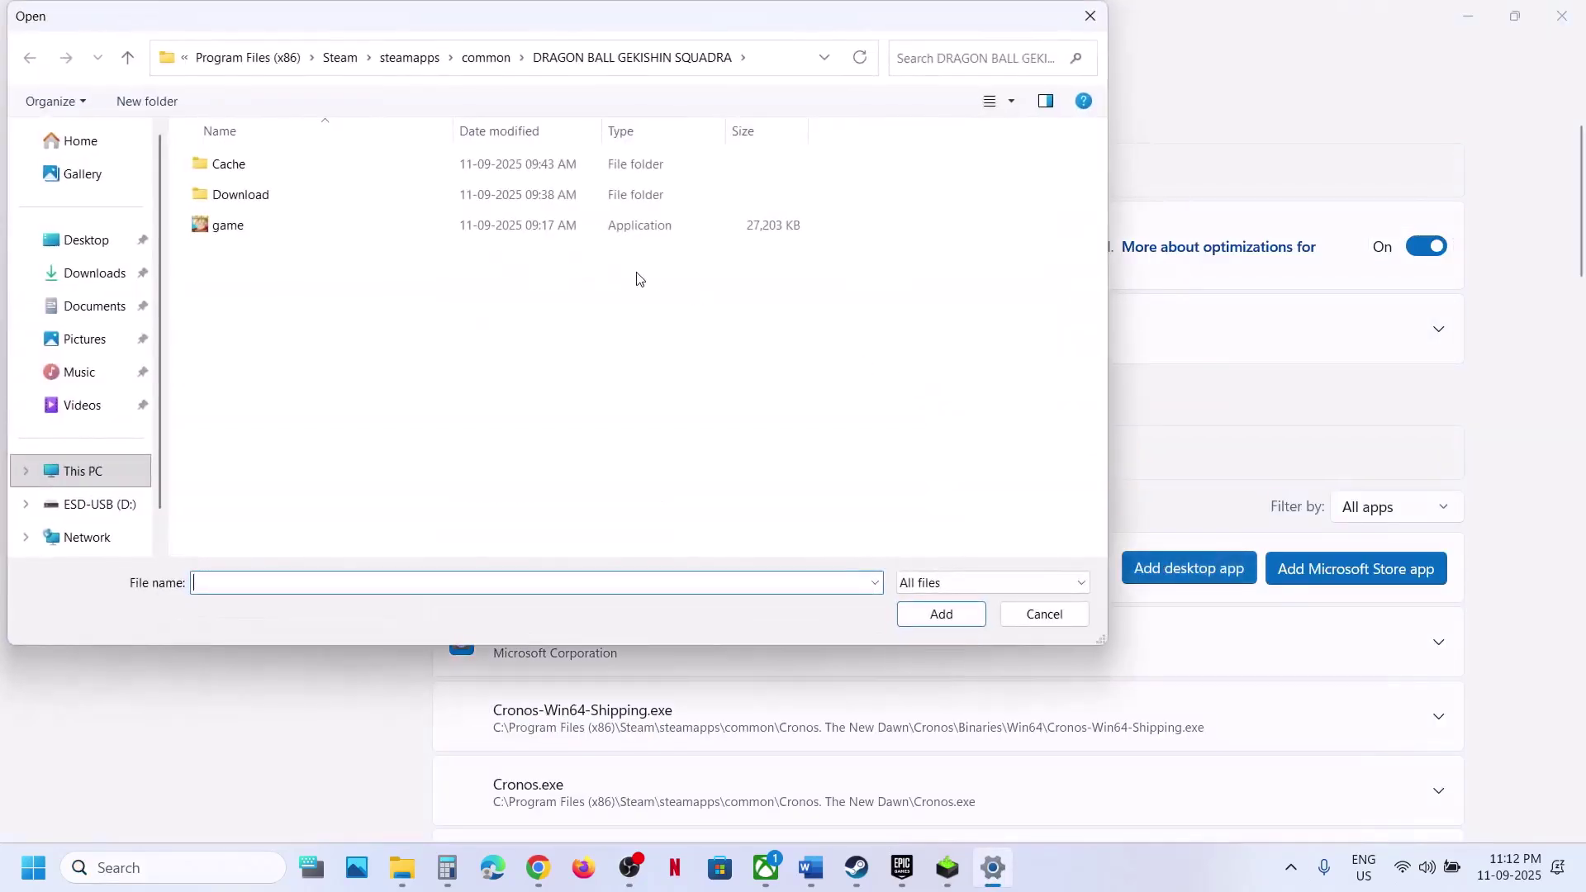
left_click(479, 57)
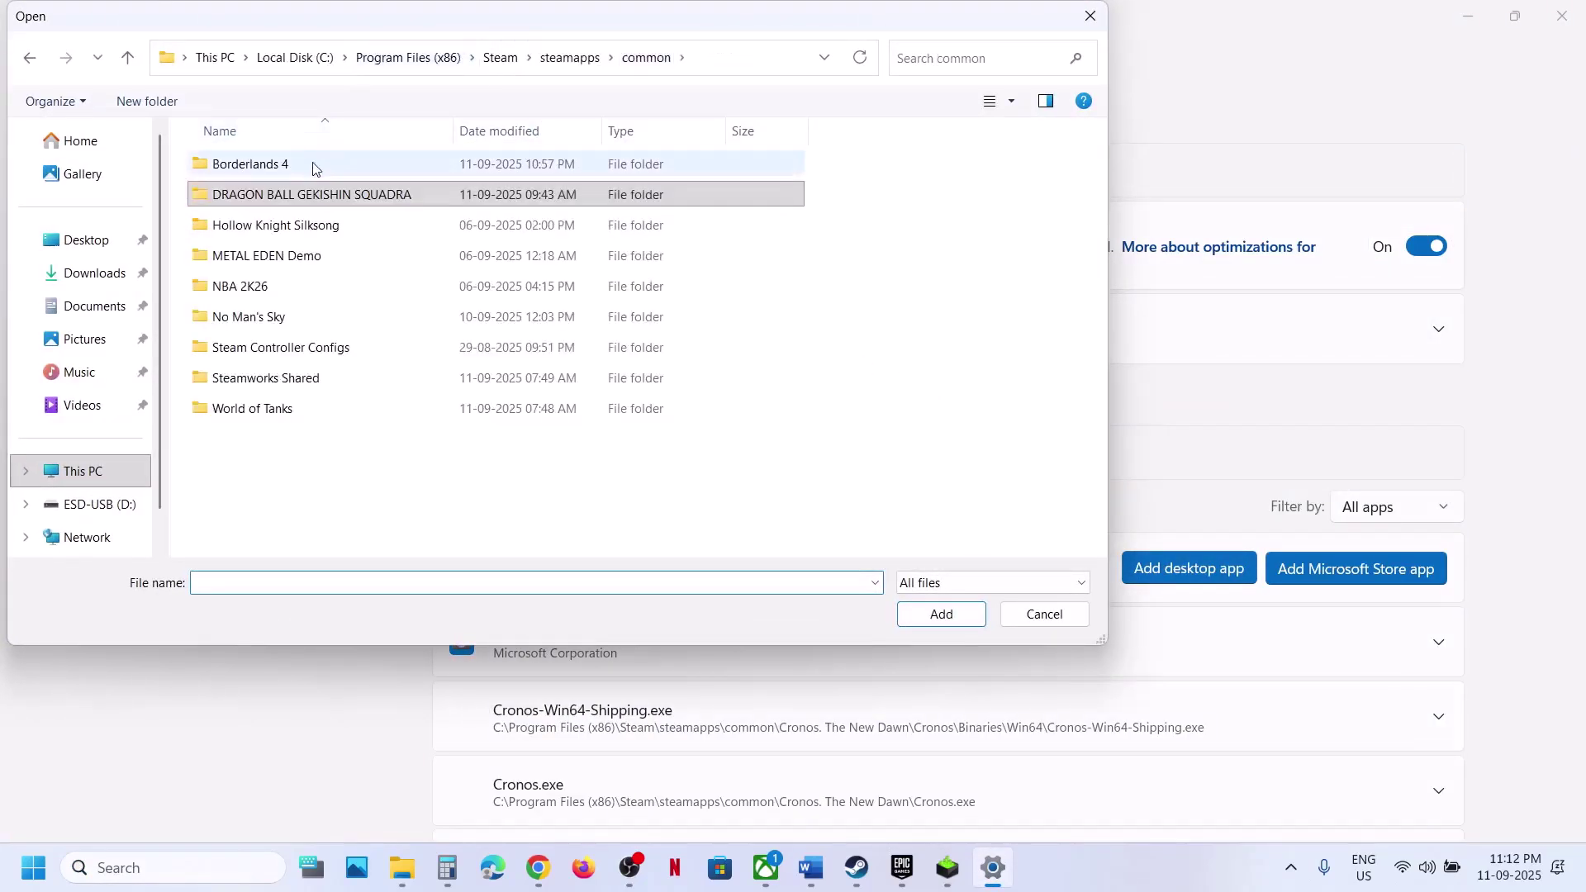
double_click(284, 165)
left_click(265, 229)
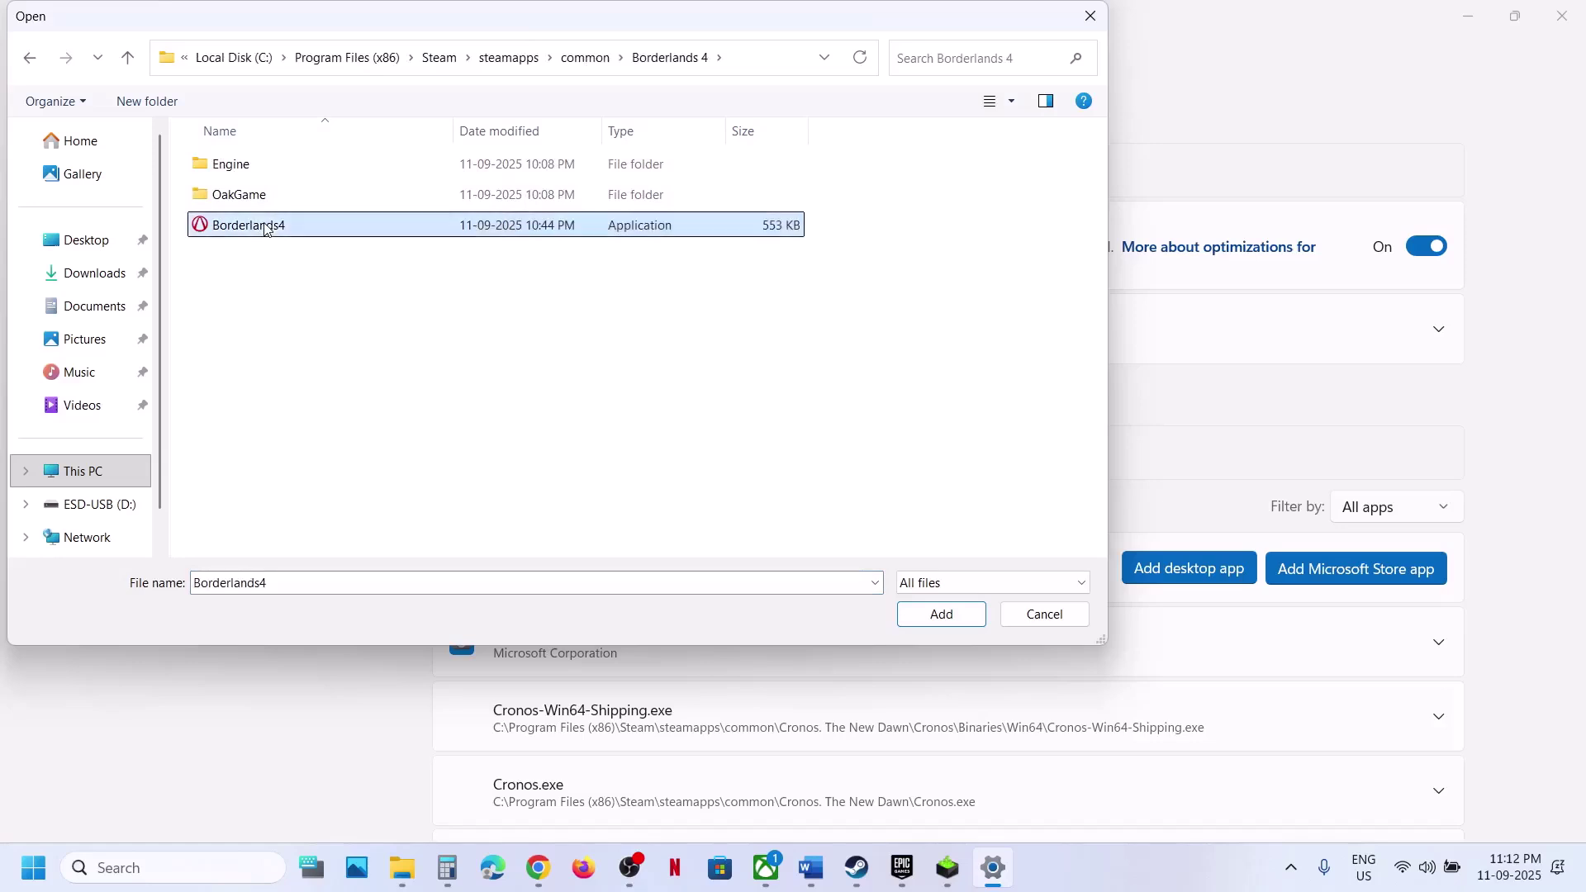
left_click(938, 614)
Set the GPU preference of the newly added Borderlands 4 entry to High Performance (NVIDIA GeForce RTX 3050 Laptop GPU).
scroll(772, 609, "down", 2)
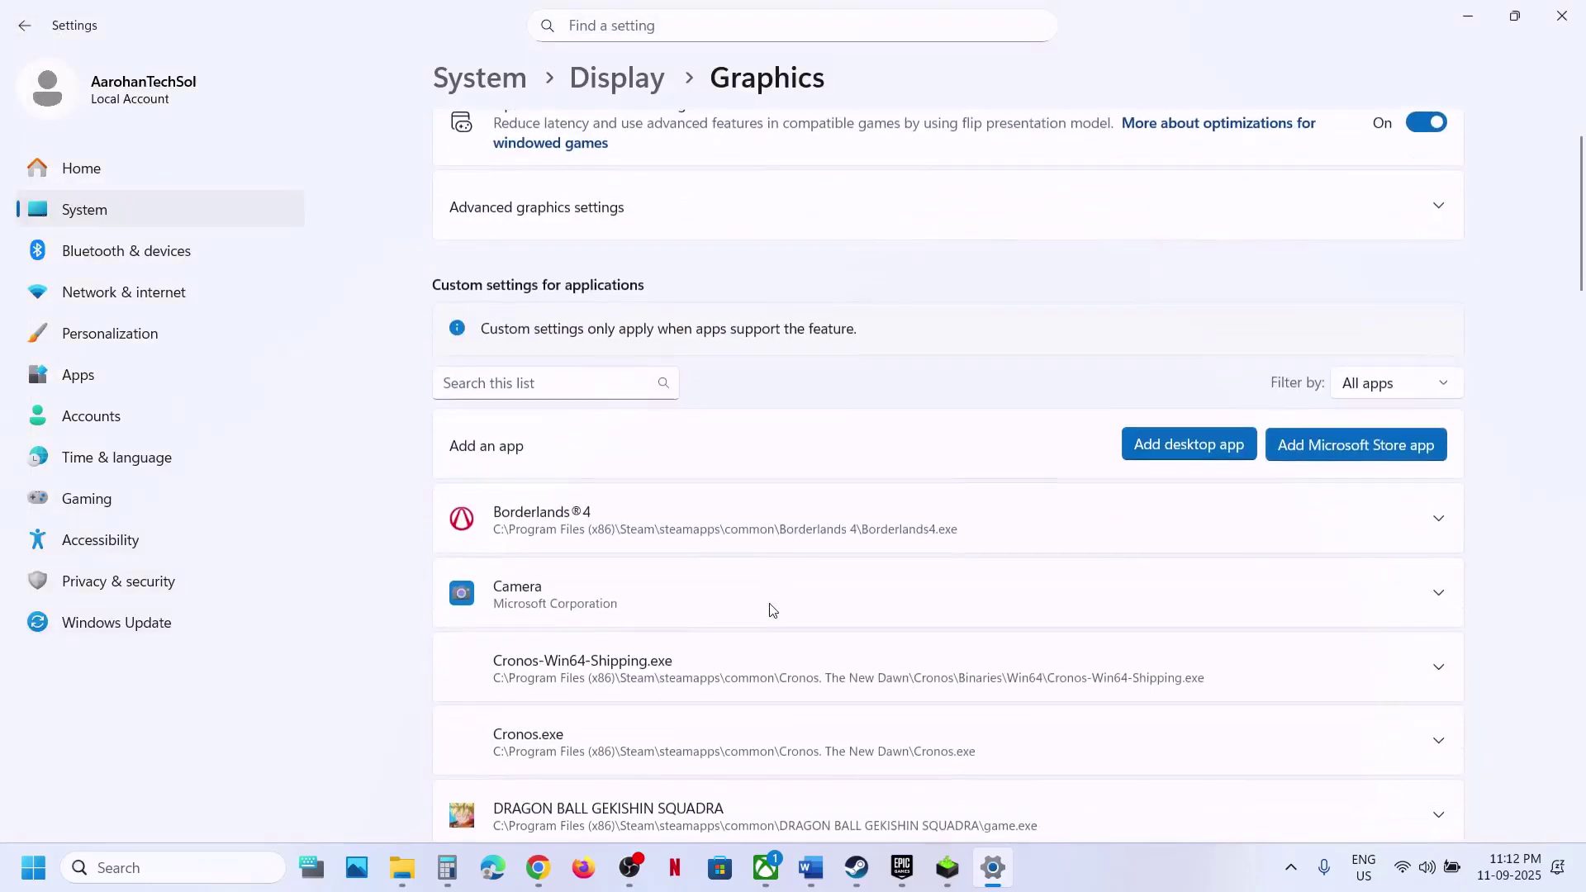
left_click(632, 532)
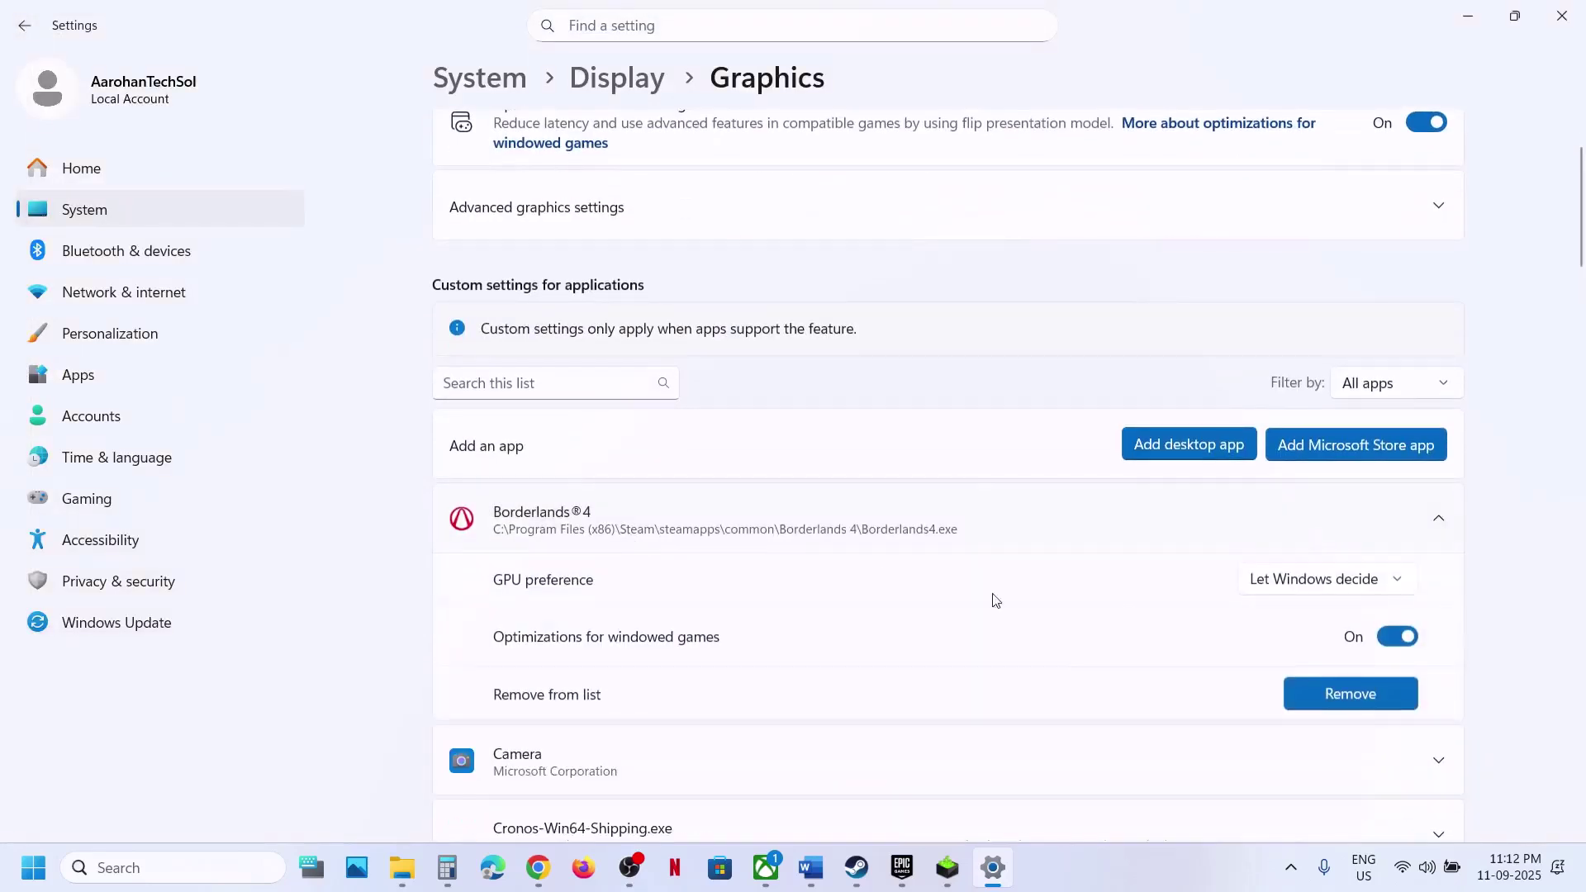
left_click(1305, 578)
left_click(1339, 655)
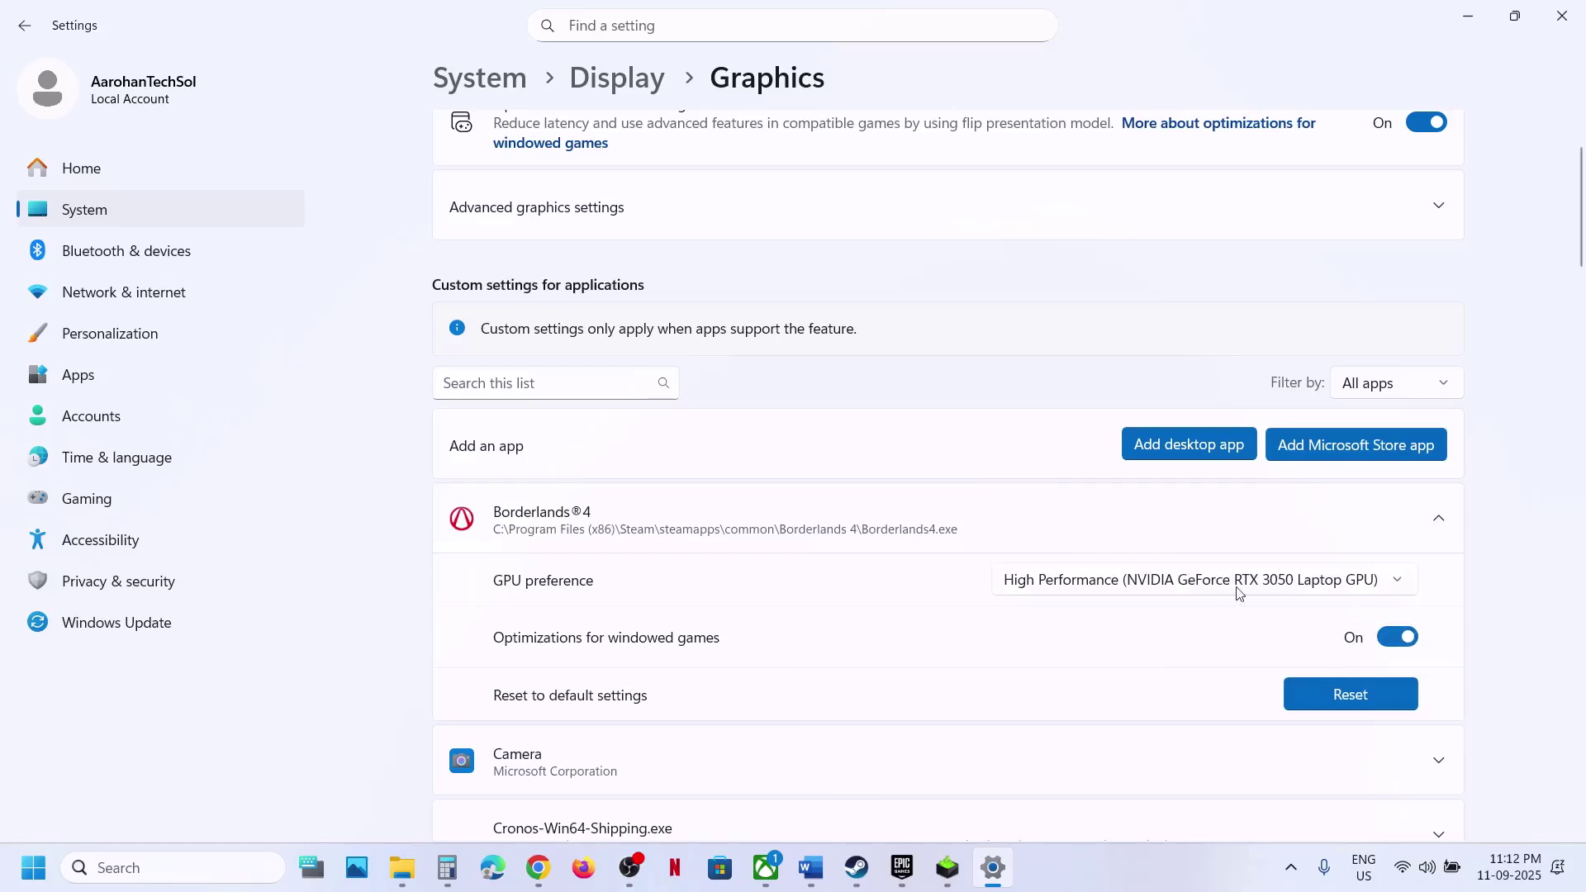
Add the second Borderlands4 application from the OakGame\Binaries\Win64 folder as a desktop app.
left_click(1189, 445)
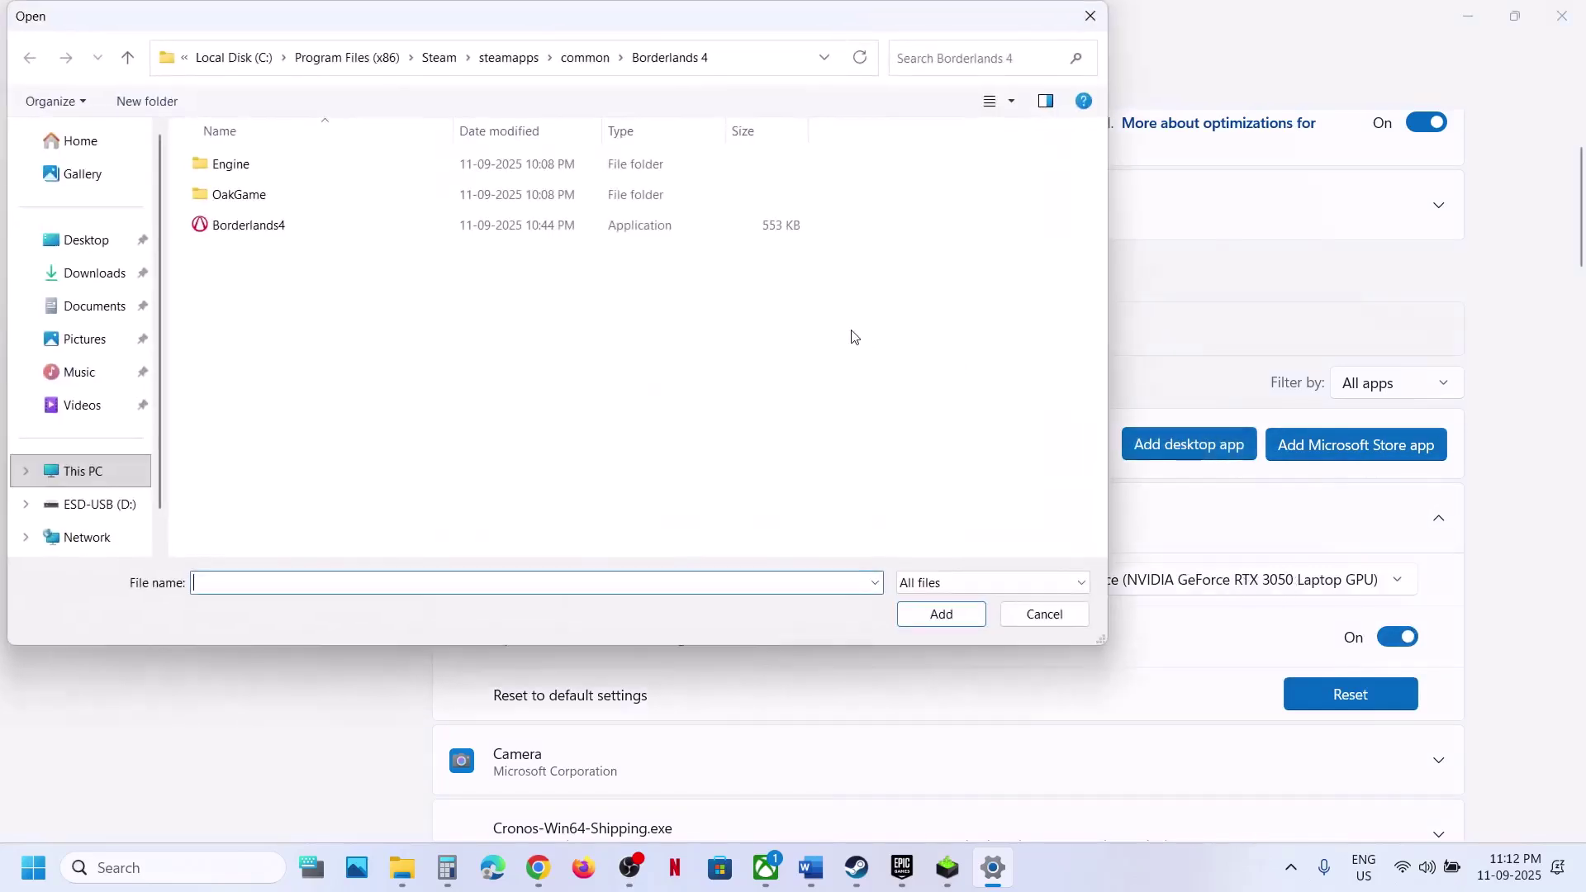
double_click(296, 187)
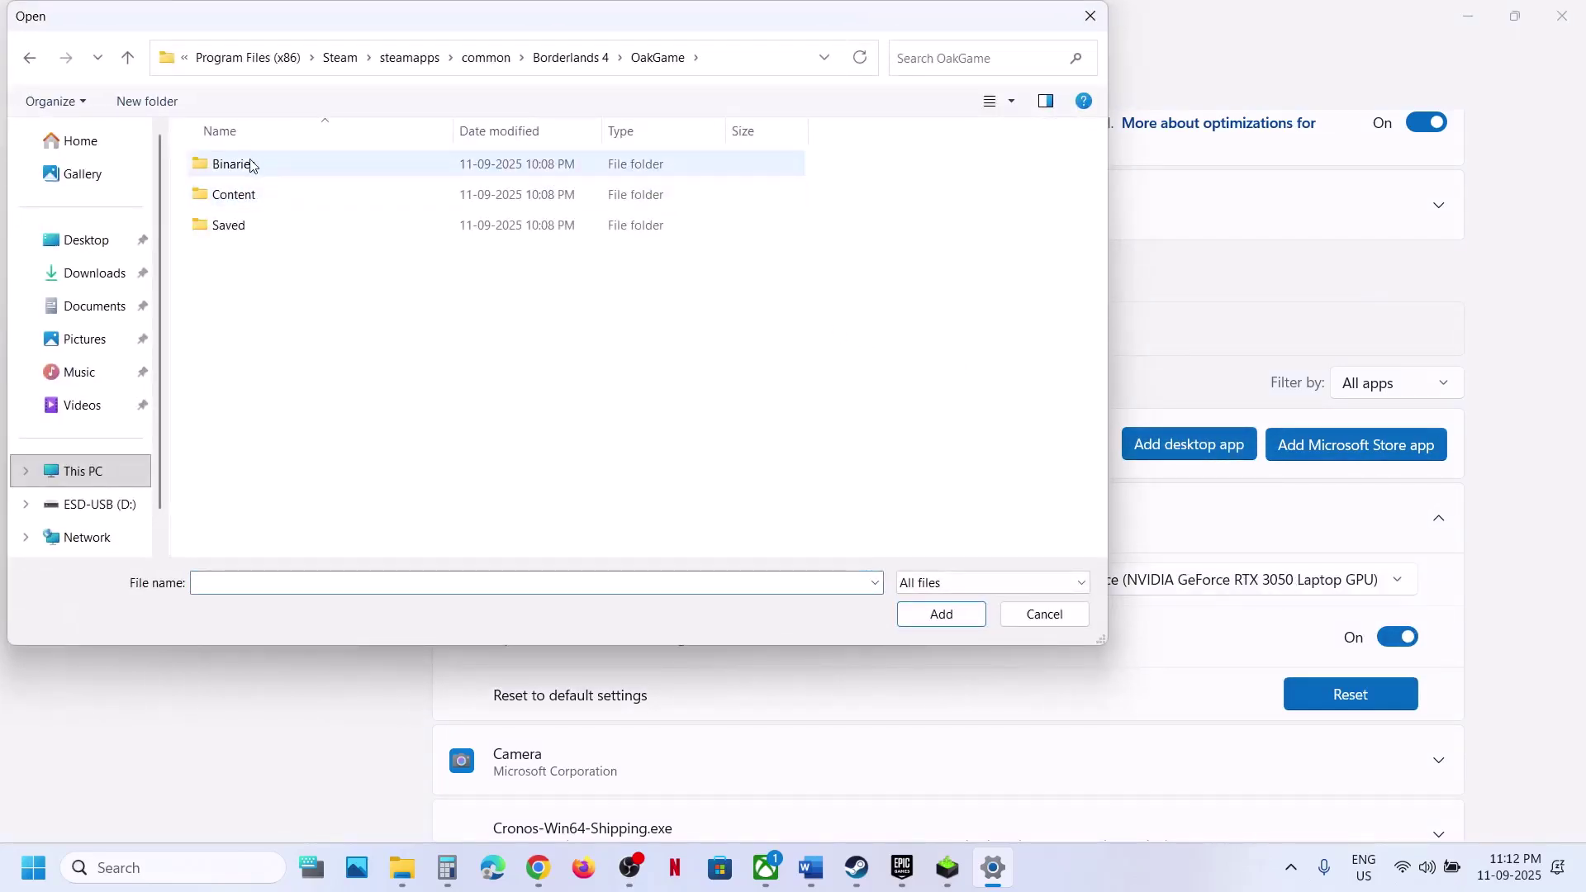
double_click(250, 163)
double_click(250, 164)
left_click(273, 192)
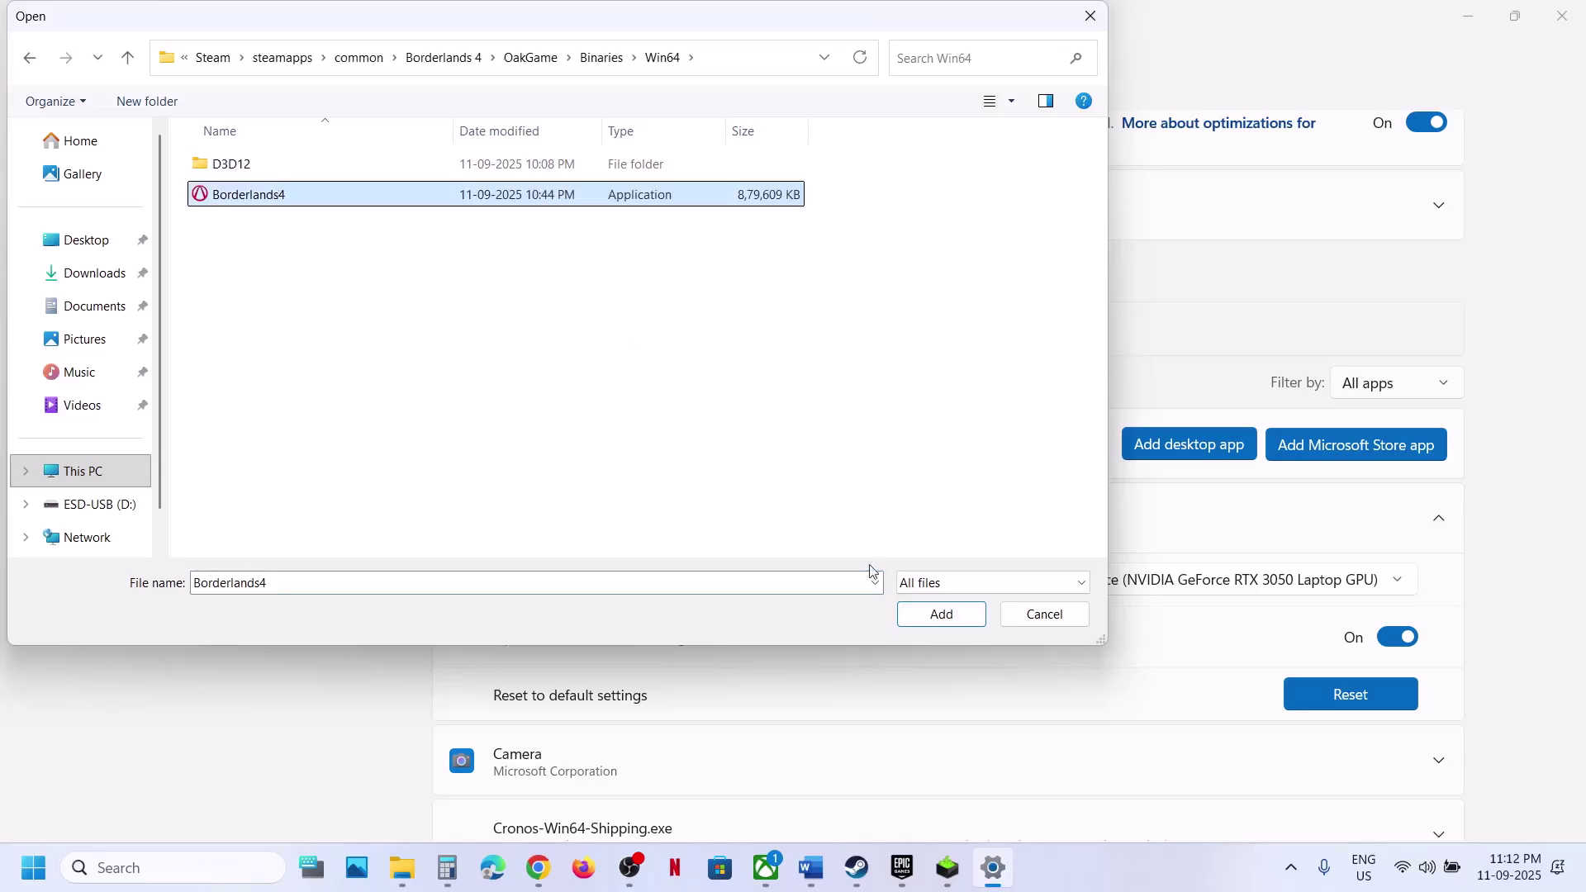
left_click(942, 614)
Set the Win64 Borderlands 4 entry's GPU preference to High Performance (NVIDIA GeForce RTX 3050 Laptop GPU) and close Settings.
scroll(914, 610, "down", 1)
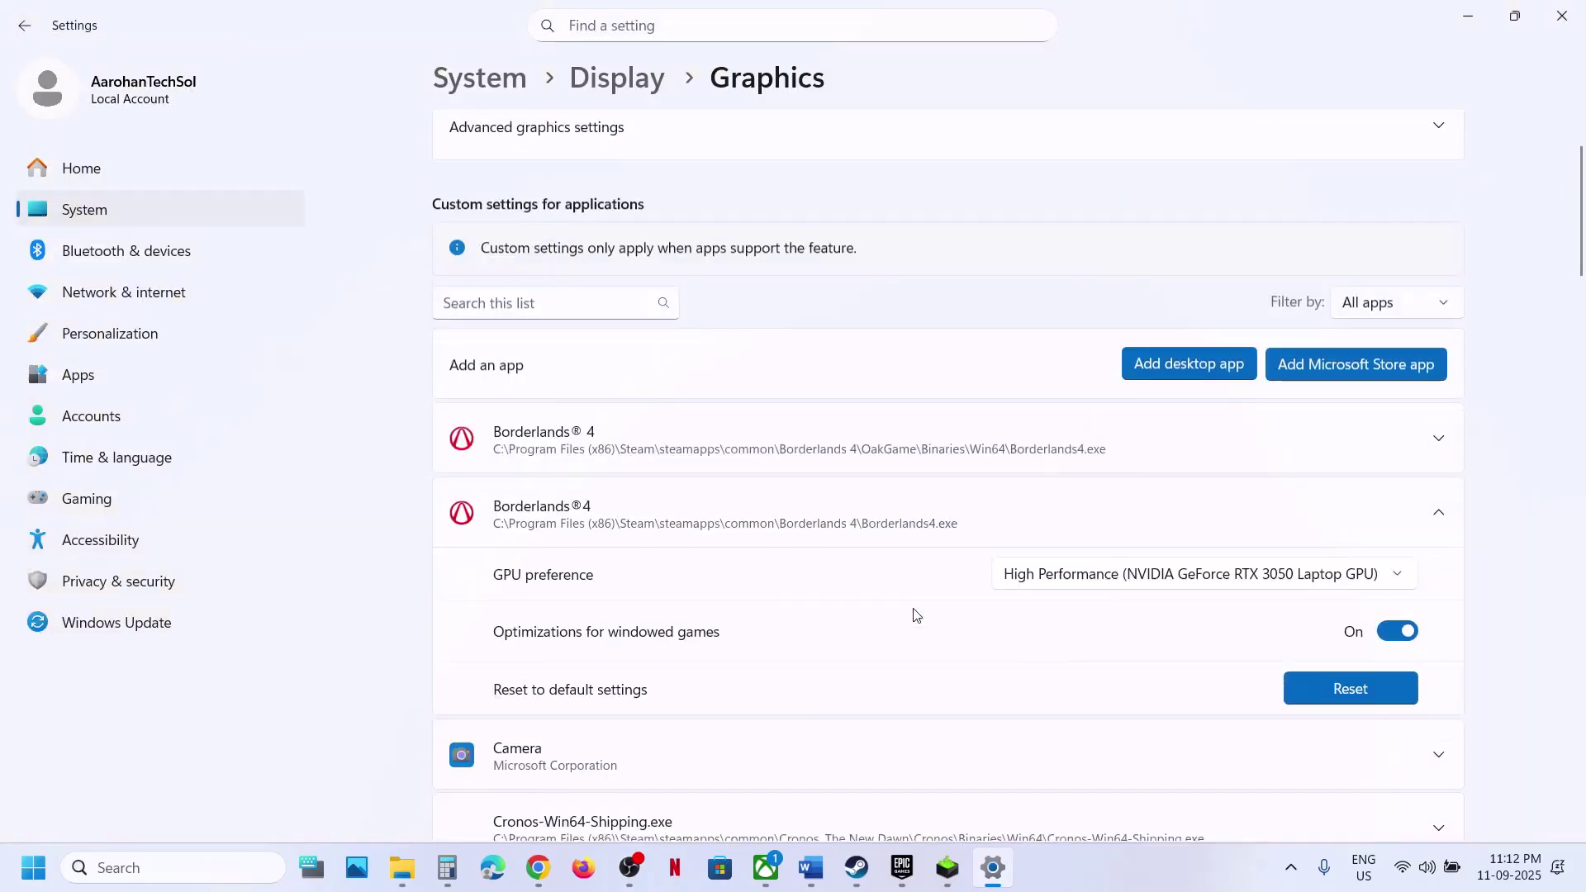
left_click(1259, 436)
left_click(1311, 506)
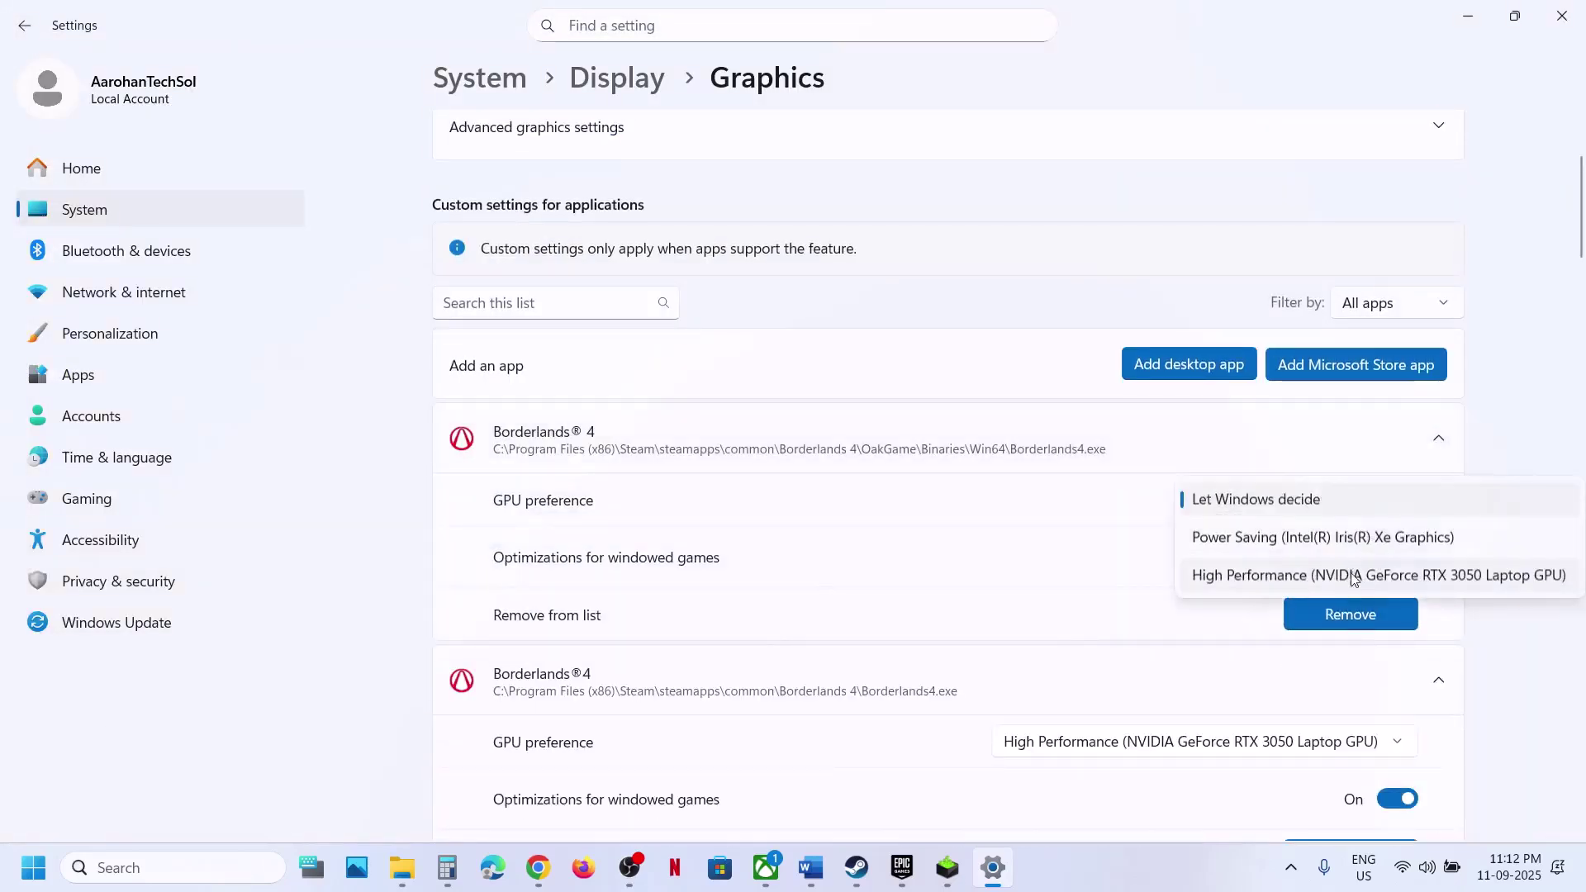
left_click(1321, 572)
left_click(1570, 13)
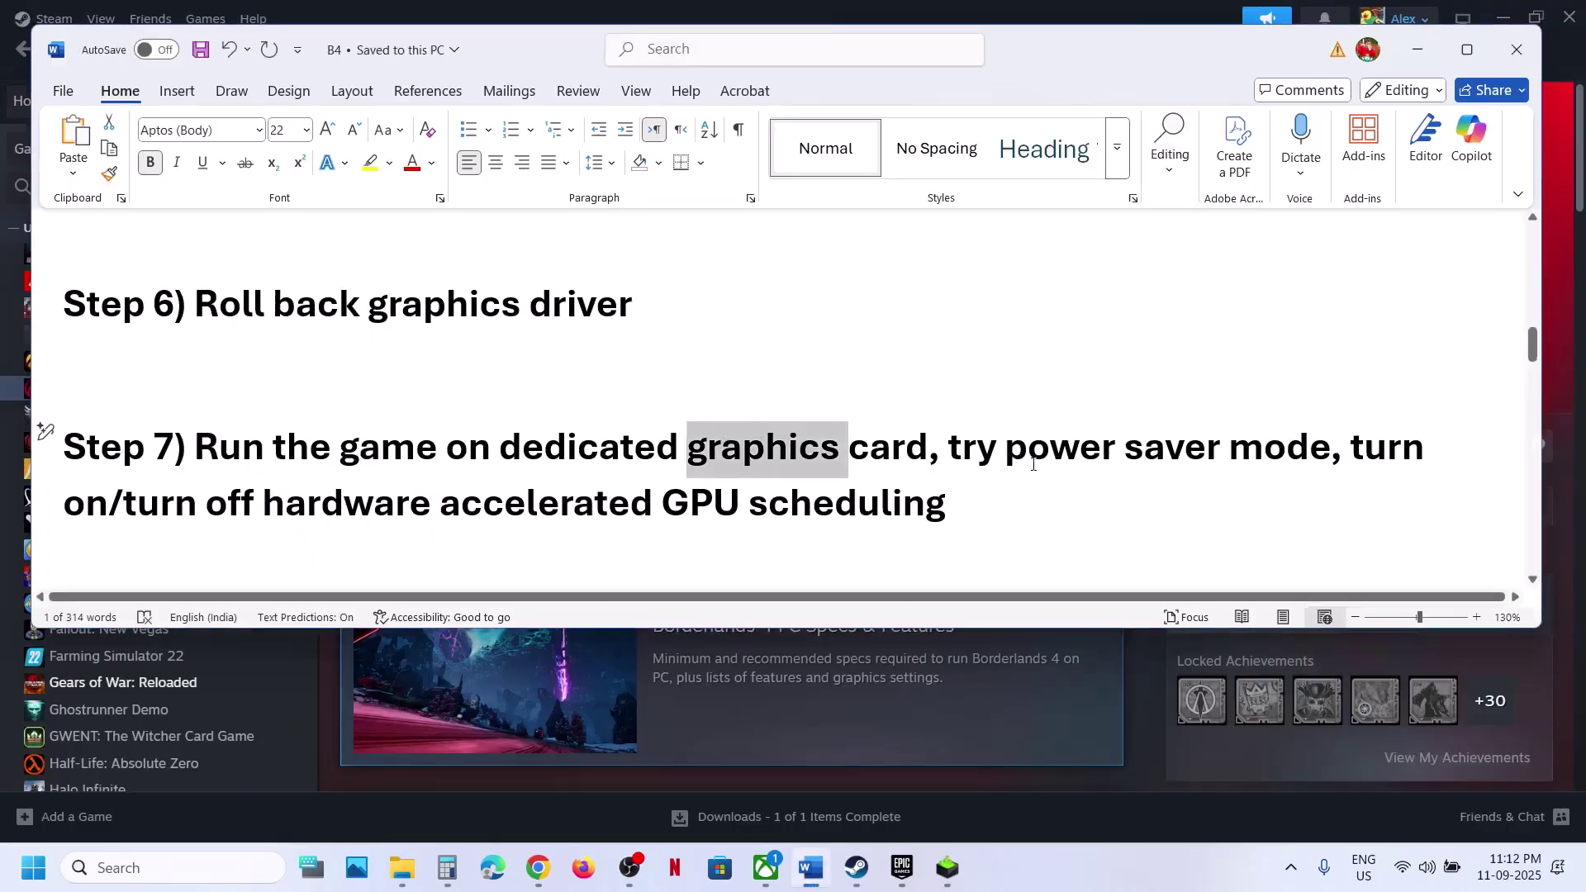
Open Power Options from Control Panel's Hardware and Sound category and compare the available plans with the Power Saver.jpg reference image.
left_click_drag(1006, 450, 1329, 450)
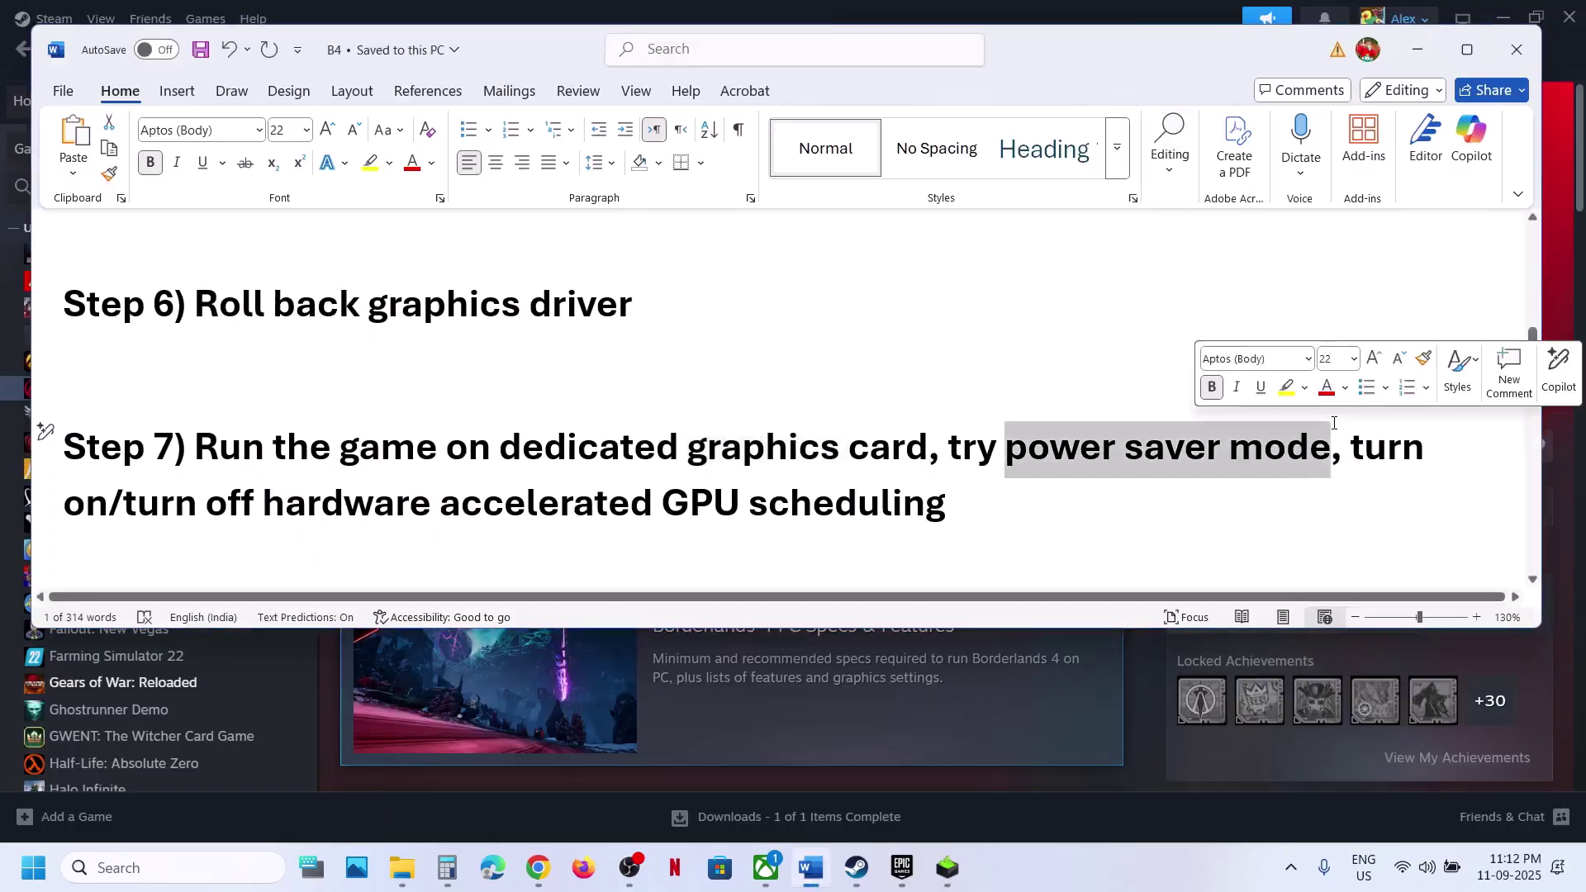
left_click(235, 859)
type("control")
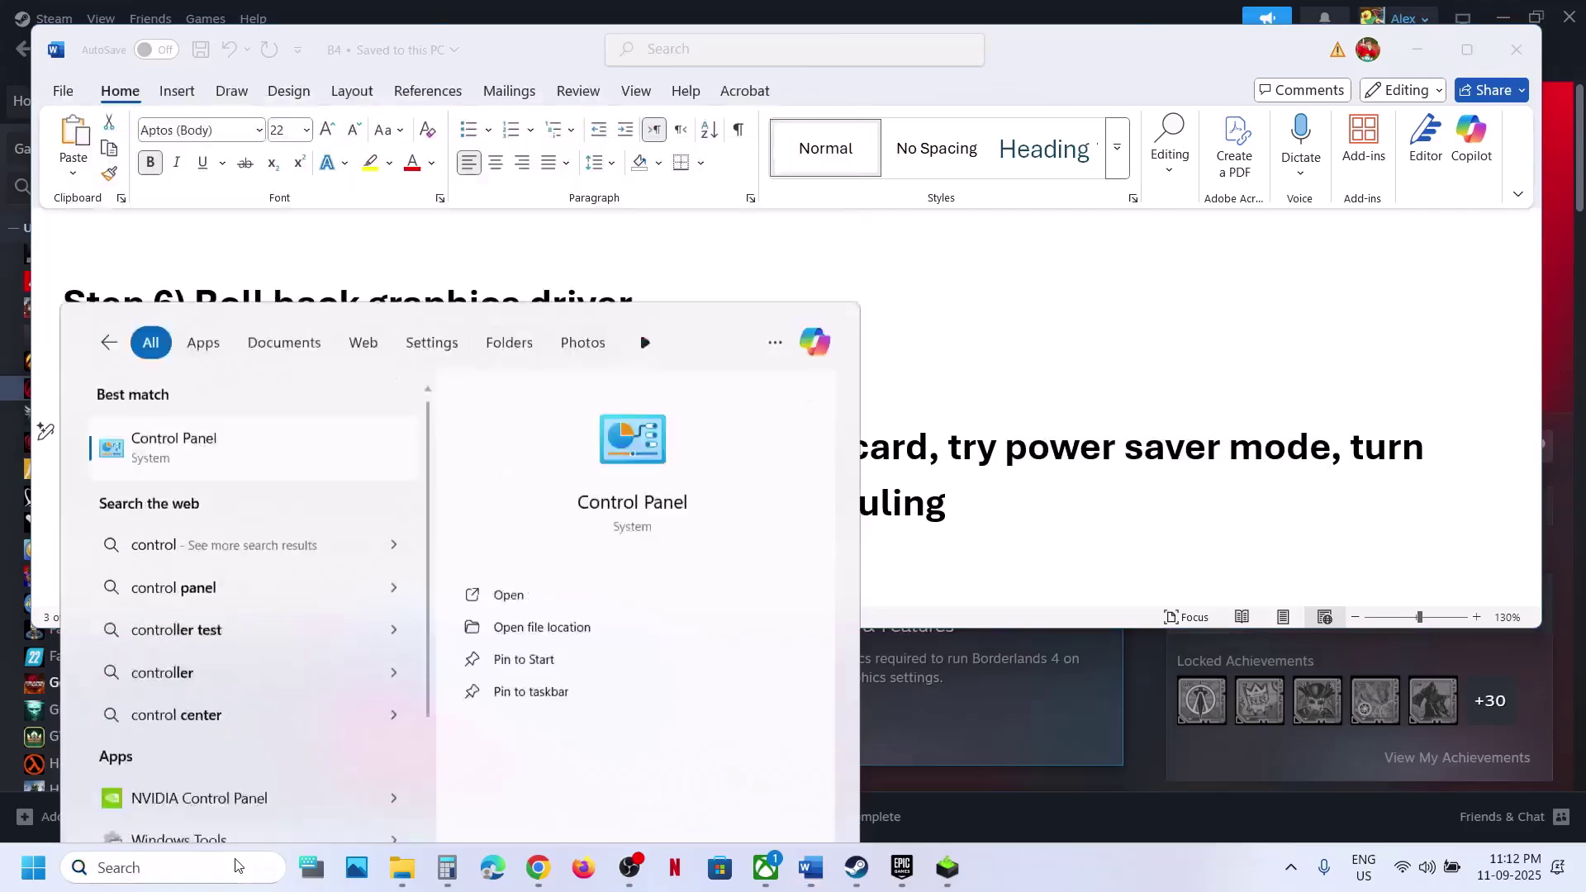
key("Return")
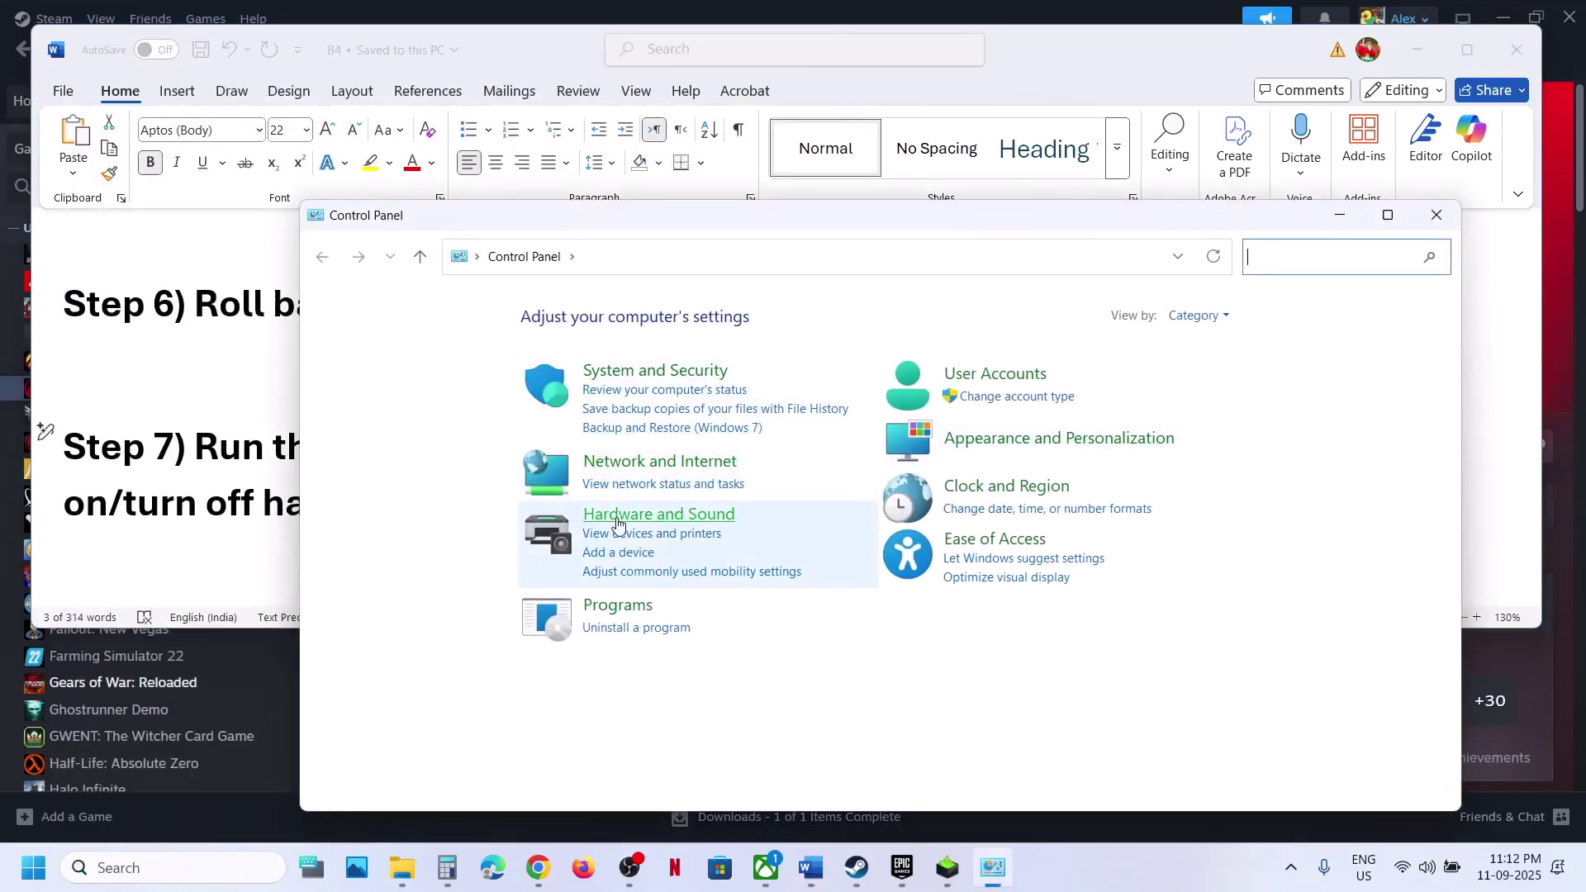
left_click(617, 516)
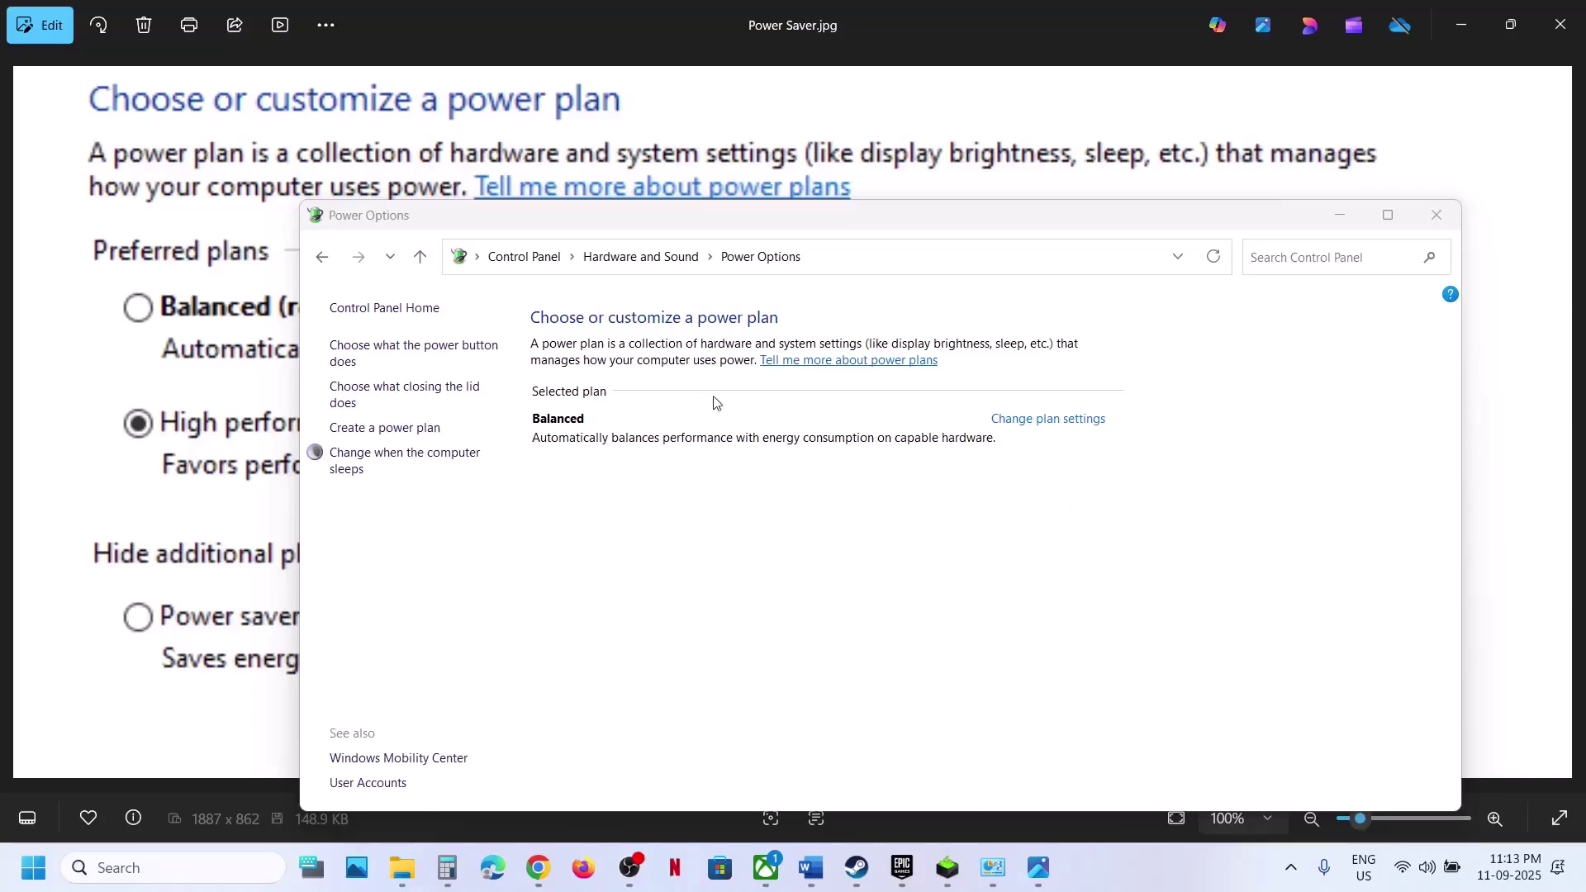
left_click(1338, 216)
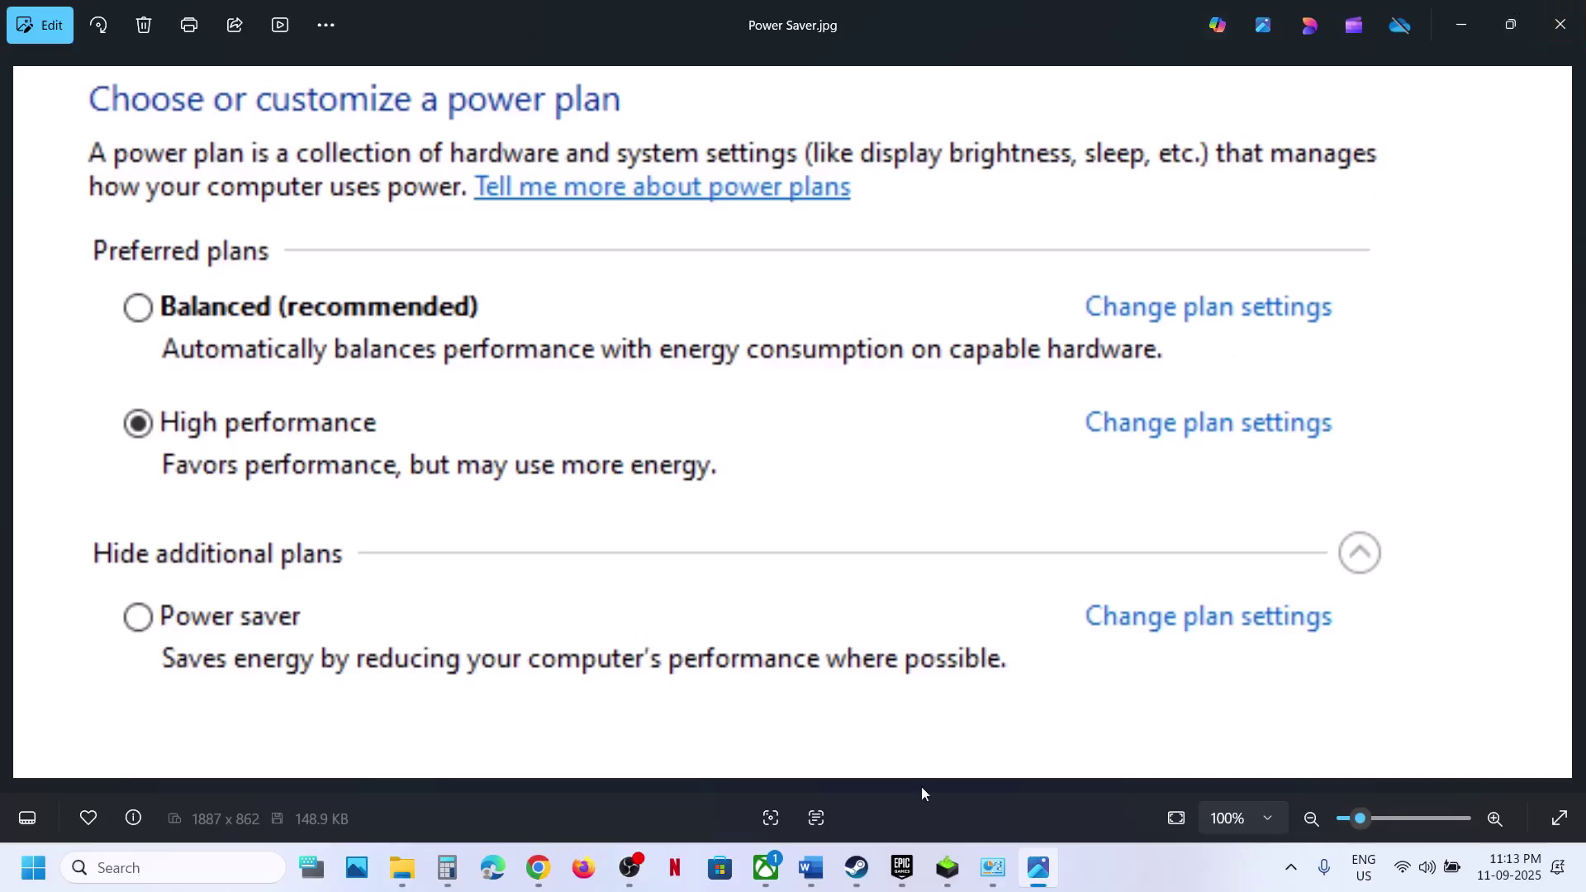
left_click(857, 877)
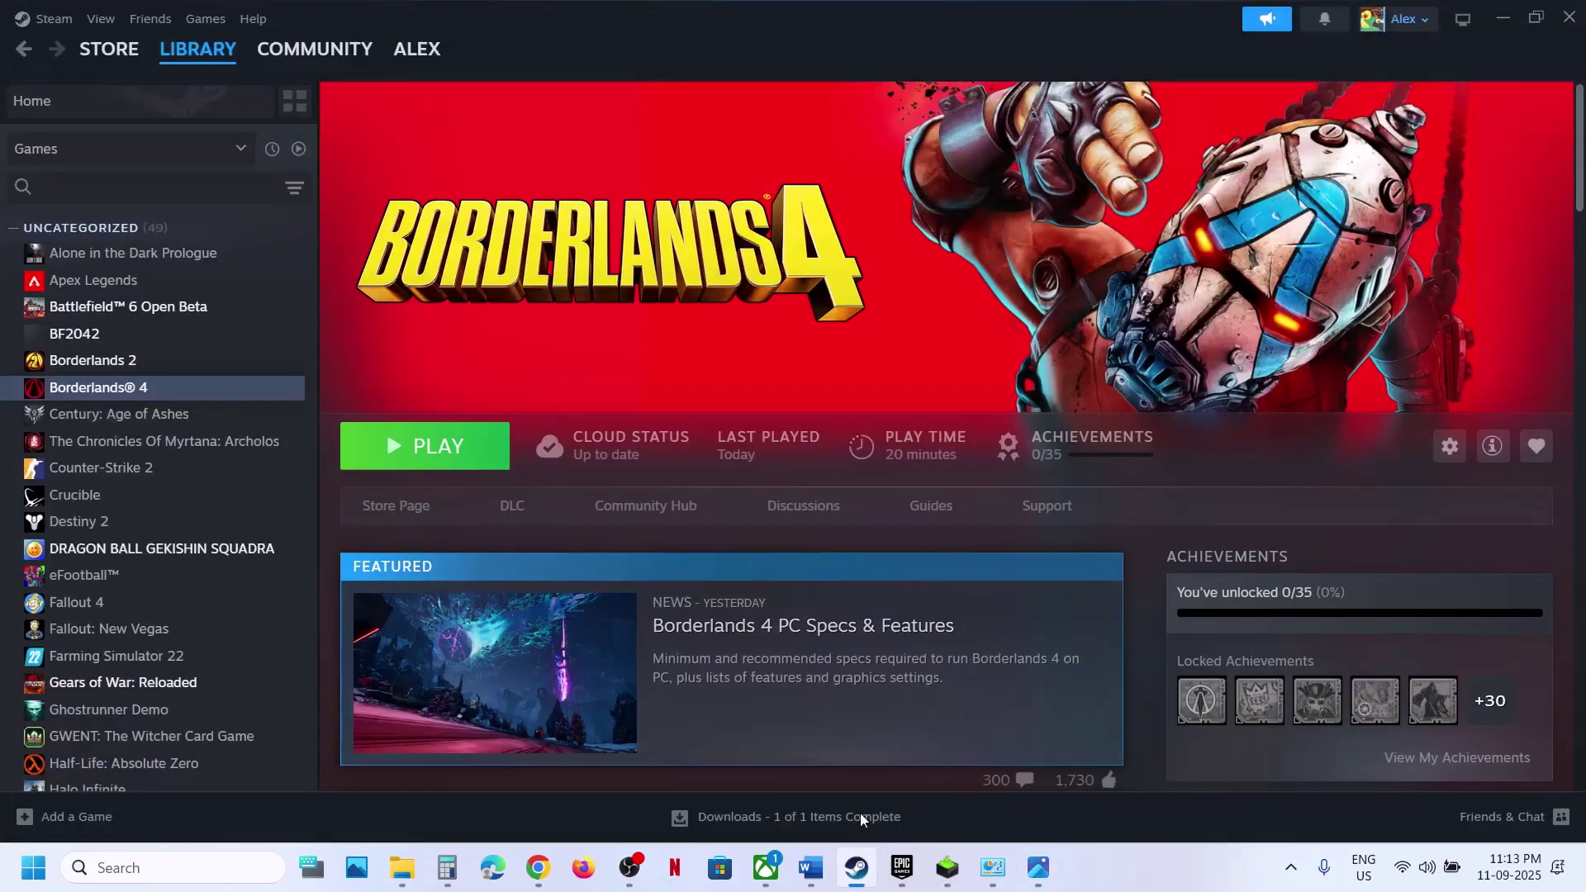
Toggle Hardware-accelerated GPU scheduling off and back on in the Windows advanced graphics settings, and close Settings.
left_click(810, 867)
scroll(642, 459, "down", 1)
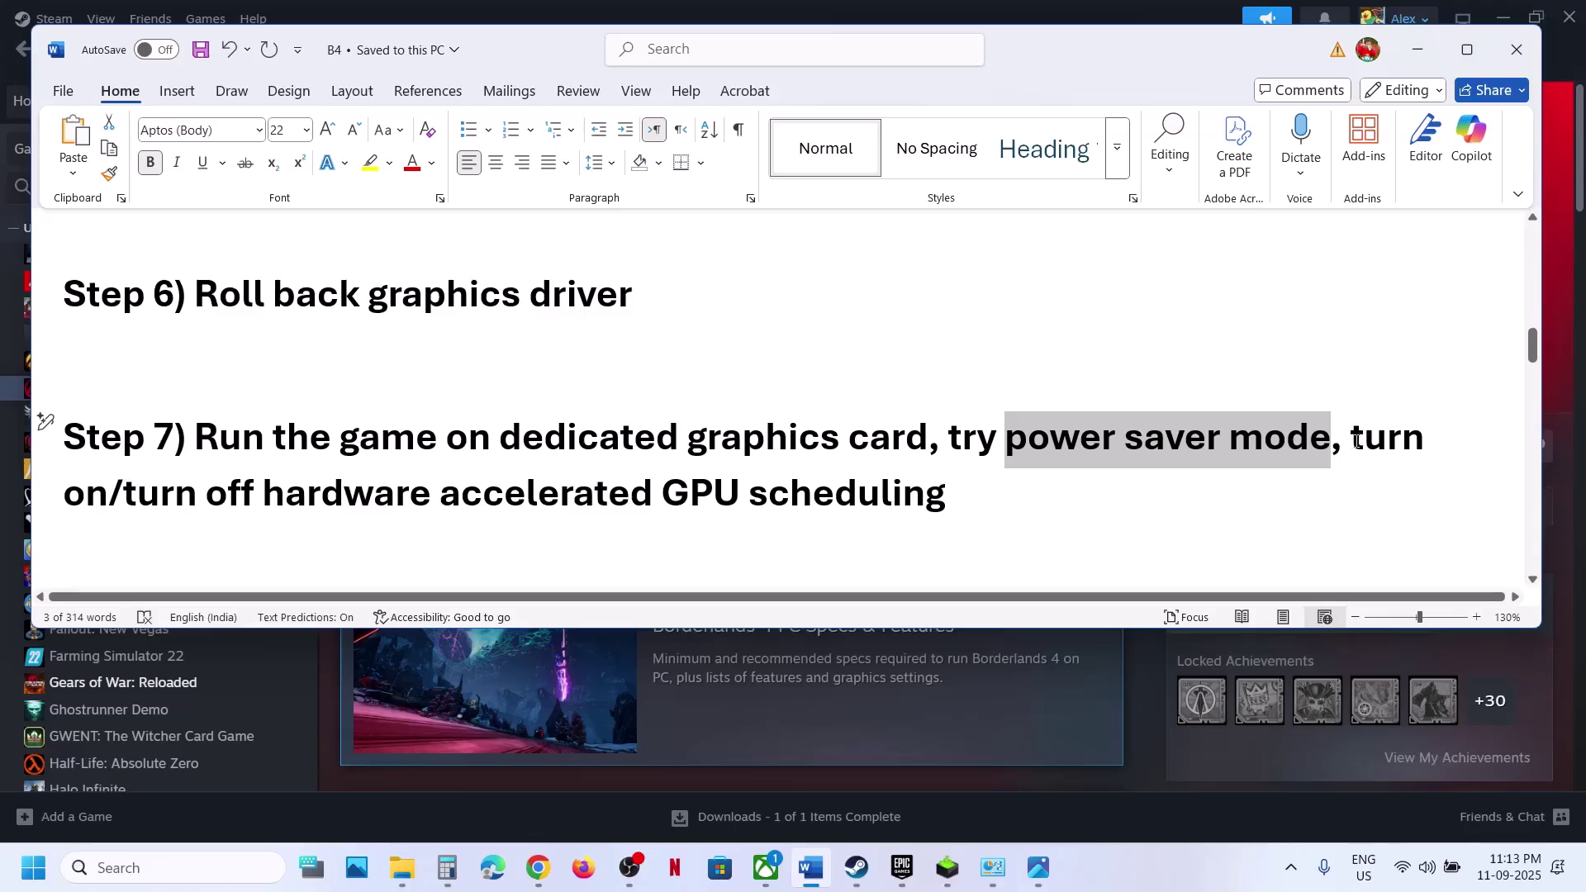
left_click_drag(1355, 440, 861, 498)
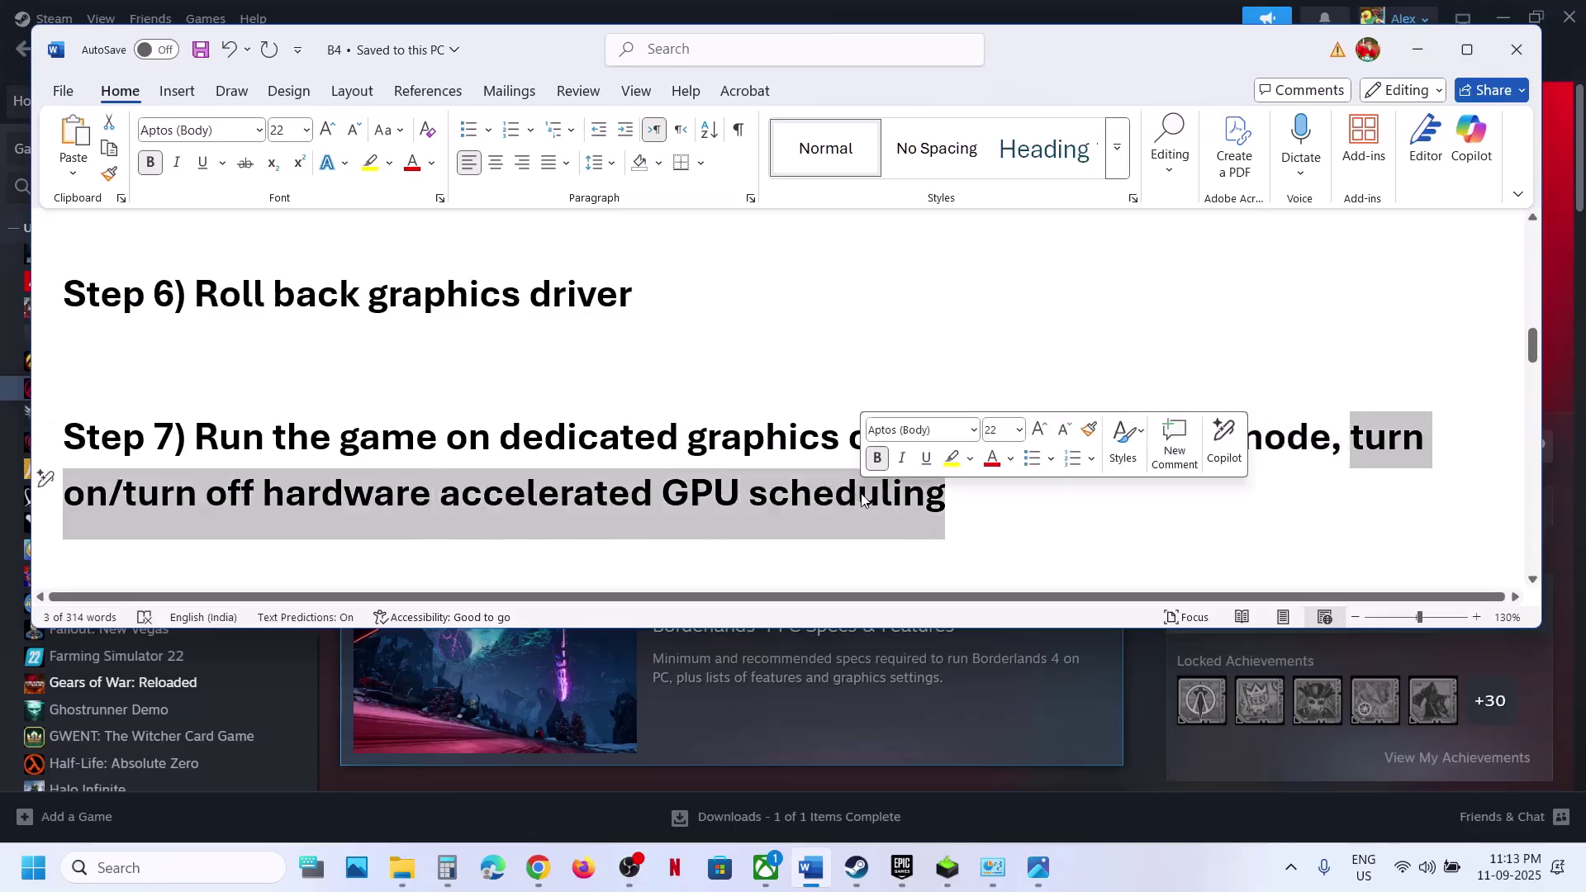
left_click(131, 877)
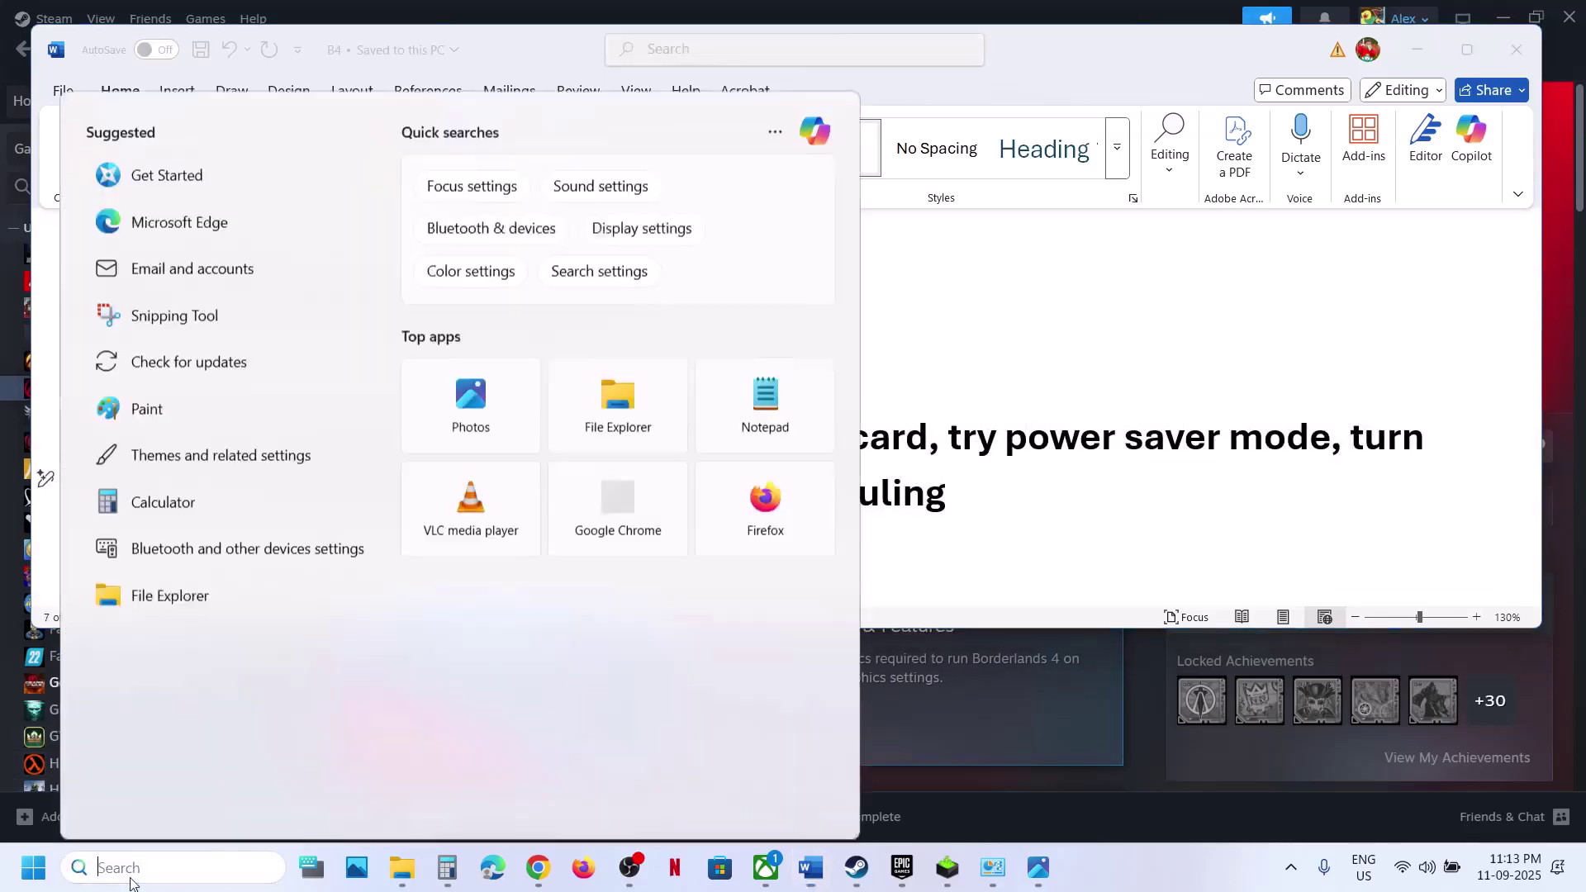
type("graphics settings")
key("Return")
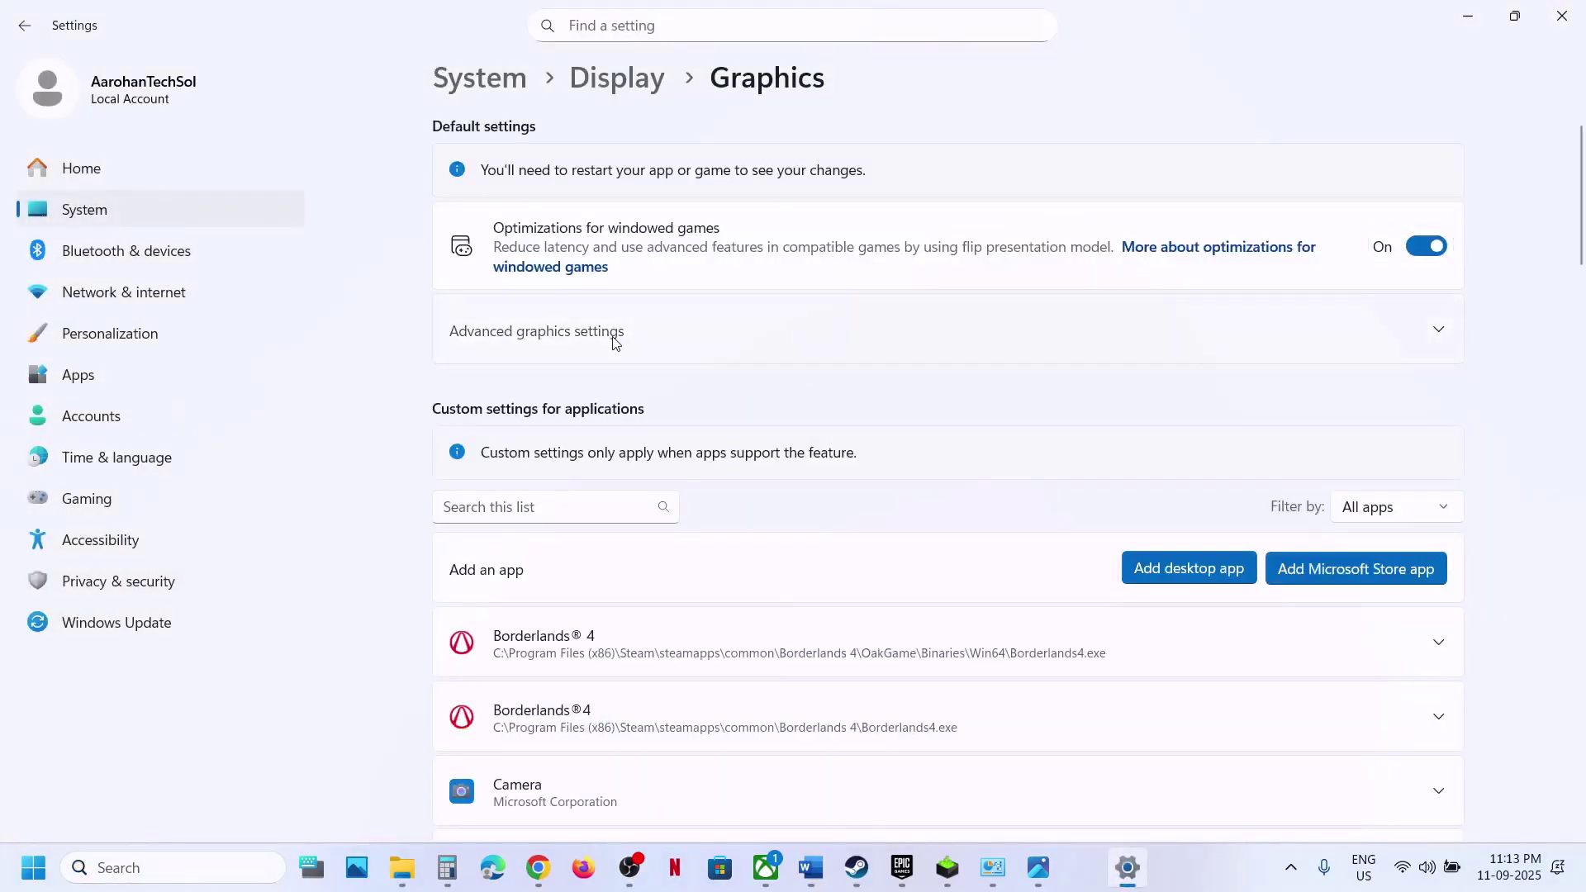
left_click(615, 337)
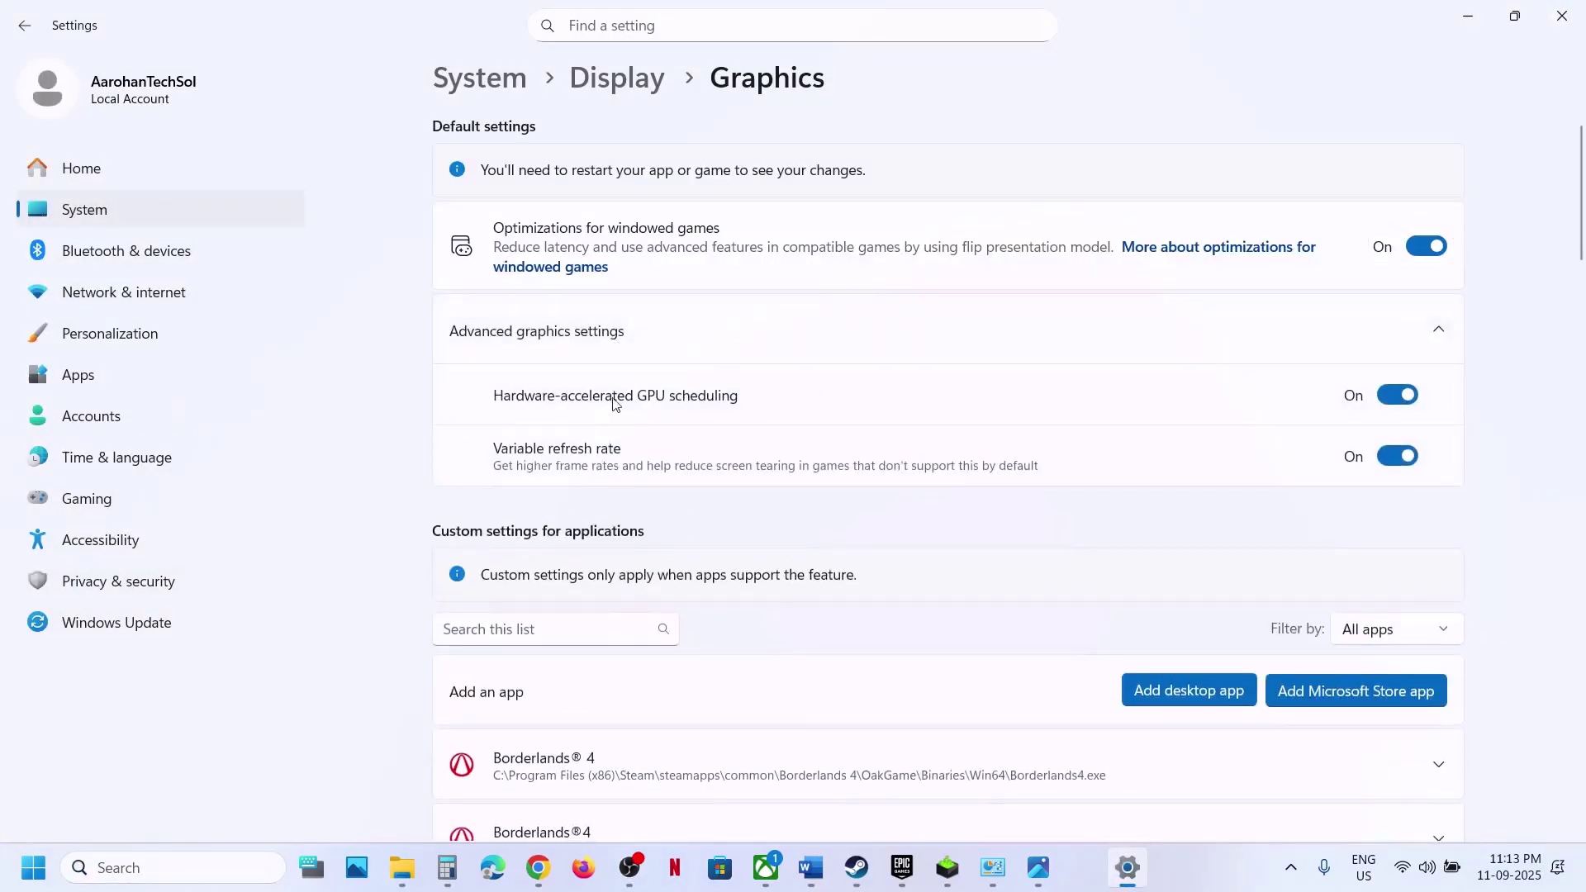
left_click(1396, 396)
left_click(1396, 396)
left_click(1561, 15)
View the Verify integrity of game files option in Borderlands 4's Steam properties under Installed Files, and close the properties.
scroll(701, 564, "down", 2)
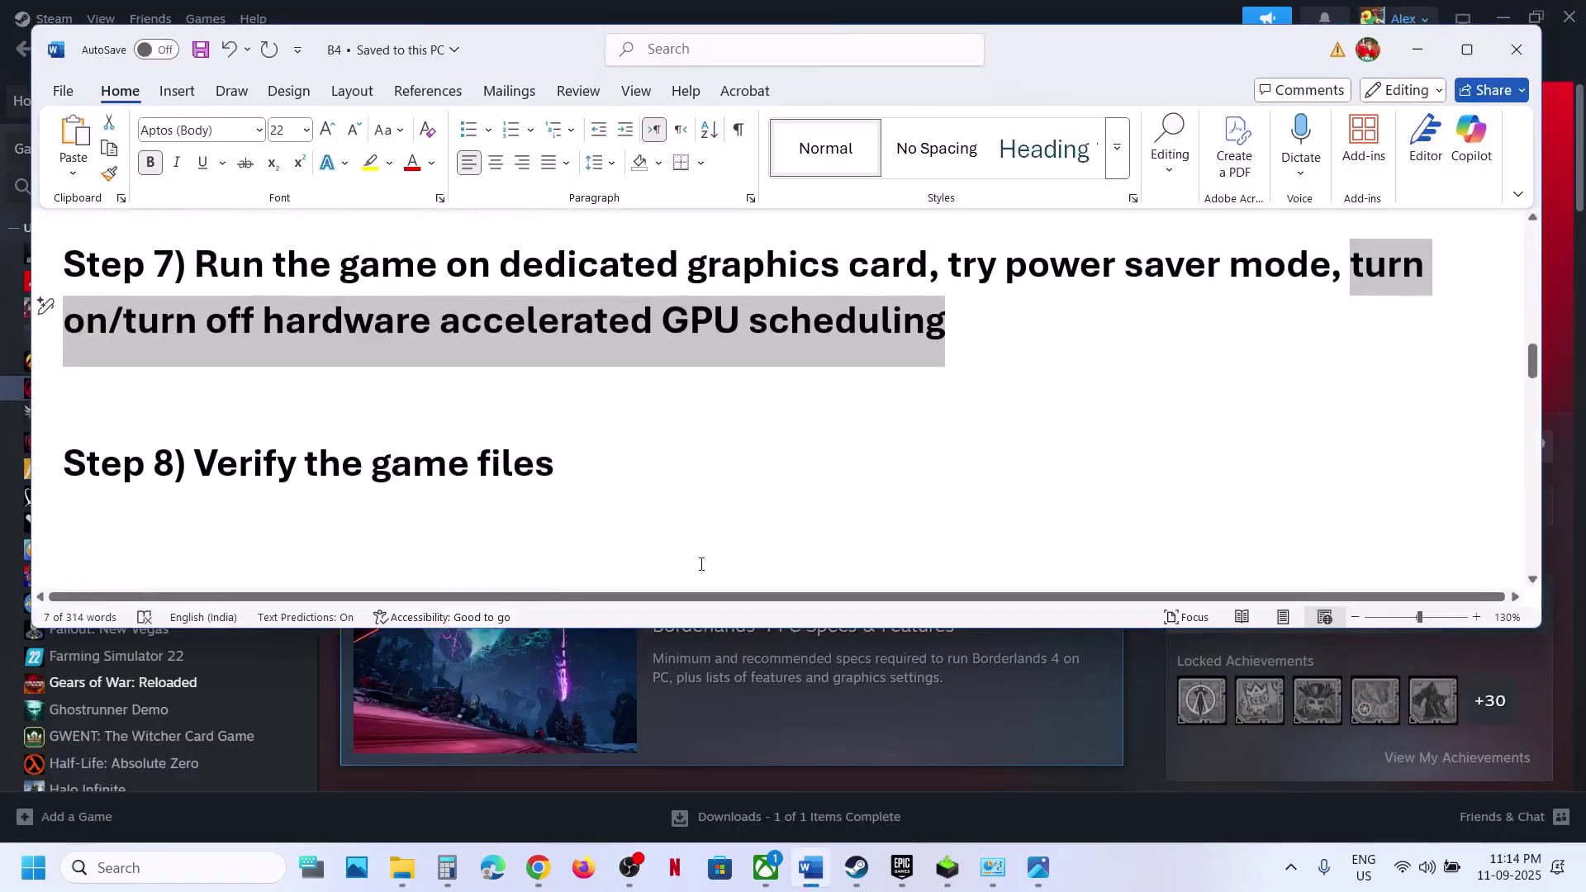
left_click_drag(304, 464, 684, 471)
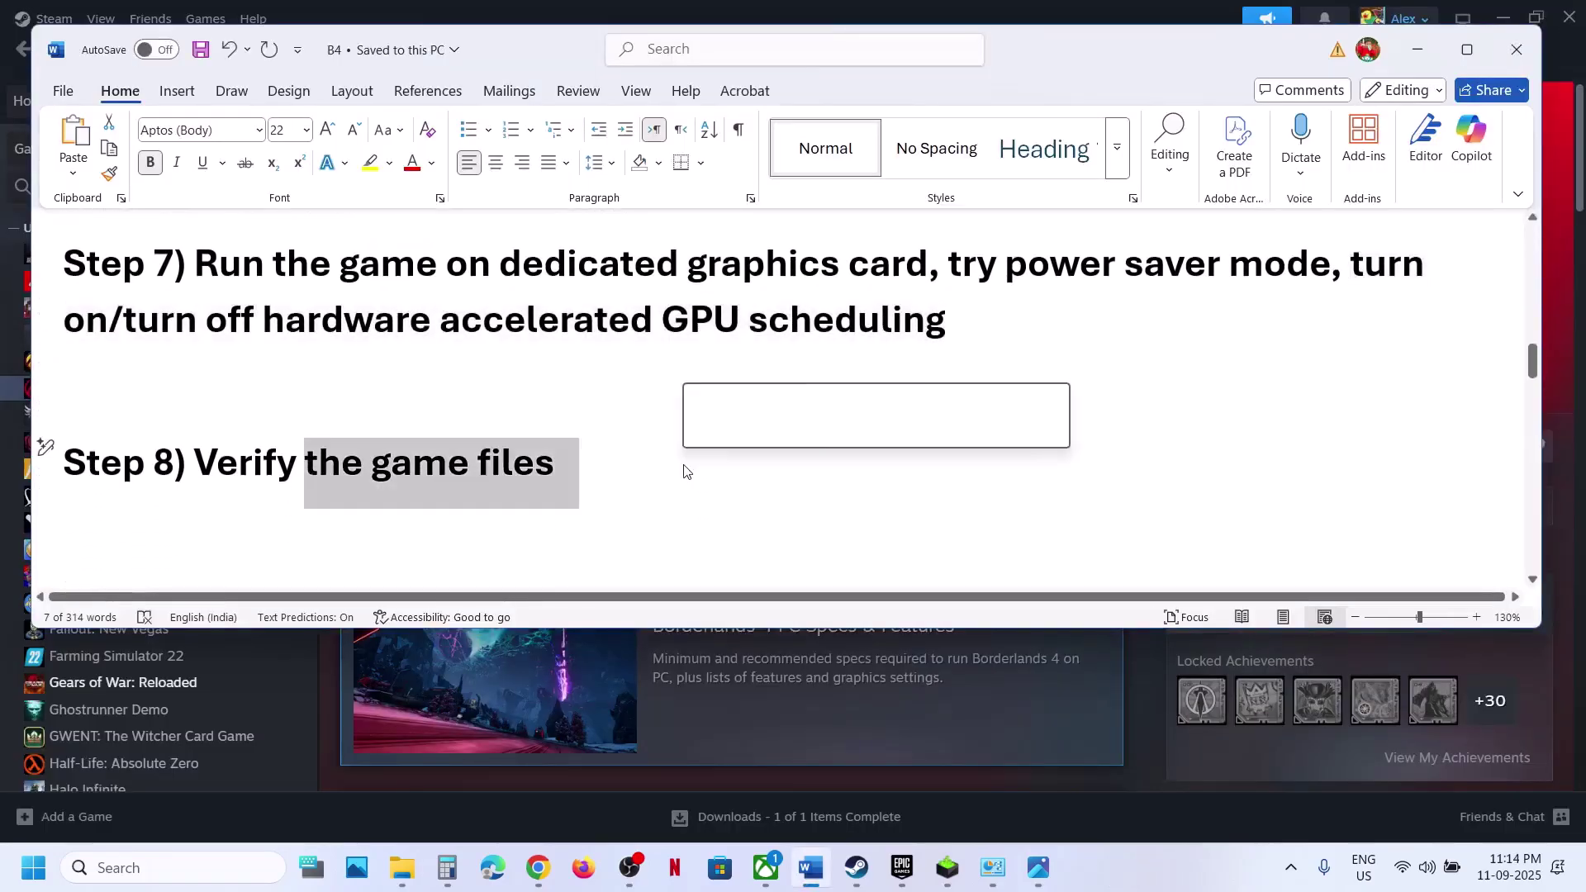
left_click(1417, 49)
right_click(258, 385)
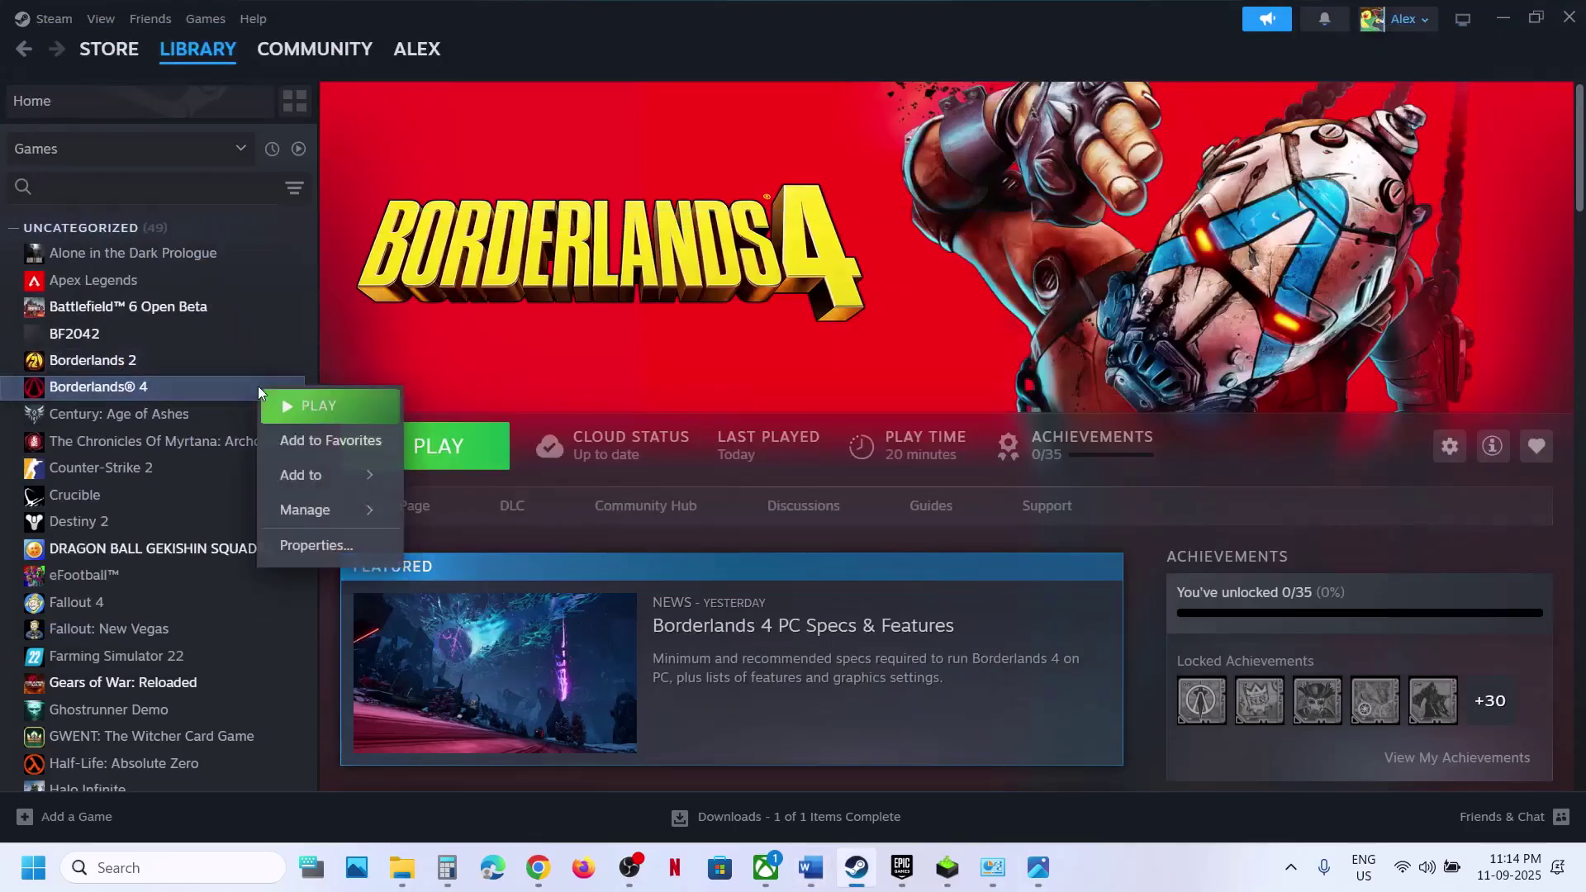
left_click(320, 548)
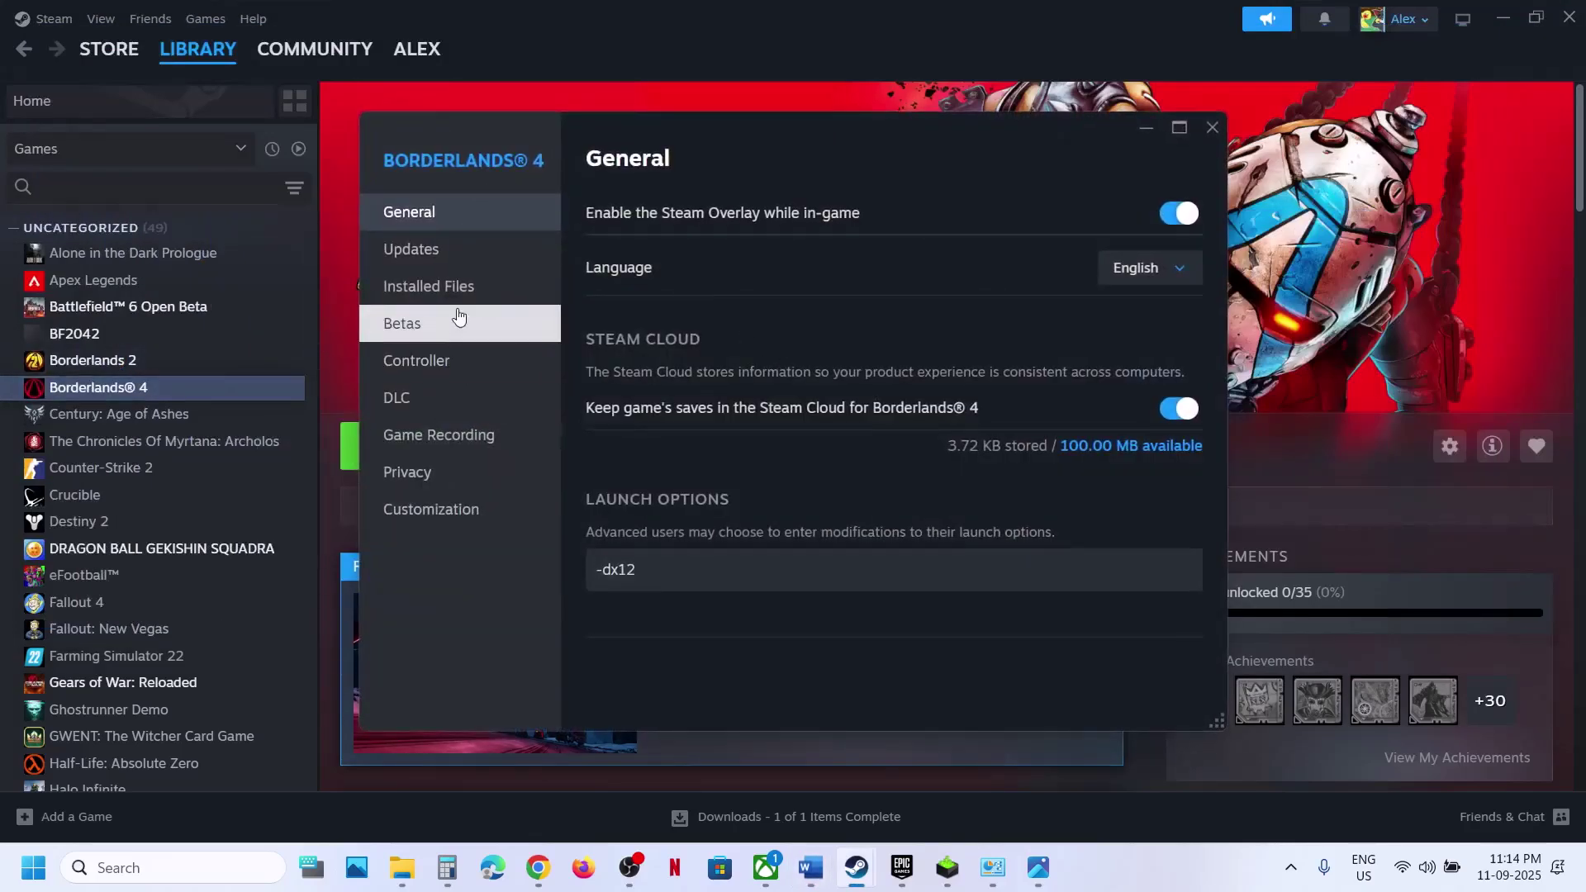
left_click(428, 286)
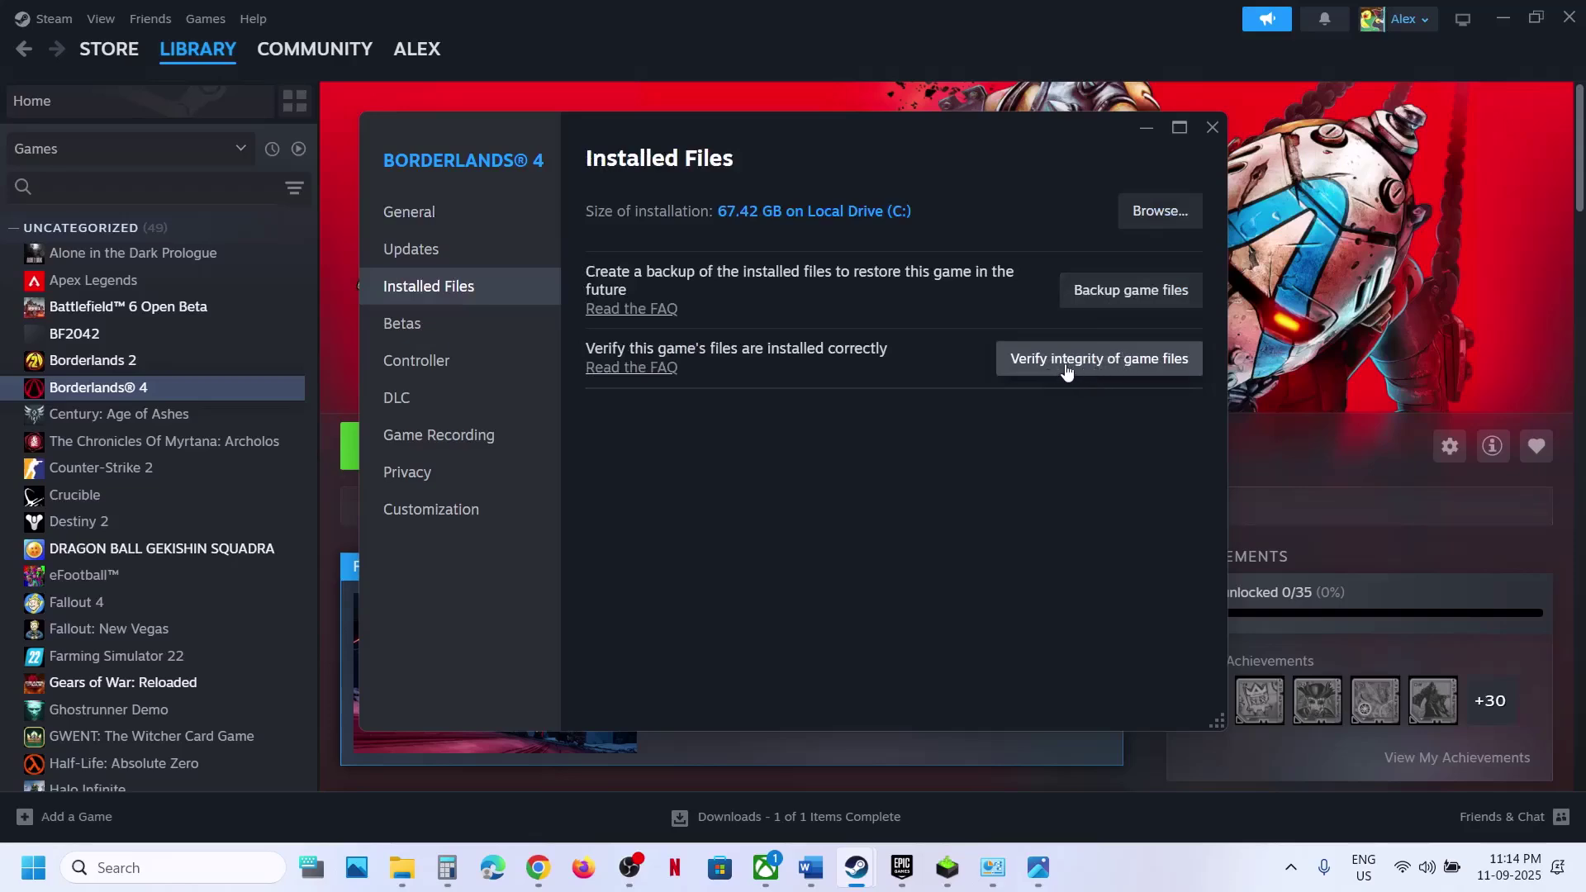
left_click(1210, 128)
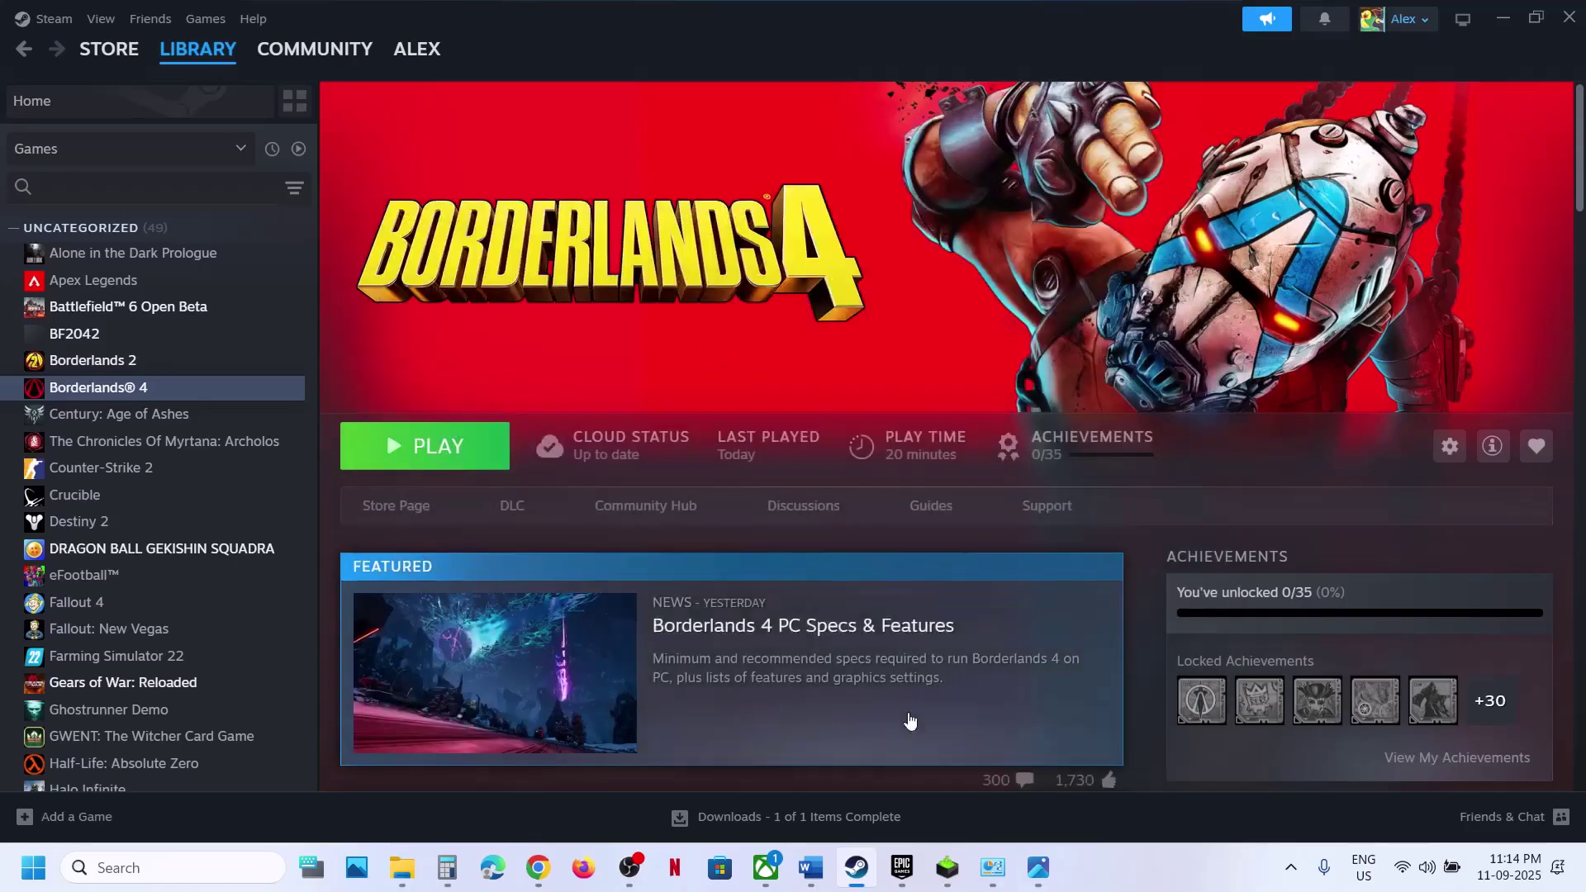
Switch to the Epic Games Launcher and view the Verify Files option in VALORANT's management settings, closing them unchanged.
left_click(811, 867)
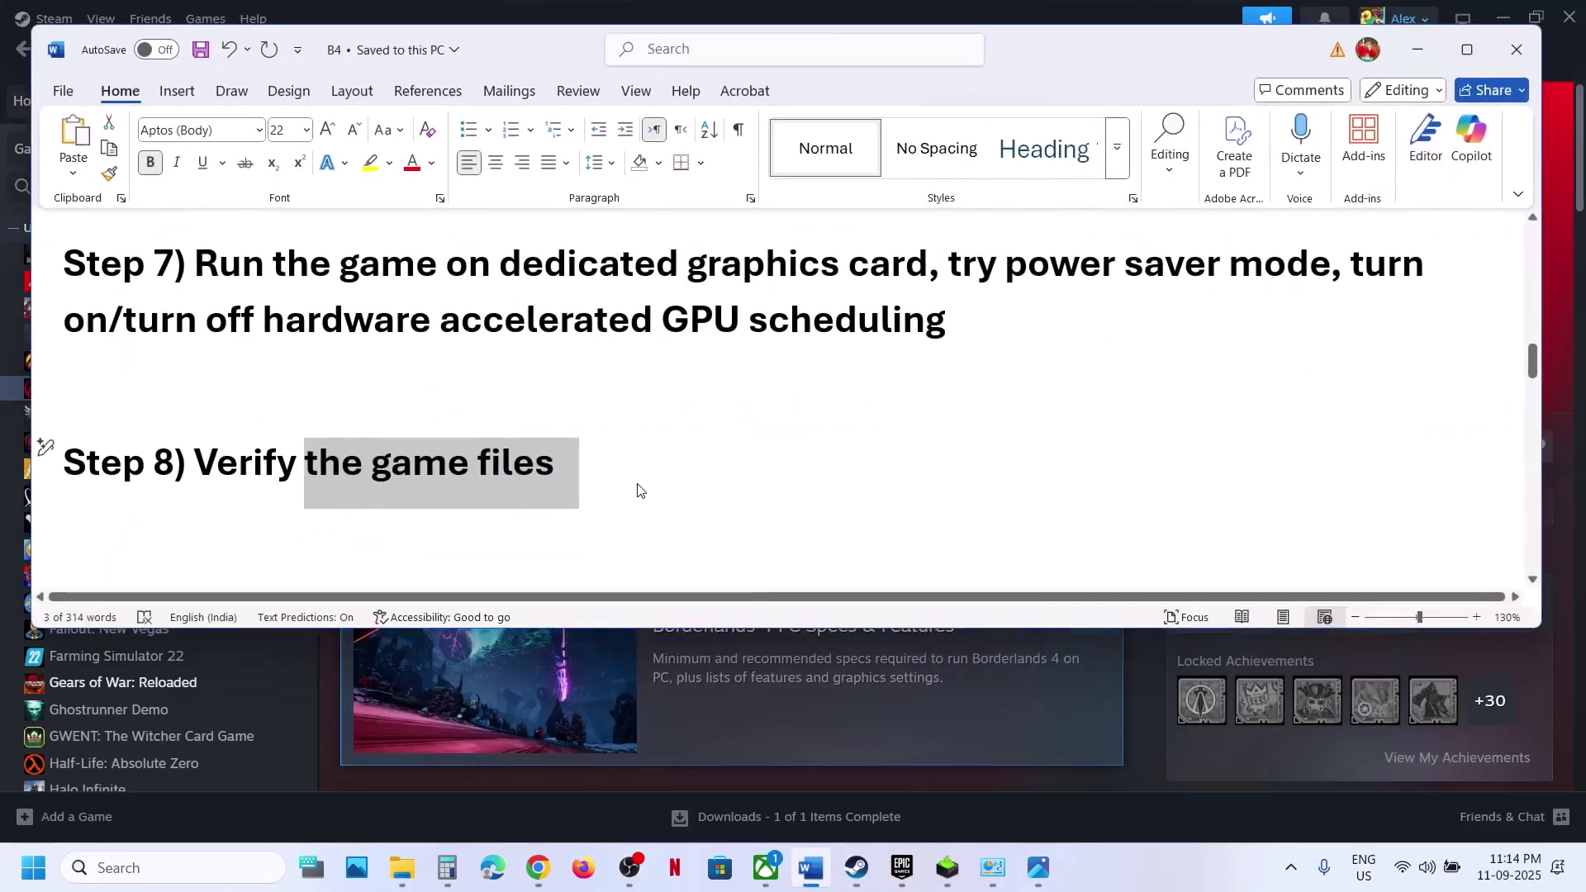
scroll(627, 483, "down", 3)
left_click_drag(301, 438, 1136, 450)
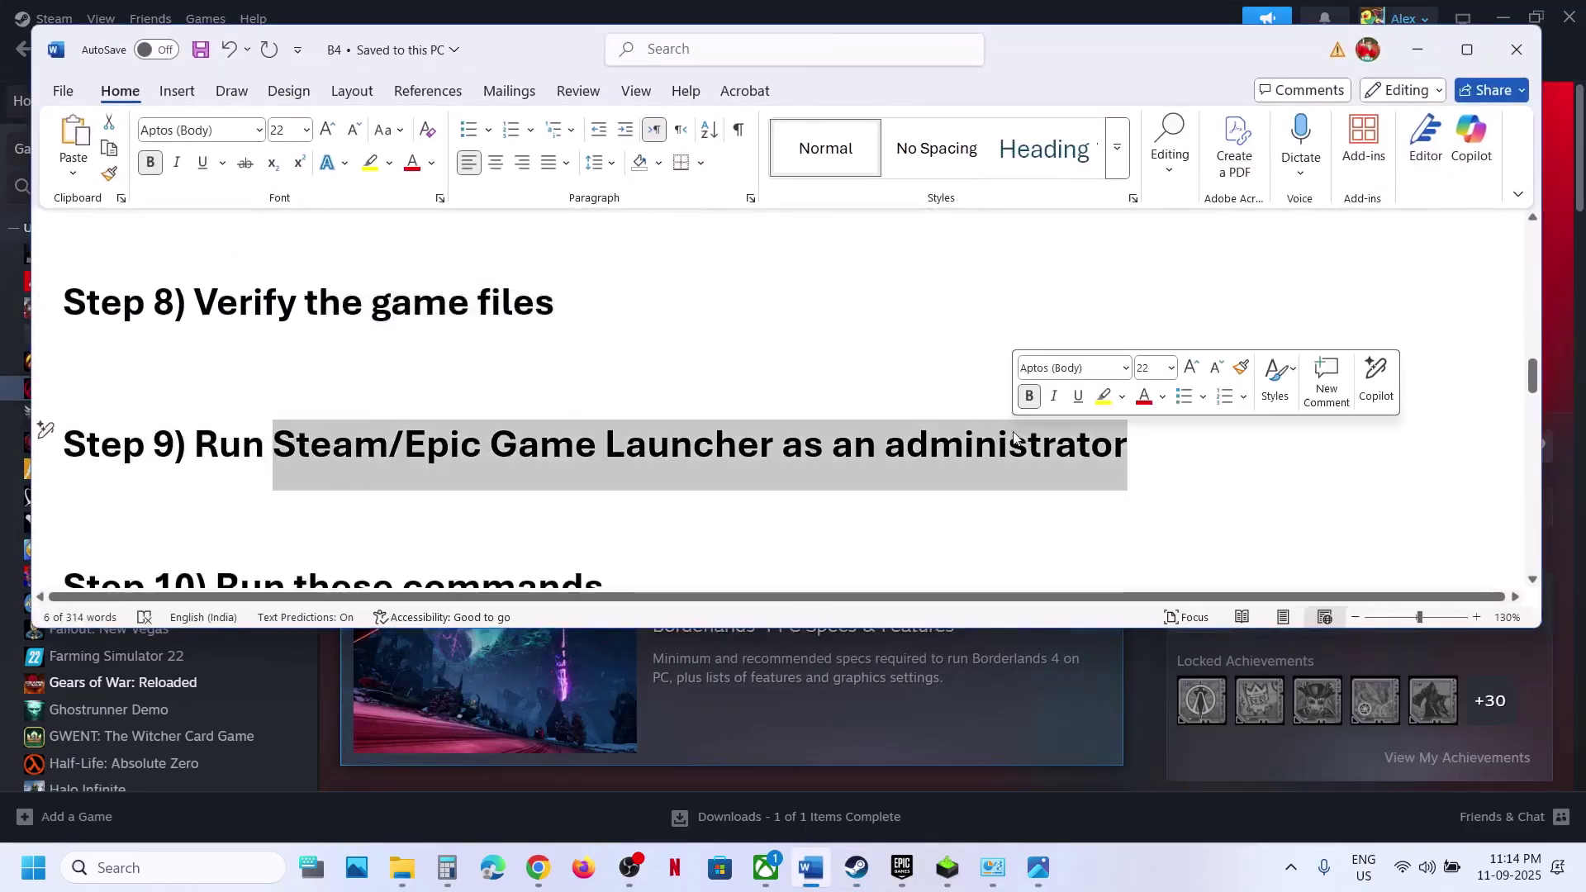
left_click(1409, 56)
left_click(904, 882)
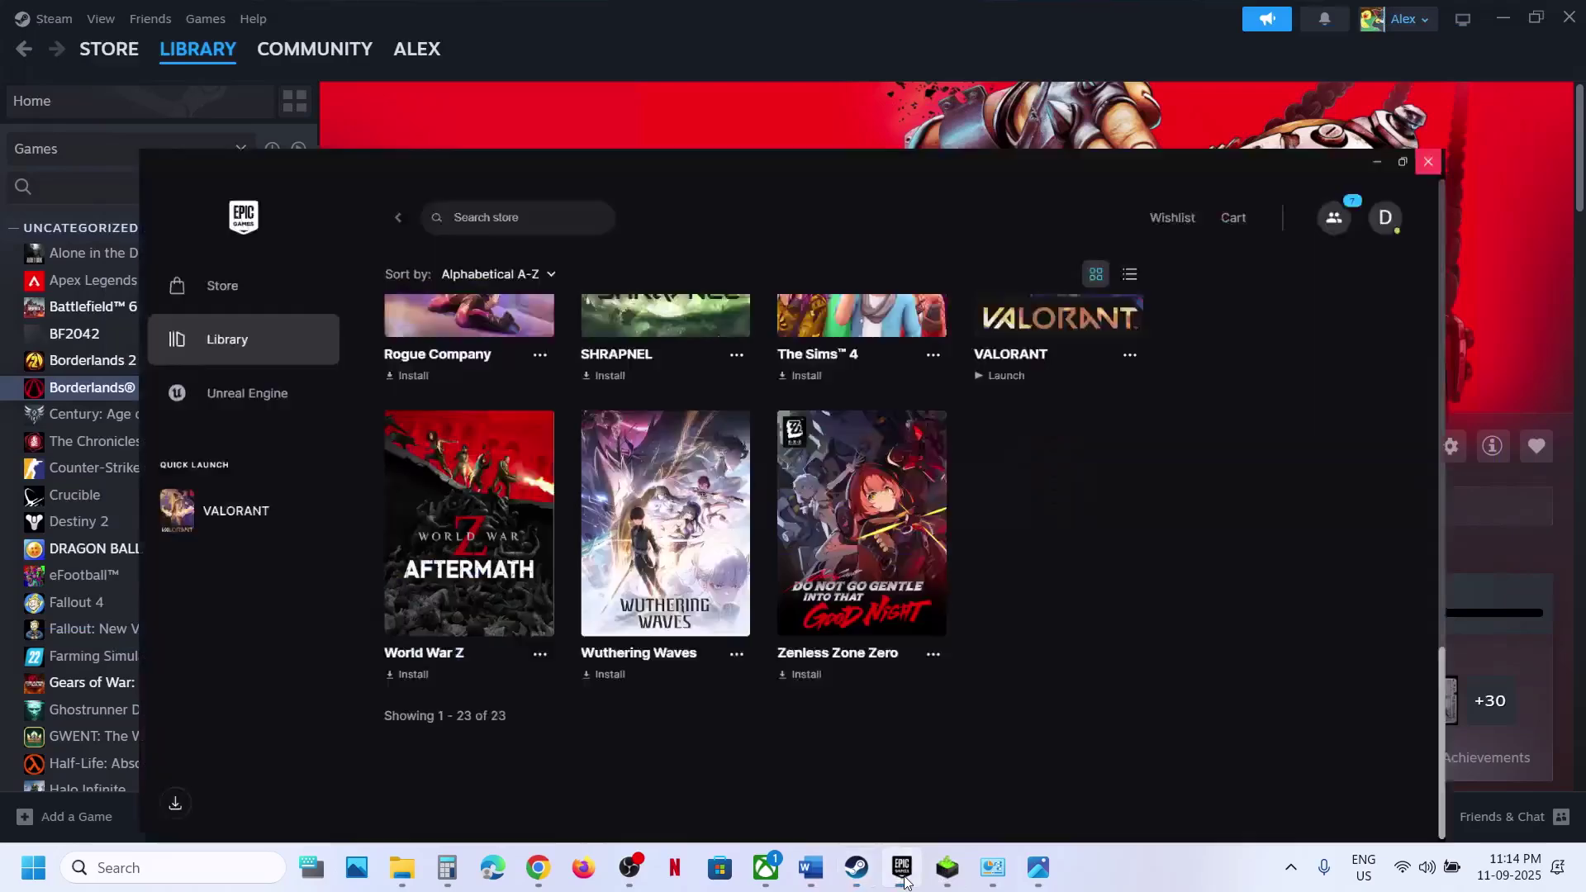
left_click(1204, 253)
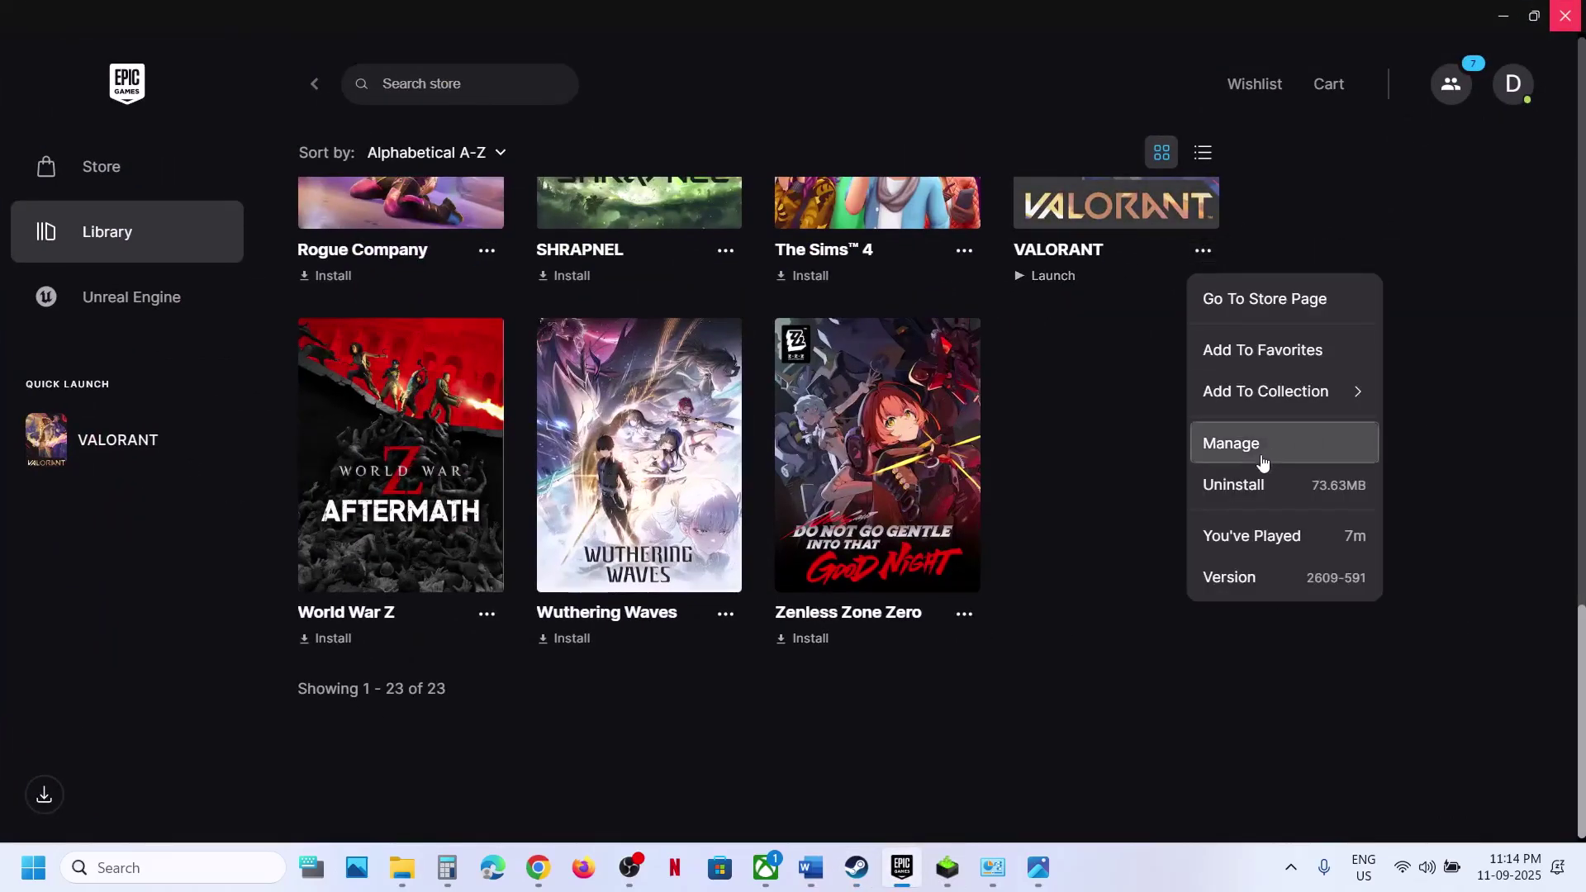
left_click(1273, 451)
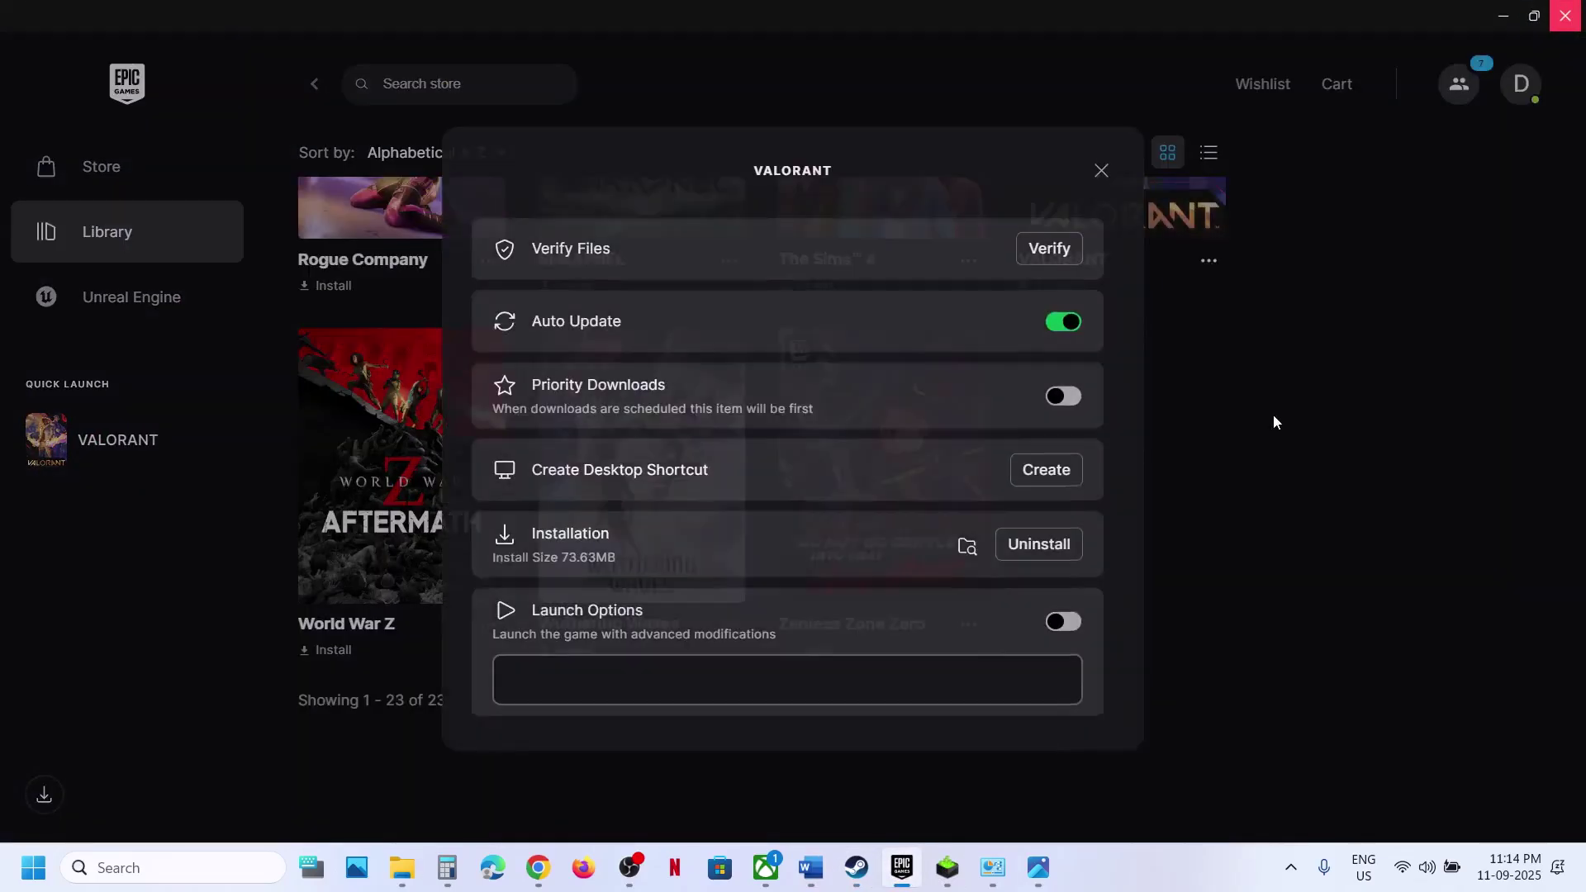
left_click(1102, 168)
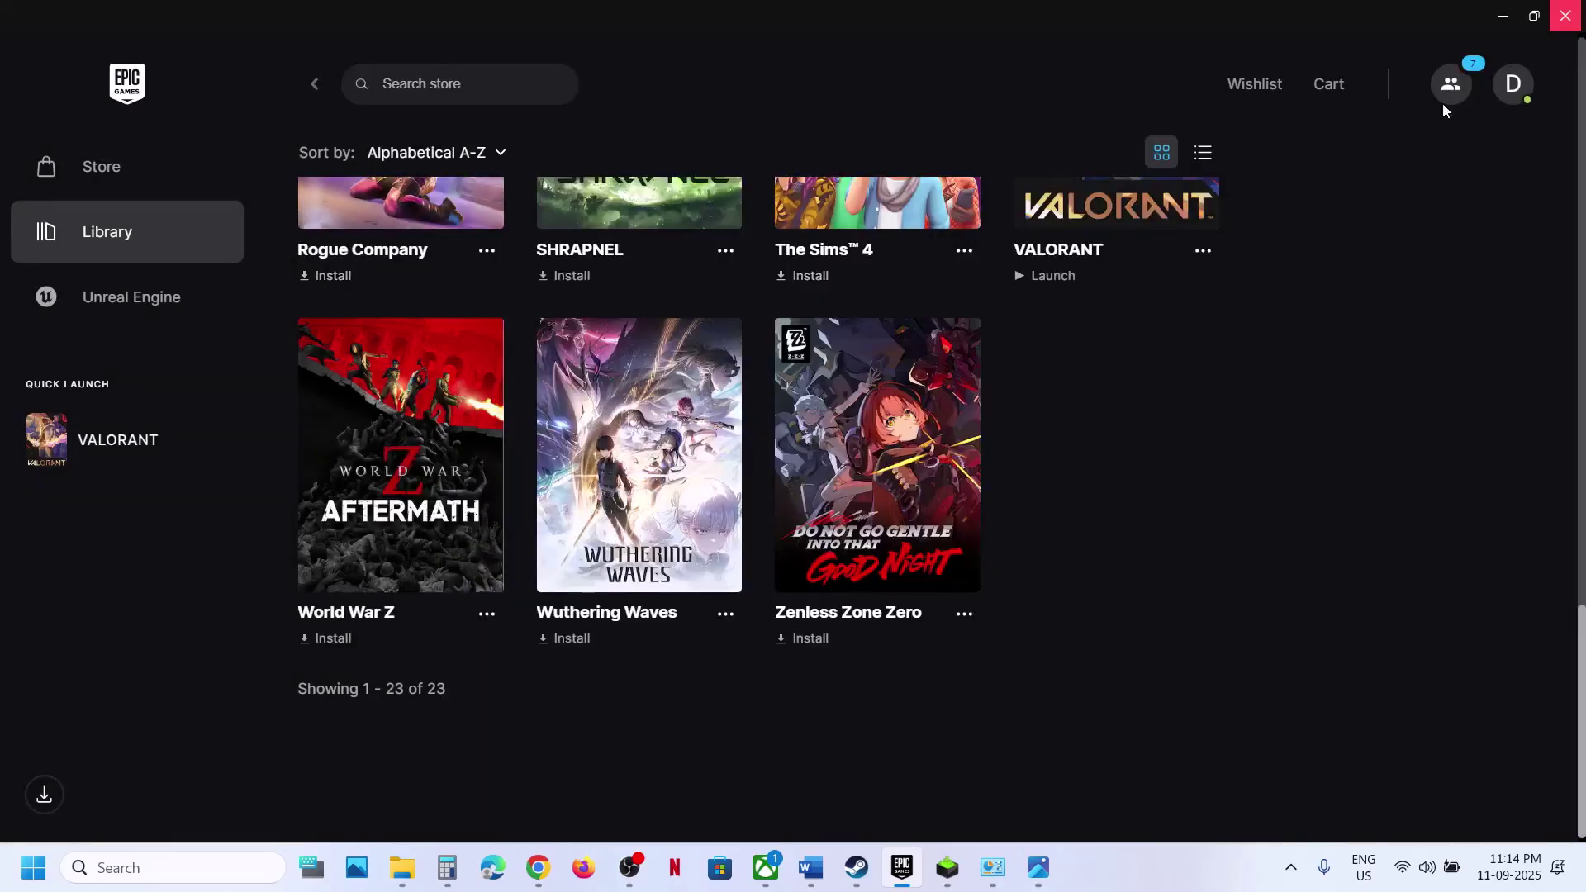
Locate the Epic Games Launcher's Exit command and find its Run as administrator option through a Windows search for epic.
left_click(1512, 83)
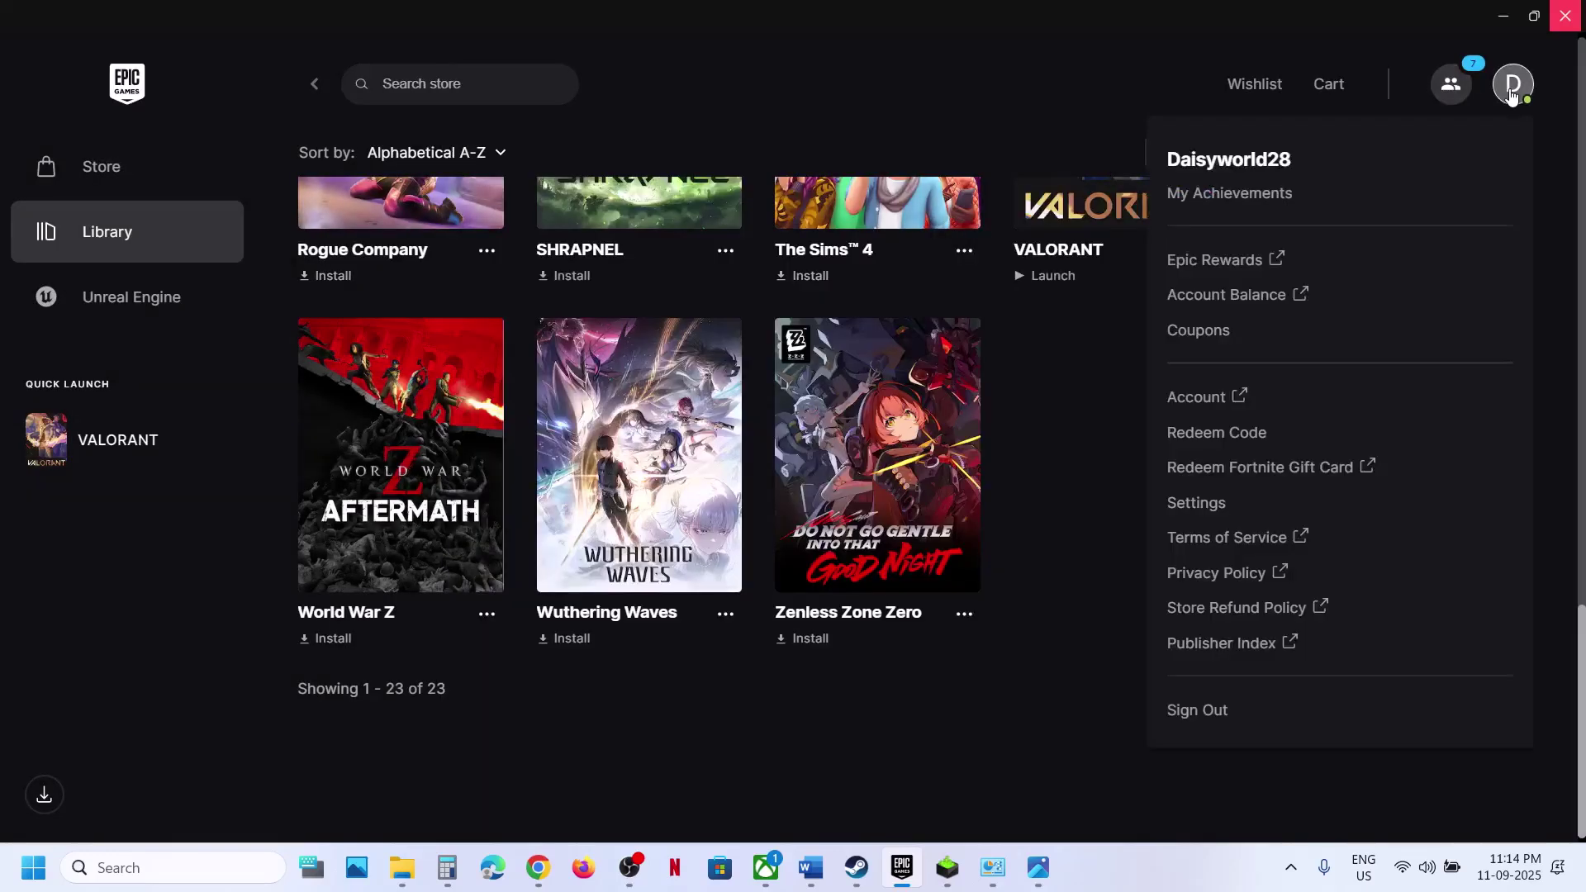
left_click(1290, 867)
right_click(1293, 768)
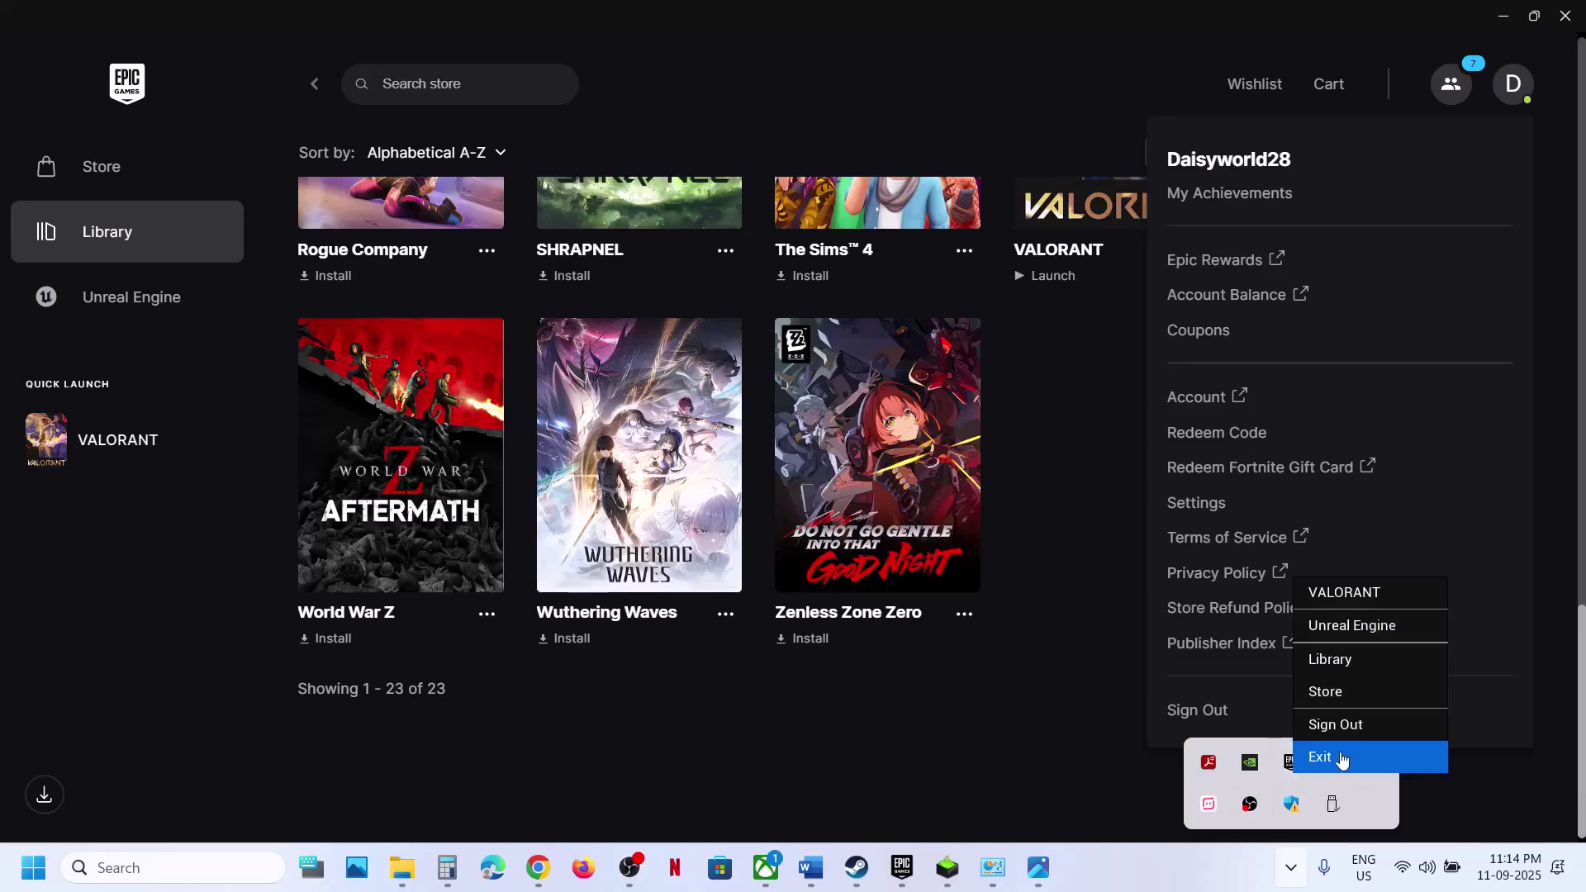
left_click(195, 867)
type("epic")
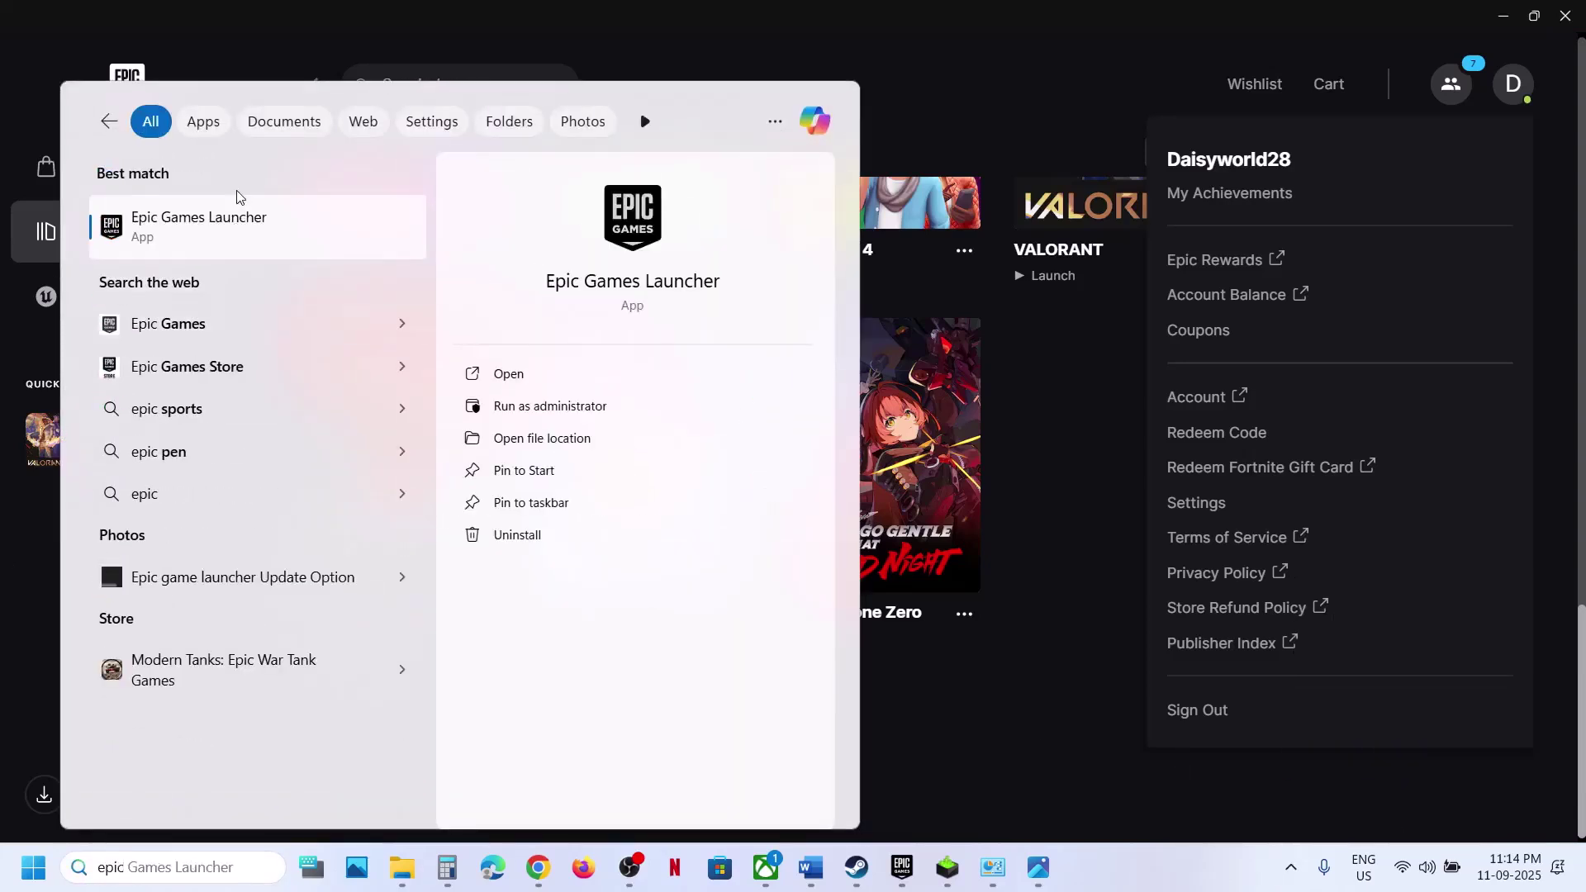
right_click(230, 217)
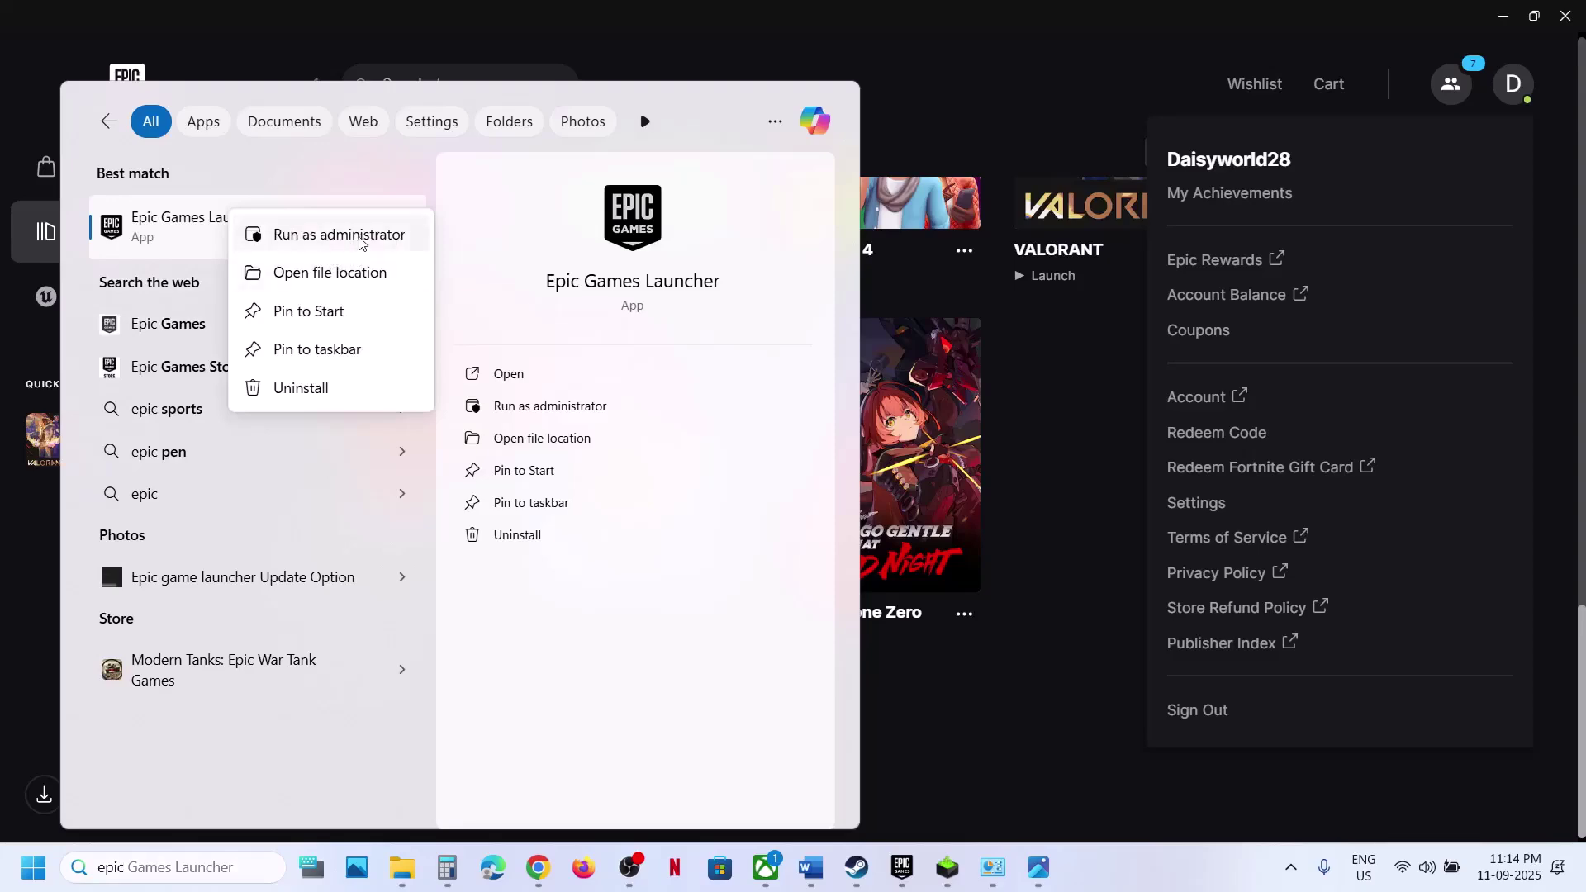
Locate Steam's Exit command, find its Run as administrator option through a Windows search, and dismiss the search without launching.
left_click(857, 867)
left_click(53, 19)
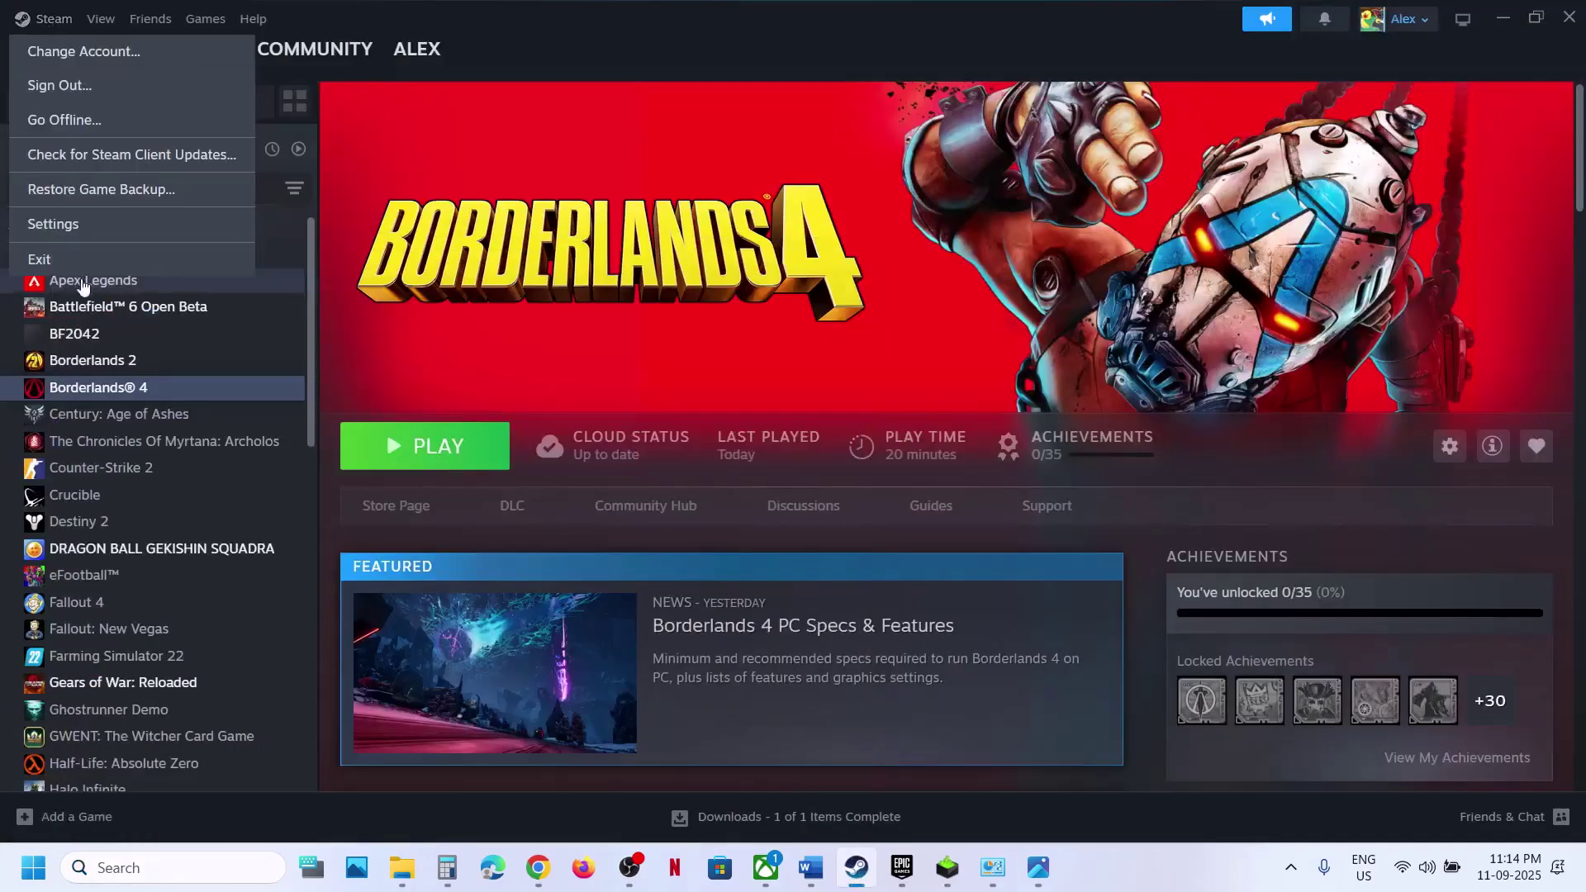
left_click(113, 867)
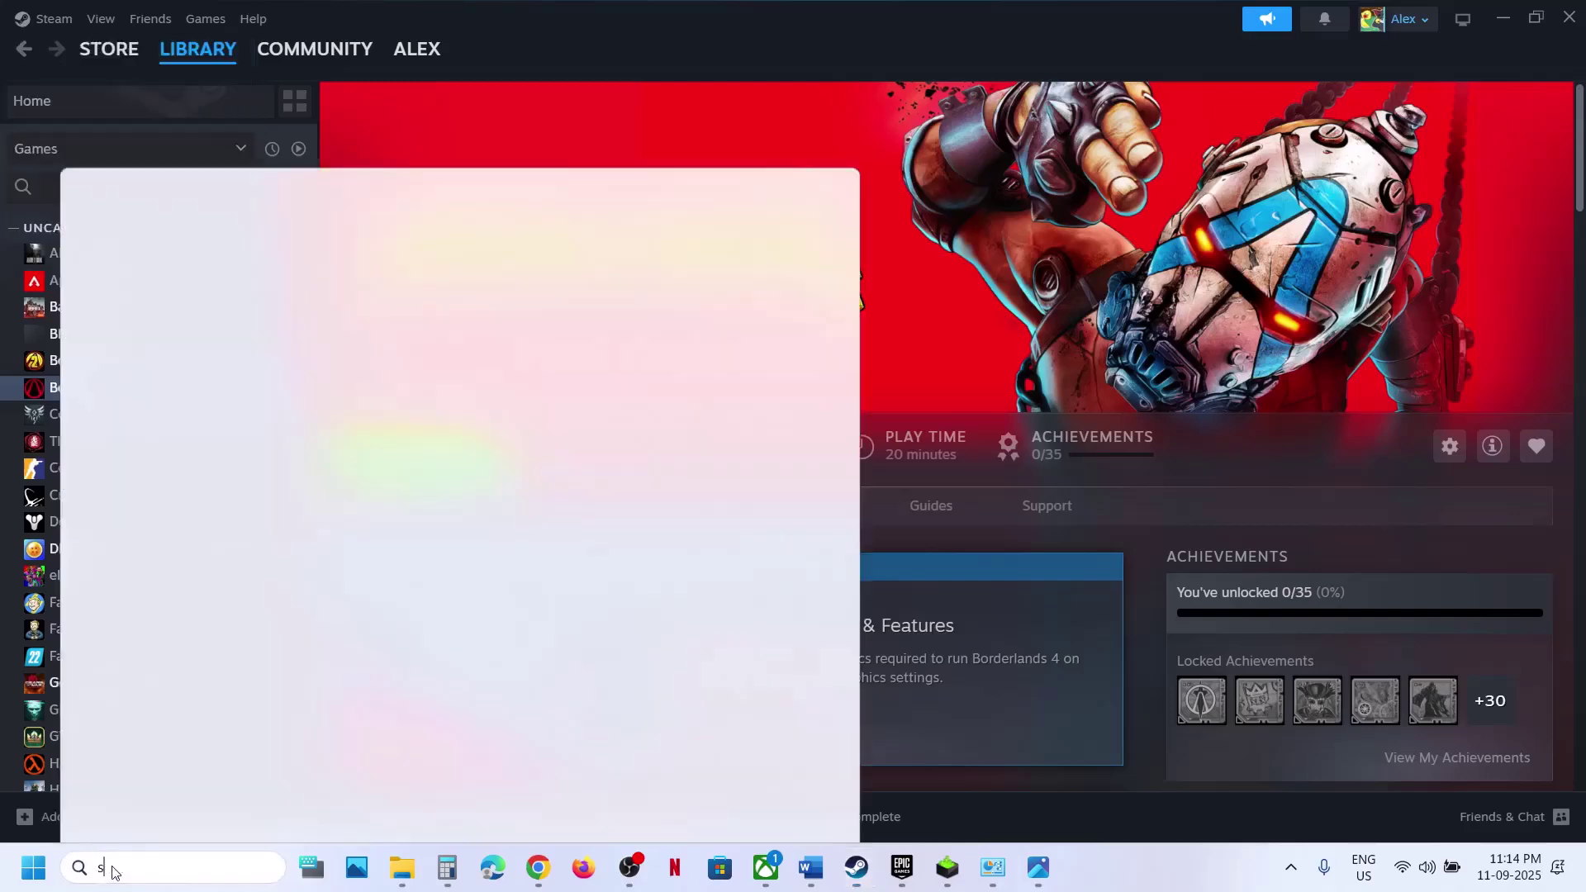
type("steam")
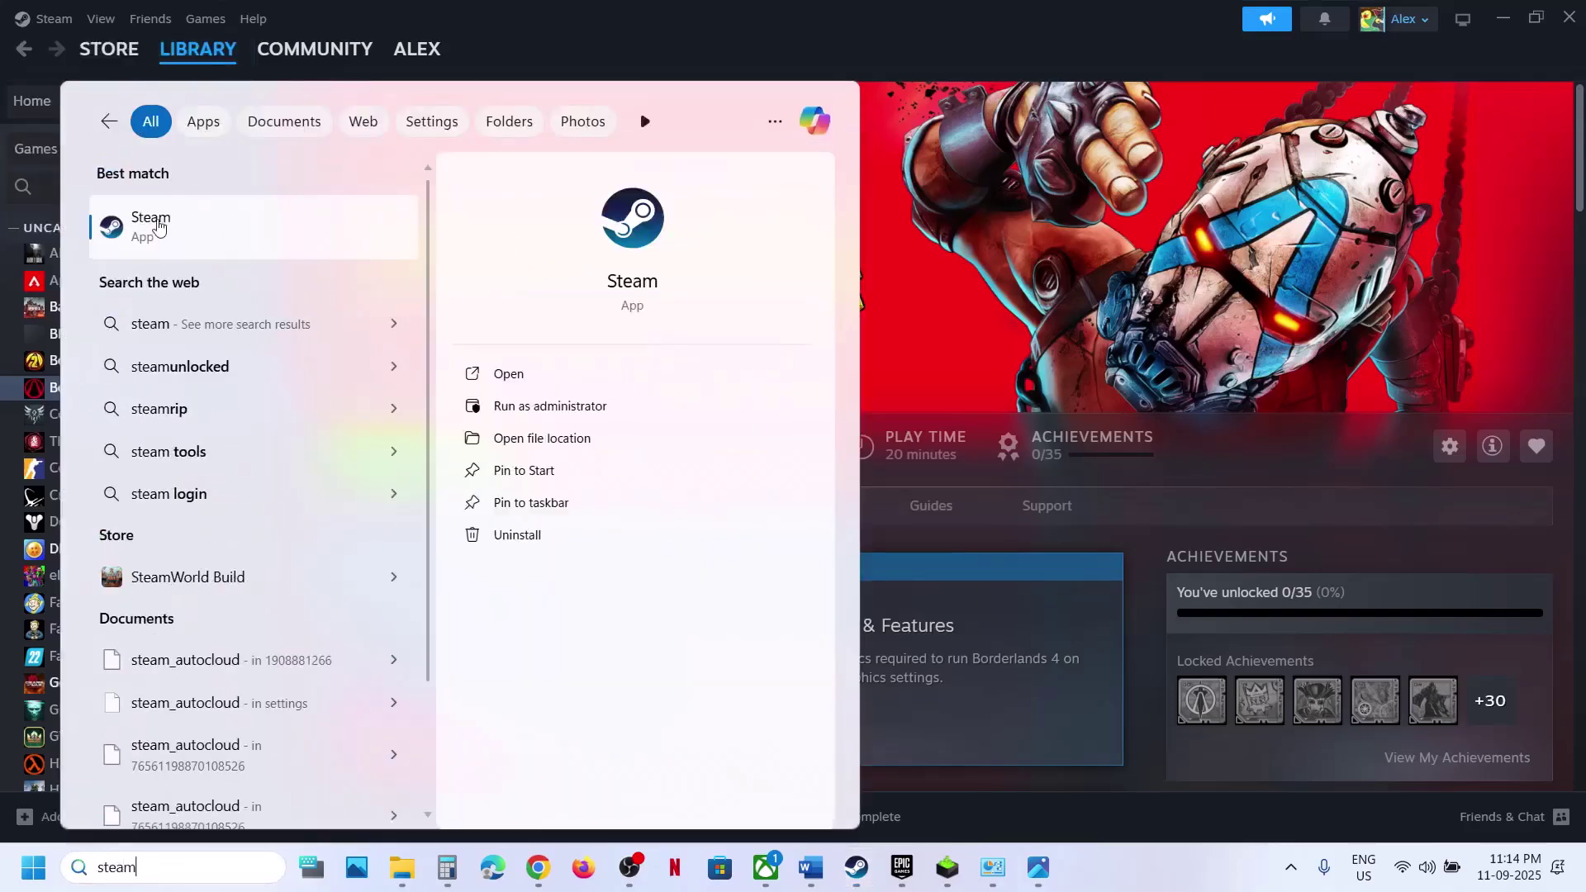
right_click(161, 232)
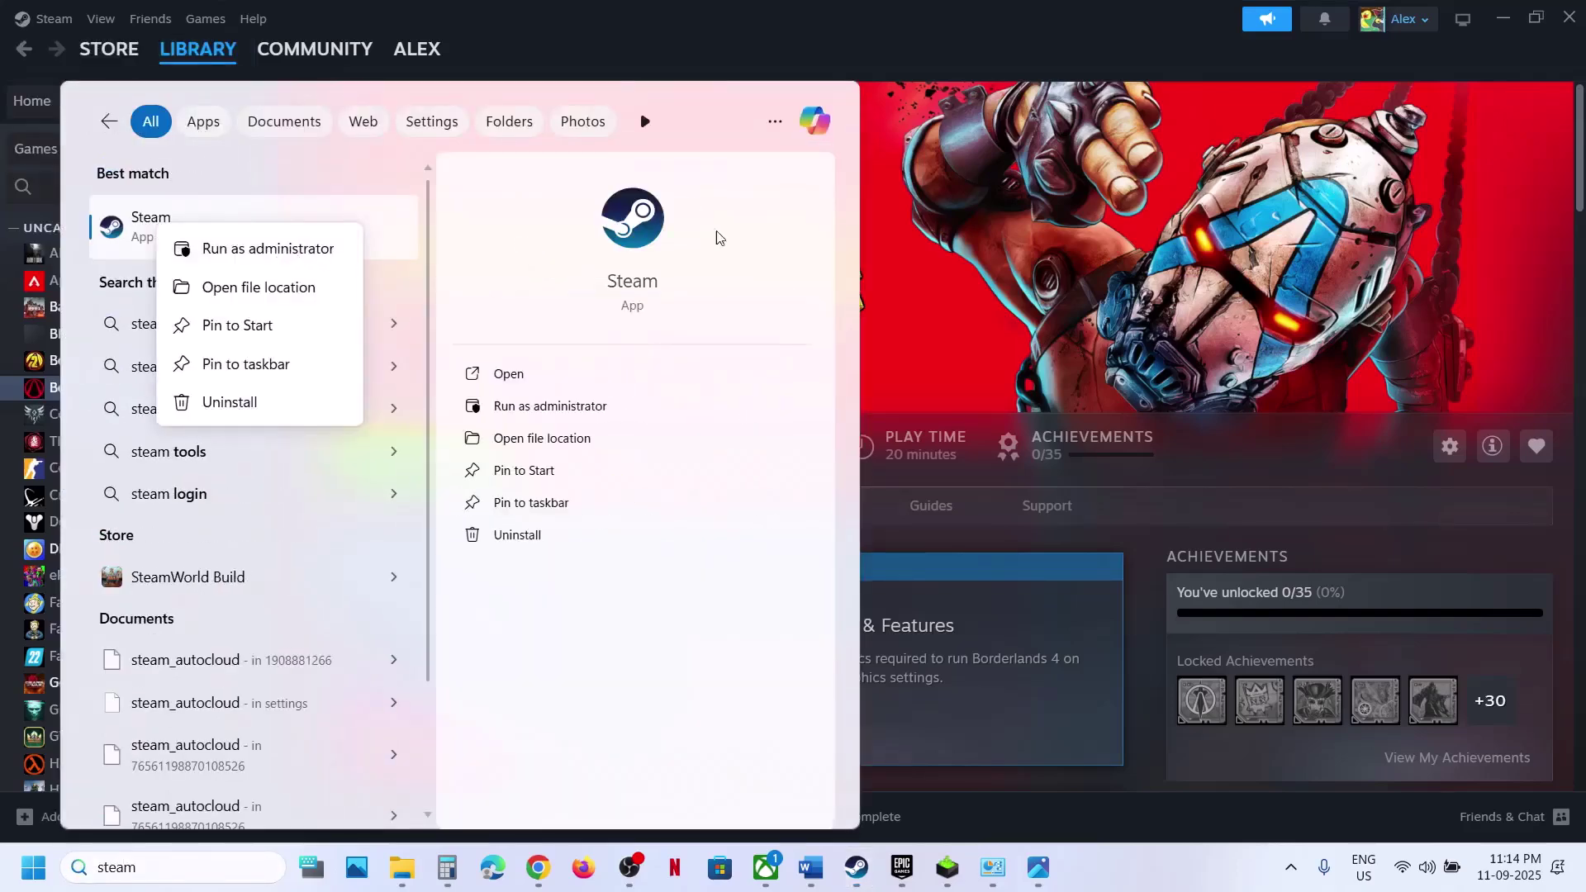
left_click(990, 250)
left_click(989, 250)
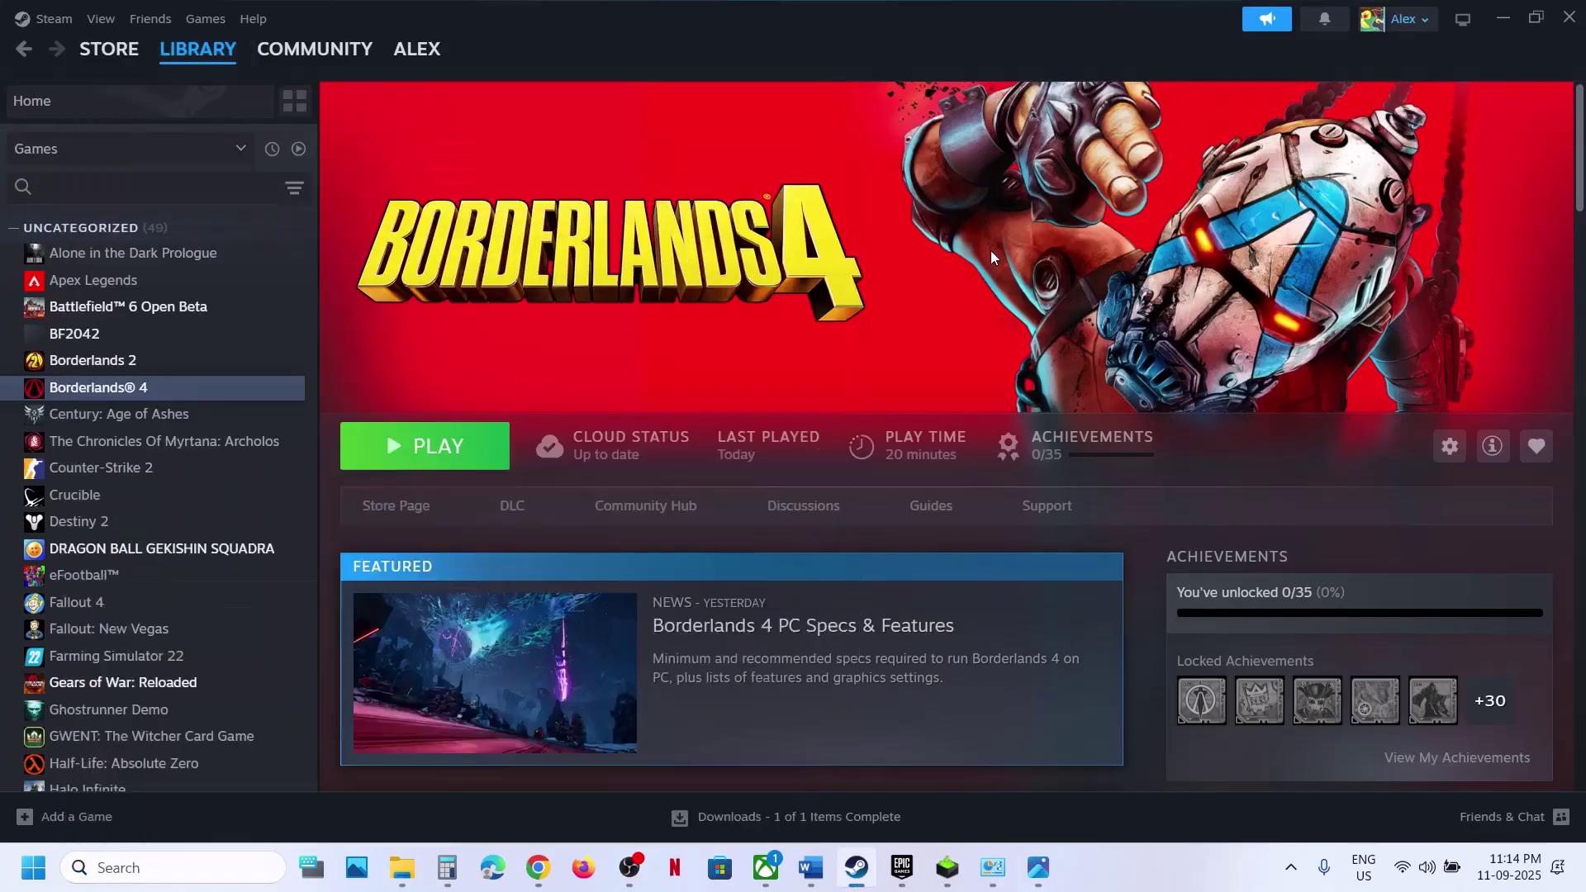
Consult Step 10 in the Word notes and start Command Prompt as administrator through a Windows search for cmd.
left_click(810, 867)
scroll(526, 417, "down", 4)
scroll(526, 417, "down", 4)
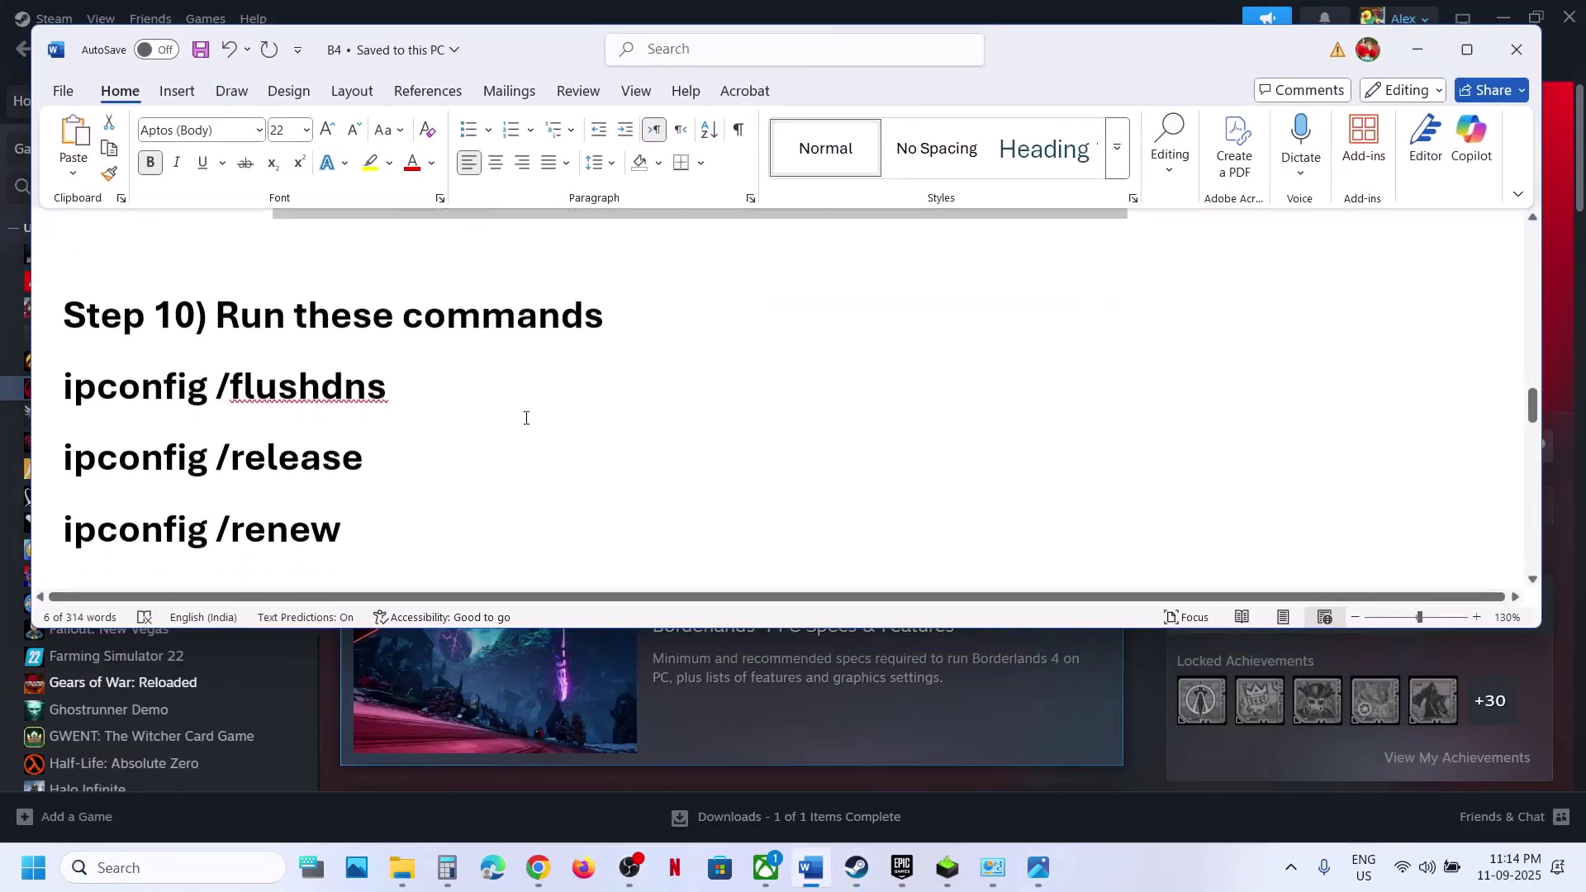
left_click(124, 869)
type("cmd")
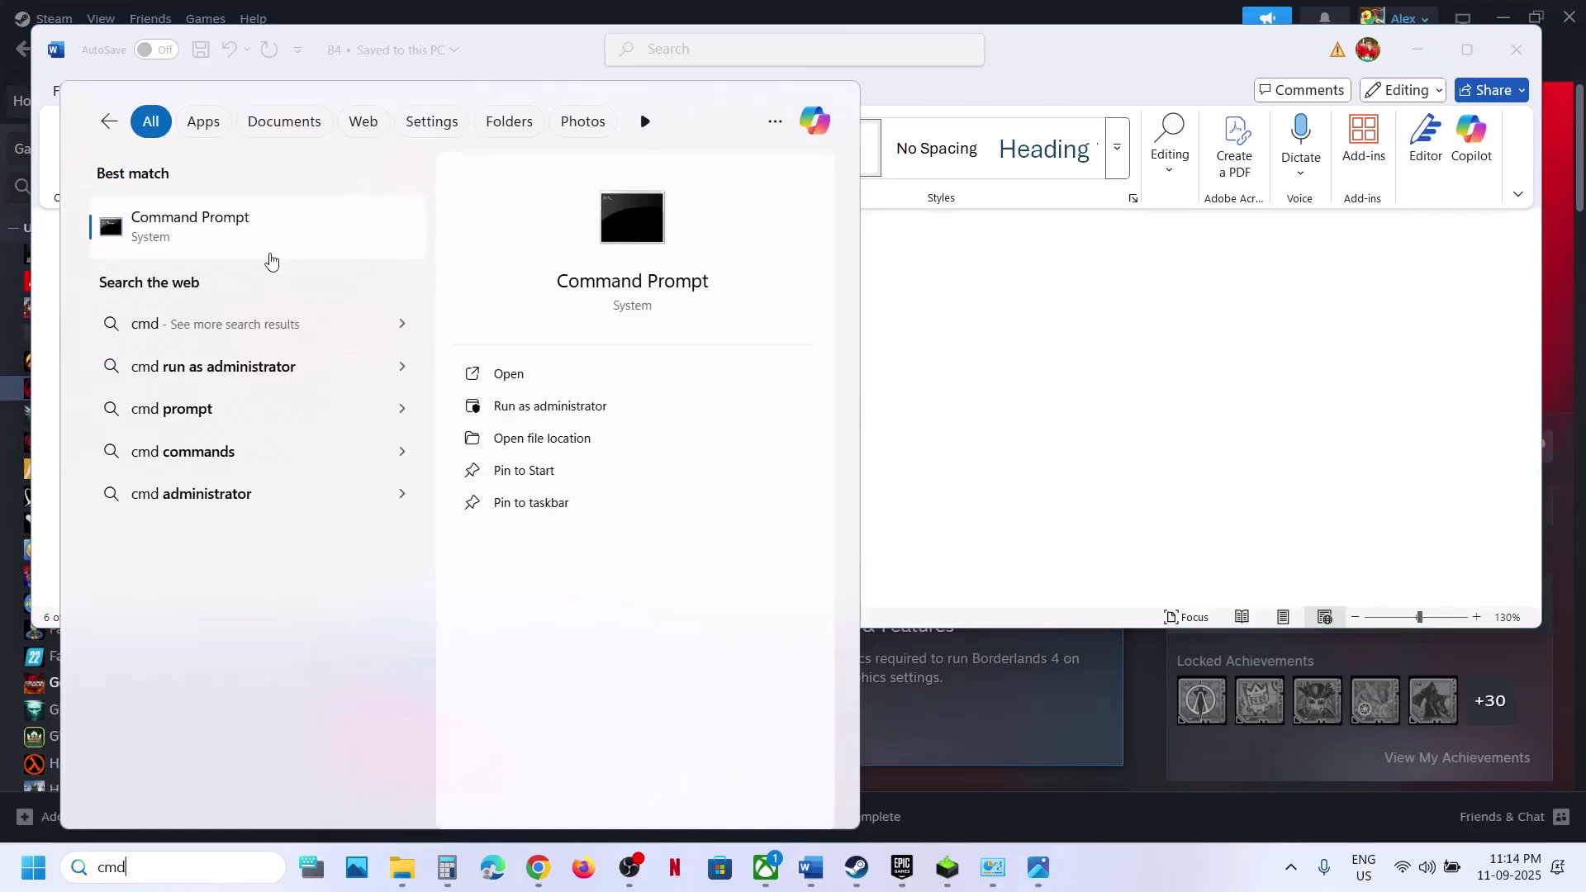
right_click(269, 254)
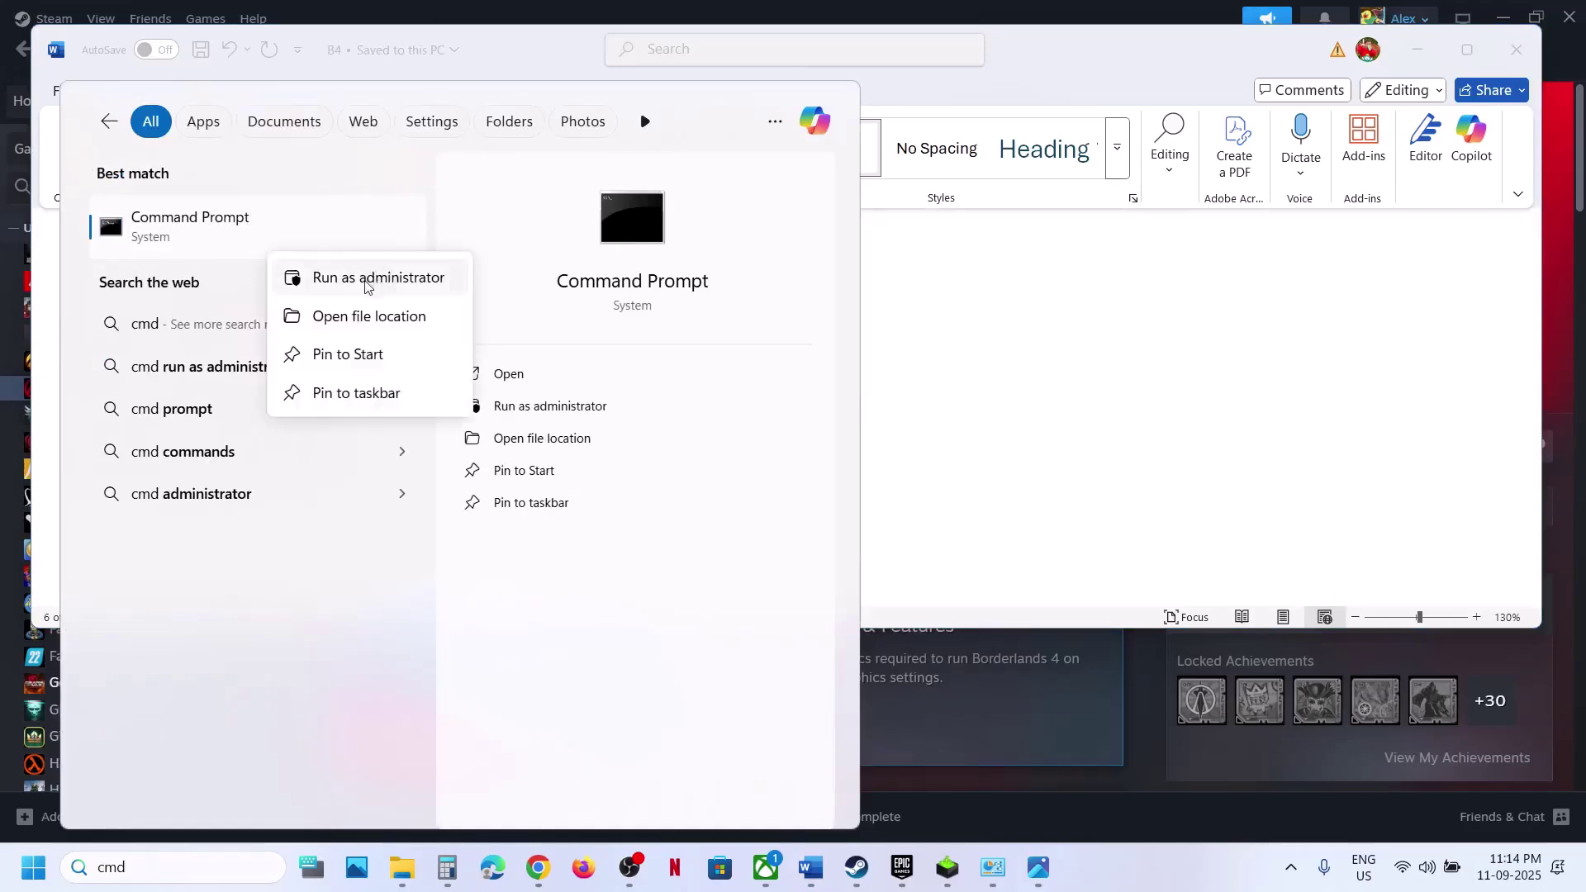
left_click(367, 280)
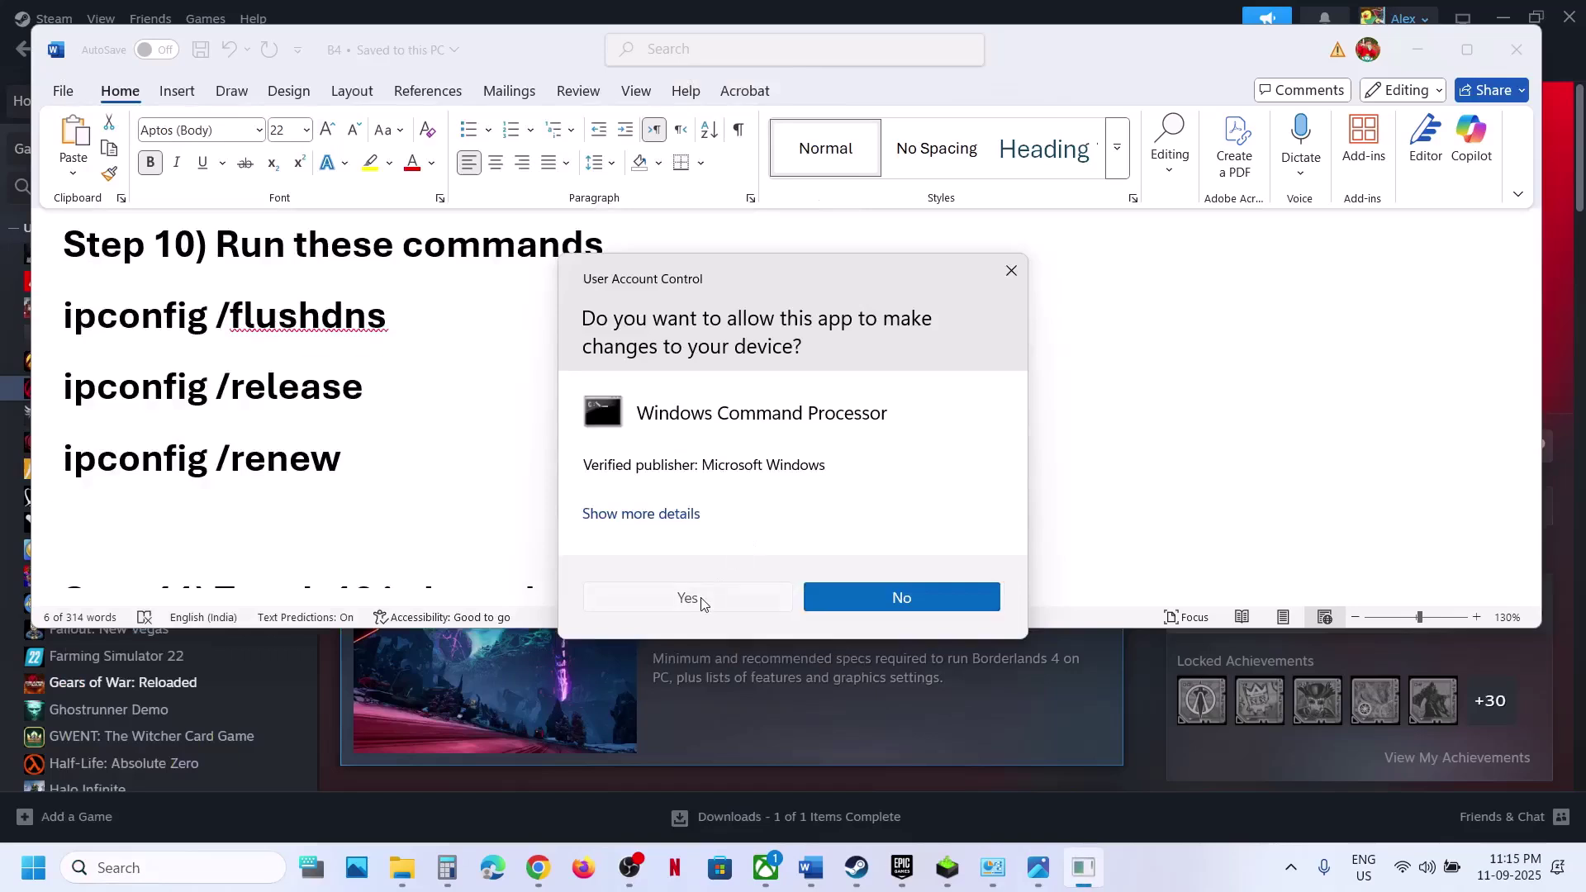
left_click(690, 596)
Copy ipconfig /flushdns from the Word notes and run it in the administrator Command Prompt.
triple_click(132, 322)
key("super+c")
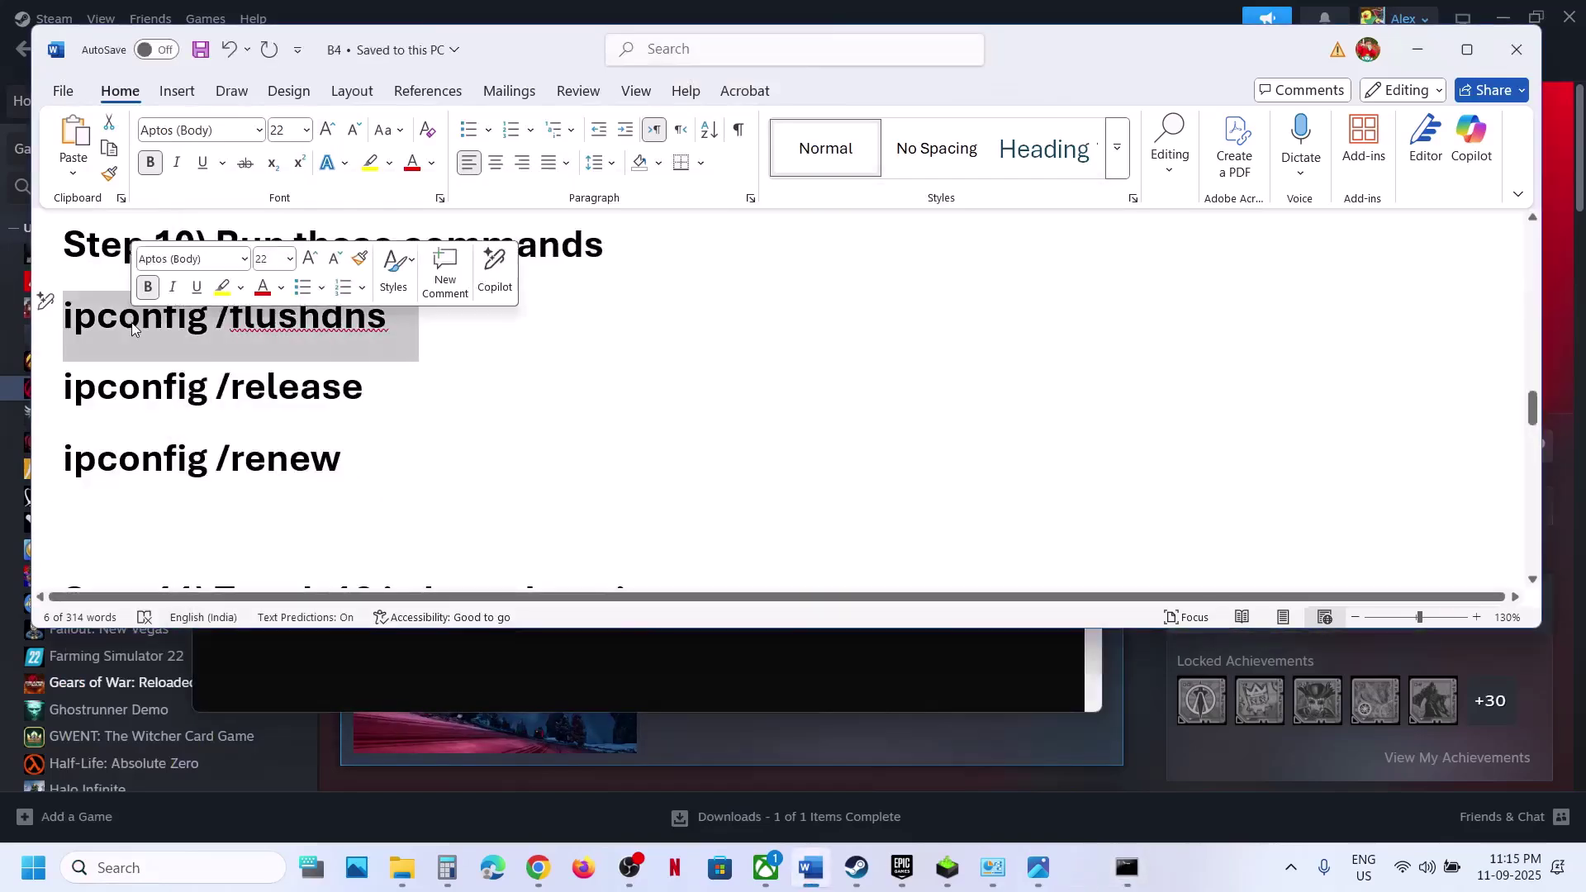
key("alt+Tab")
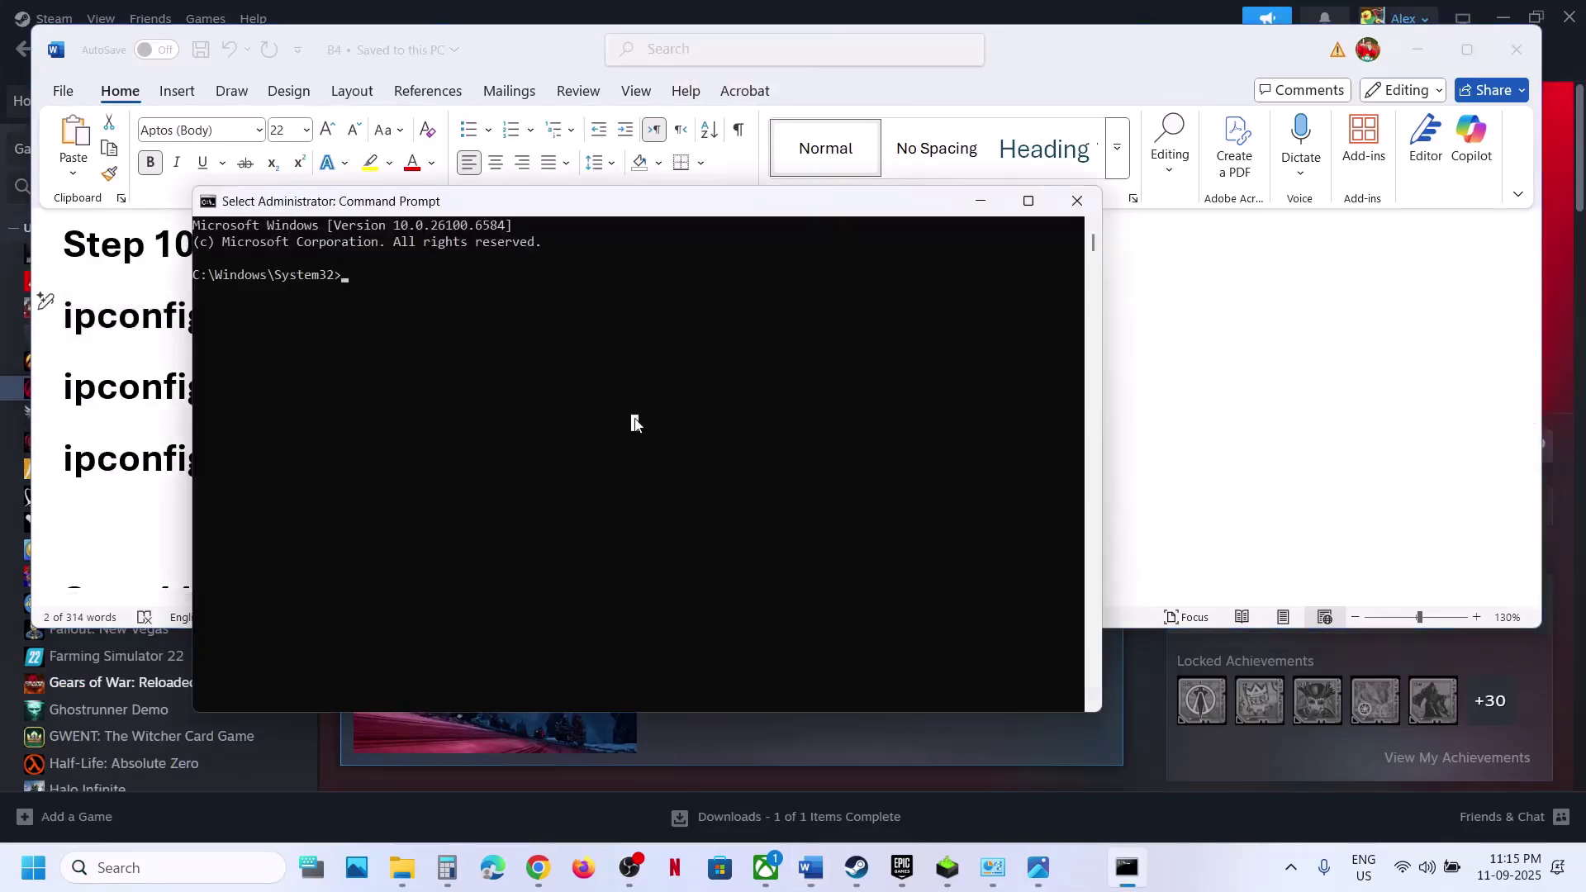
right_click(633, 420)
key("Return")
Copy ipconfig /release from the notes and run it in the Command Prompt.
left_click(255, 365)
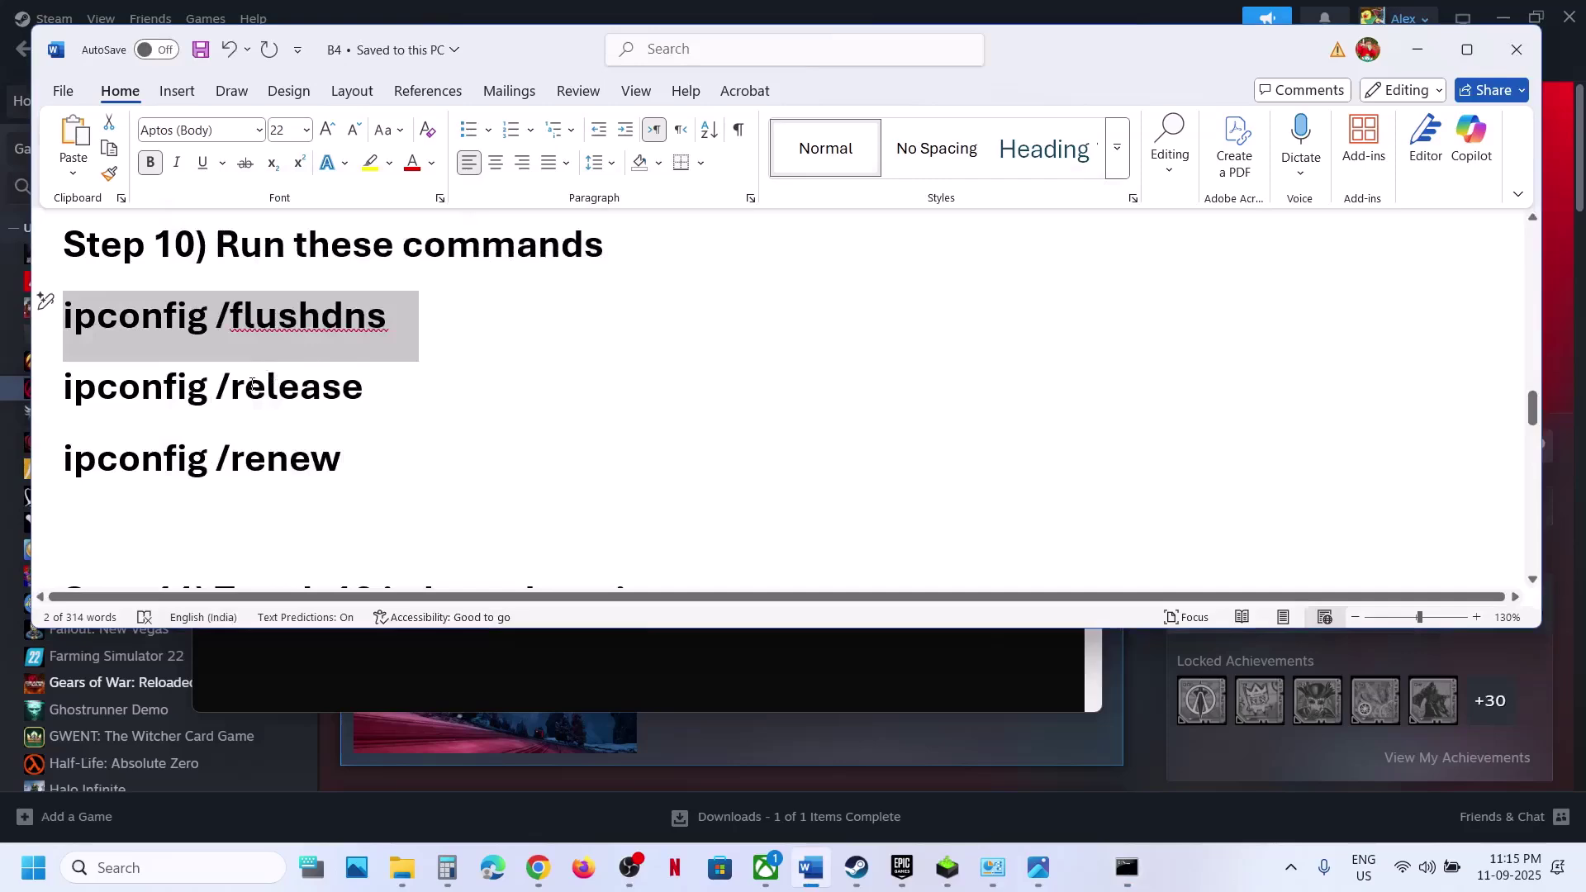
triple_click(252, 384)
key("ctrl+c")
key("alt+Tab")
right_click(735, 403)
key("Return")
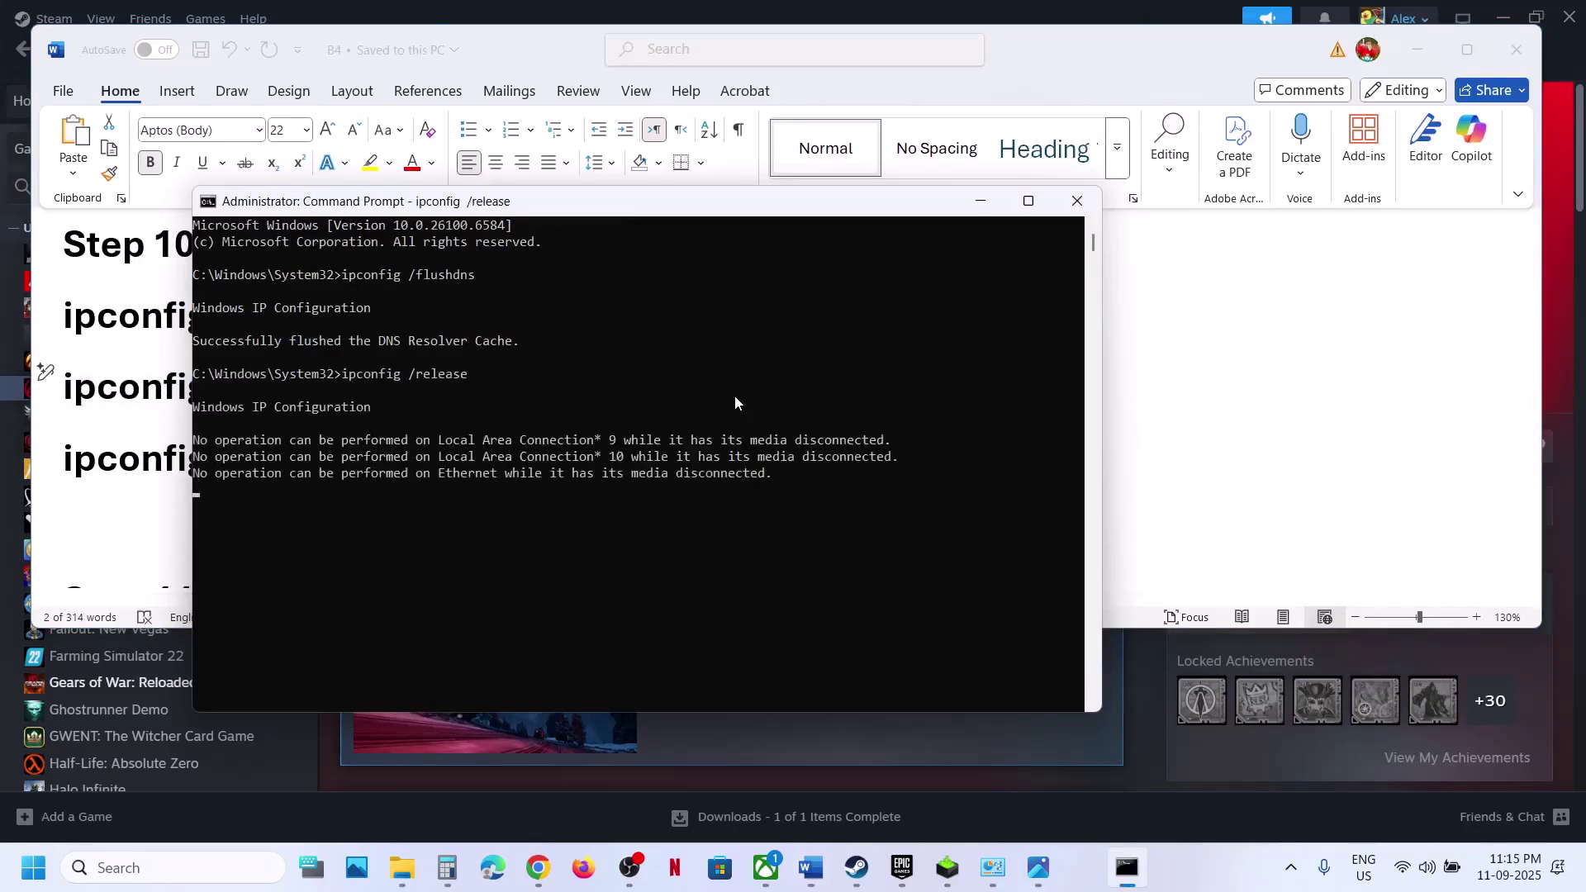
Copy ipconfig /renew from the notes, run it in the Command Prompt, and close the prompt window.
key("alt+Tab")
left_click(45, 446)
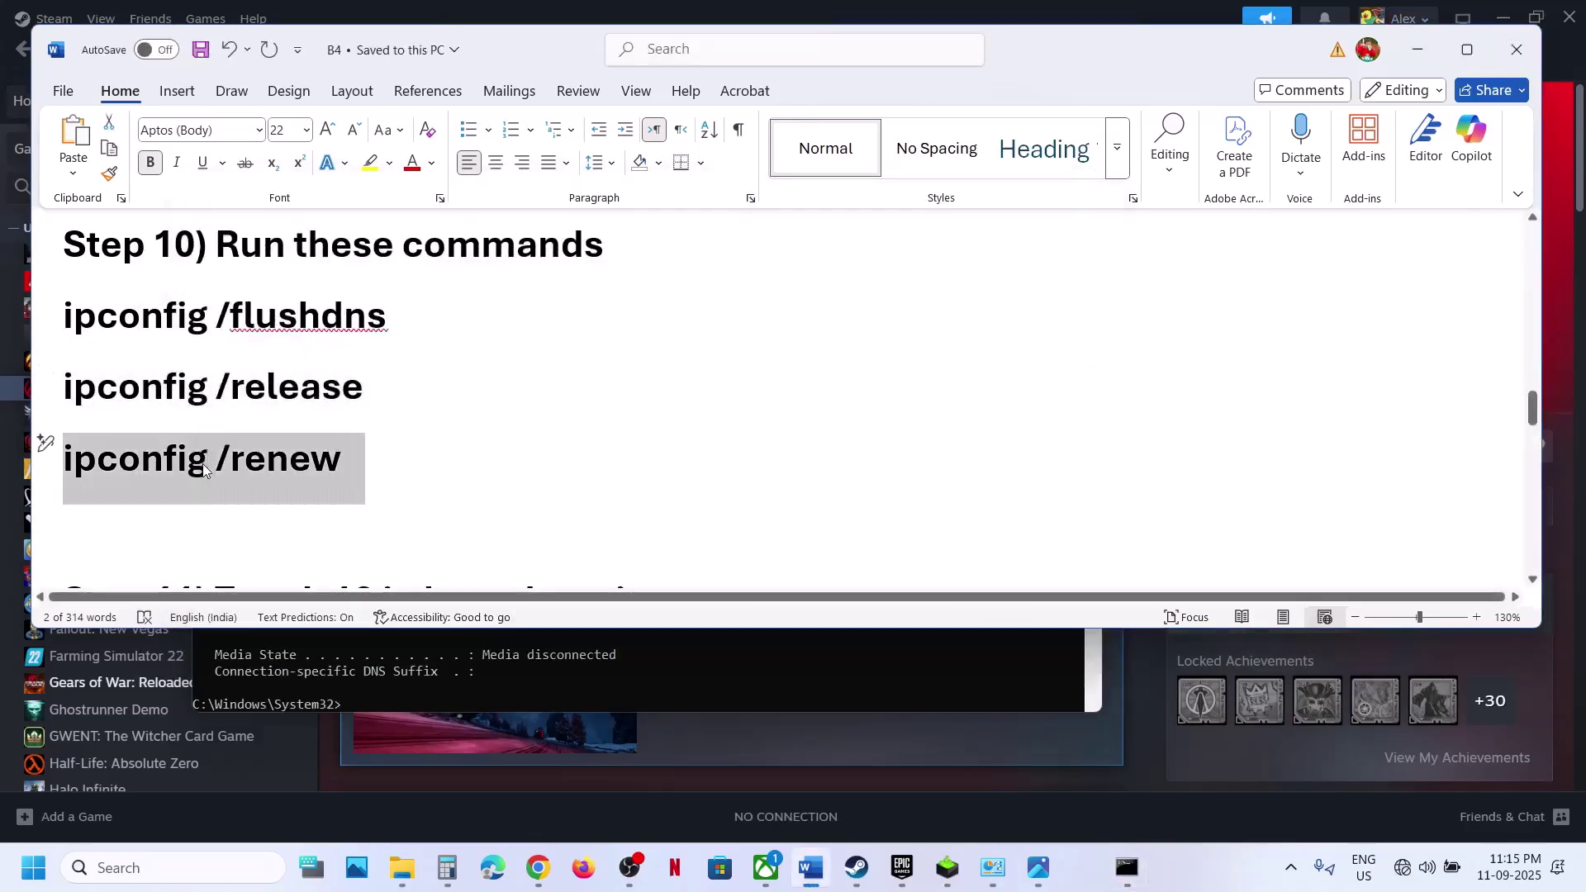
key("ctrl+c")
key("alt+Tab")
right_click(756, 468)
key("Return")
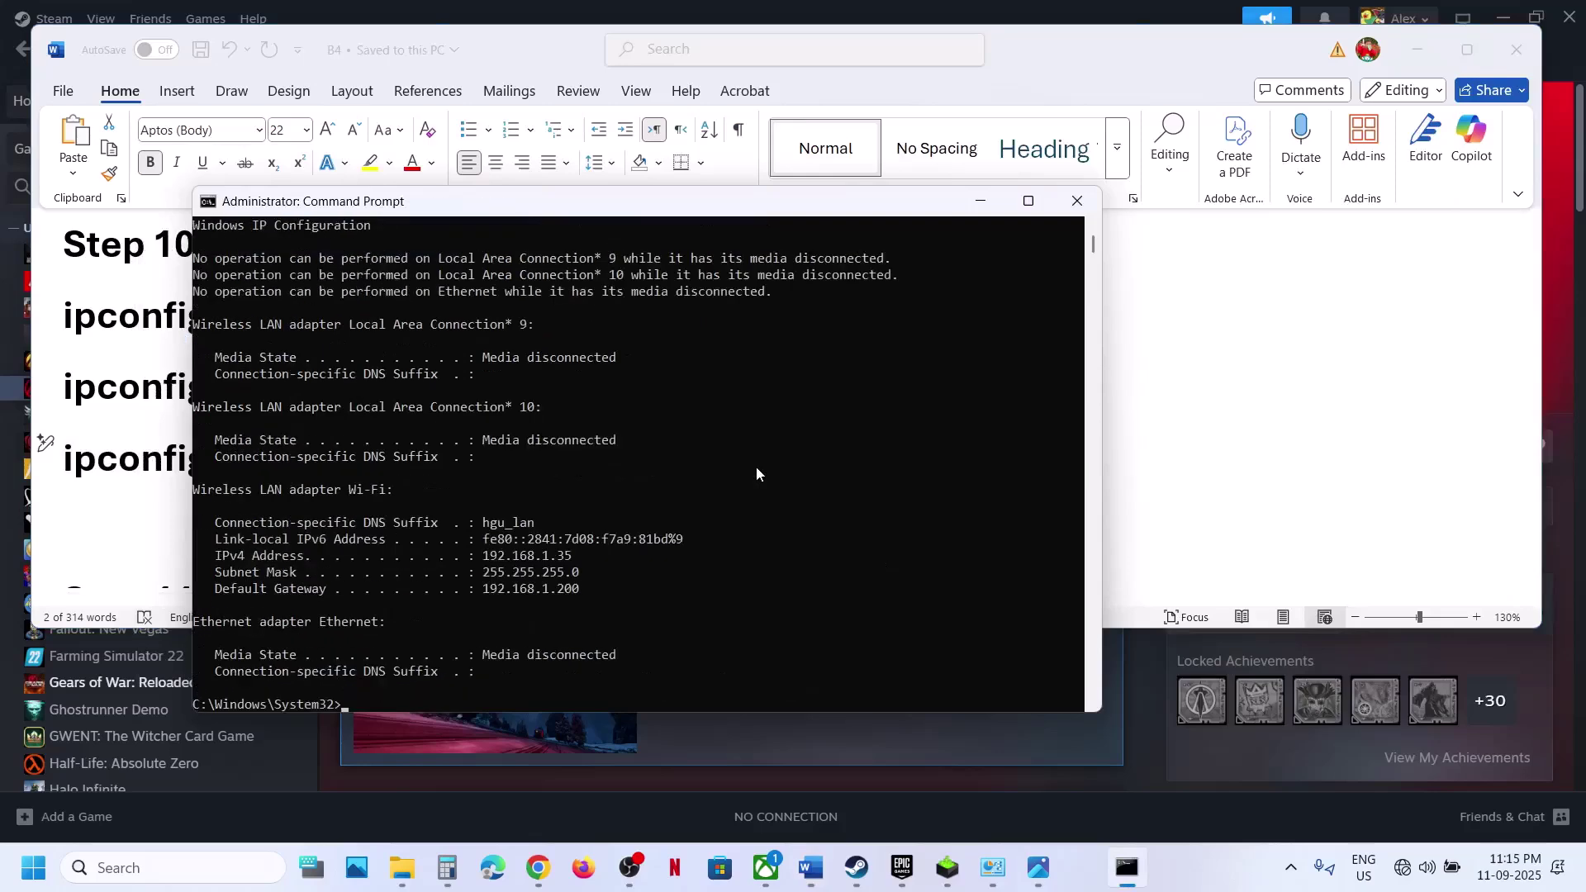
left_click(1077, 201)
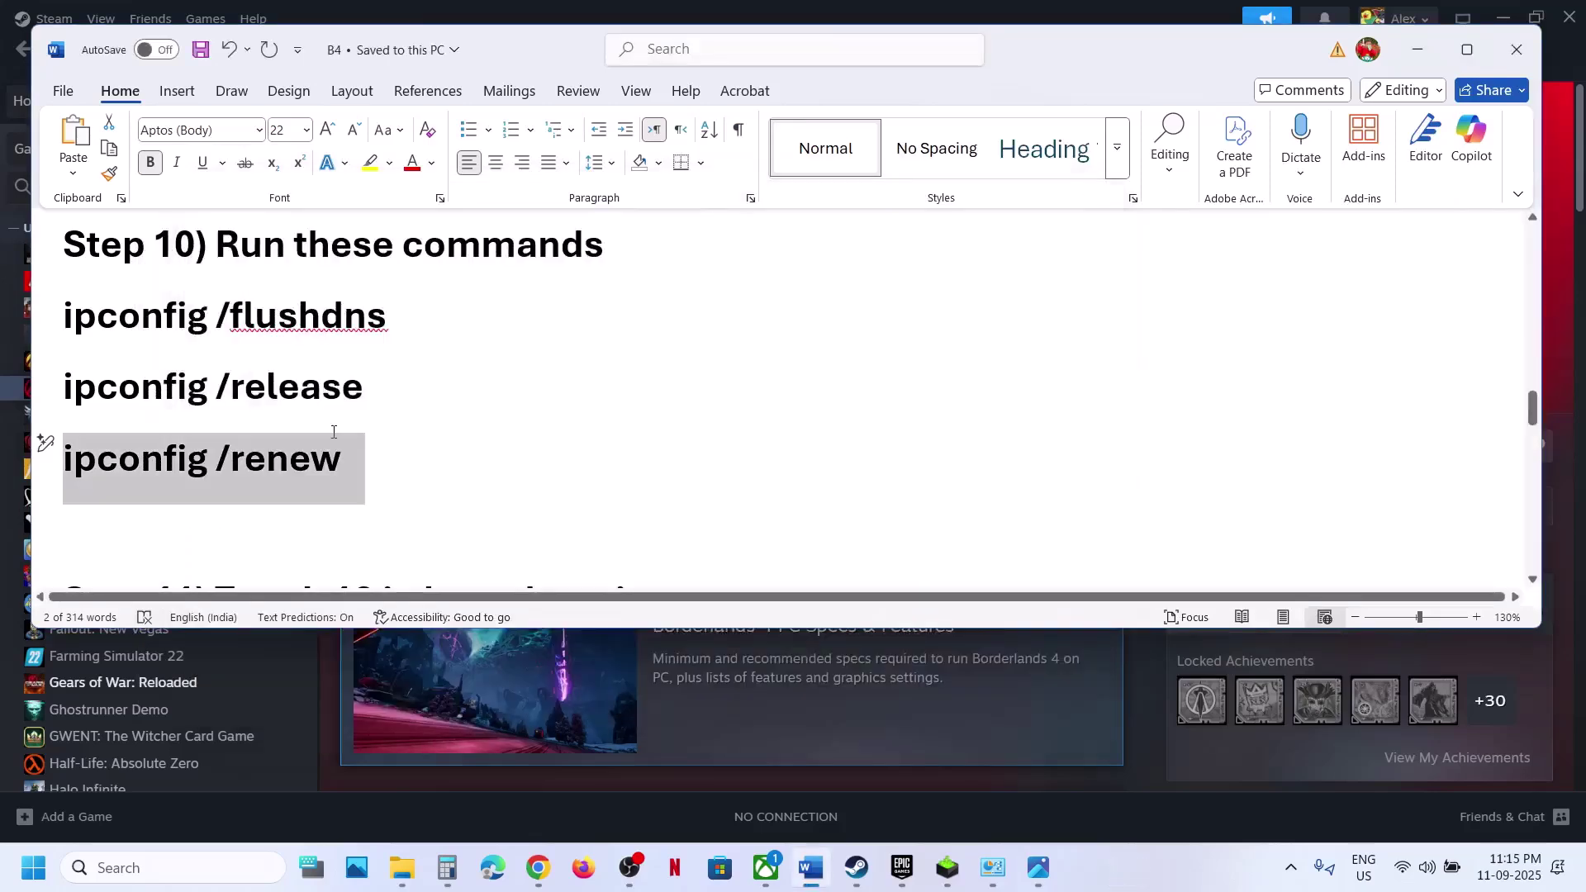
Consult Step 11 in the notes, switch to Steam, and enter -dx12 as Borderlands 4's launch option in its properties.
scroll(333, 431, "down", 3)
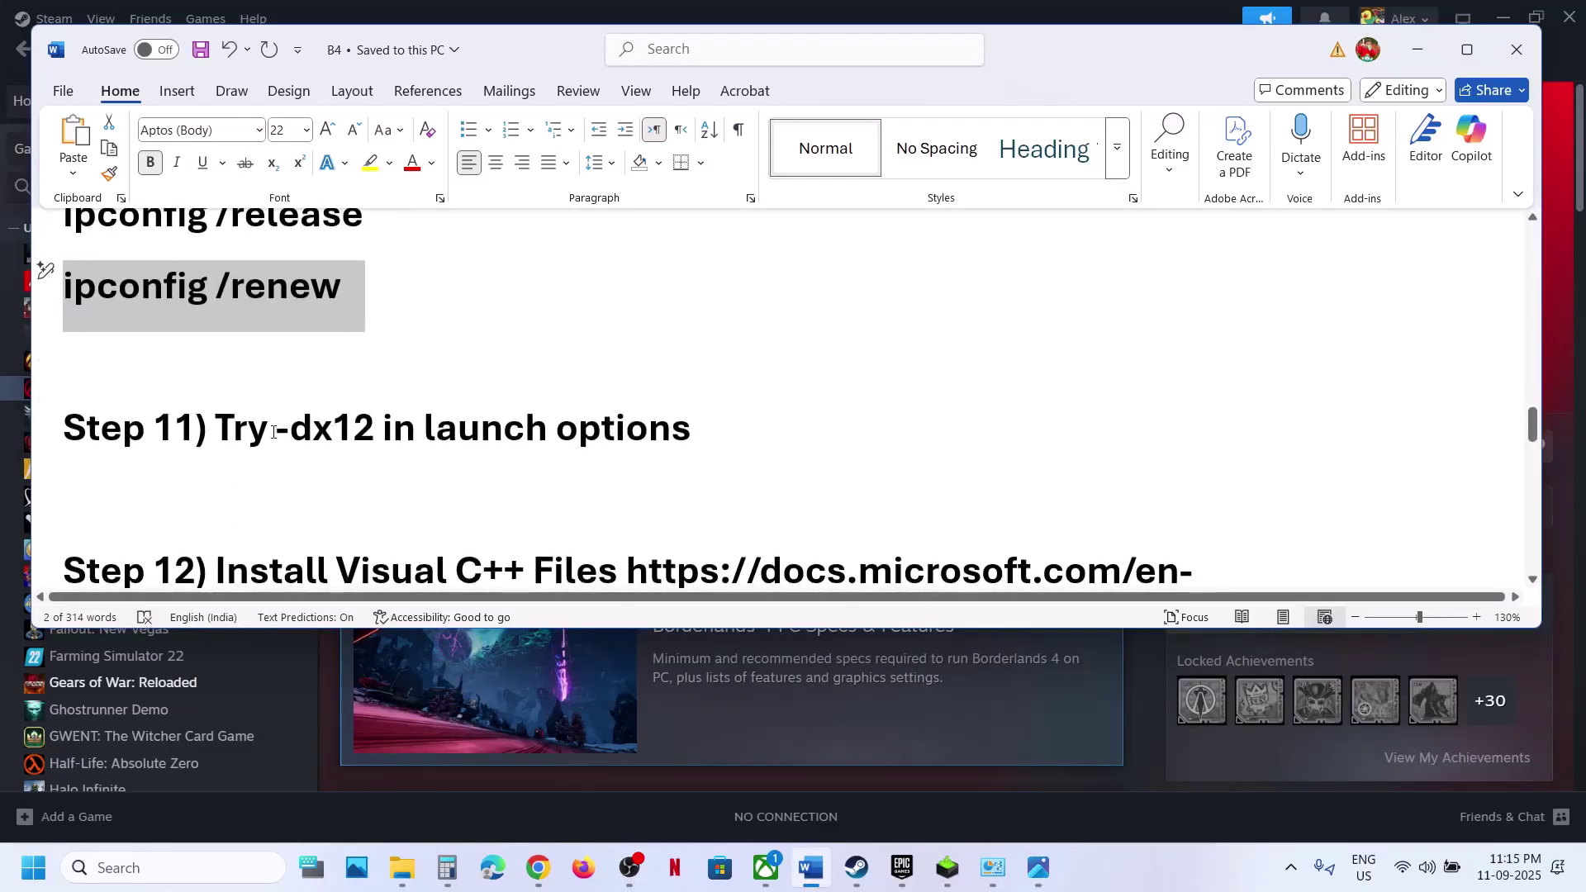
left_click_drag(275, 429, 349, 428)
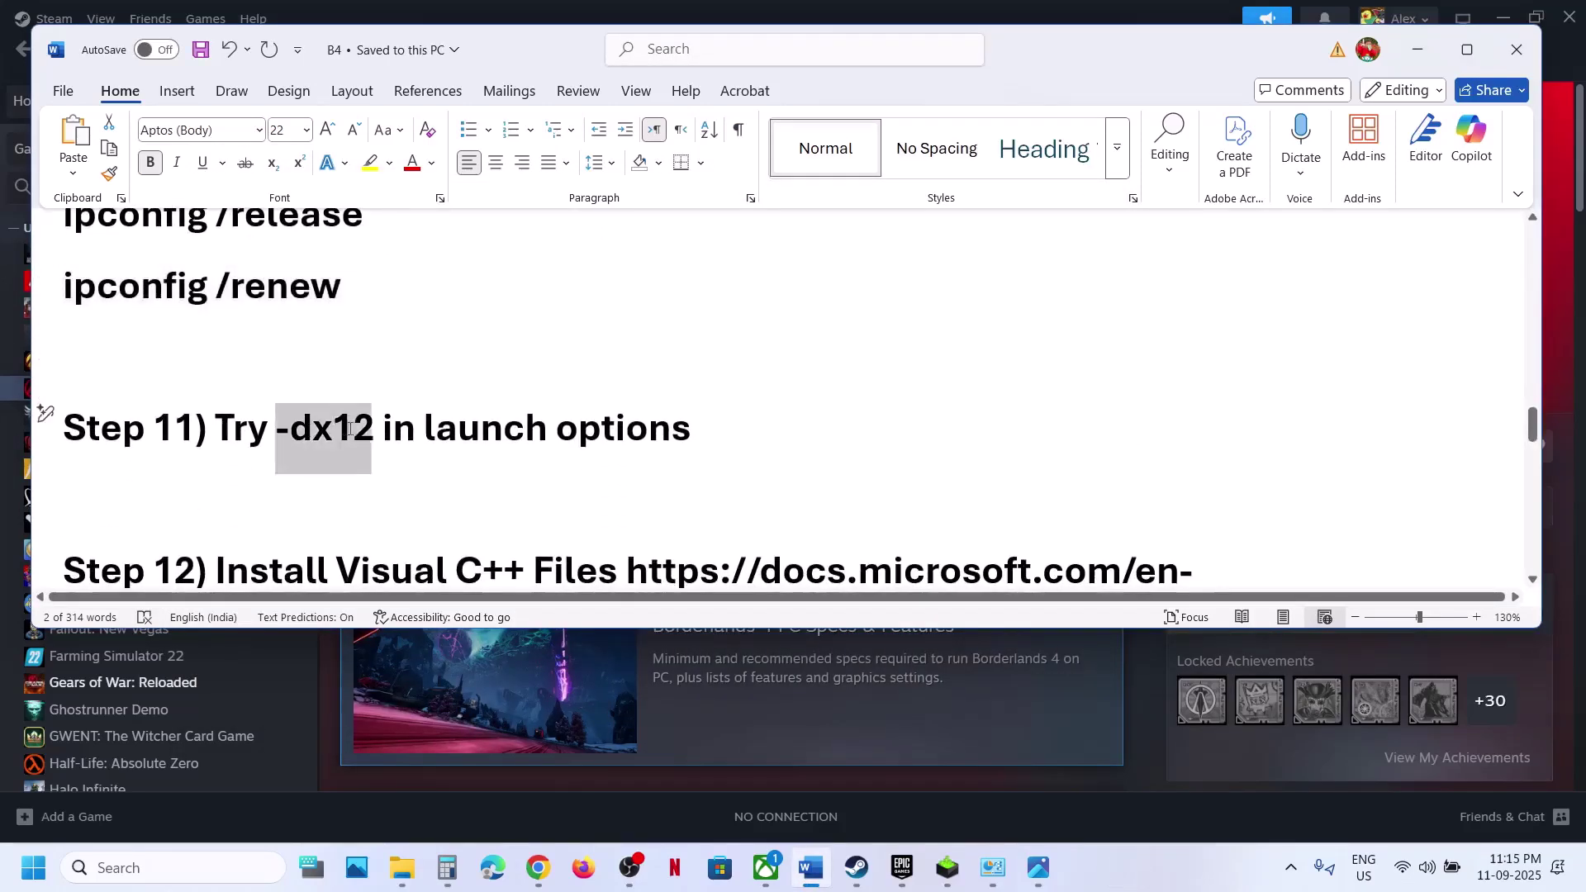
left_click(319, 742)
right_click(120, 389)
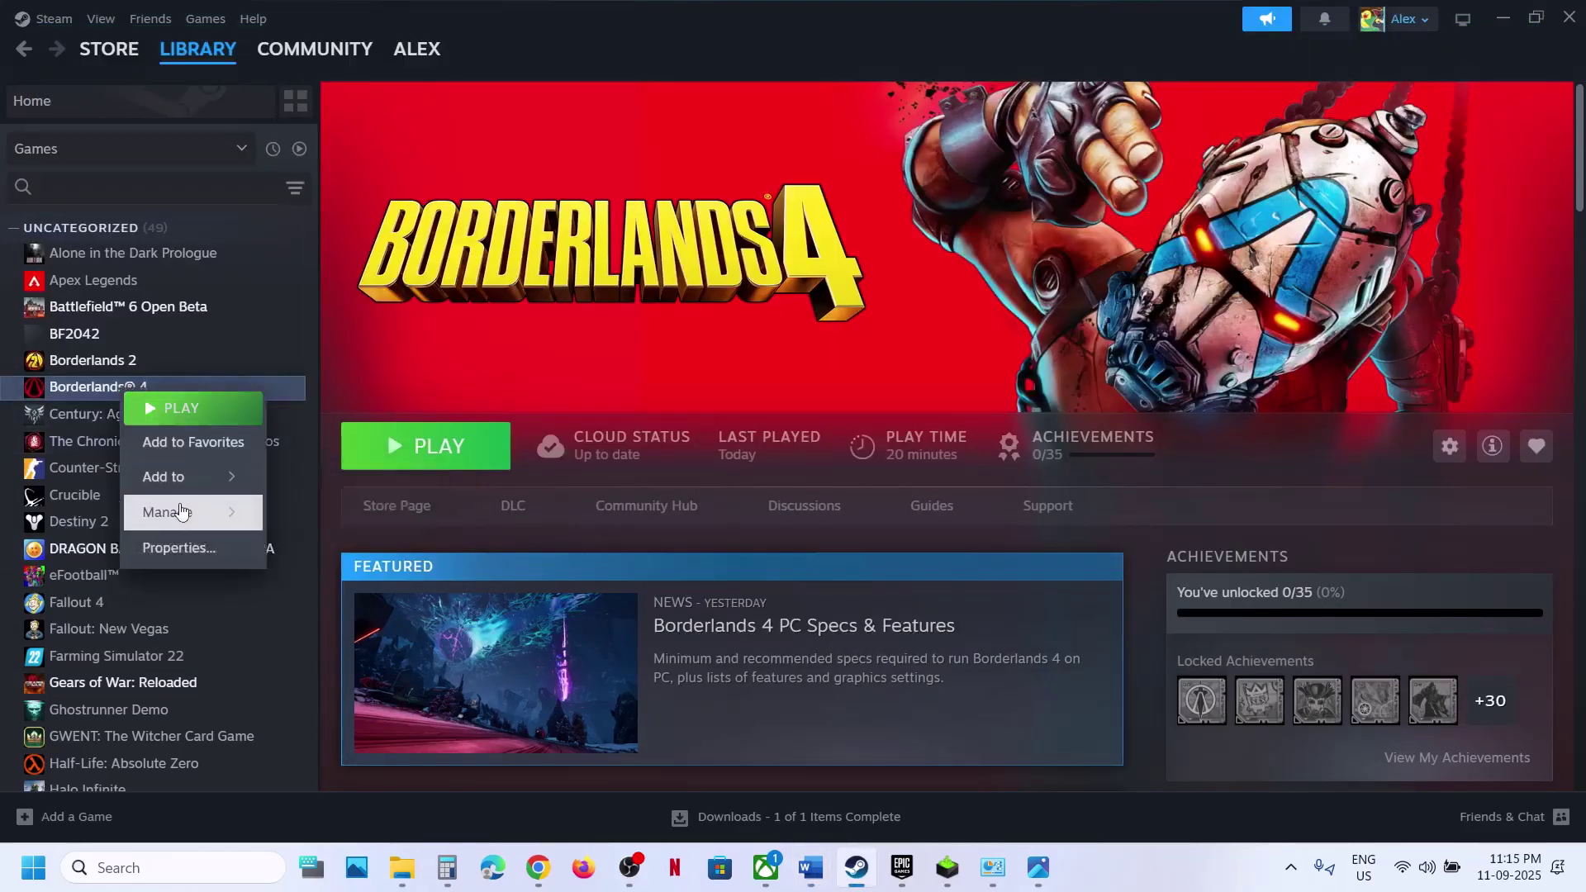
left_click(174, 549)
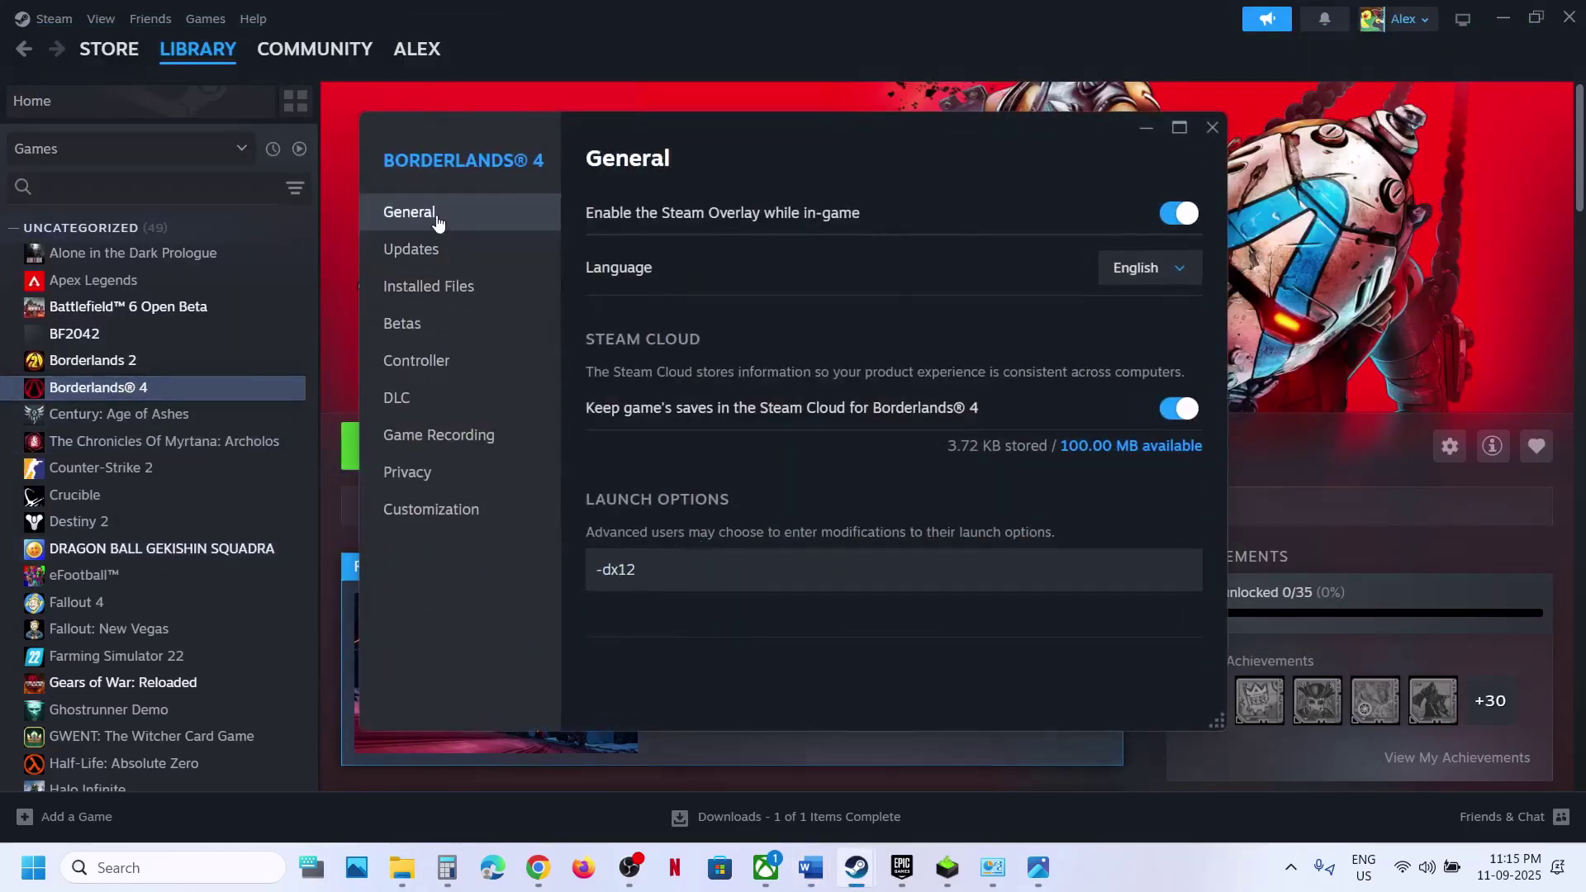
left_click(701, 561)
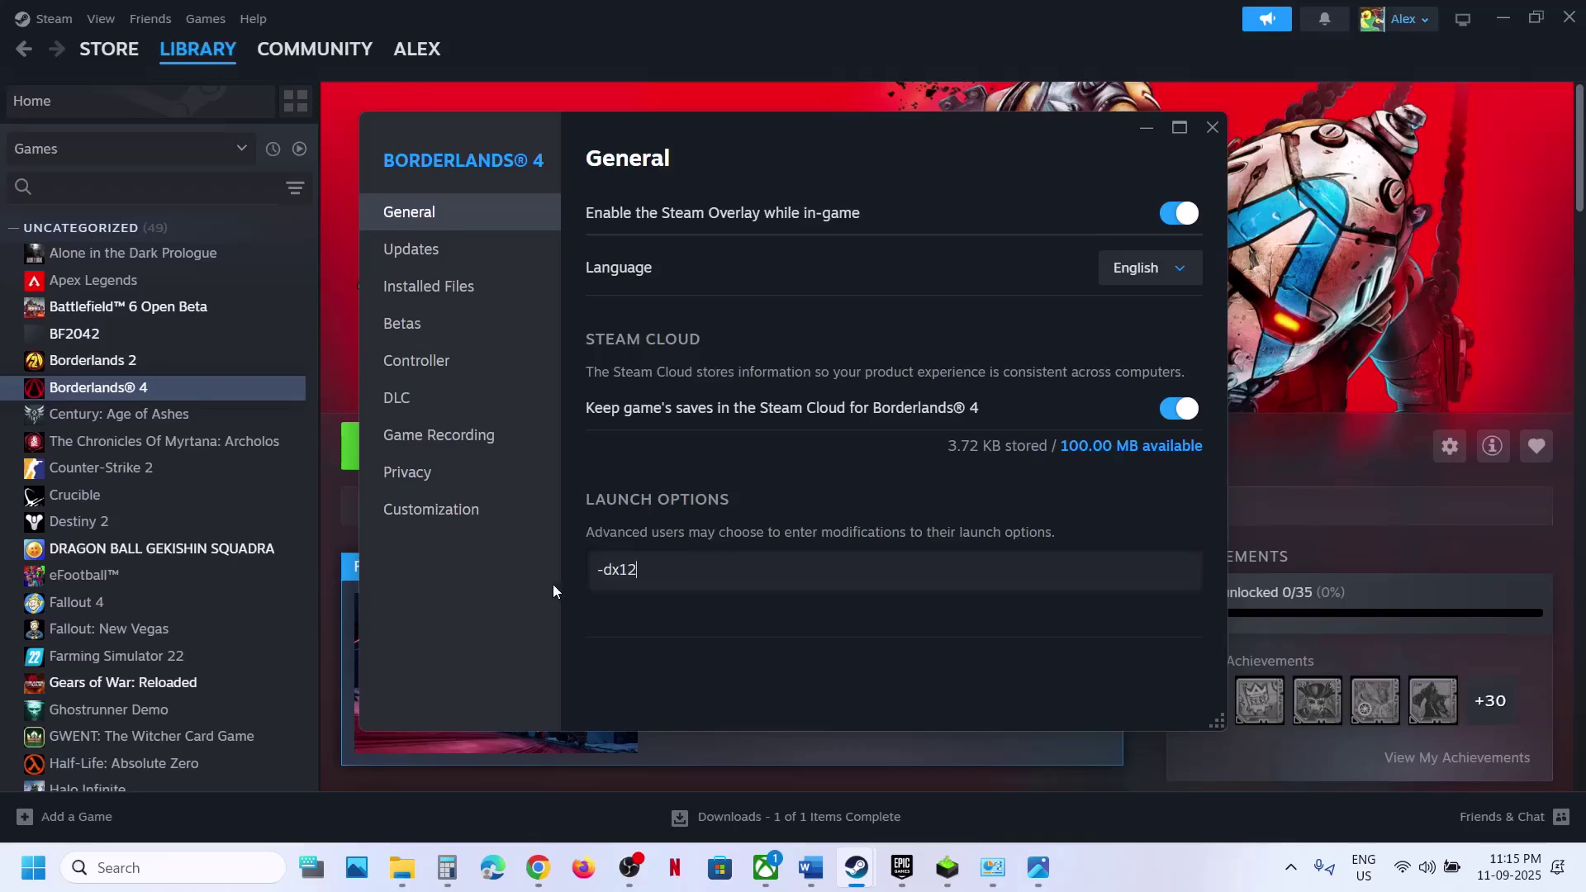
key("BackSpace")
key("BackSpace")
key("BackSpace")
key("BackSpace")
key("BackSpace")
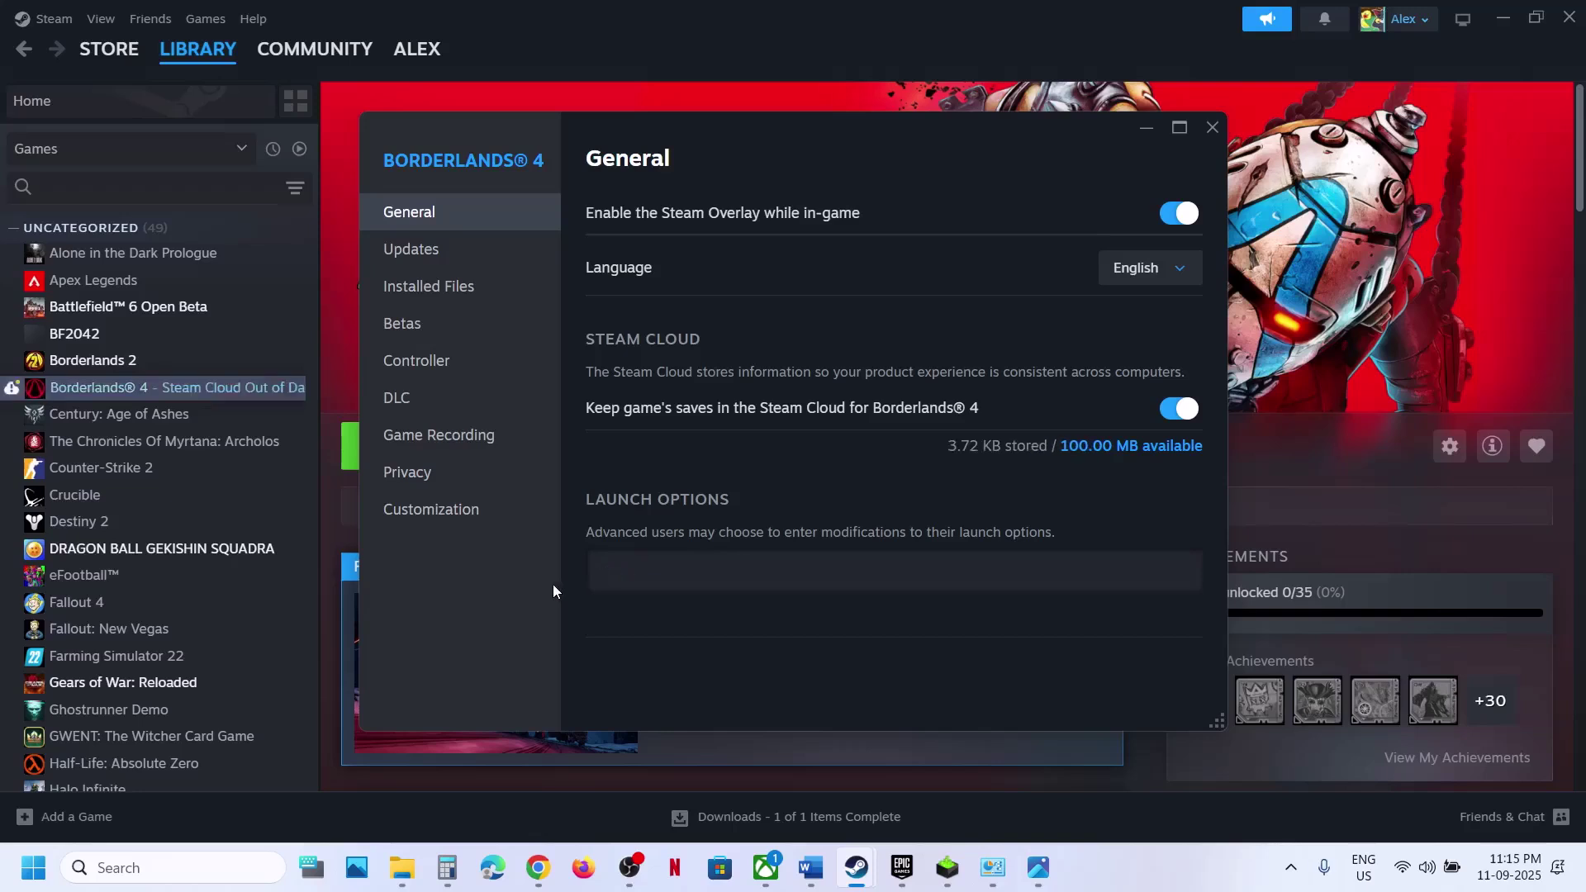
type("-dx11")
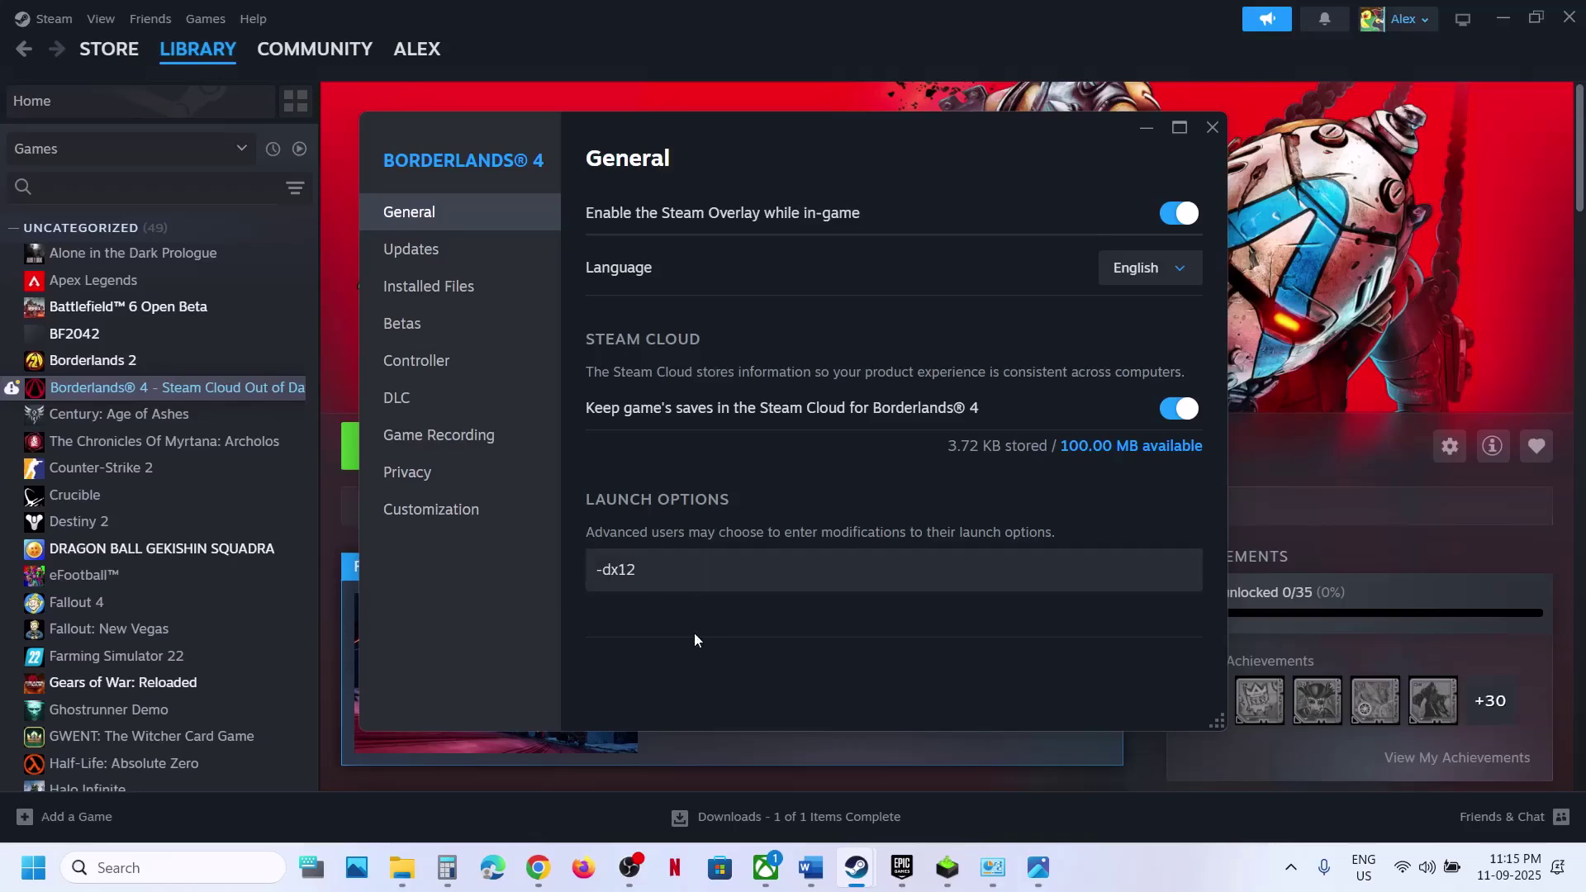
left_click(1211, 126)
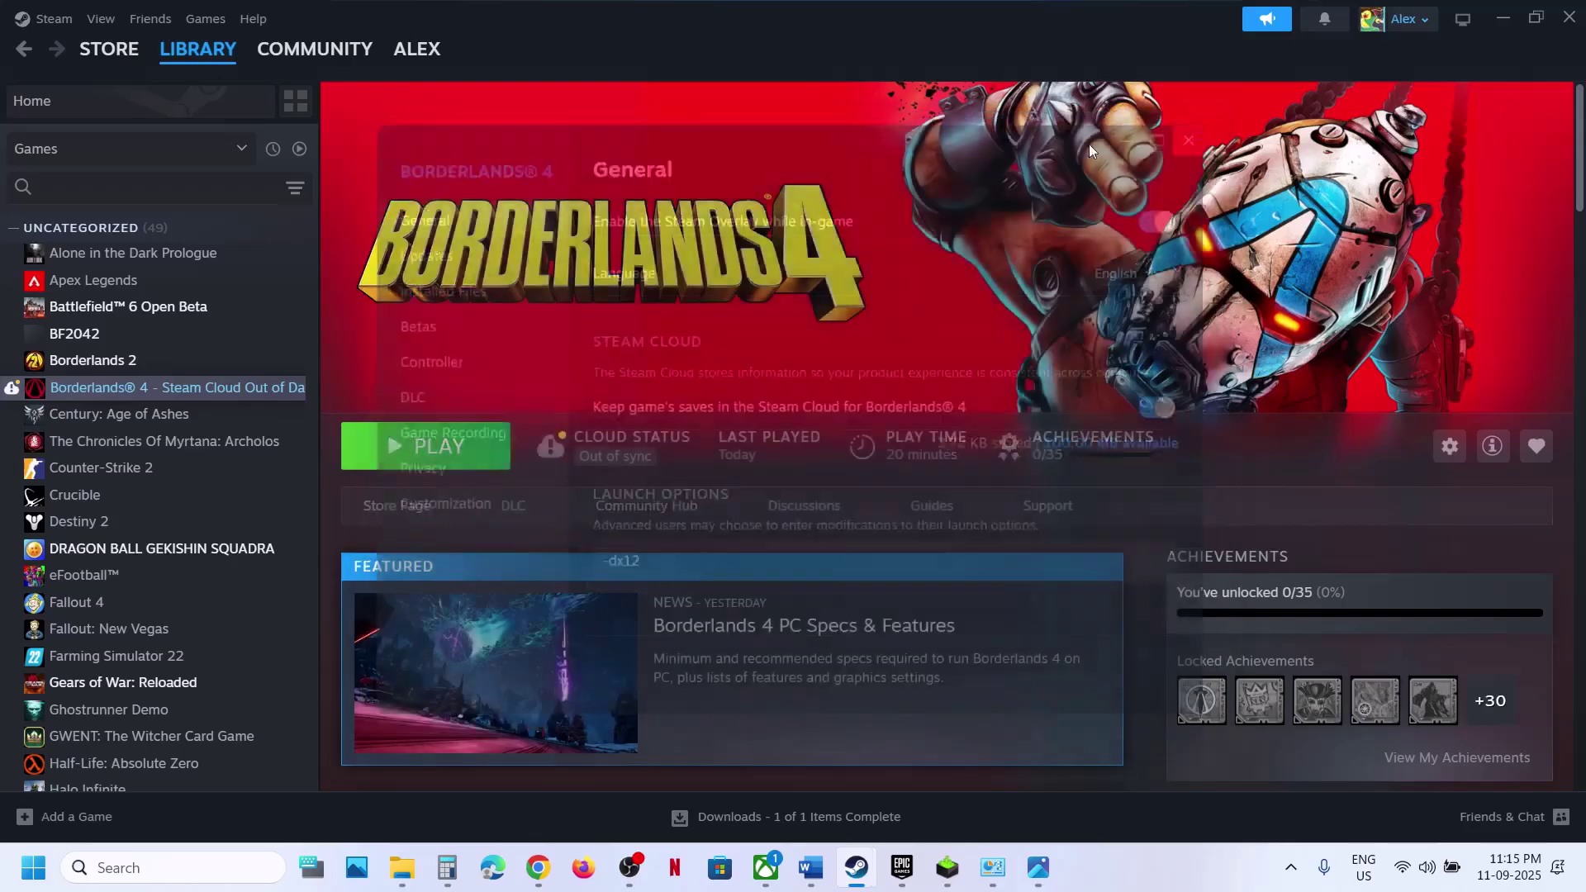
Reopen Borderlands 4's properties in Steam, clear the launch options, and close the properties.
right_click(274, 402)
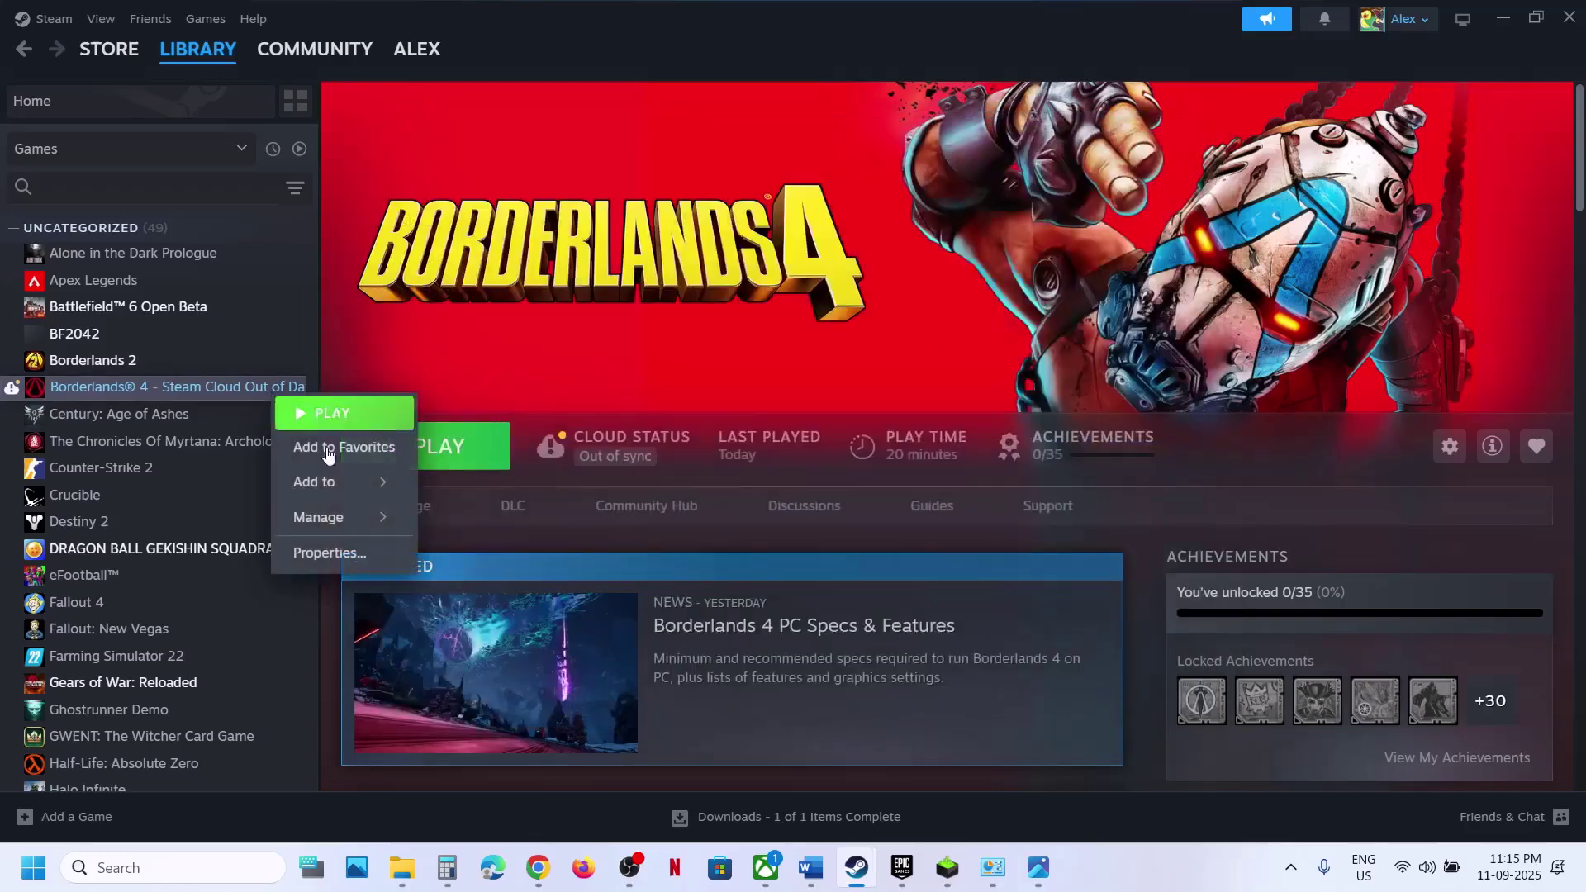
left_click(345, 549)
left_click(697, 562)
key("ctrl+a")
key("BackSpace")
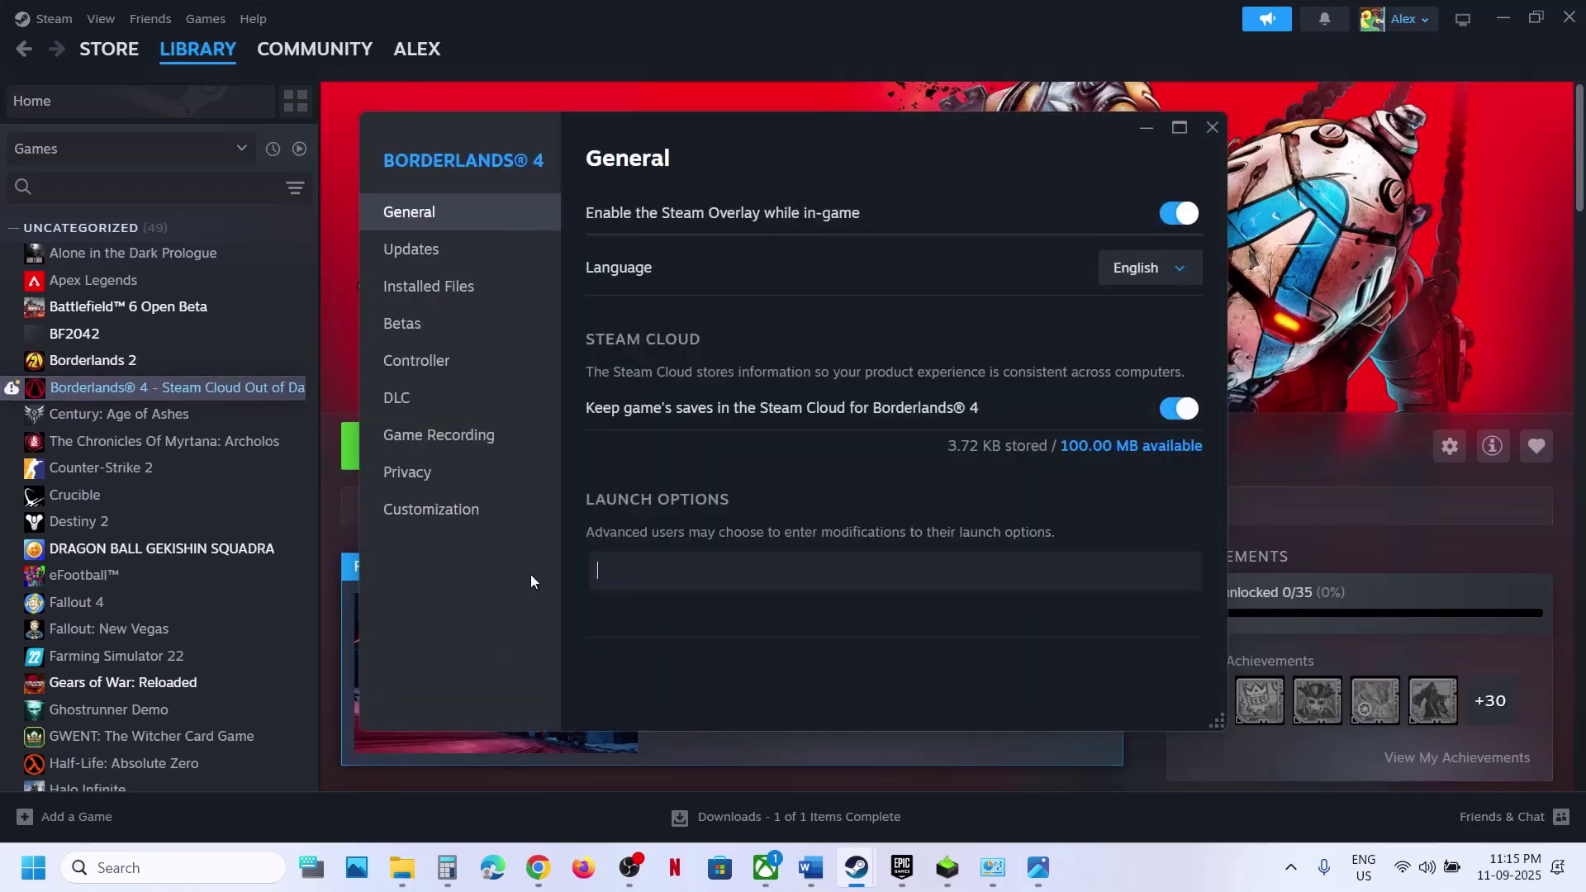
left_click(1215, 130)
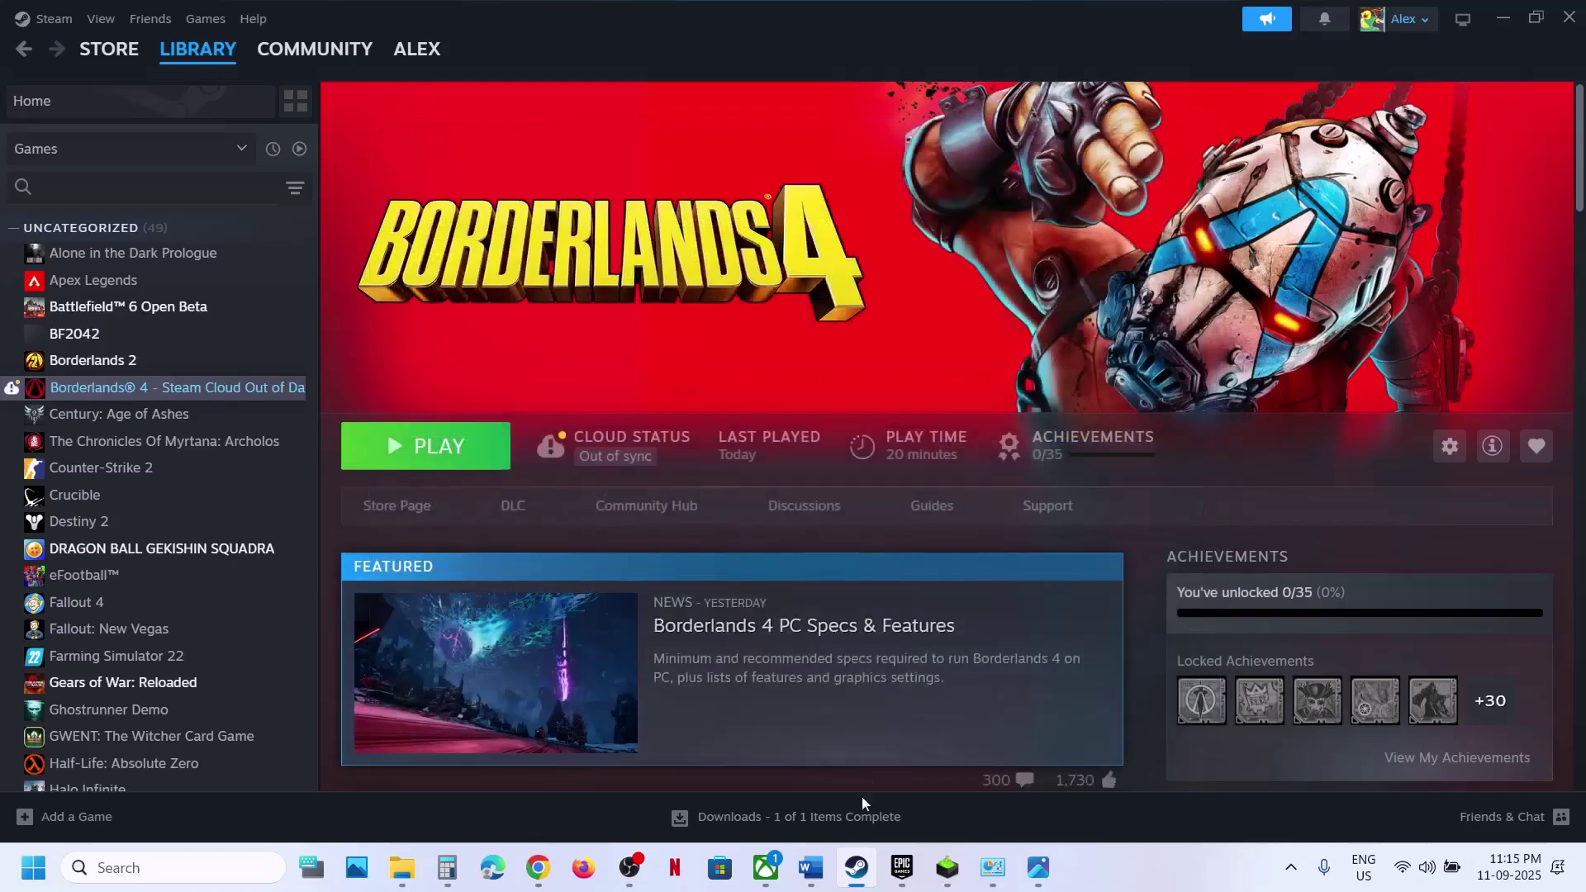
Switch to the Word notes and turn the Visual C++ web address in Step 12 into a hyperlink.
left_click(810, 867)
scroll(616, 459, "down", 3)
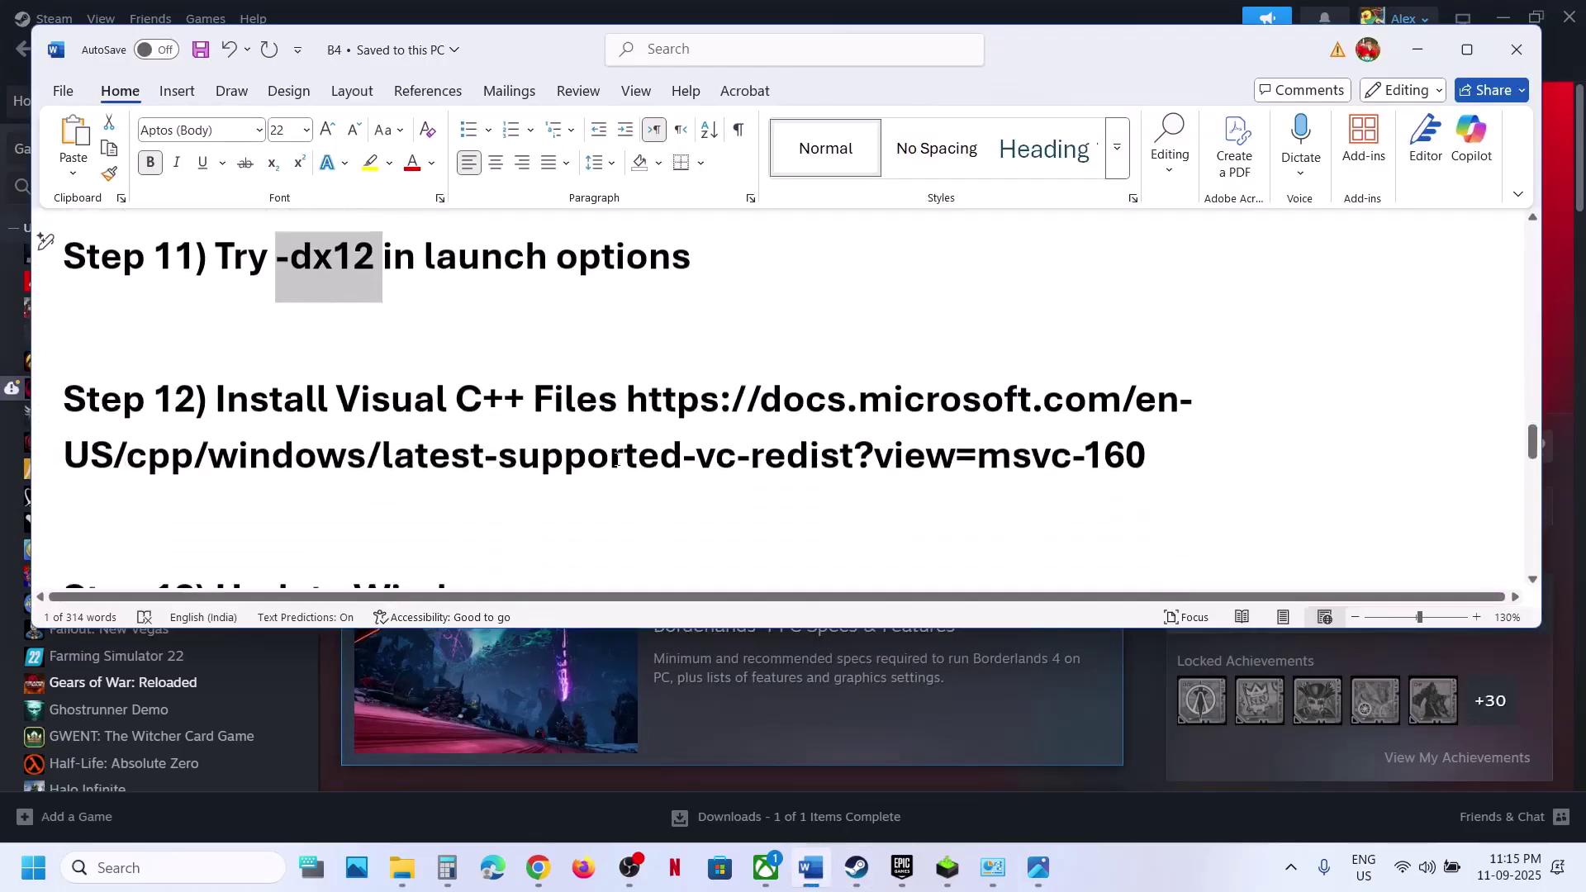
left_click(1144, 440)
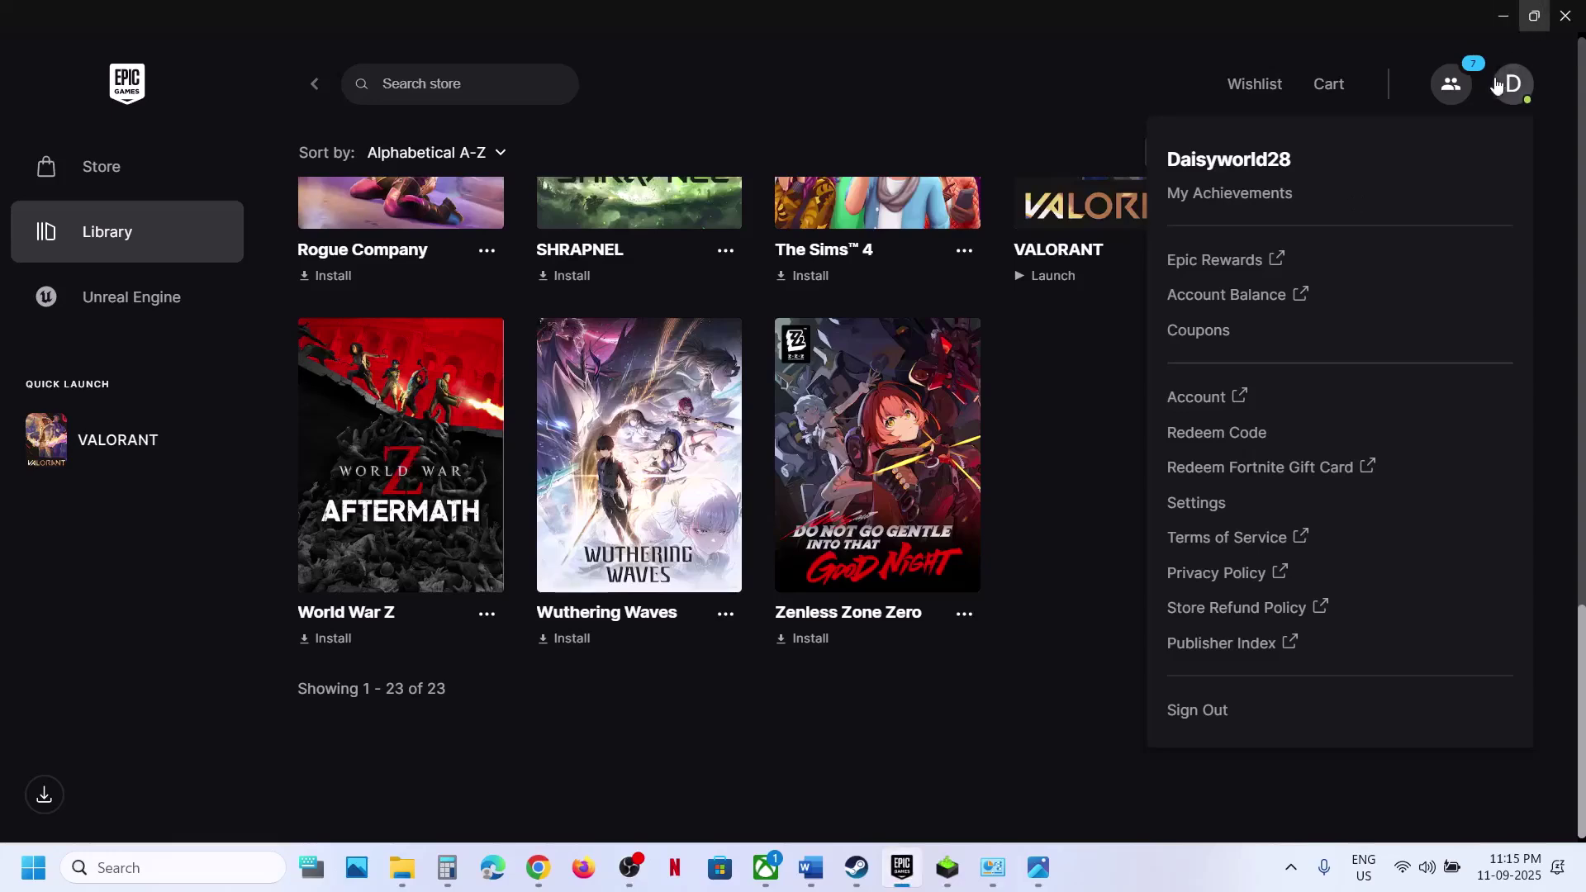
In the Epic Games Launcher settings, enable Additional Command Line Arguments for VALORANT to show its field, and disable it again.
left_click(1197, 503)
scroll(315, 549, "down", 10)
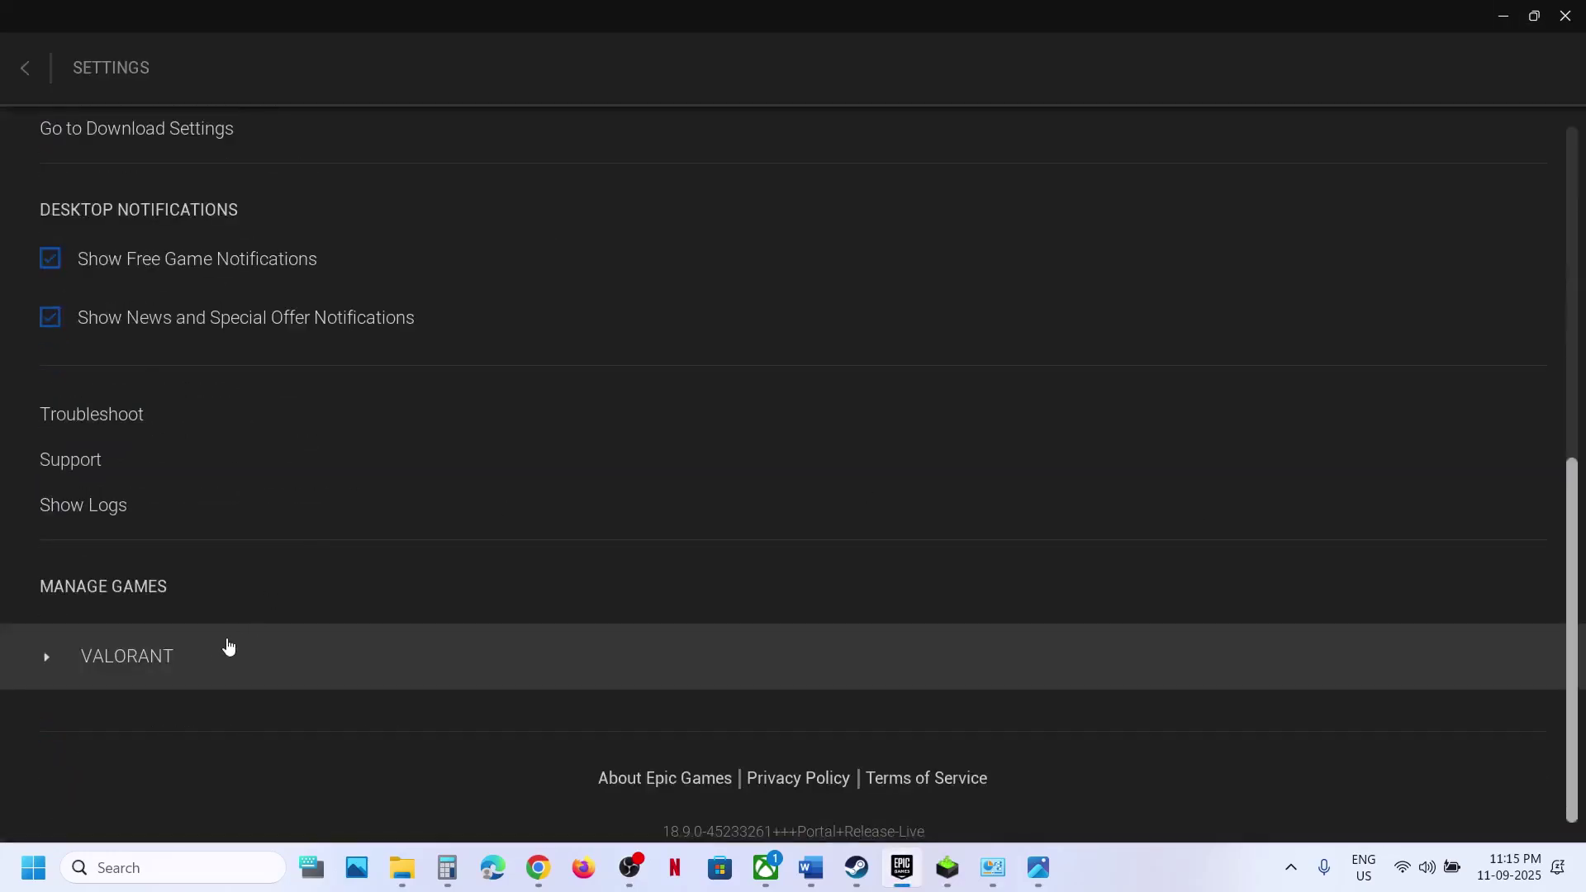
left_click(174, 668)
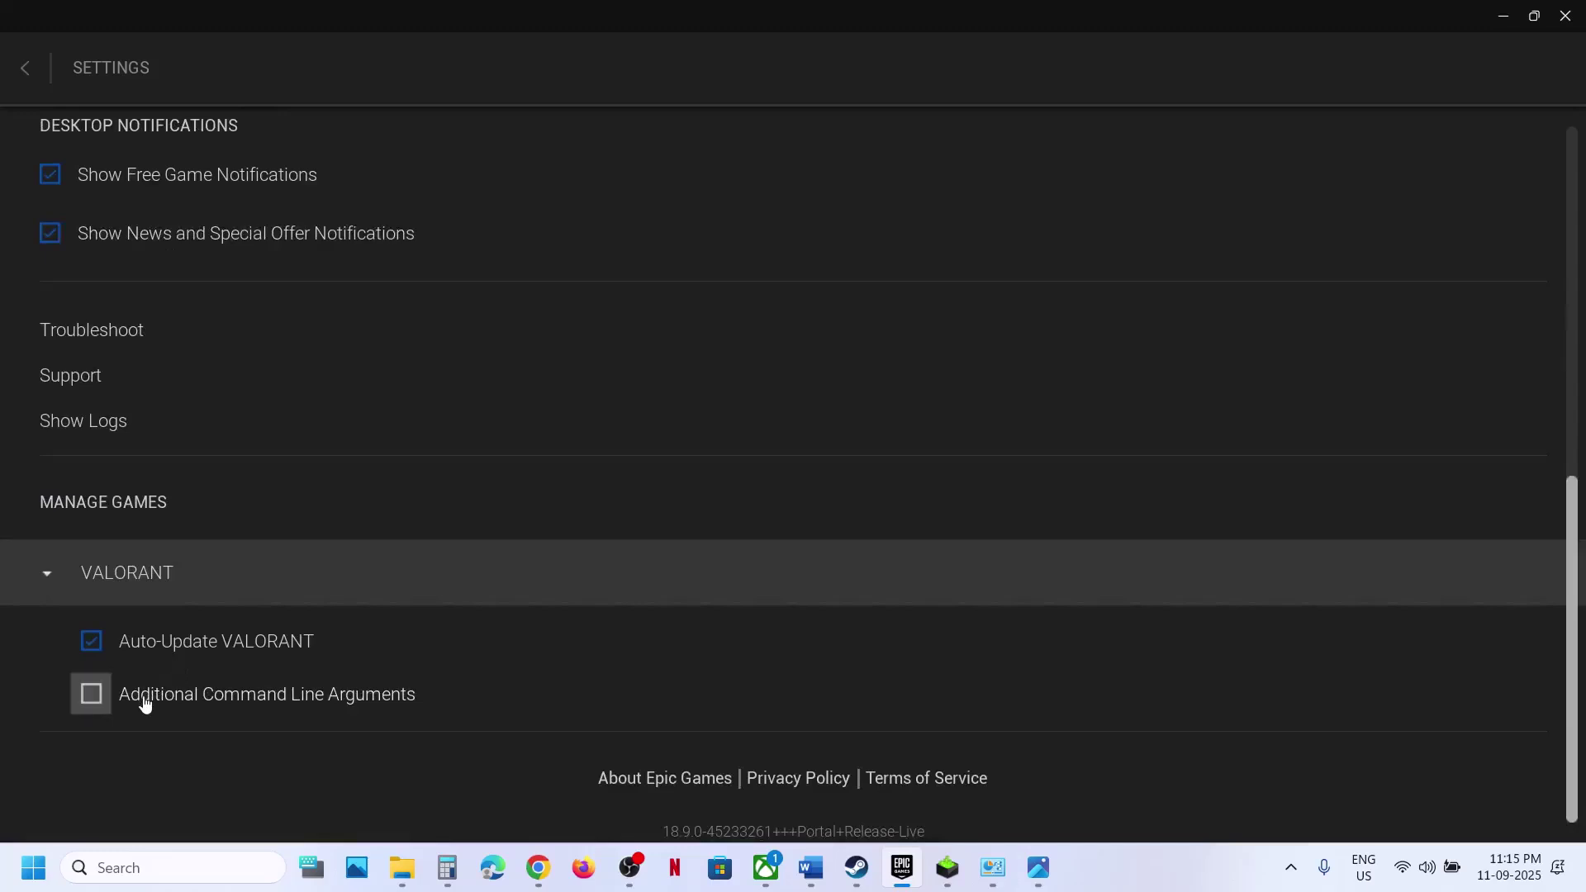
left_click(140, 698)
scroll(145, 703, "down", 2)
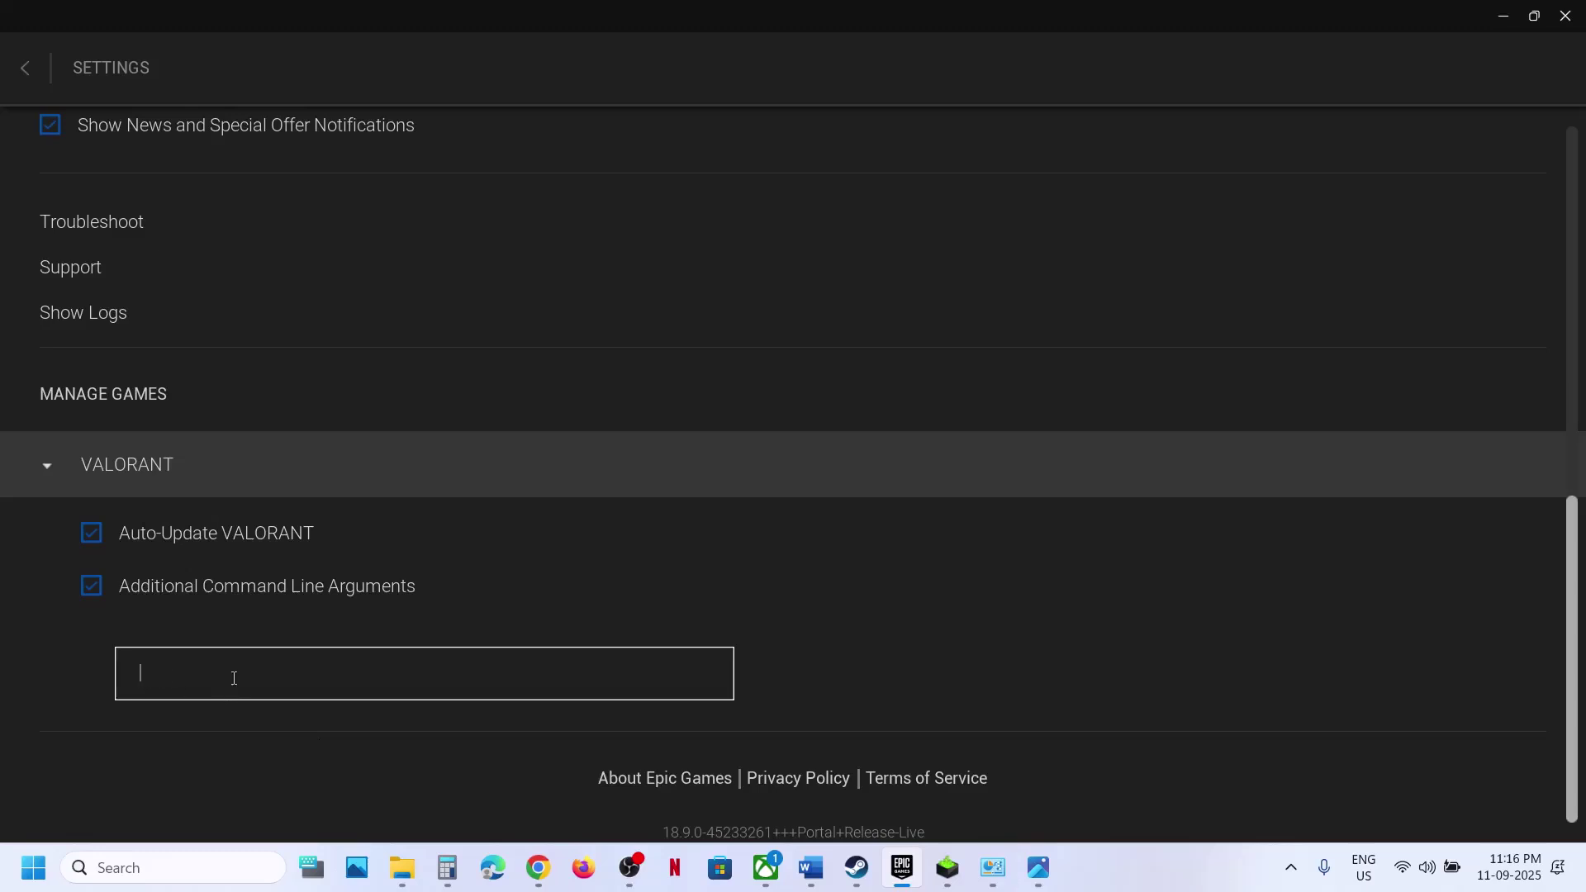
left_click(88, 588)
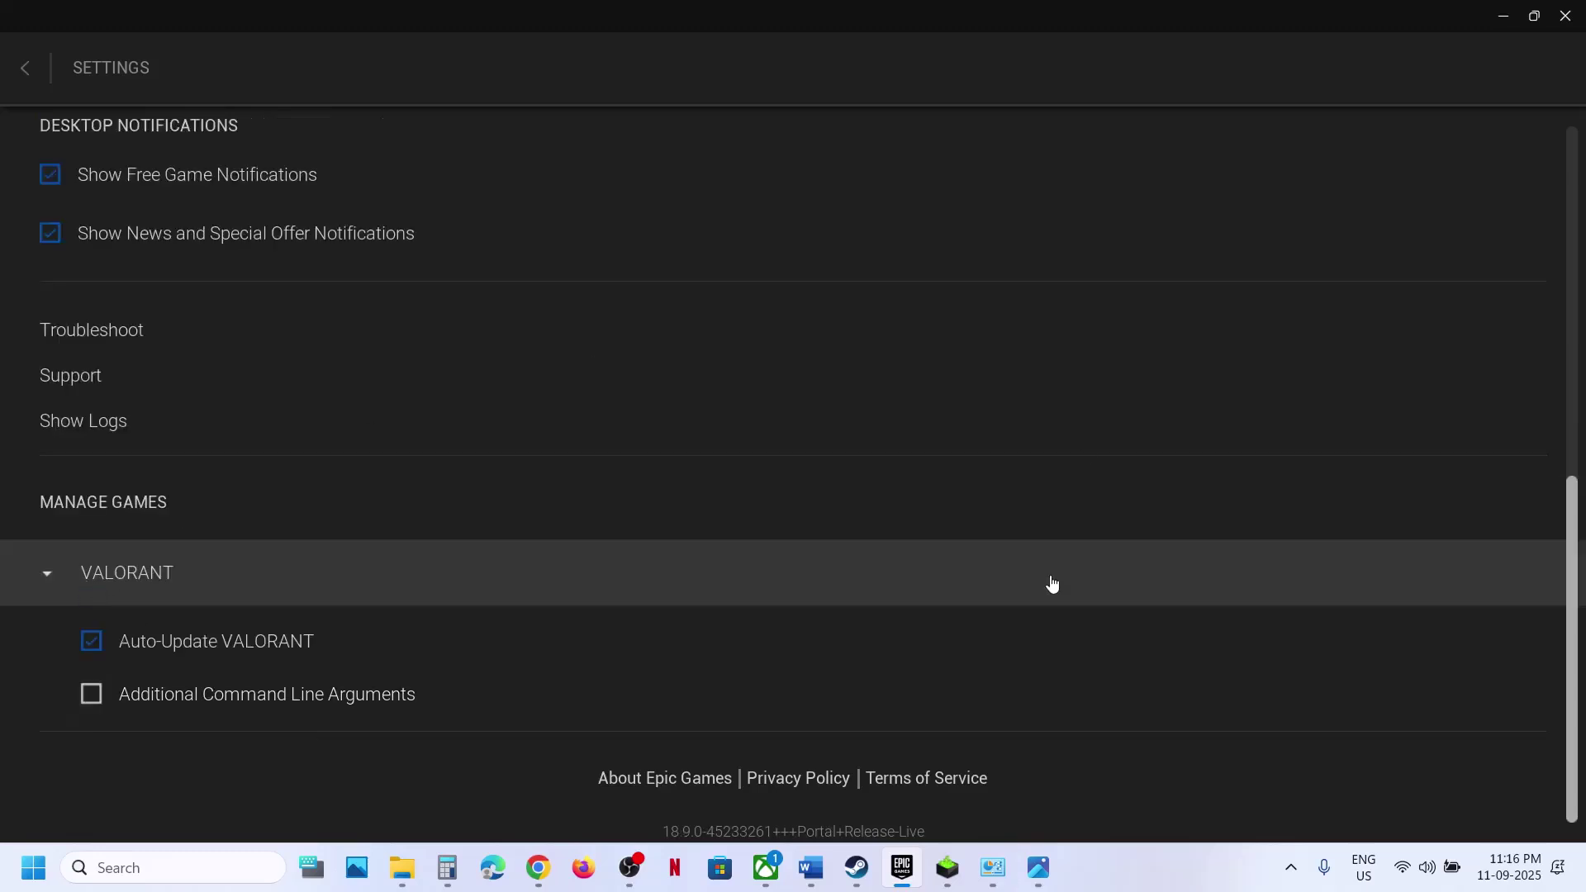
Copy the Step 12 Visual C++ link from Word, open it in a new Chrome tab, and find the latest Redistributable version section.
left_click(811, 867)
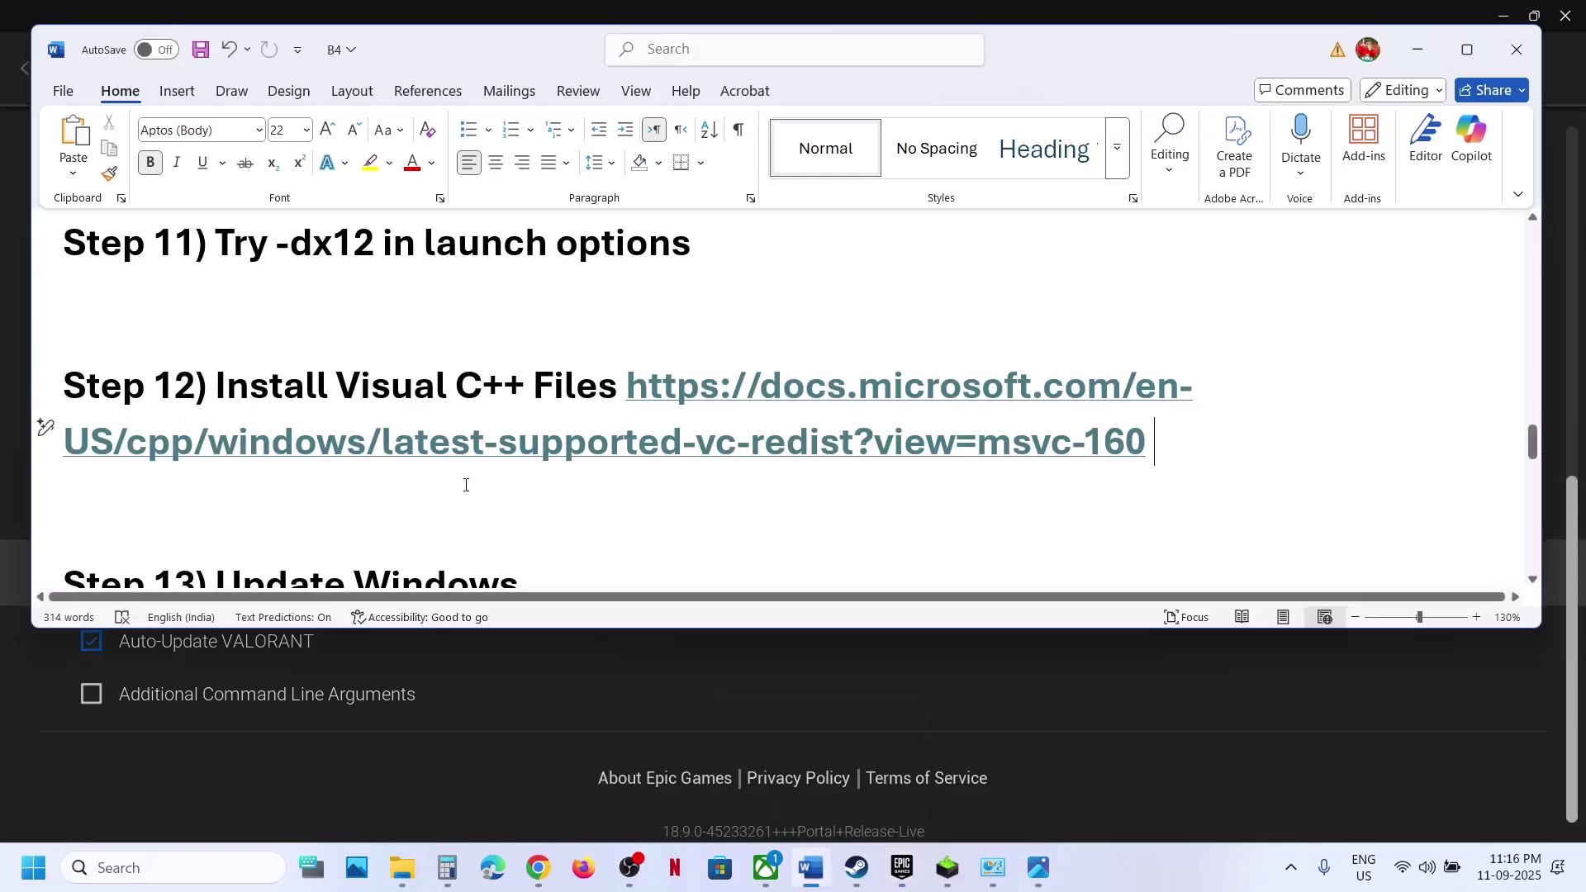
left_click_drag(1154, 442, 786, 396)
key("ctrl+c")
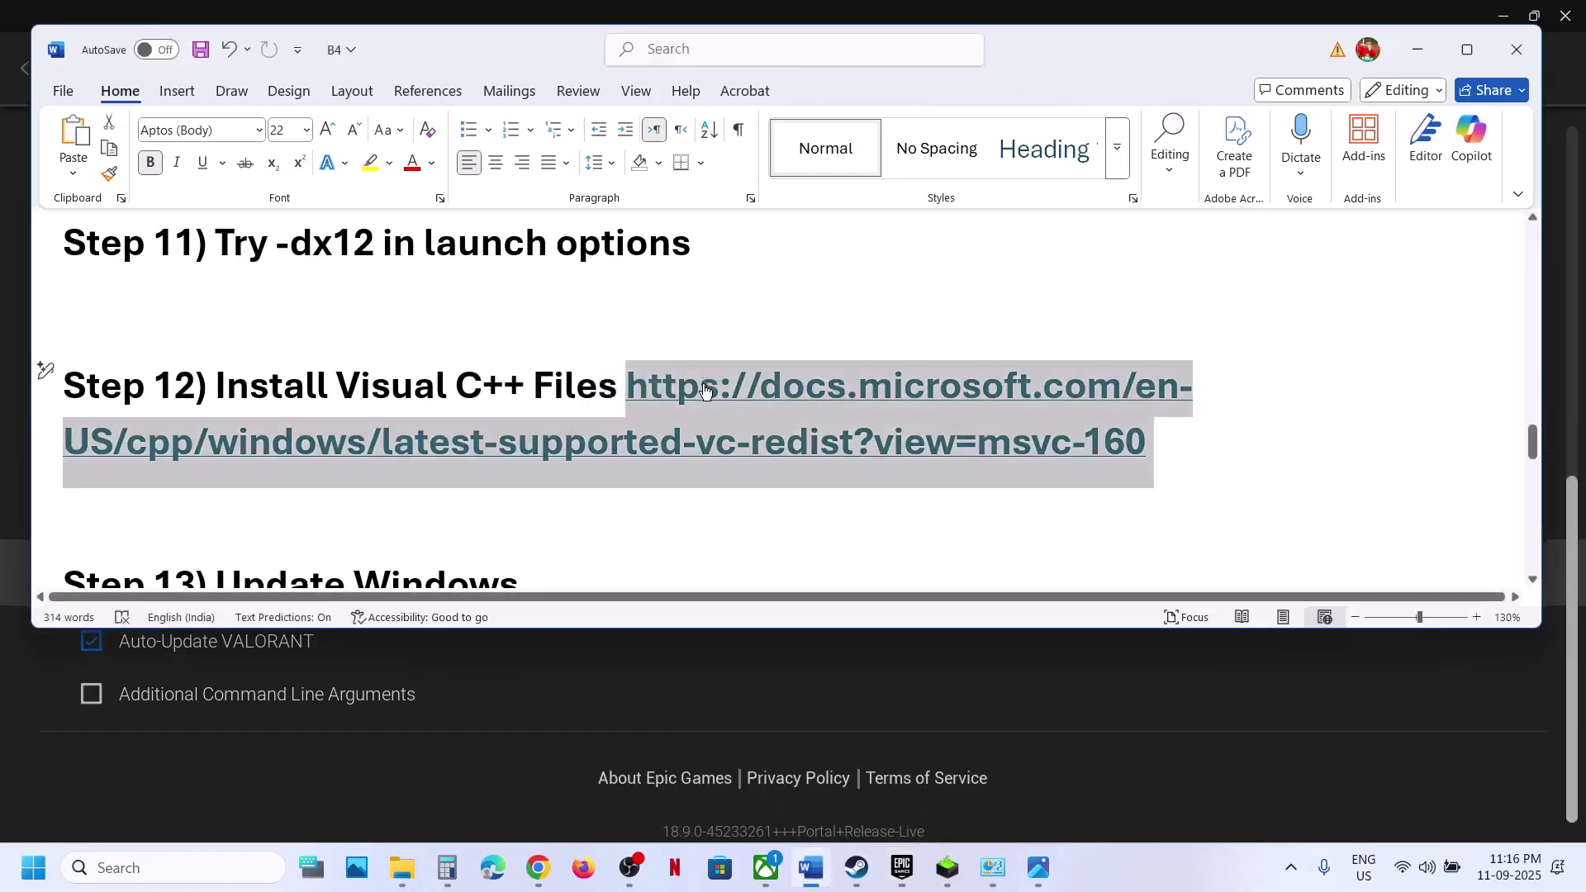
left_click(538, 867)
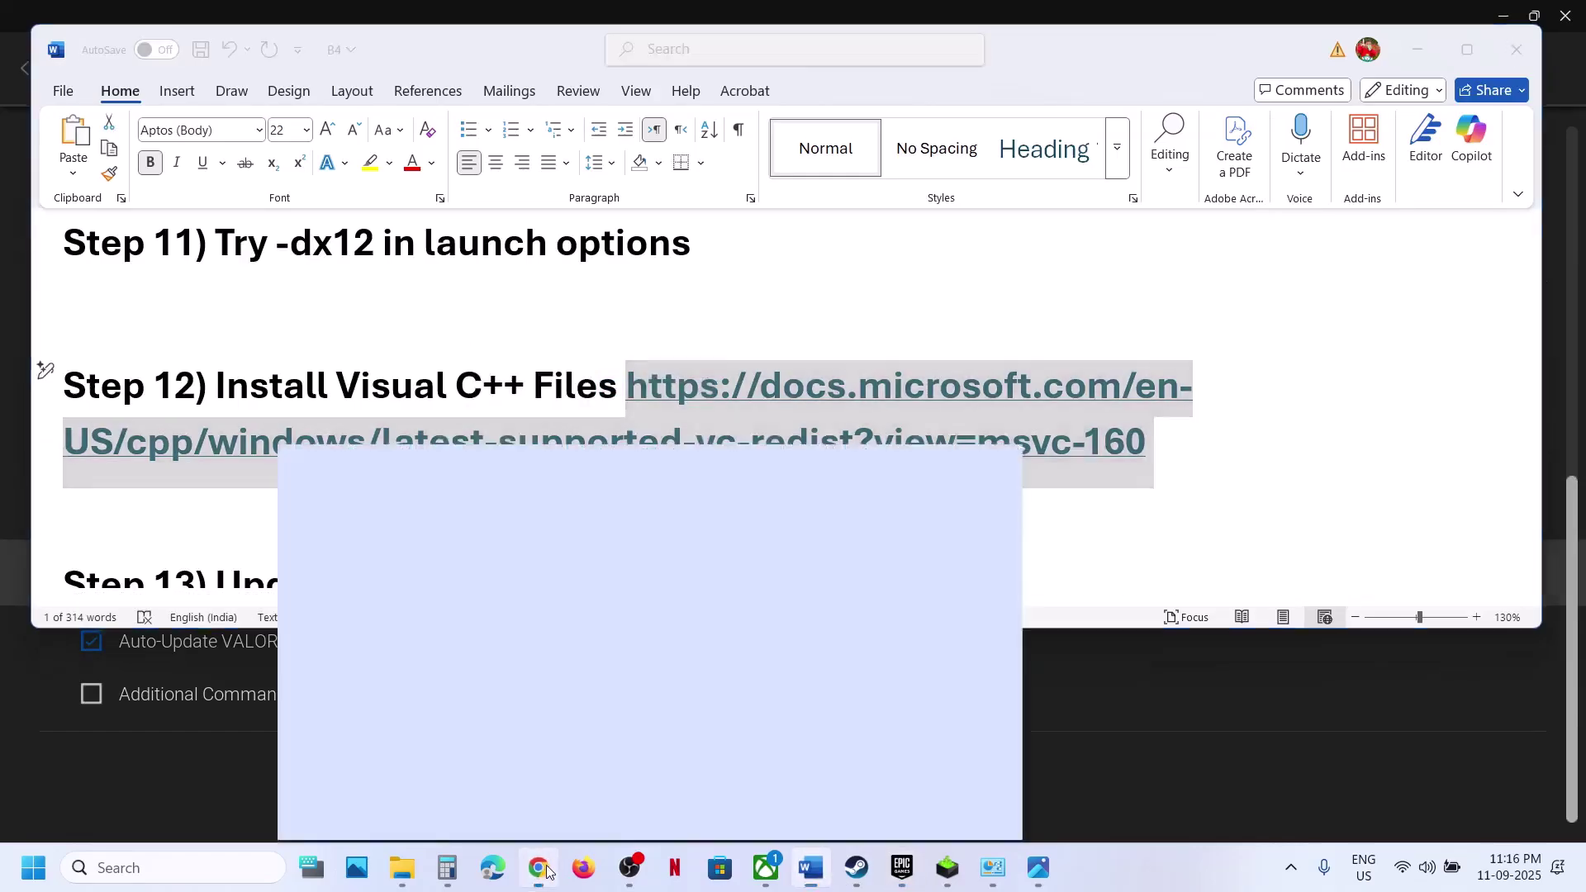
left_click(299, 20)
key("ctrl+v")
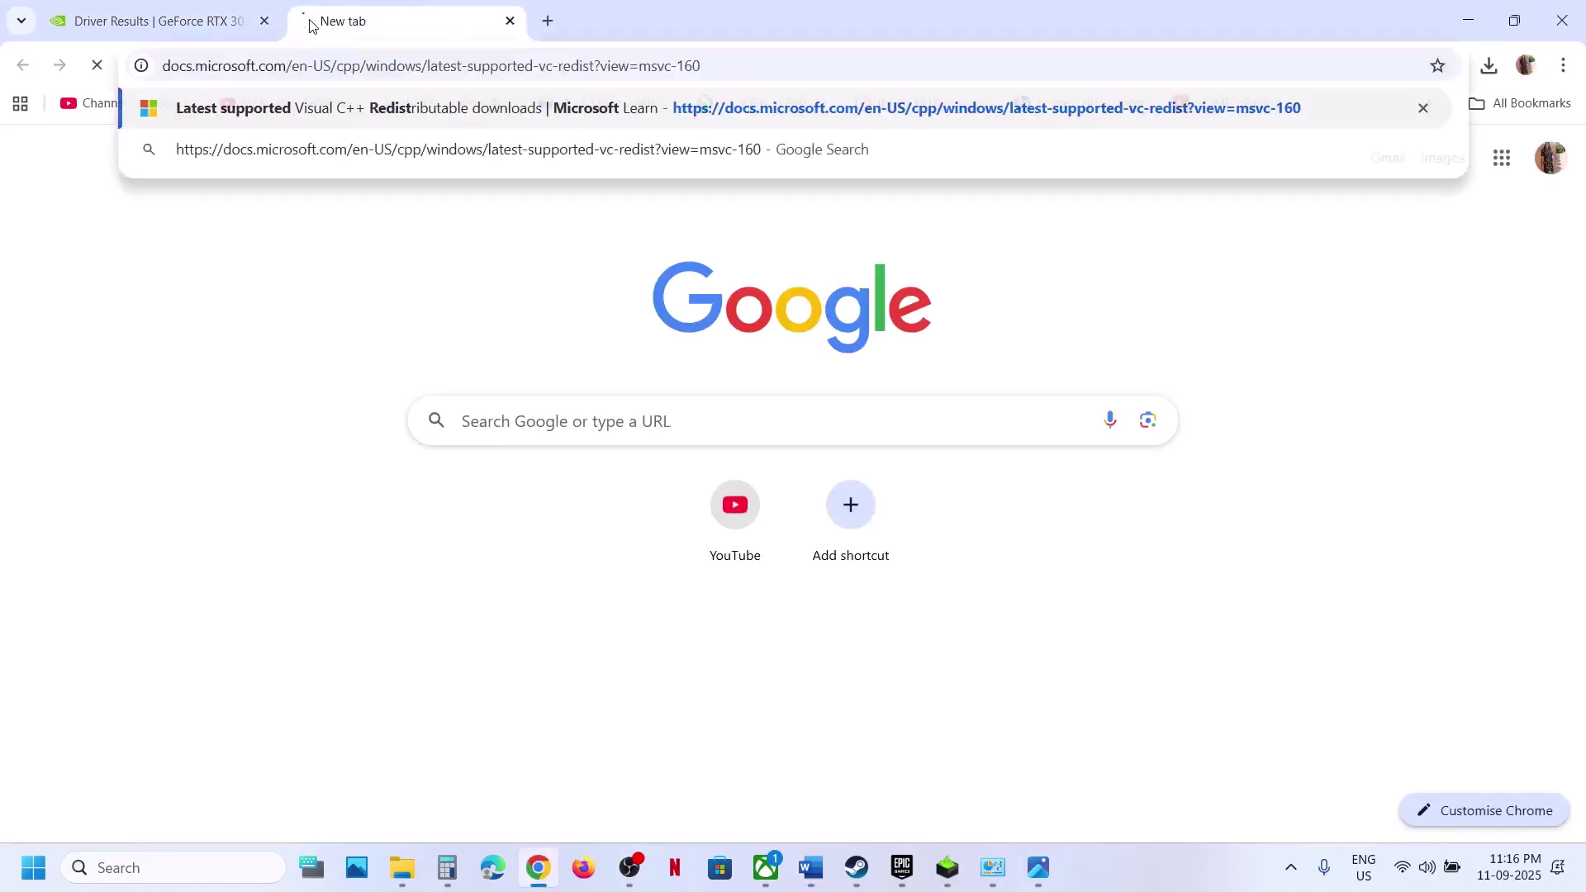
key("Return")
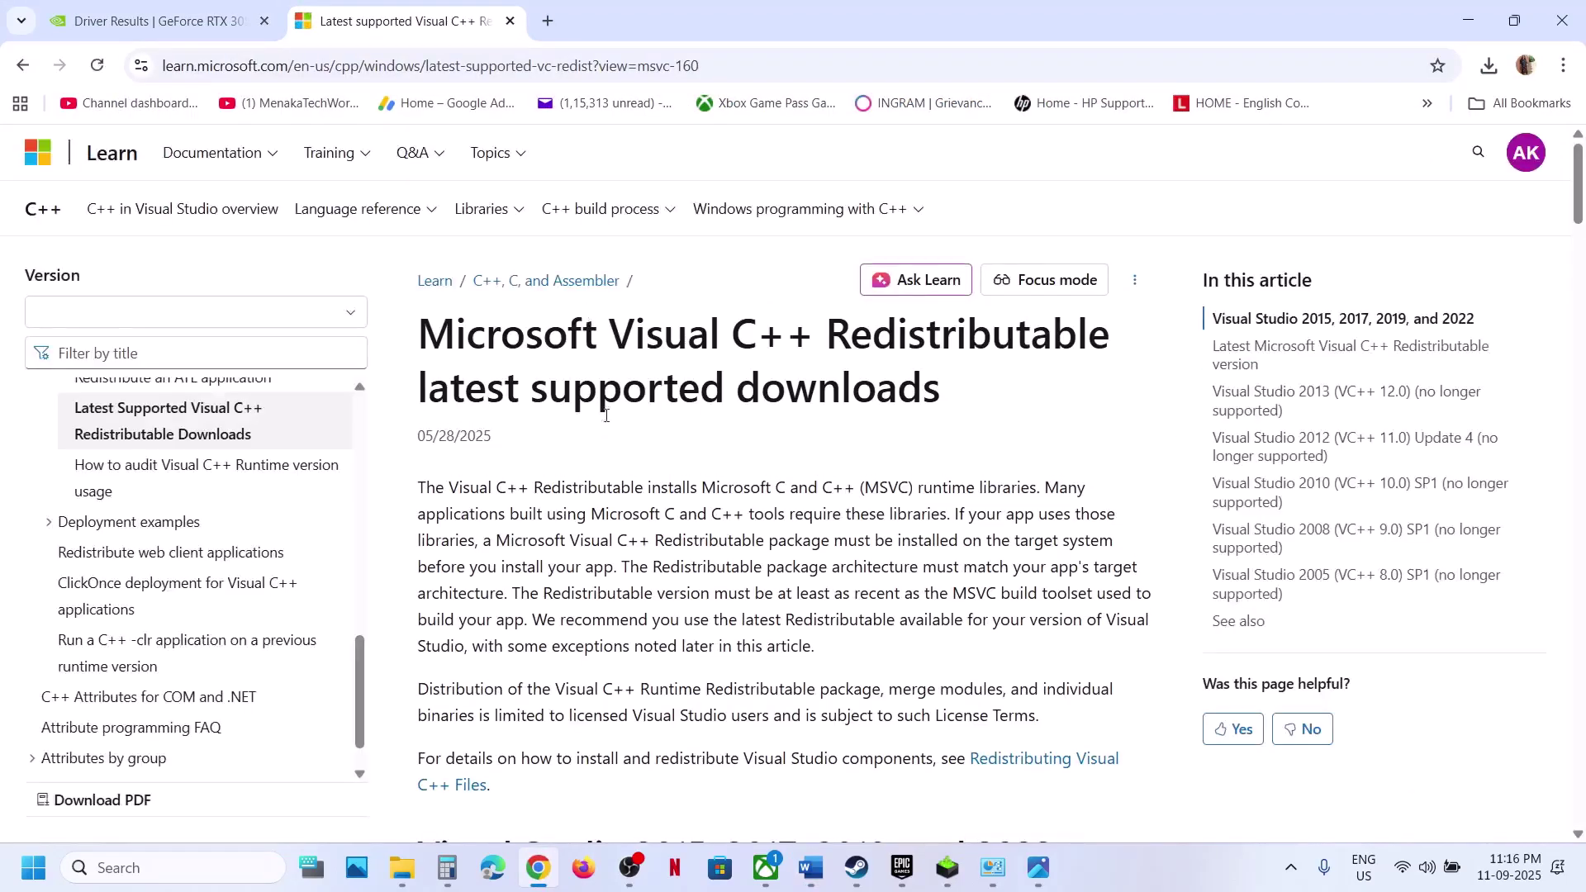
scroll(605, 415, "down", 8)
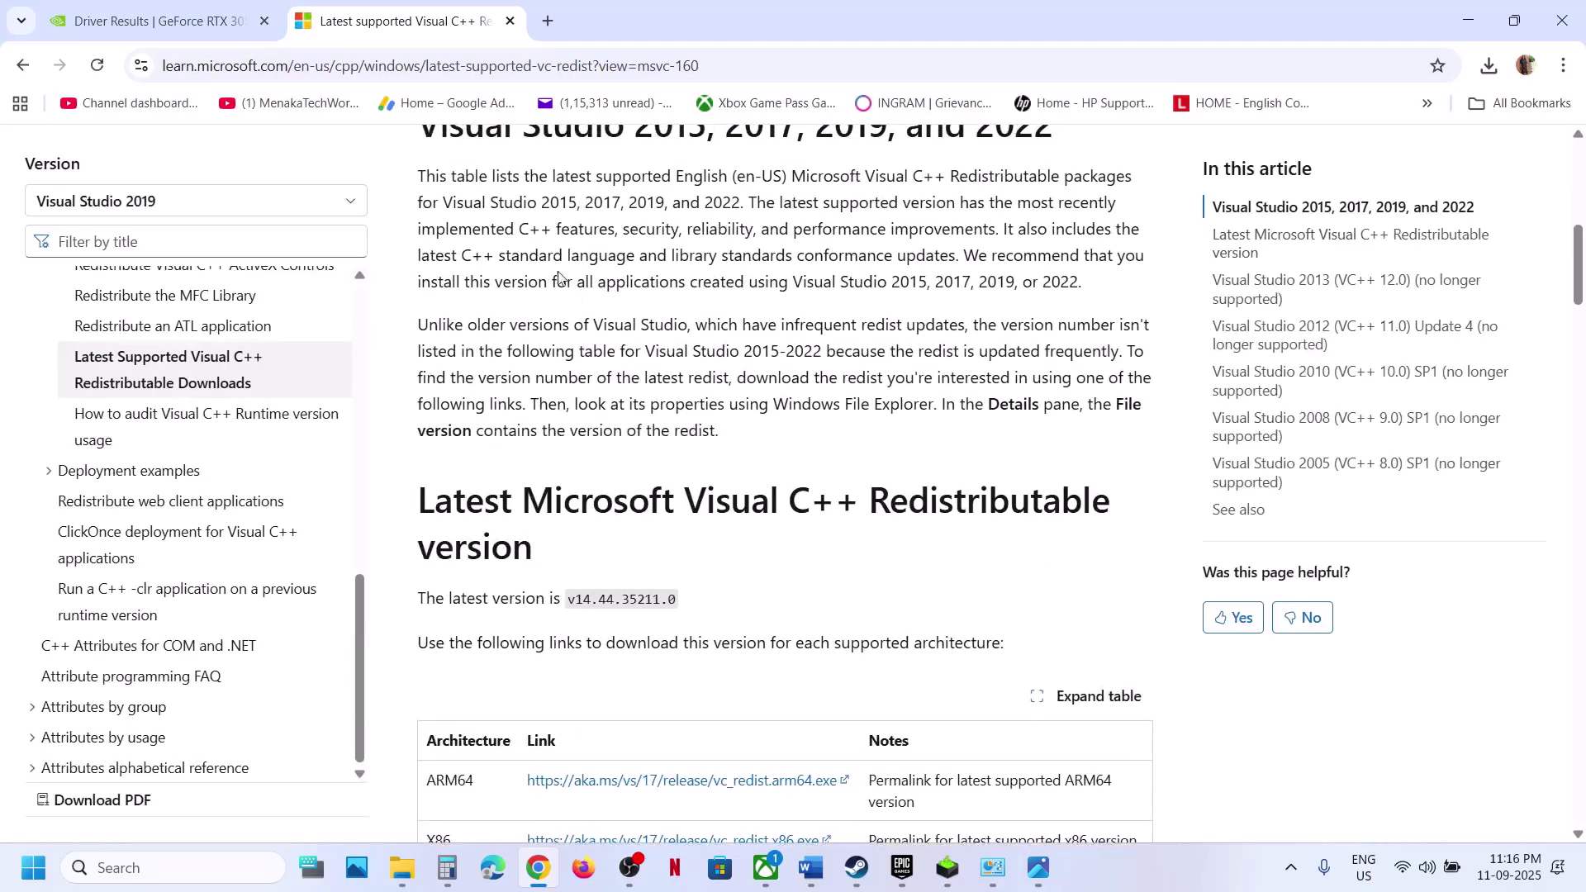
scroll(558, 277, "up", 1)
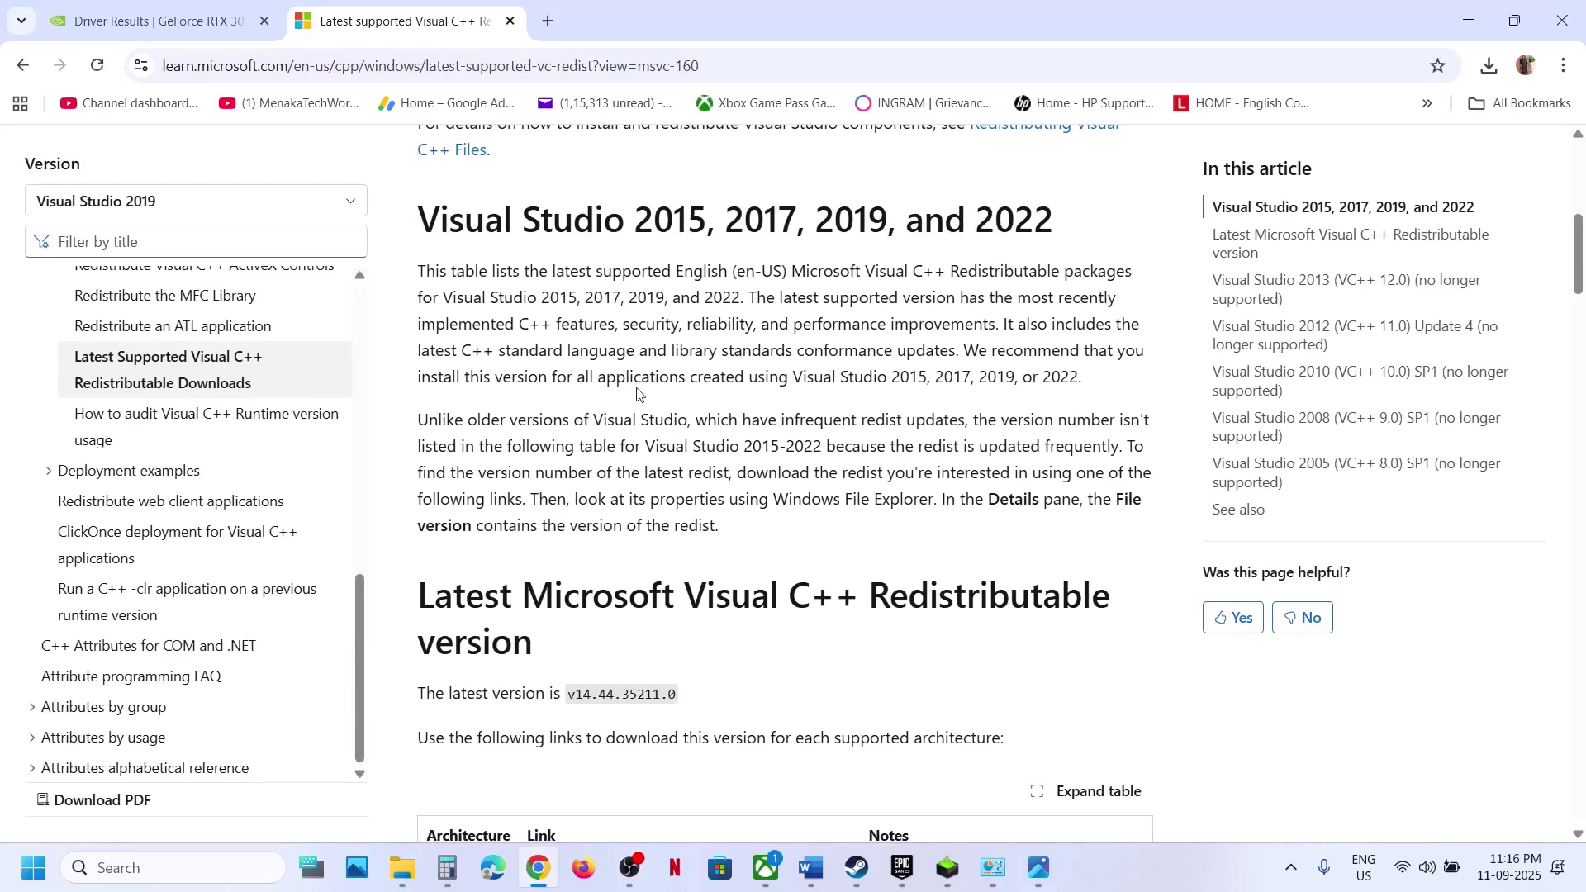
Download the latest X86 and X64 Visual C++ Redistributable installers from the architecture table.
scroll(637, 395, "down", 6)
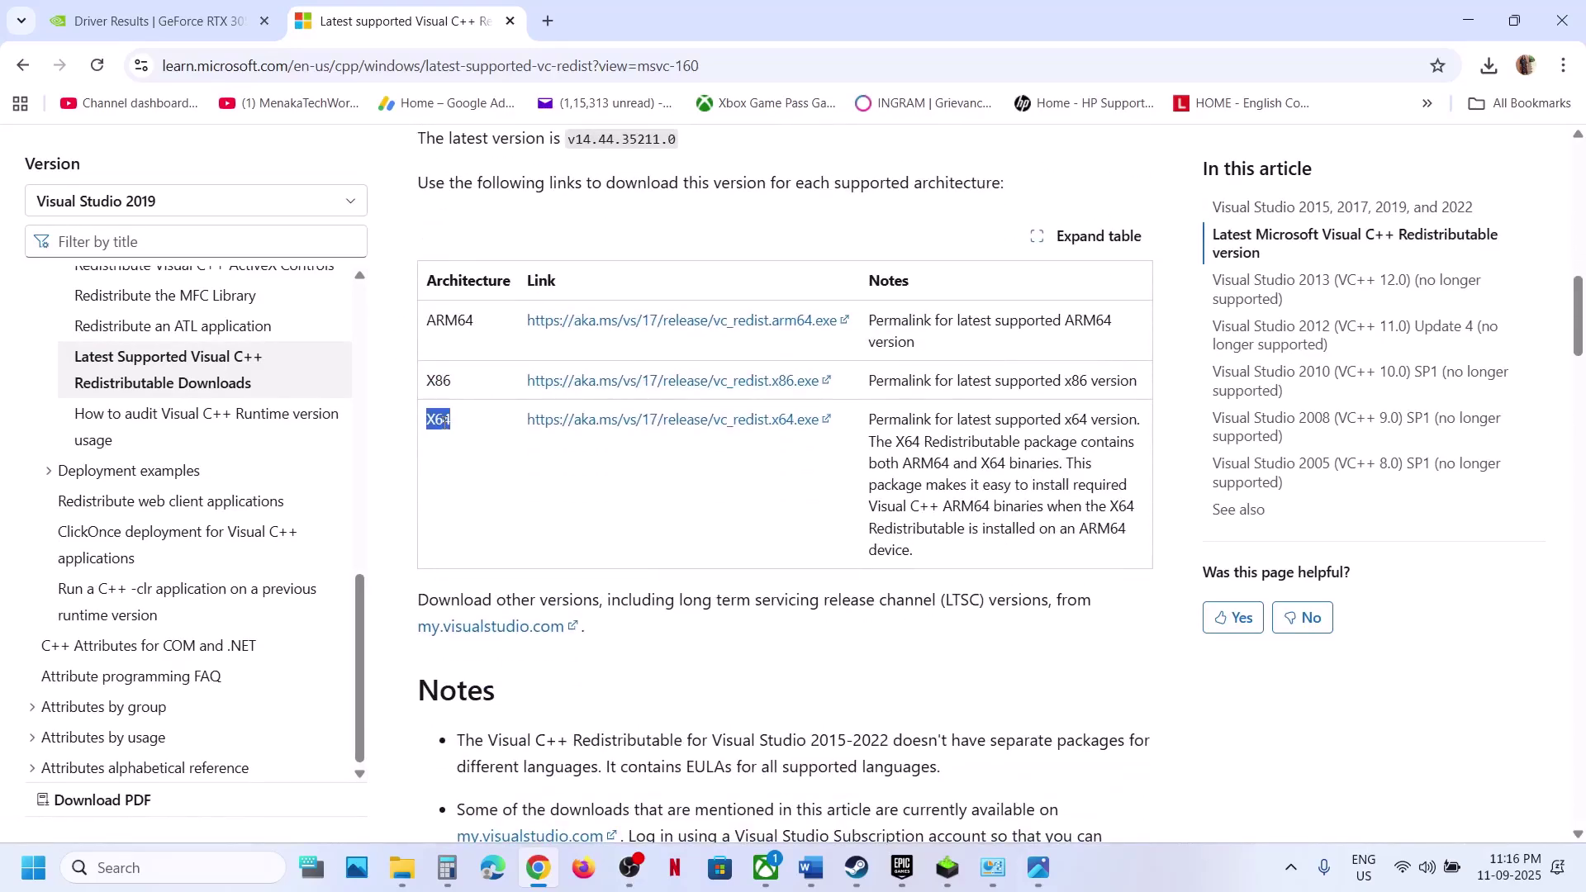
double_click(439, 379)
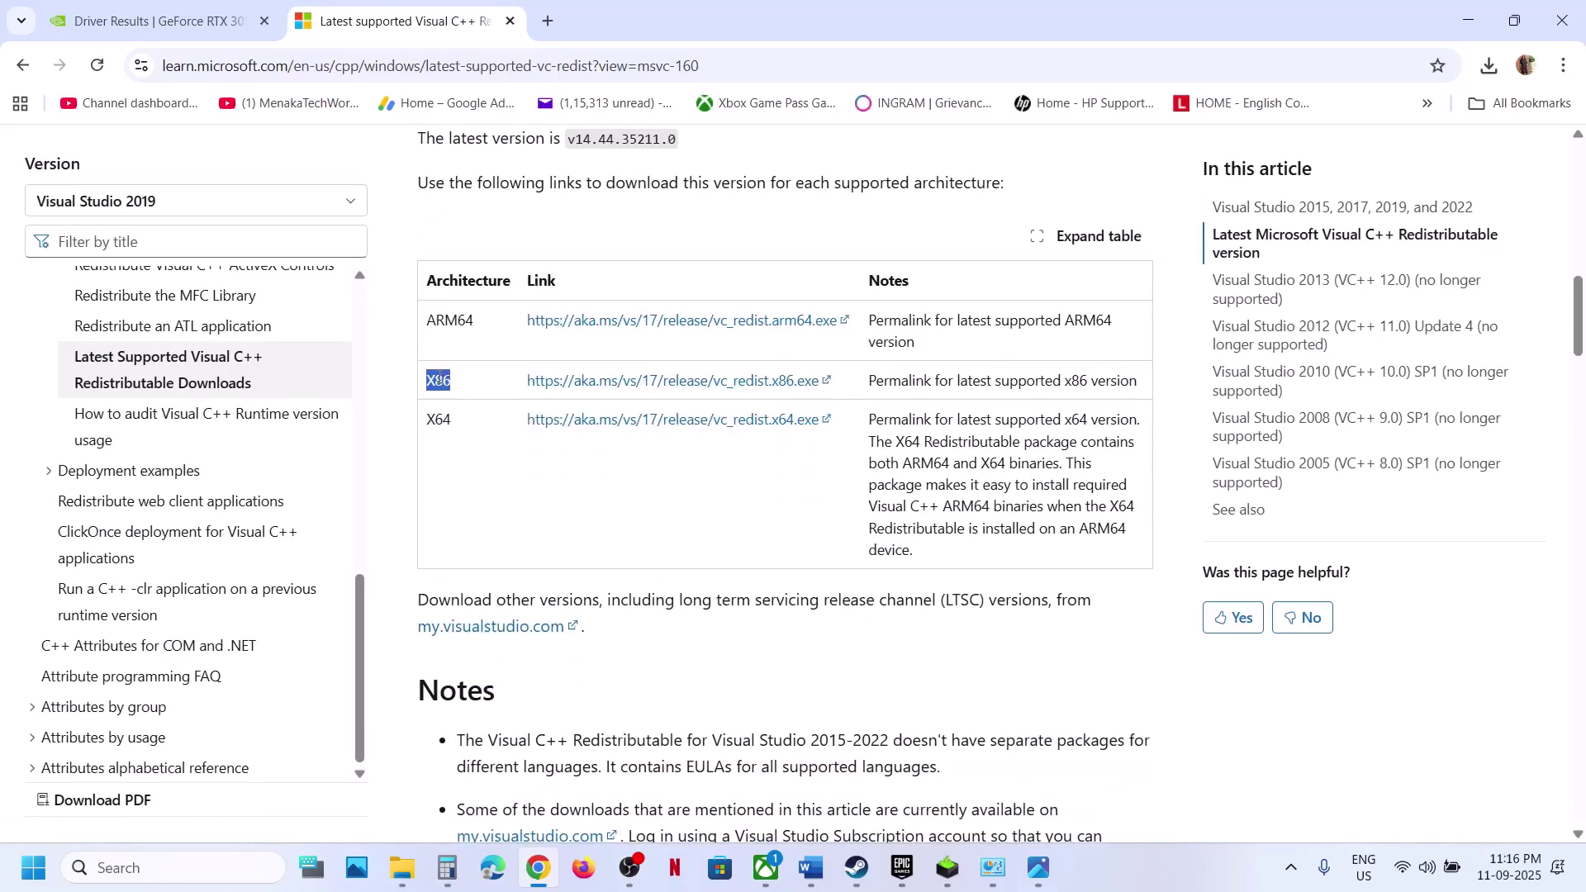
left_click(604, 386)
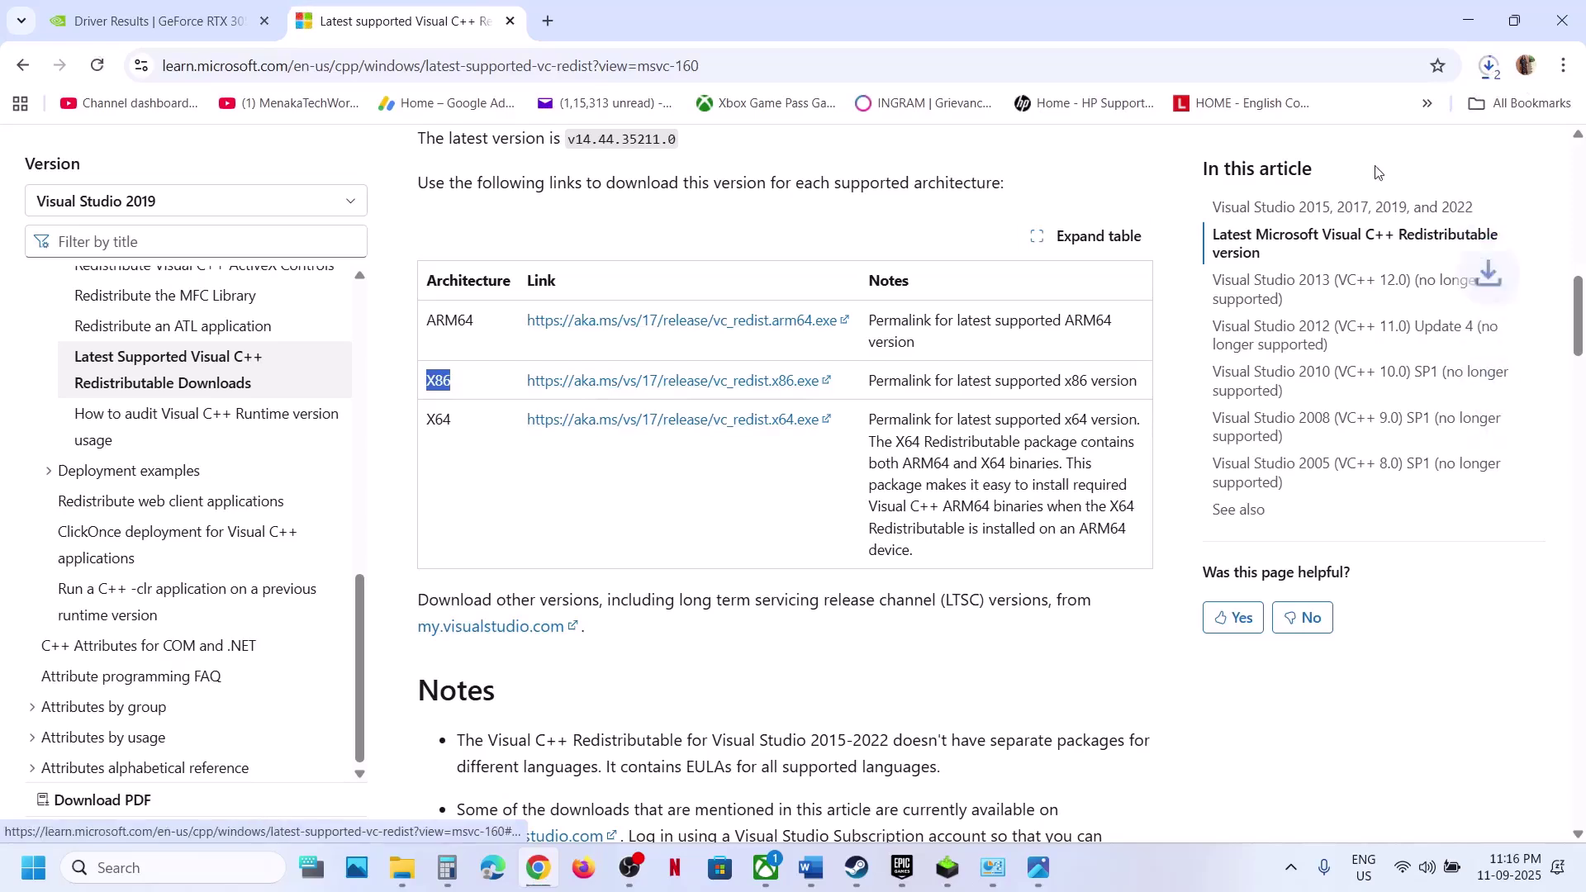
Run the previously downloaded VC_redist.x86 (6).exe from Chrome's recent downloads, start its repair, and allow it to make changes.
left_click(1498, 74)
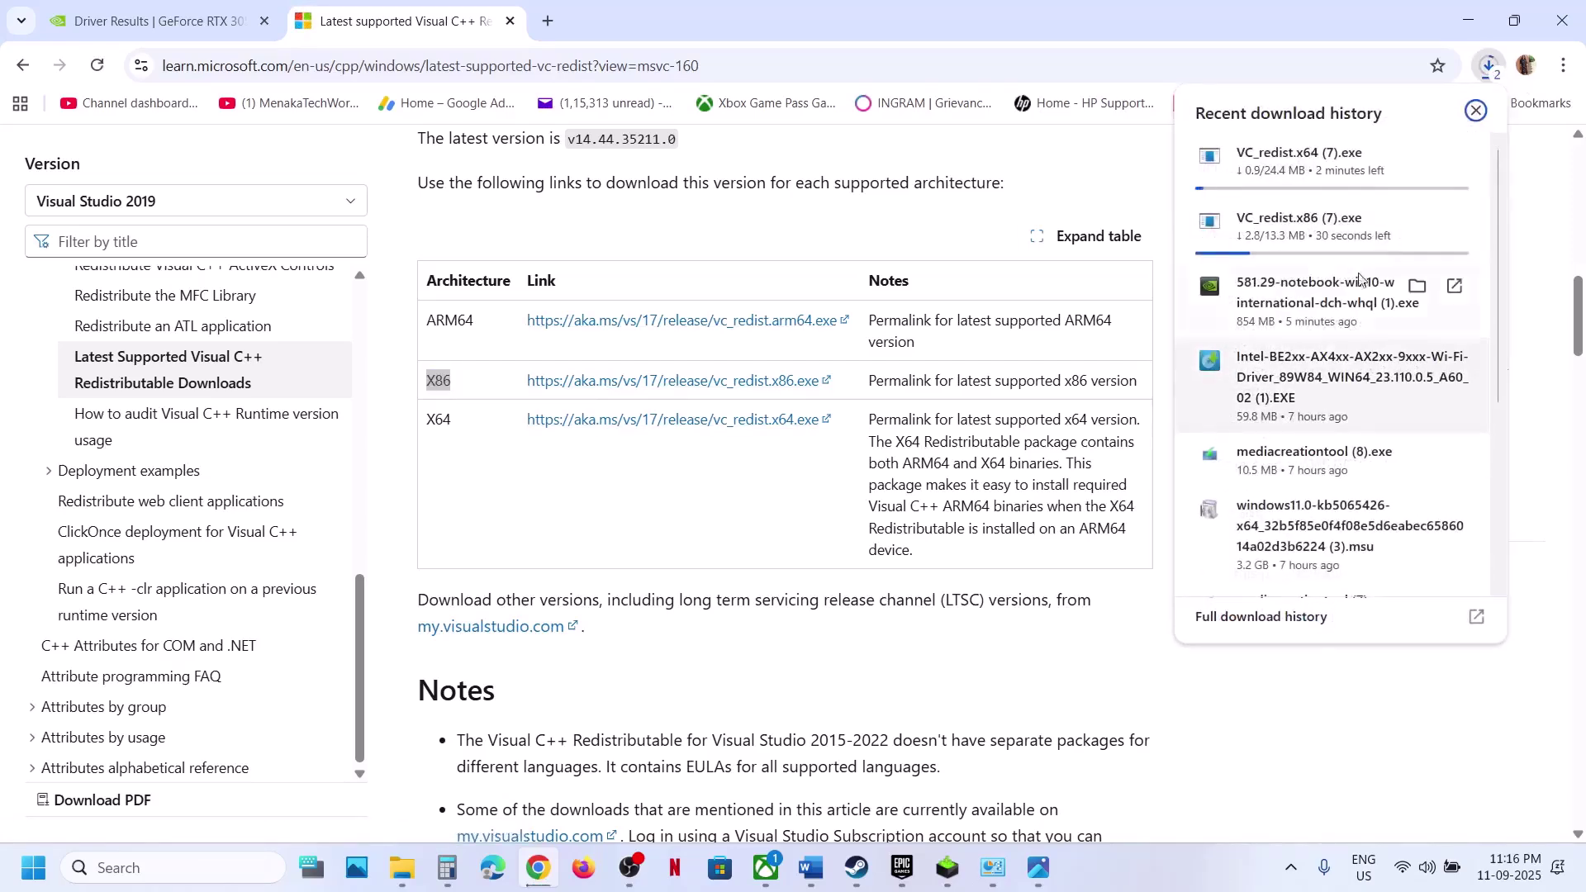
scroll(1322, 395, "down", 3)
scroll(1318, 469, "down", 1)
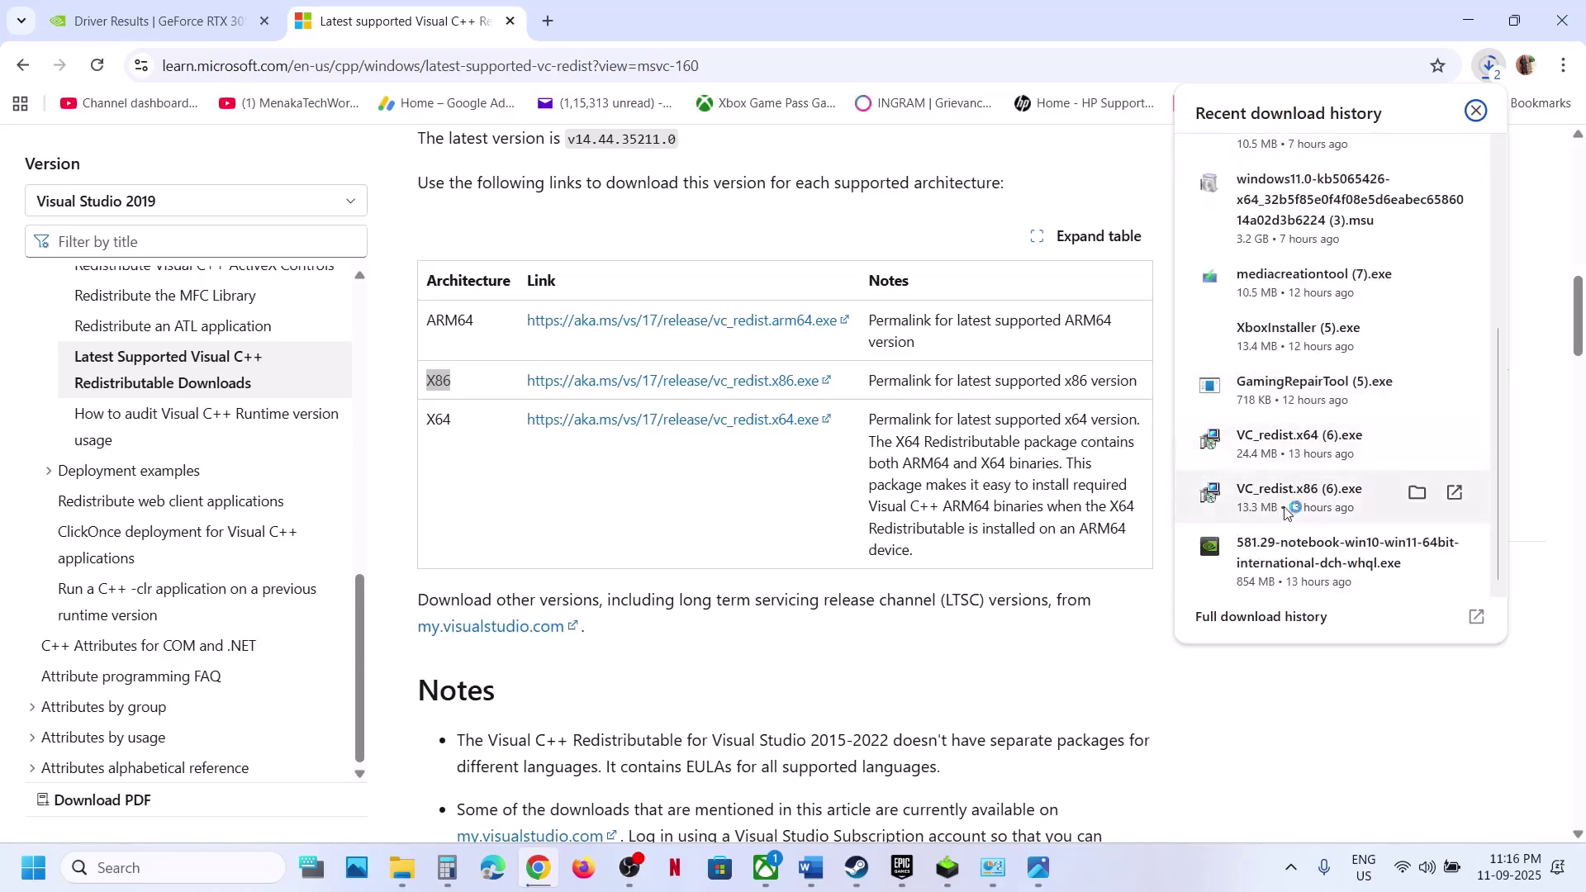
left_click(820, 545)
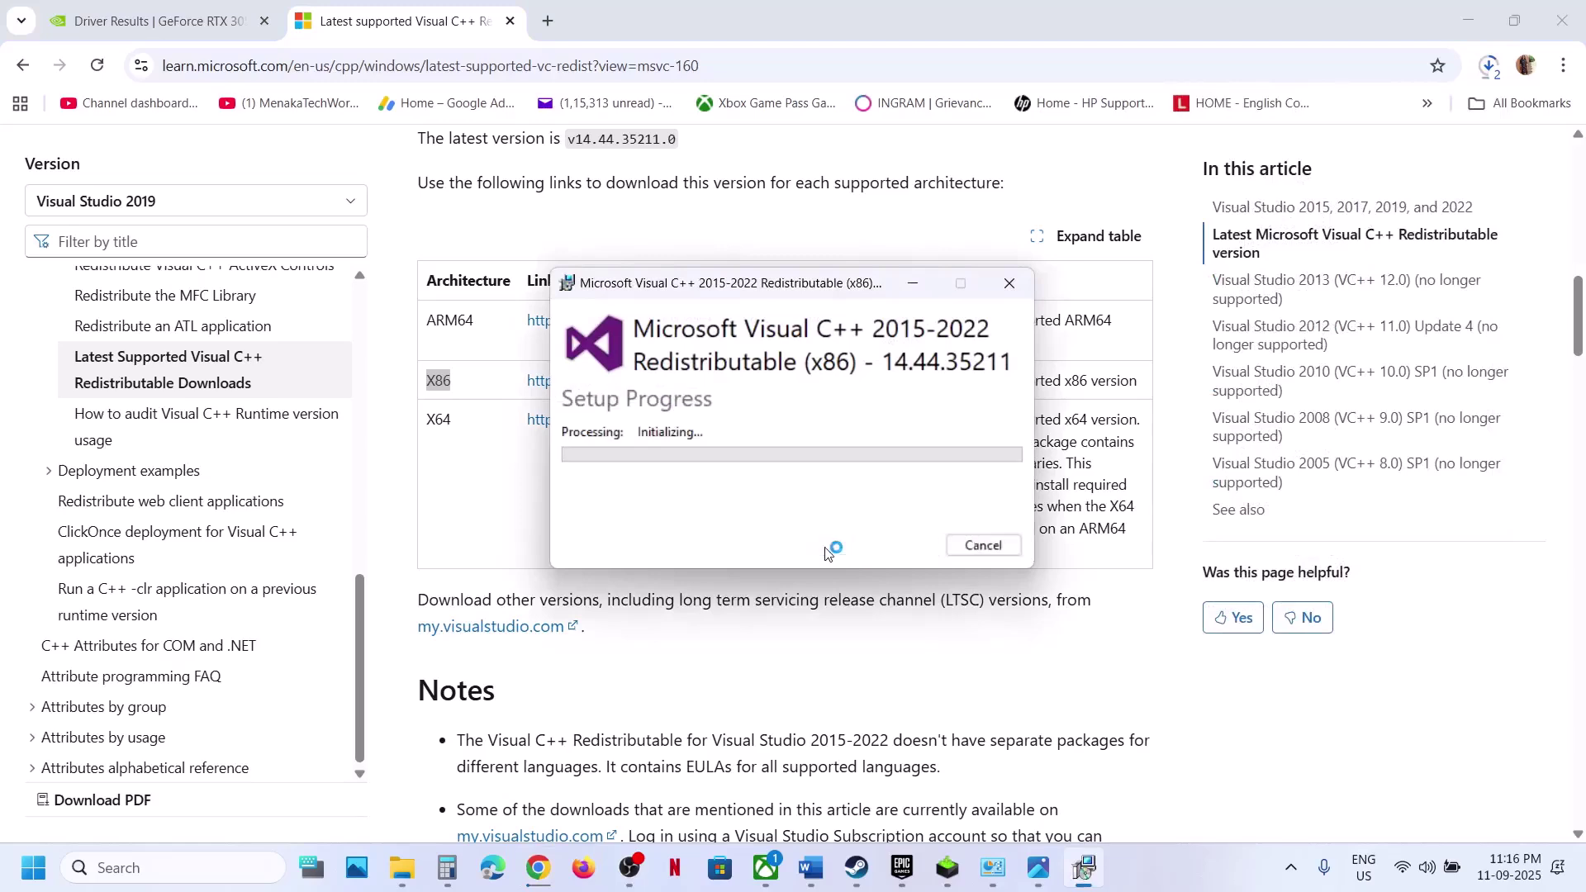
left_click(708, 584)
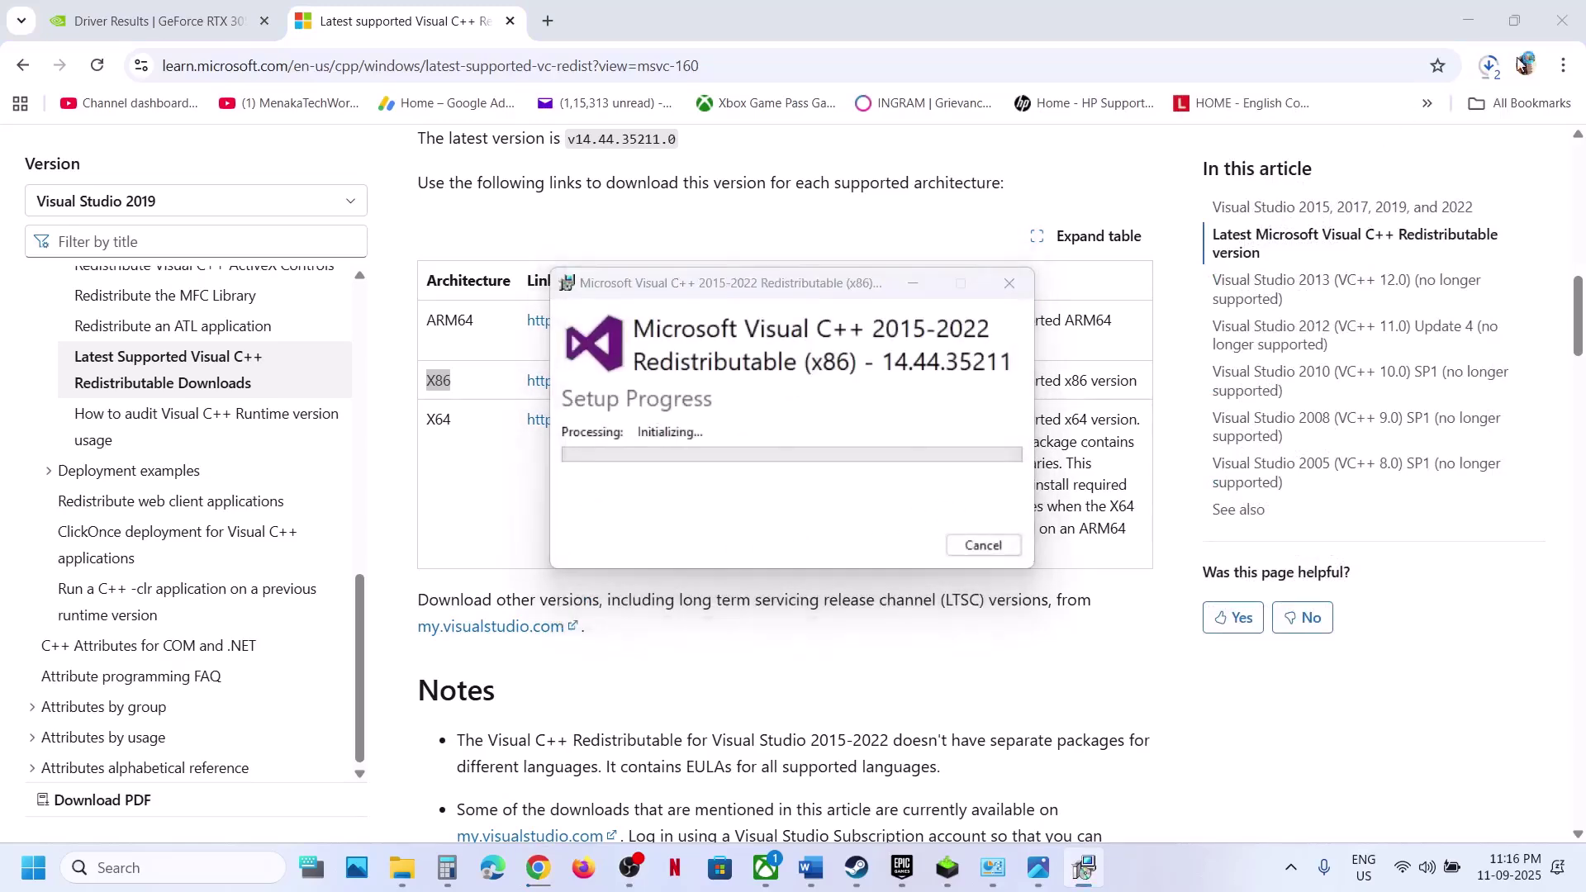
Run VC_redist.x64 (6).exe from the recent downloads, choose Repair, and allow it to make changes.
left_click(1490, 66)
scroll(1330, 429, "down", 4)
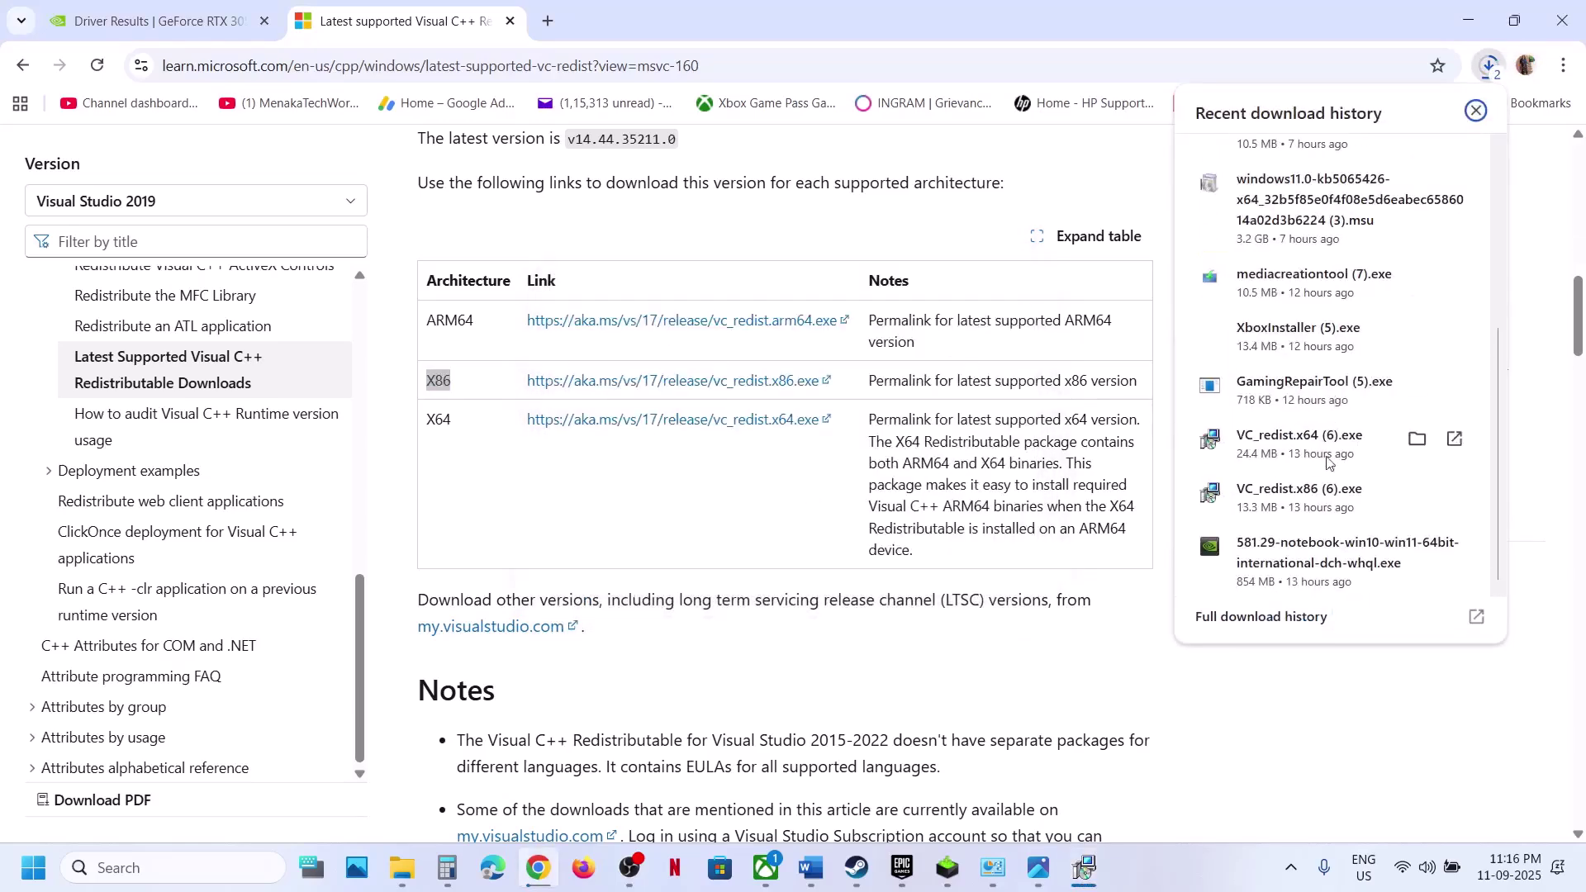
left_click(1314, 461)
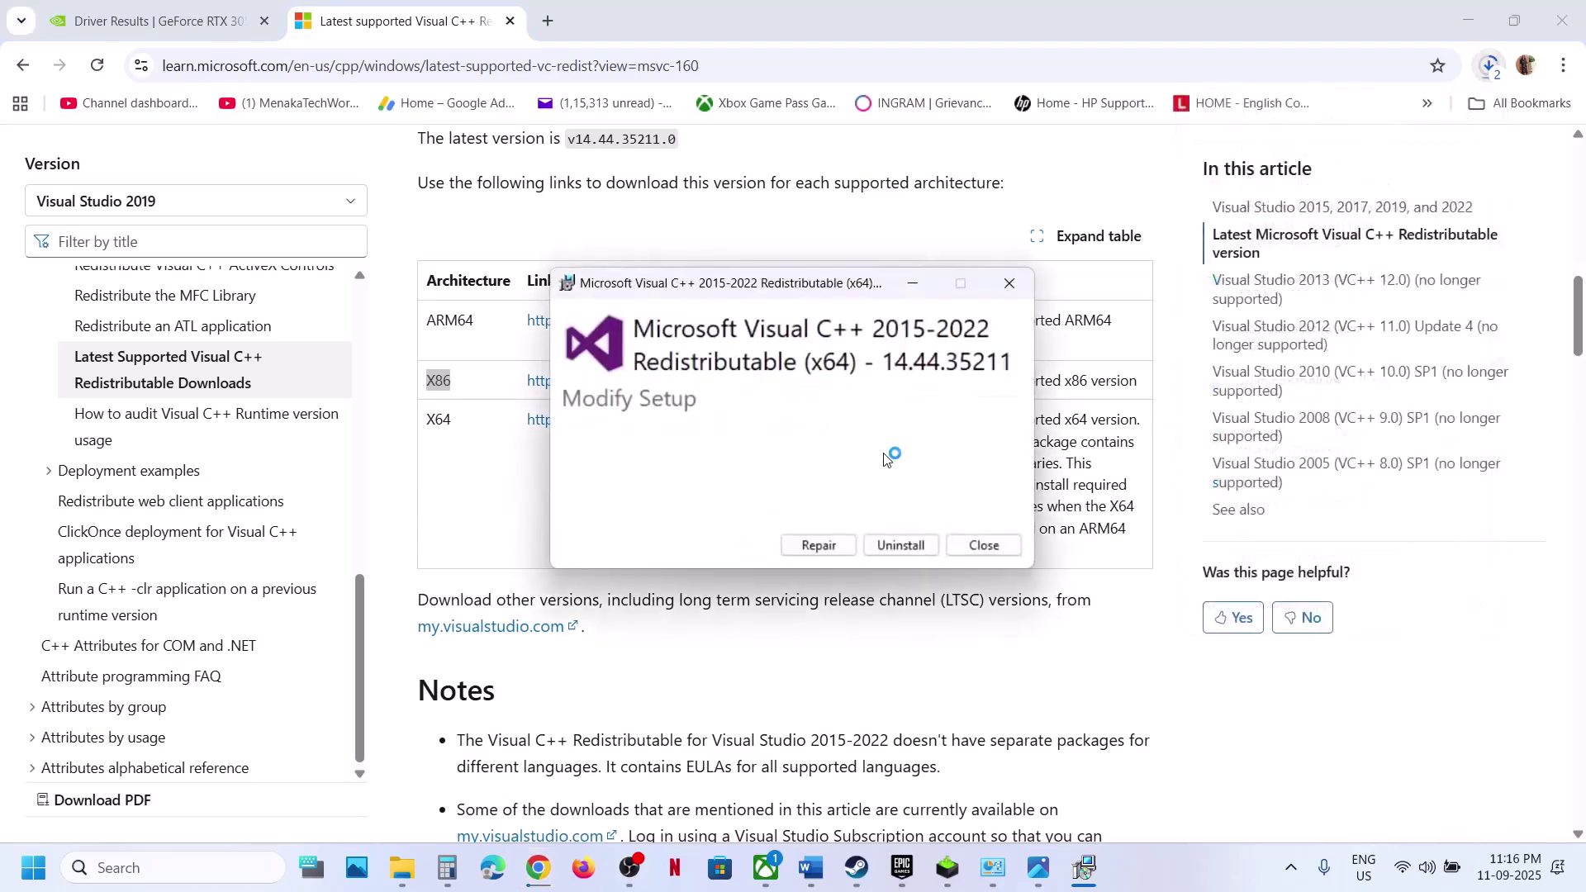
left_click(821, 545)
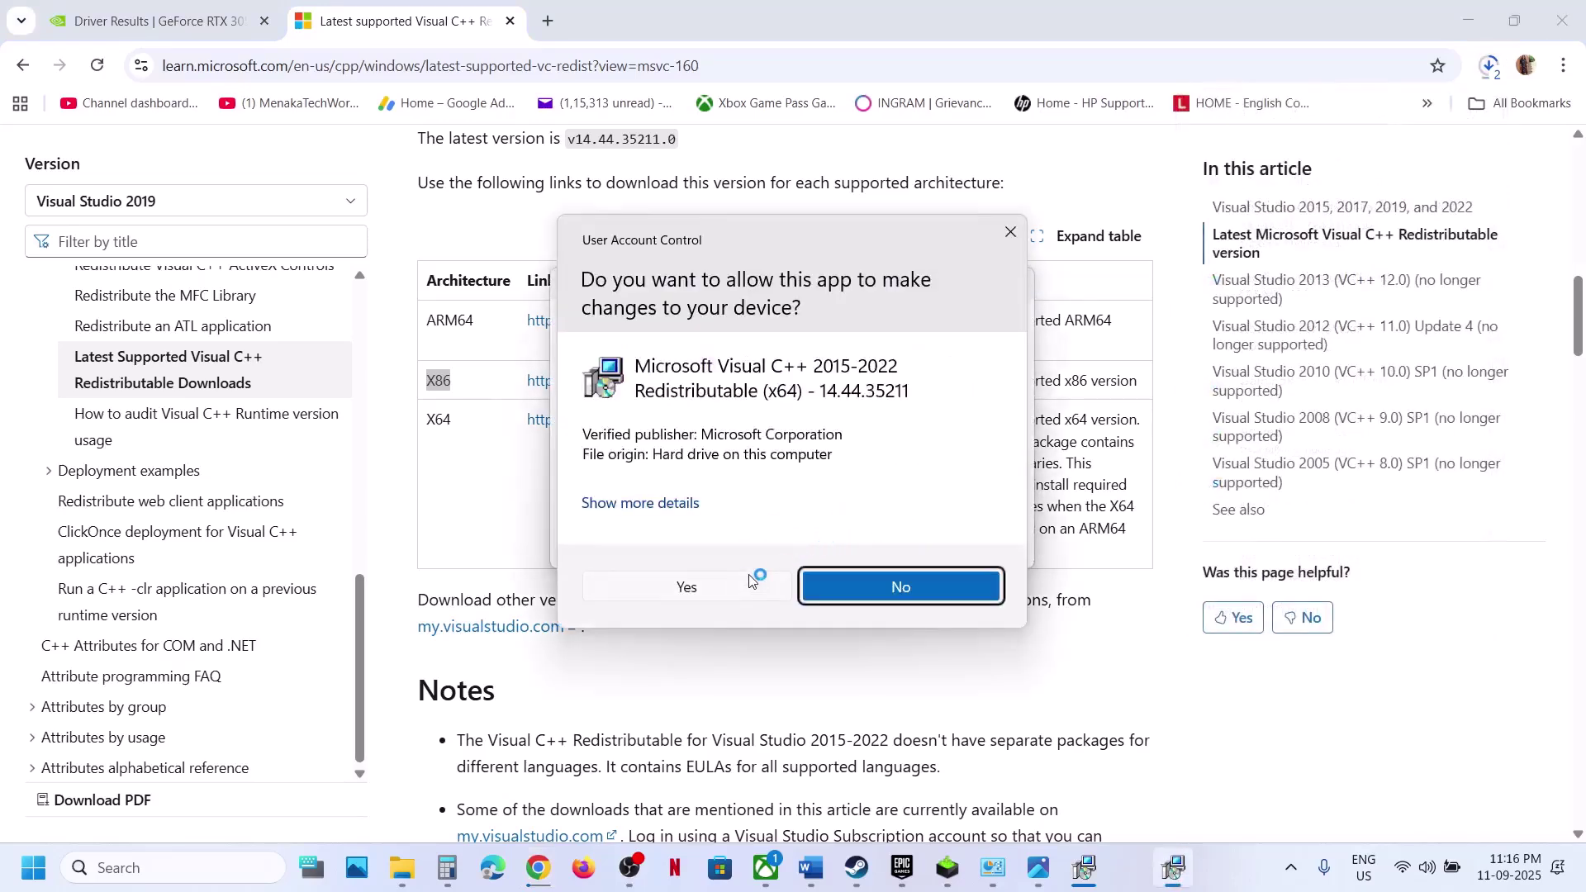
left_click(706, 584)
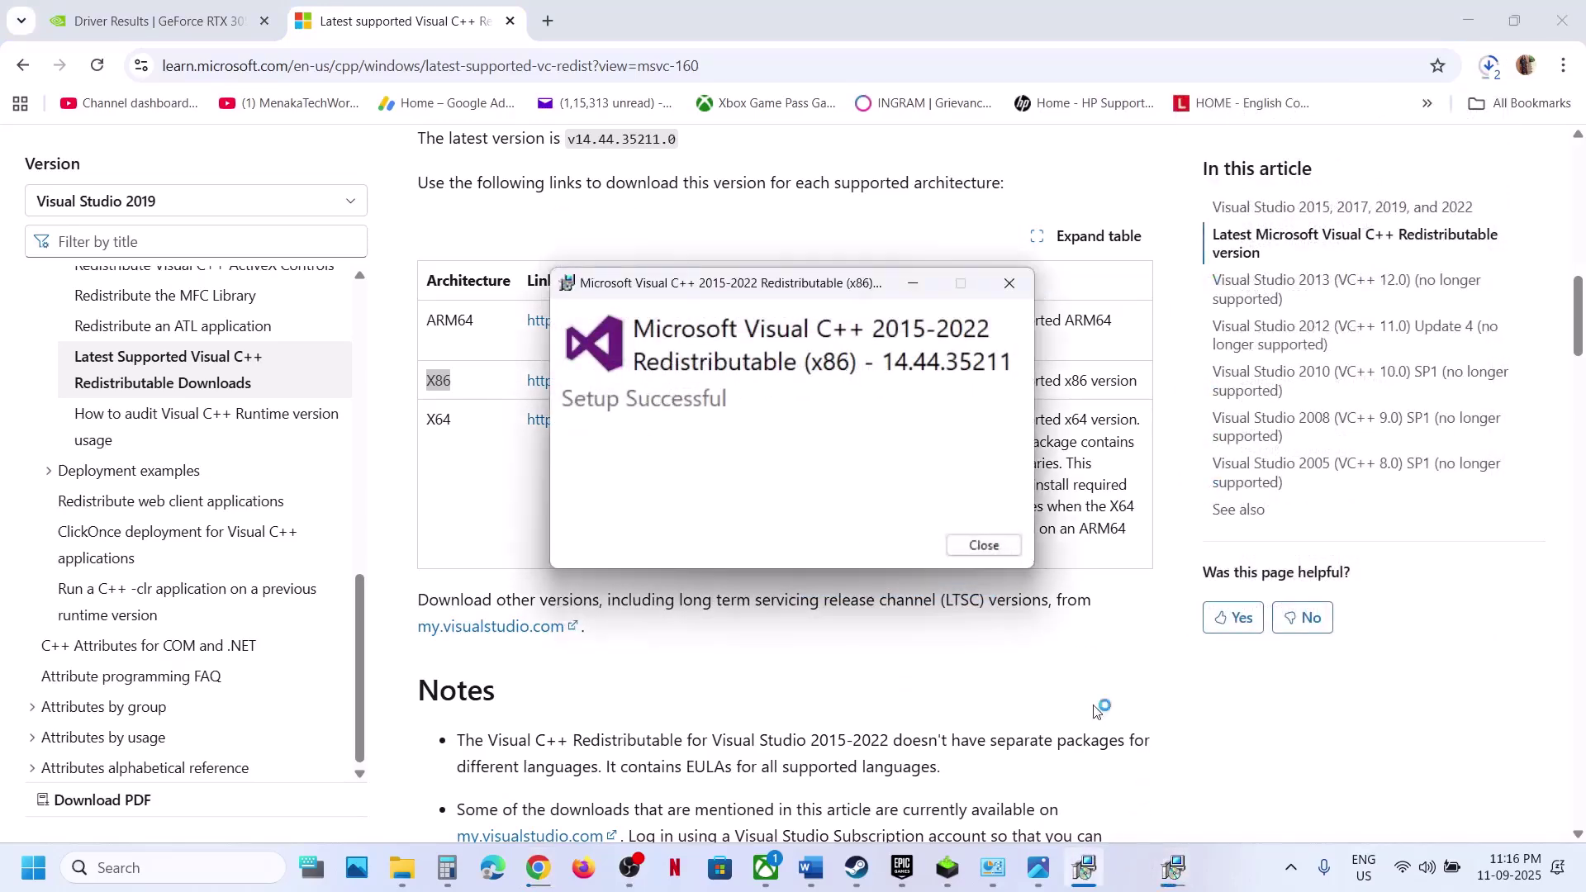
Close the finished x86 and x64 Visual C++ setup windows and bring up the computer's power options with Restart.
left_click_drag(830, 285, 390, 519)
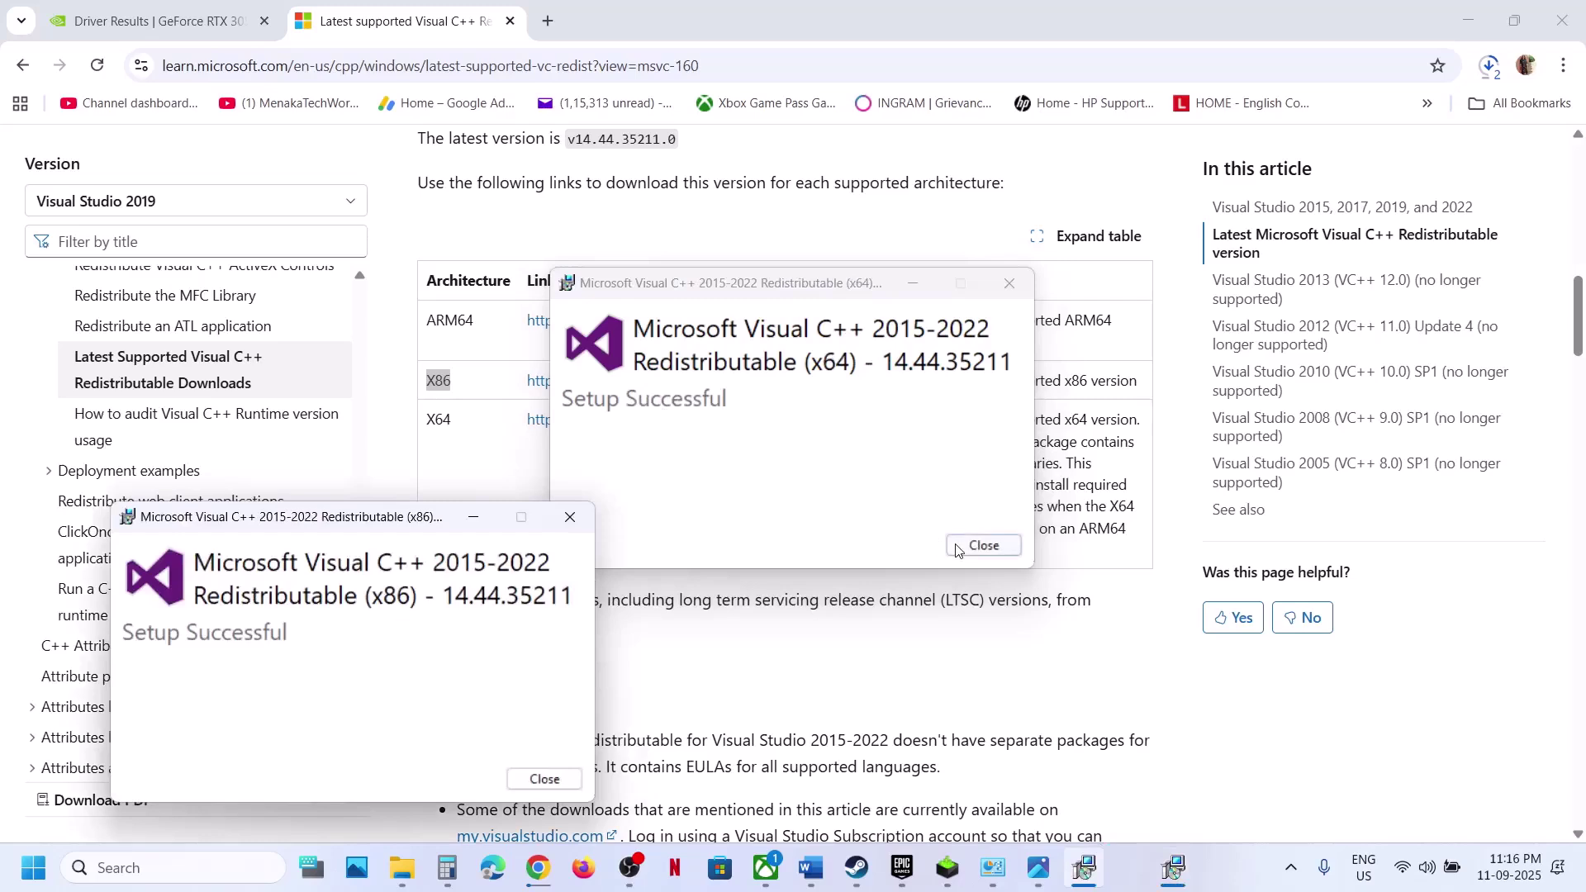
left_click(957, 551)
left_click(544, 779)
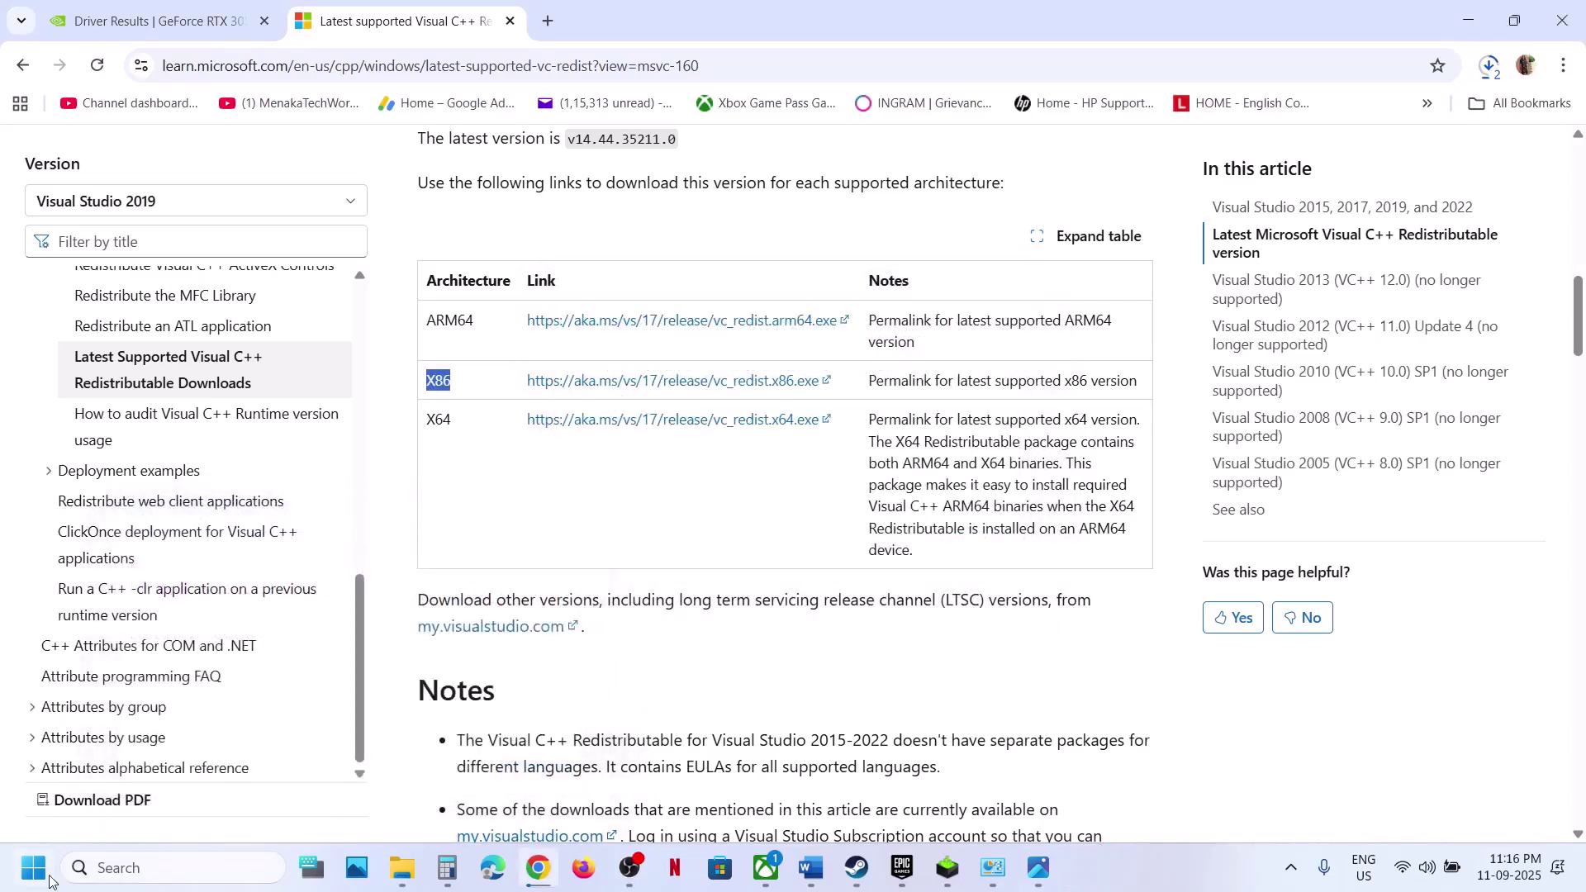
left_click(48, 880)
left_click(600, 797)
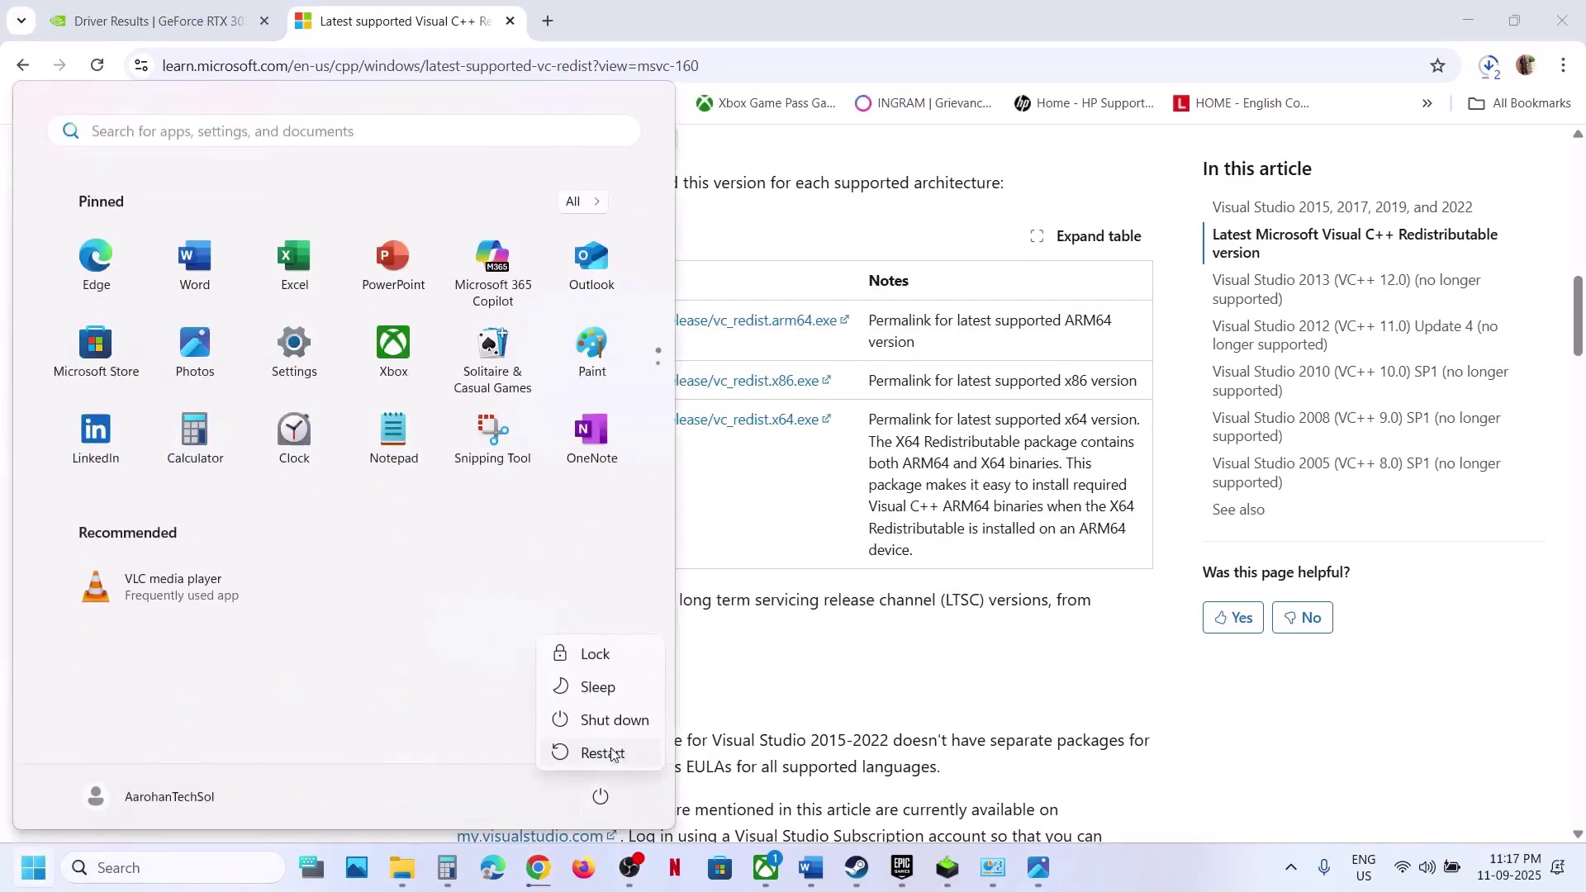
Switch to Step 13 in the Word notes, open Windows Update in Settings, and check for updates.
left_click(811, 867)
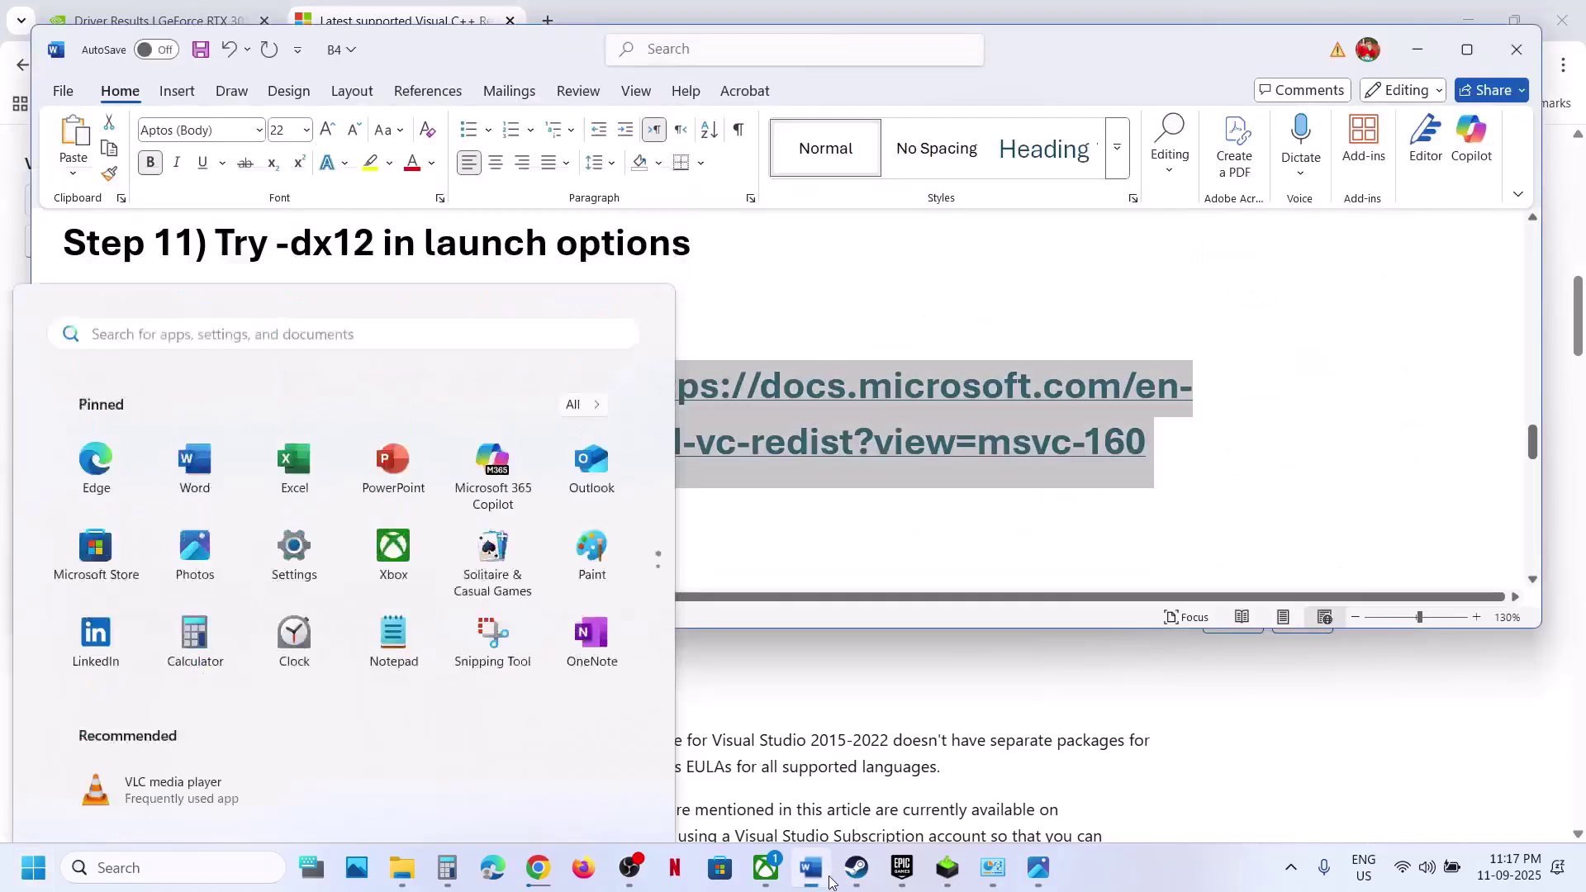
scroll(703, 415, "down", 3)
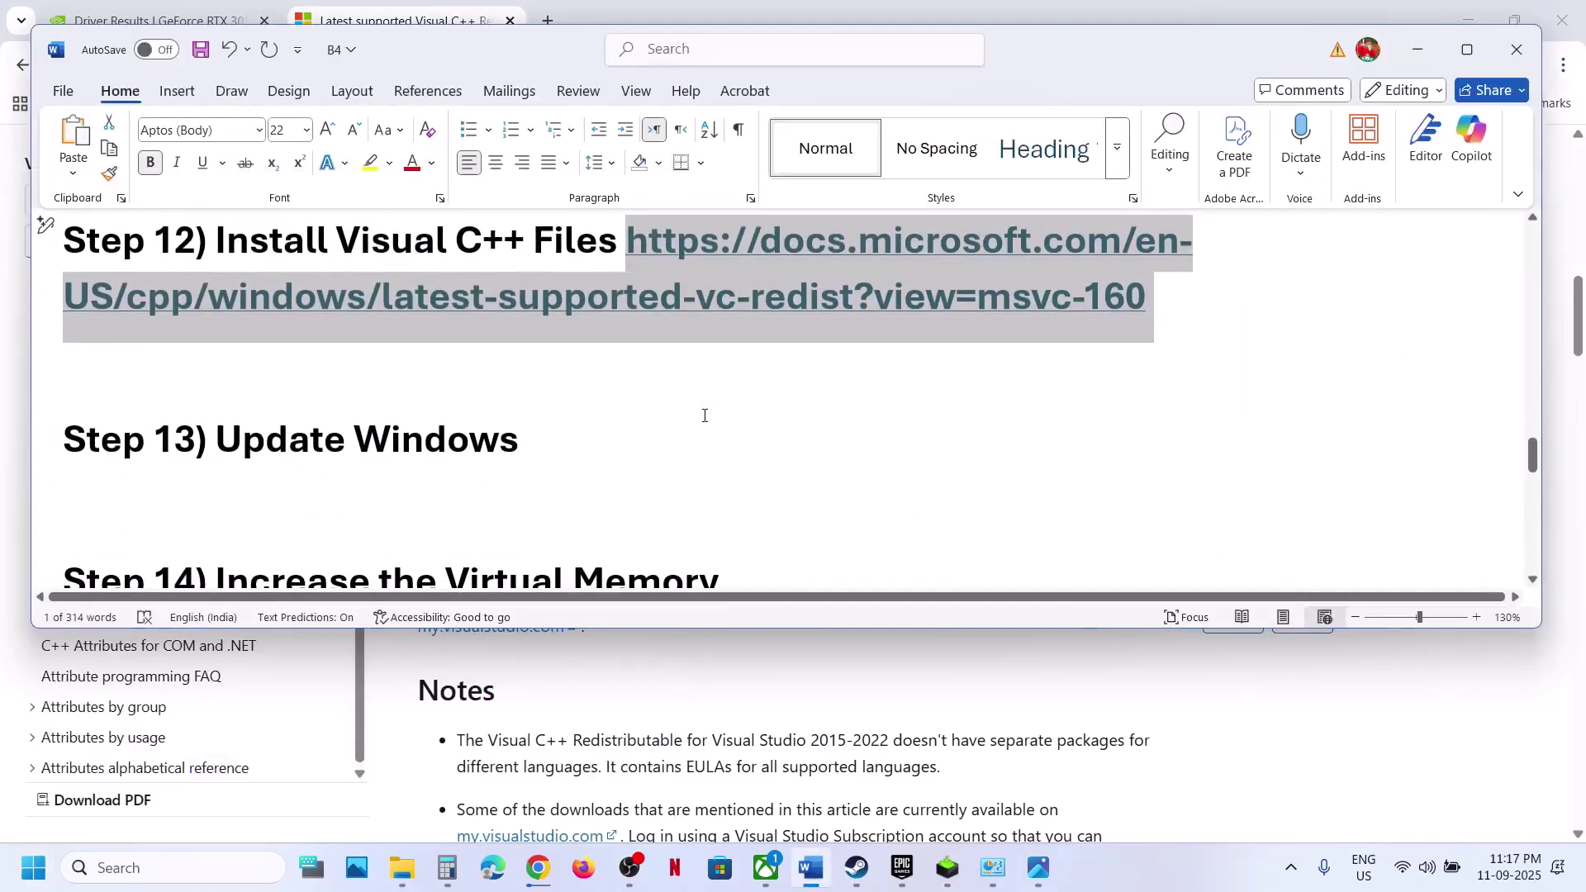
key("super+i")
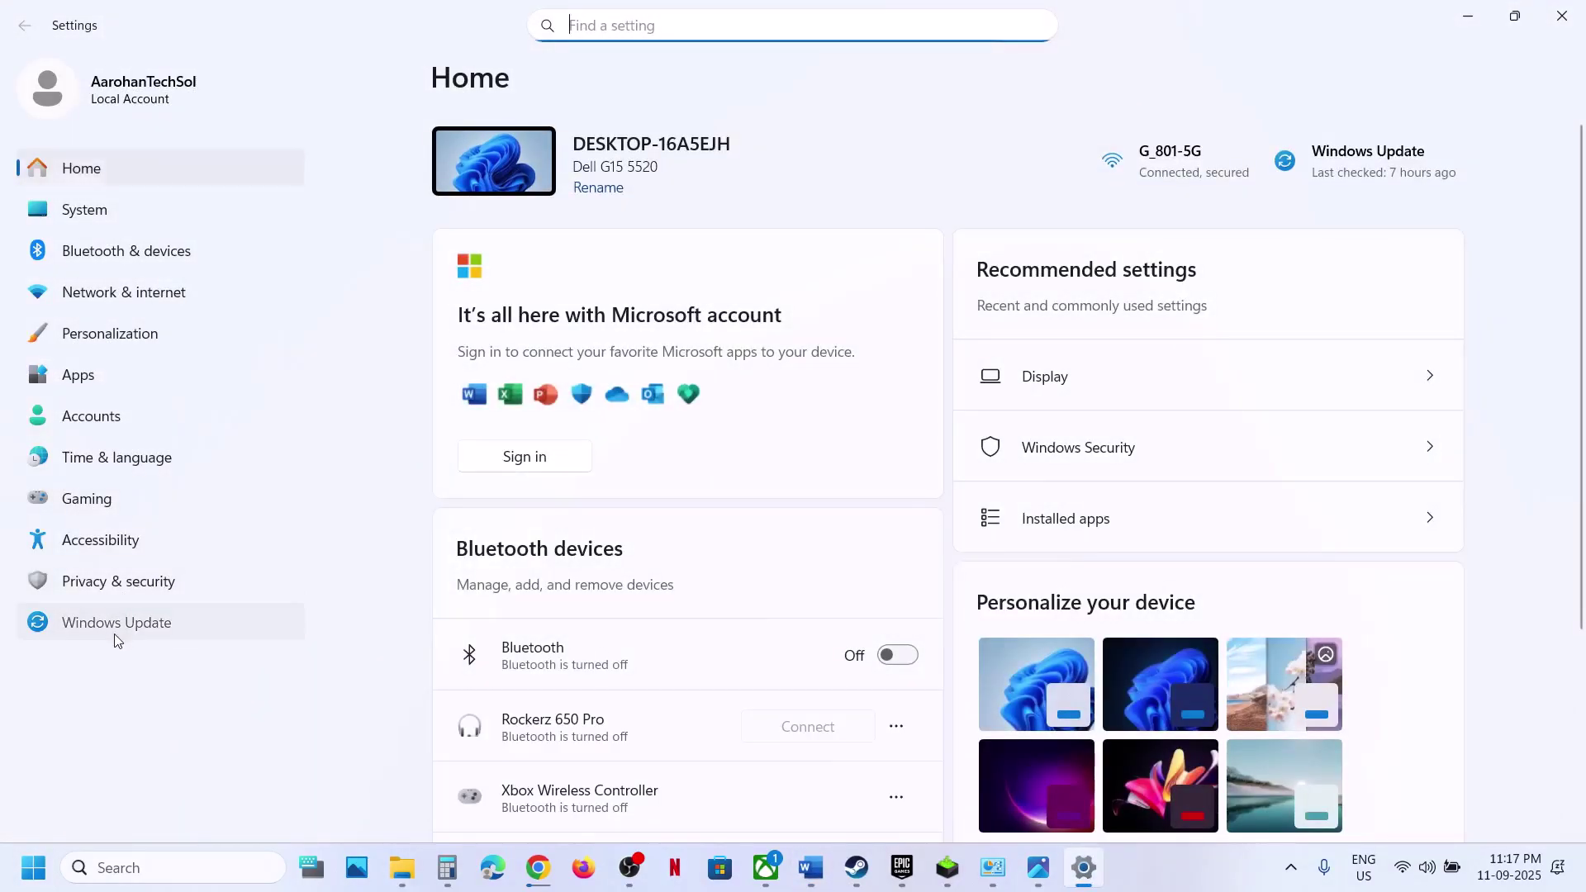
left_click(117, 626)
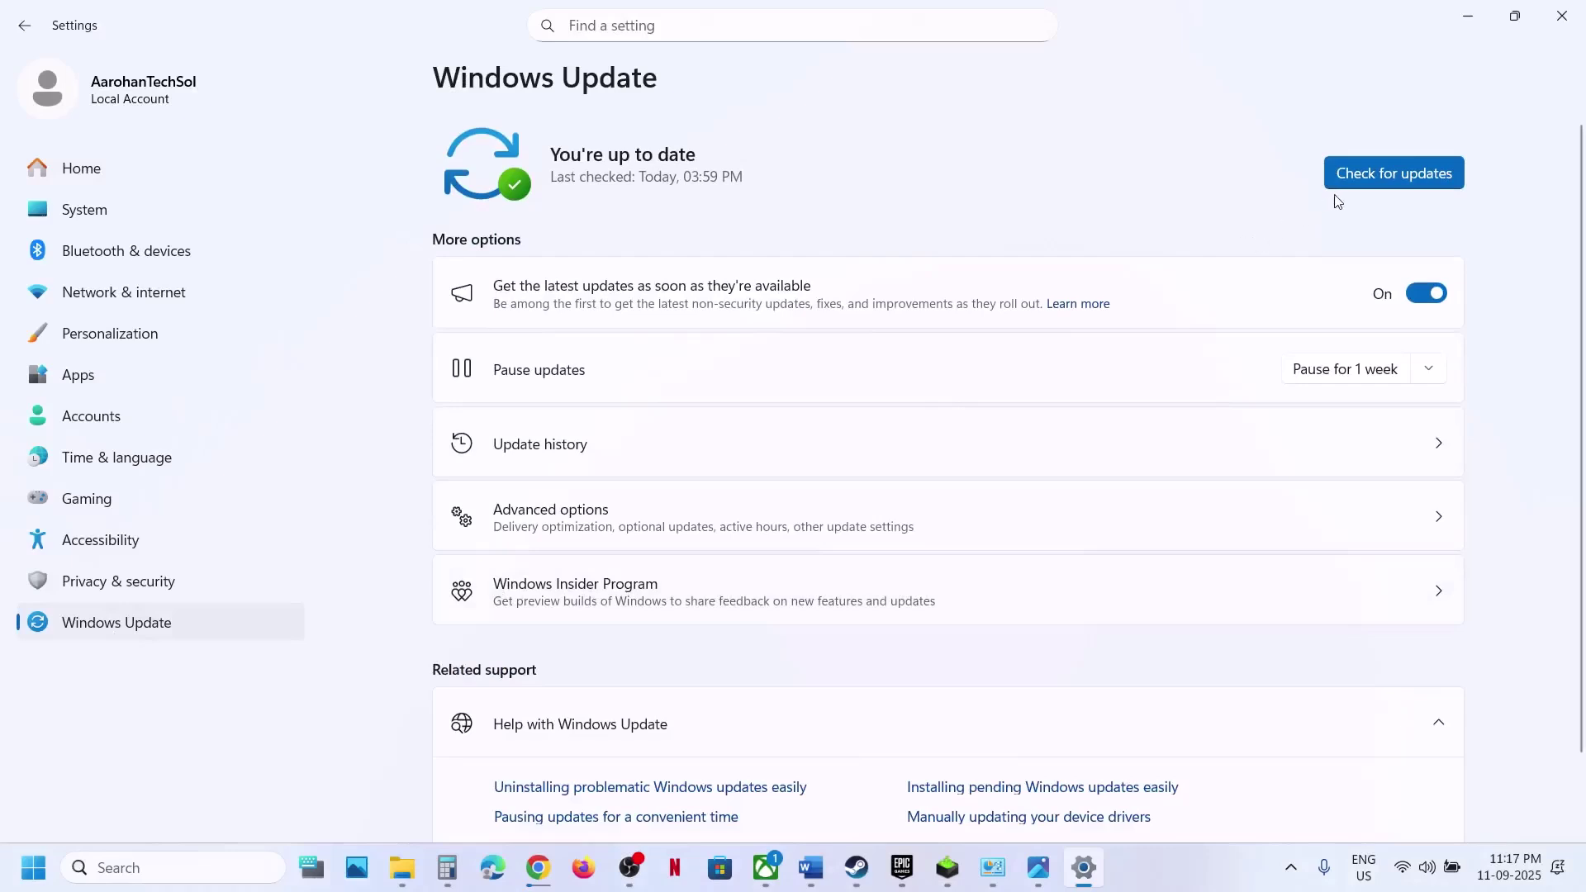
left_click(1388, 173)
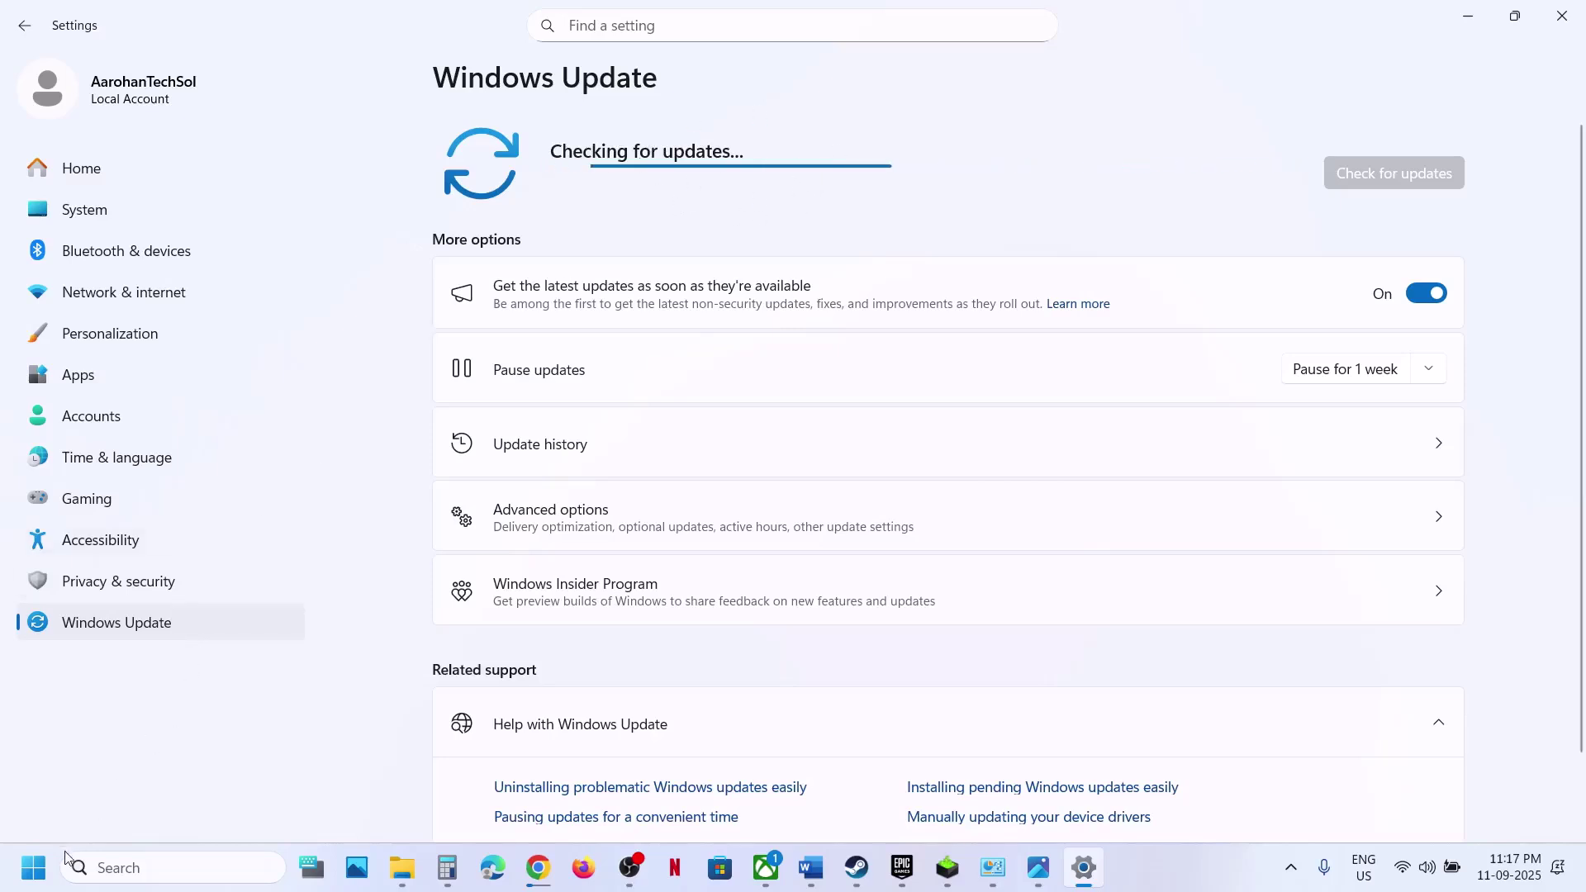
Bring up the Windows power options to show Restart while the update check runs.
left_click(48, 870)
left_click(600, 796)
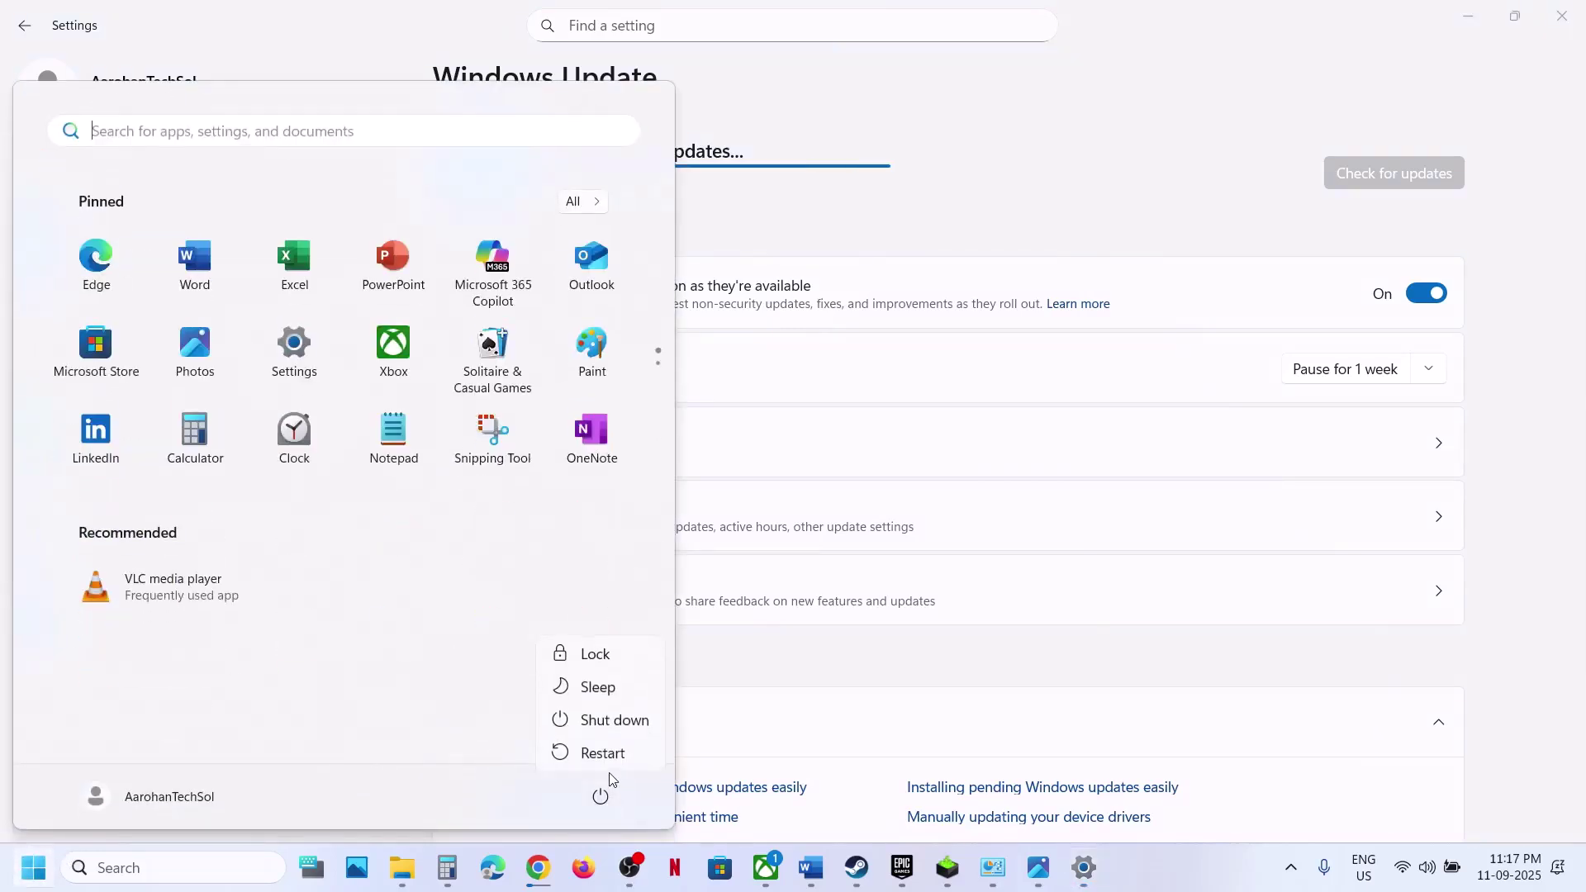